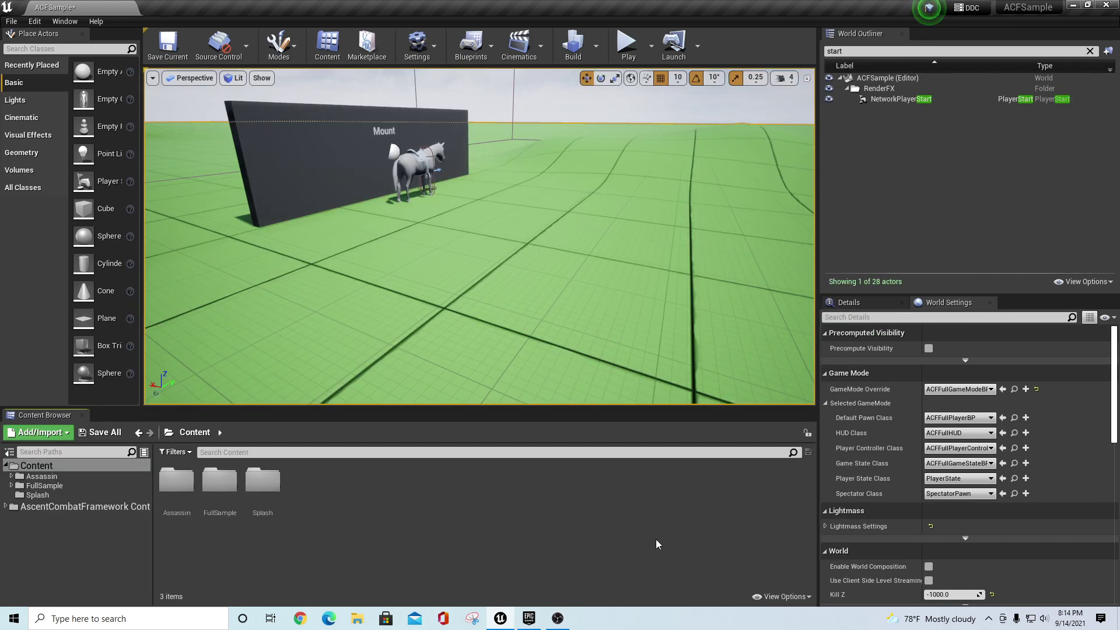
Switch to the Epic Games Launcher and start adding Ein Fantasy Barbarian to a project, filtering the project list by "ACF"
{"action": "left_click", "coordinate": [530, 616]}
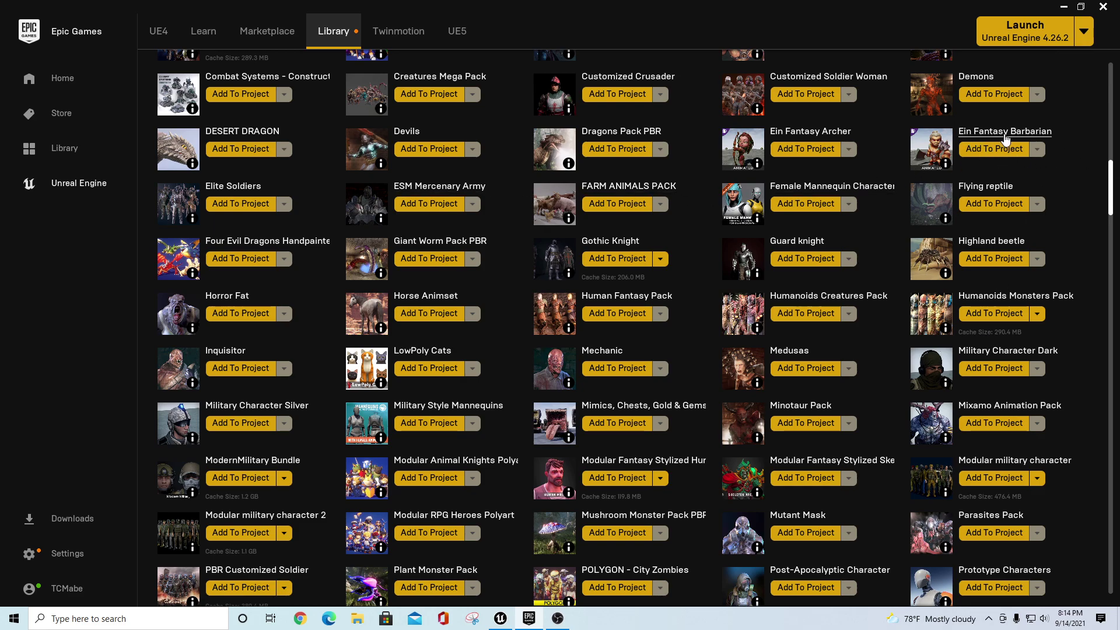
{"action": "left_click", "coordinate": [990, 151]}
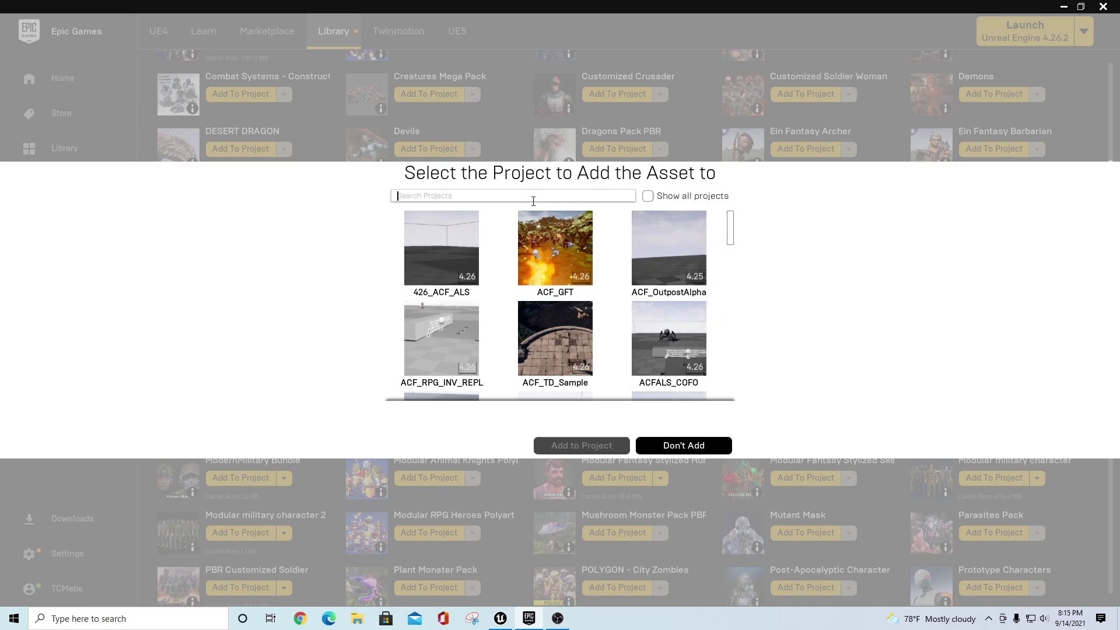
{"action": "type", "text": "ACF"}
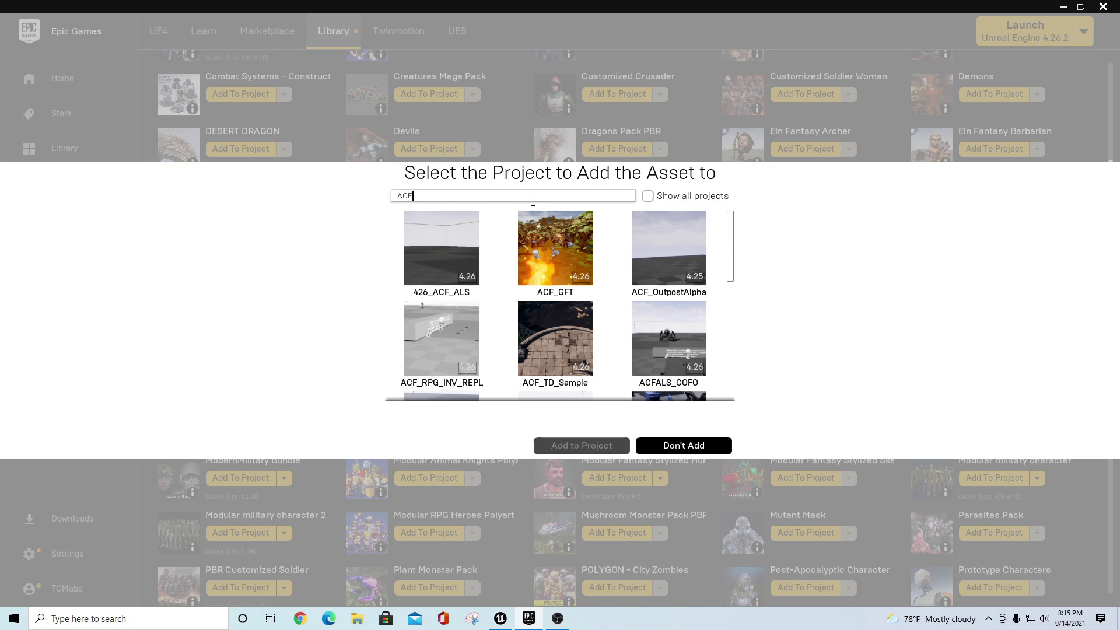
{"action": "scroll", "coordinate": [664, 285], "scroll_direction": "down", "scroll_amount": 5}
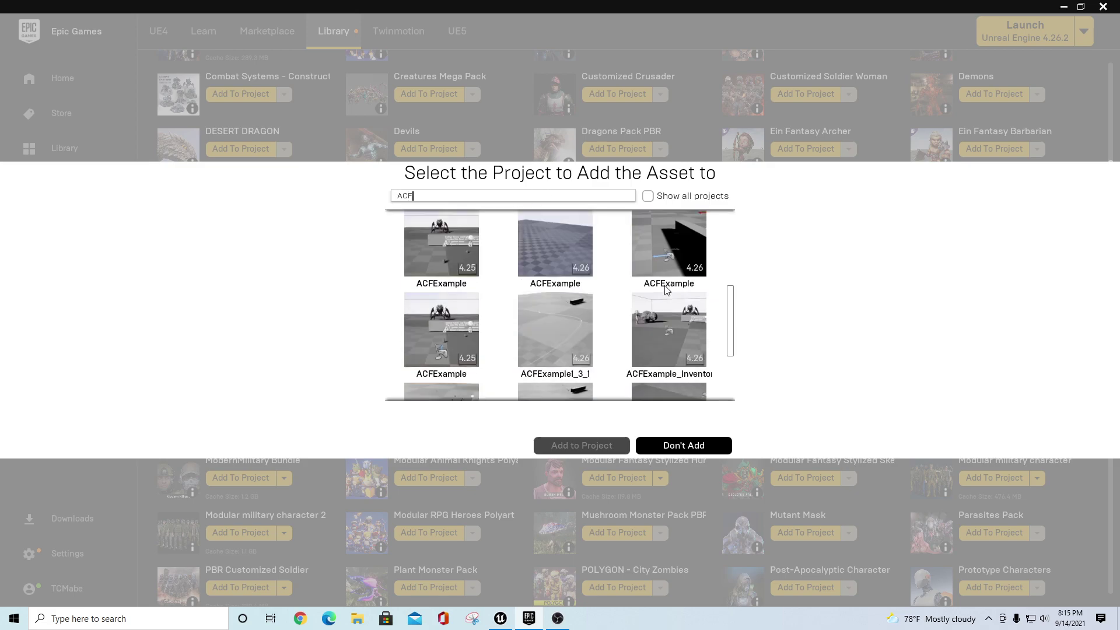
{"action": "scroll", "coordinate": [665, 288], "scroll_direction": "down", "scroll_amount": 2}
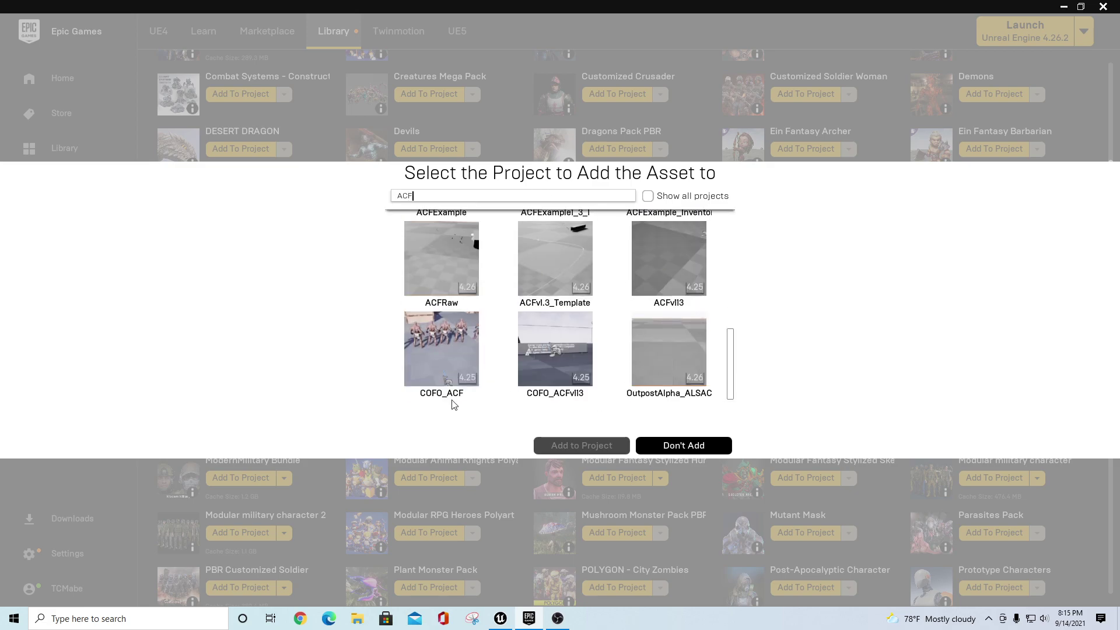
{"action": "scroll", "coordinate": [674, 300], "scroll_direction": "up", "scroll_amount": 2}
{"action": "scroll", "coordinate": [673, 300], "scroll_direction": "up", "scroll_amount": 9}
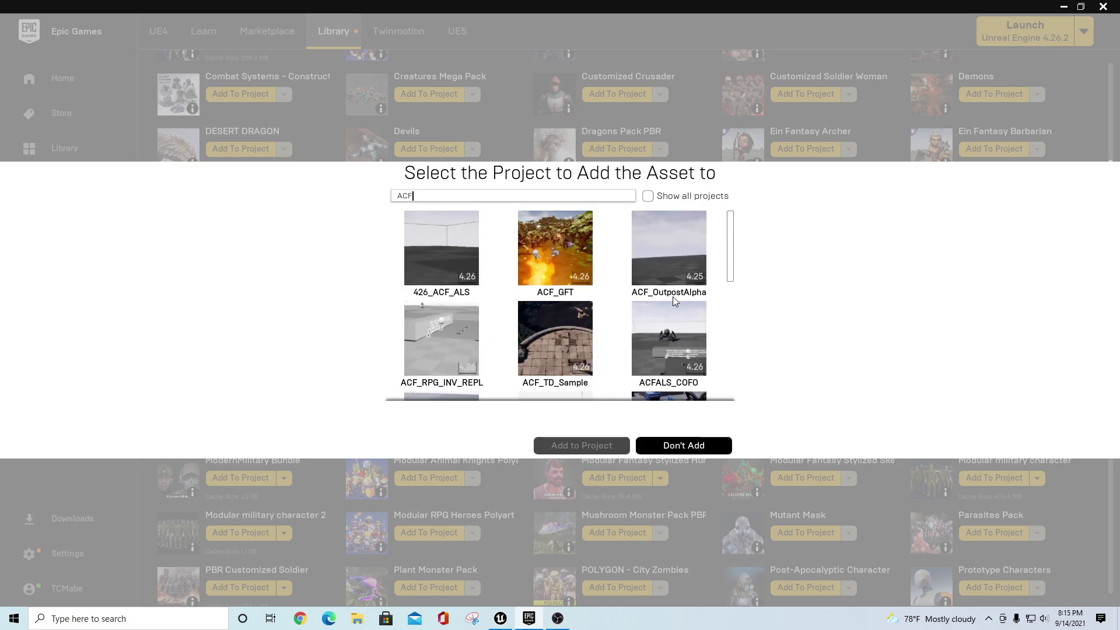
Include all projects in the list and add the asset to ACFSample using version 4.26
{"action": "left_click", "coordinate": [649, 196]}
{"action": "scroll", "coordinate": [684, 274], "scroll_direction": "down", "scroll_amount": 3}
{"action": "scroll", "coordinate": [684, 274], "scroll_direction": "down", "scroll_amount": 5}
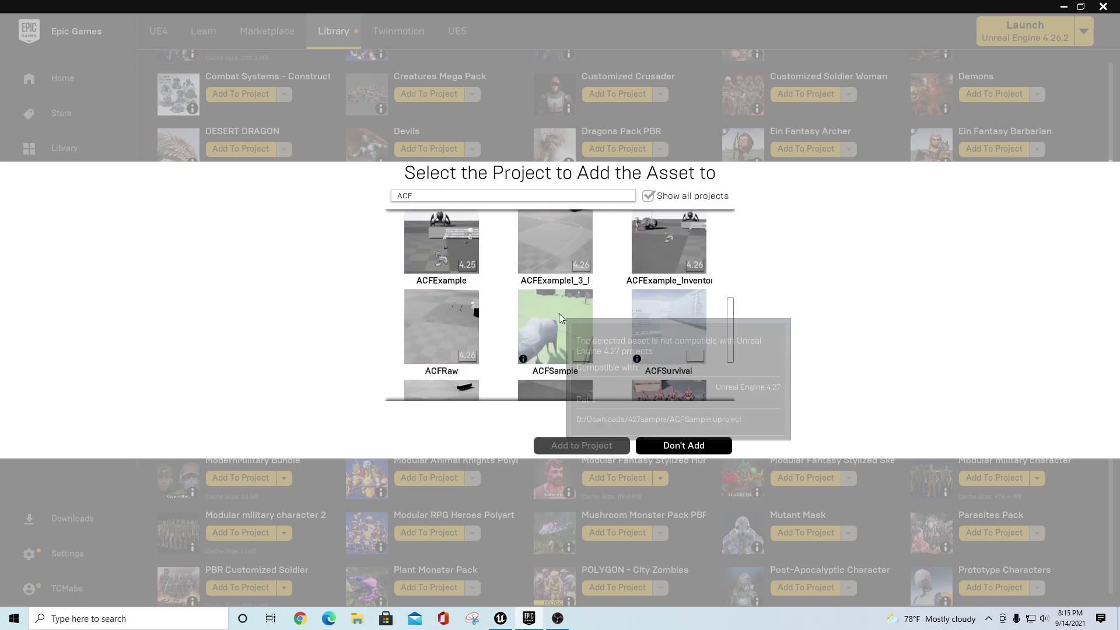
{"action": "left_click", "coordinate": [559, 313]}
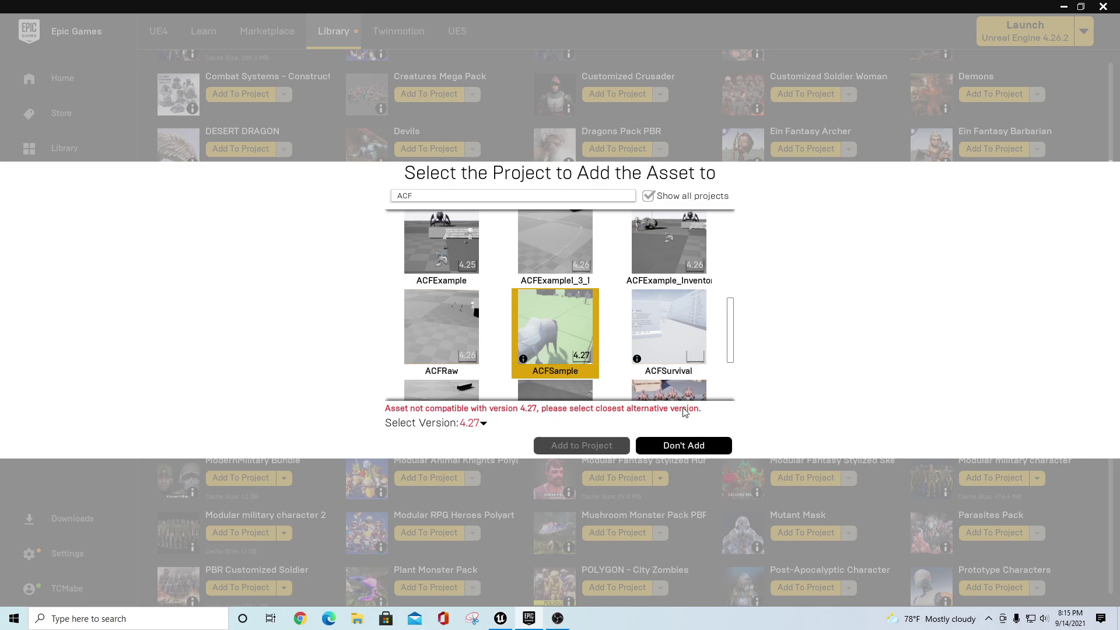
{"action": "left_click", "coordinate": [483, 423]}
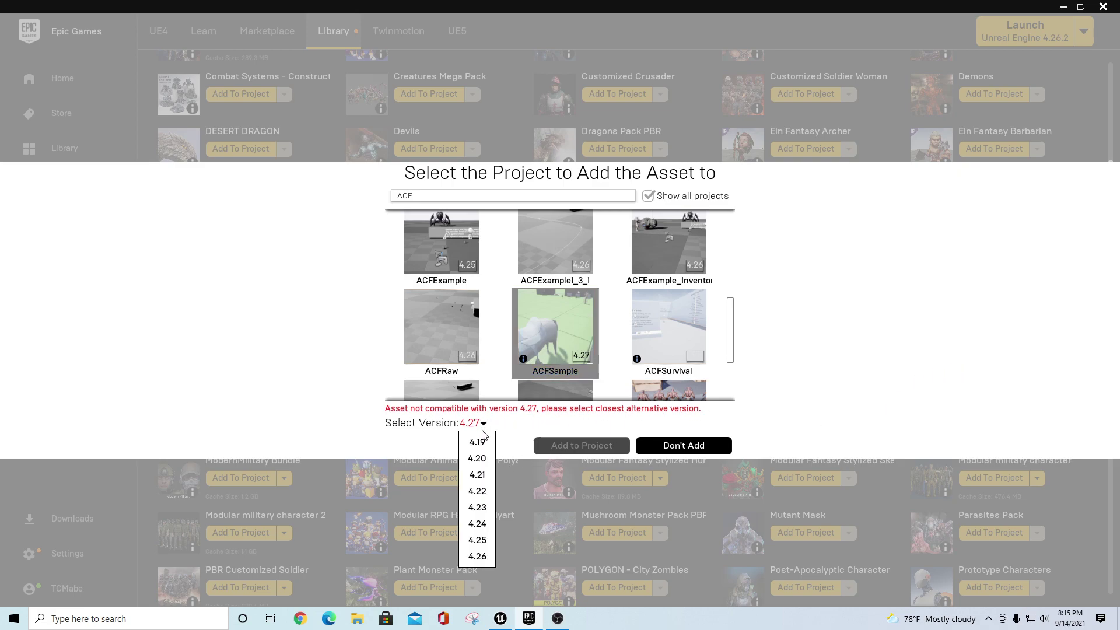
{"action": "left_click", "coordinate": [477, 556]}
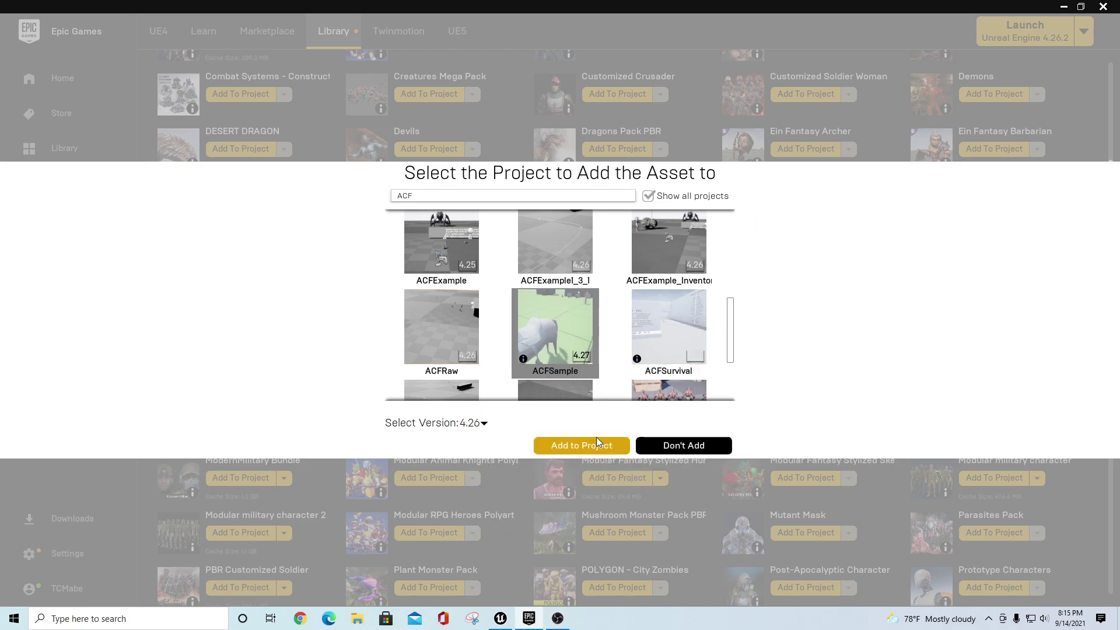
{"action": "left_click", "coordinate": [590, 446]}
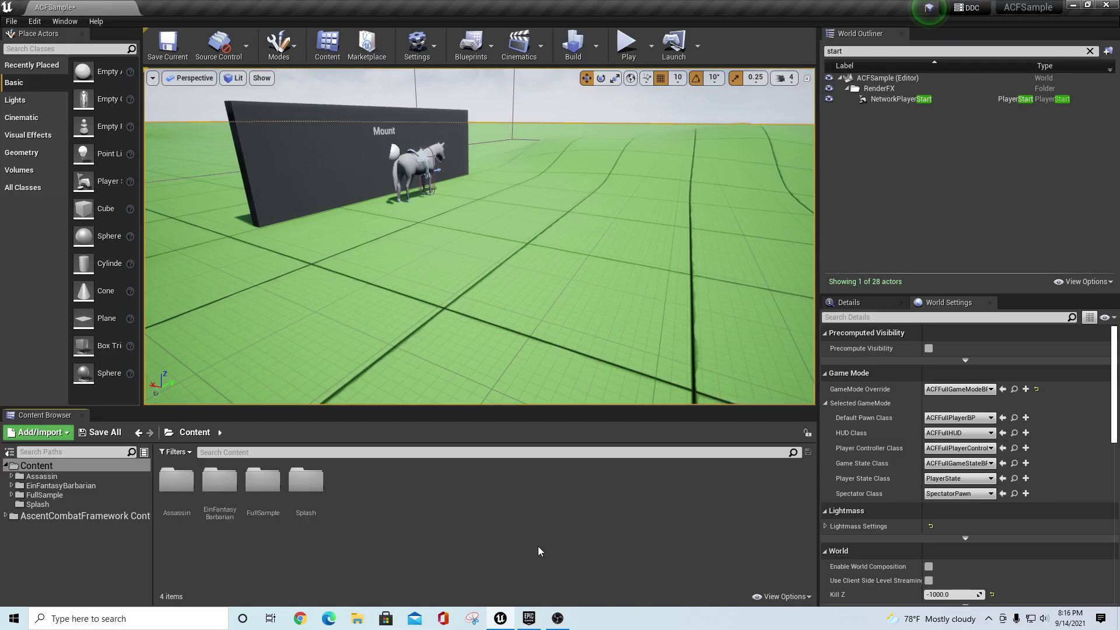
Open the Male_Barbarian_001_Skeleton asset from the EinFantasyBarbarian Characters Meshes folder
{"action": "left_click", "coordinate": [44, 487]}
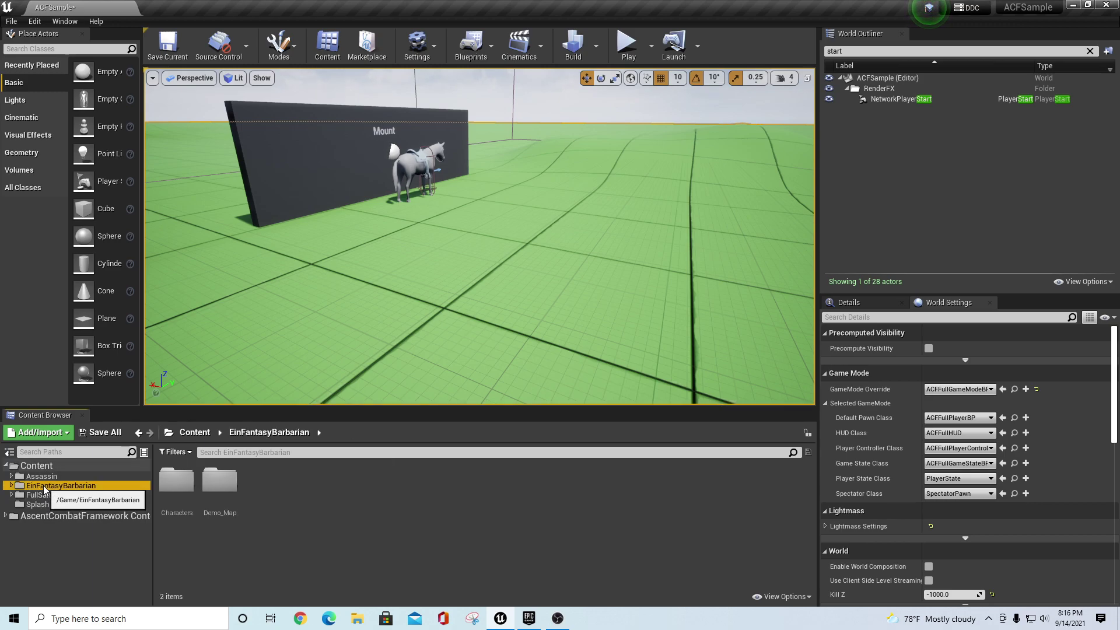
{"action": "double_click", "coordinate": [45, 486]}
{"action": "left_click", "coordinate": [30, 496]}
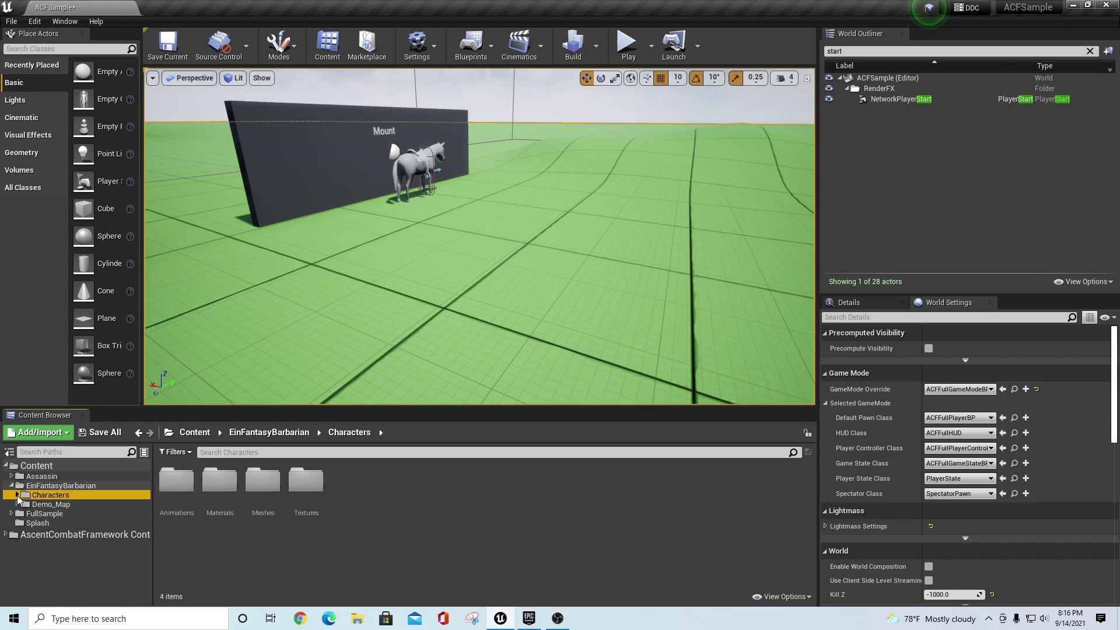
{"action": "left_click", "coordinate": [18, 495]}
{"action": "left_click", "coordinate": [42, 523]}
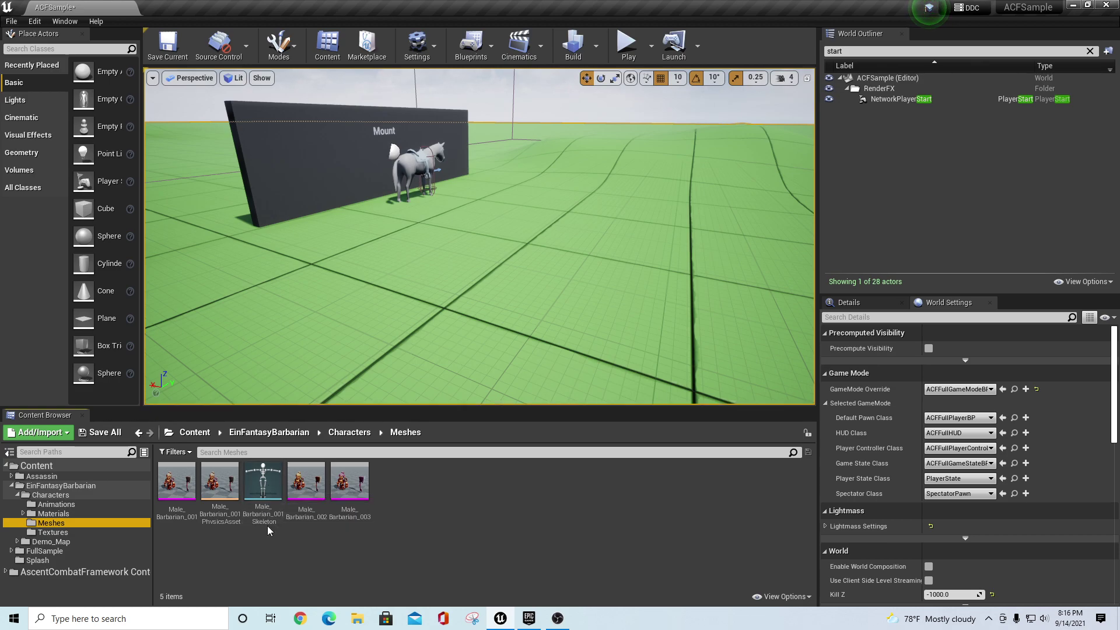
{"action": "double_click", "coordinate": [264, 490]}
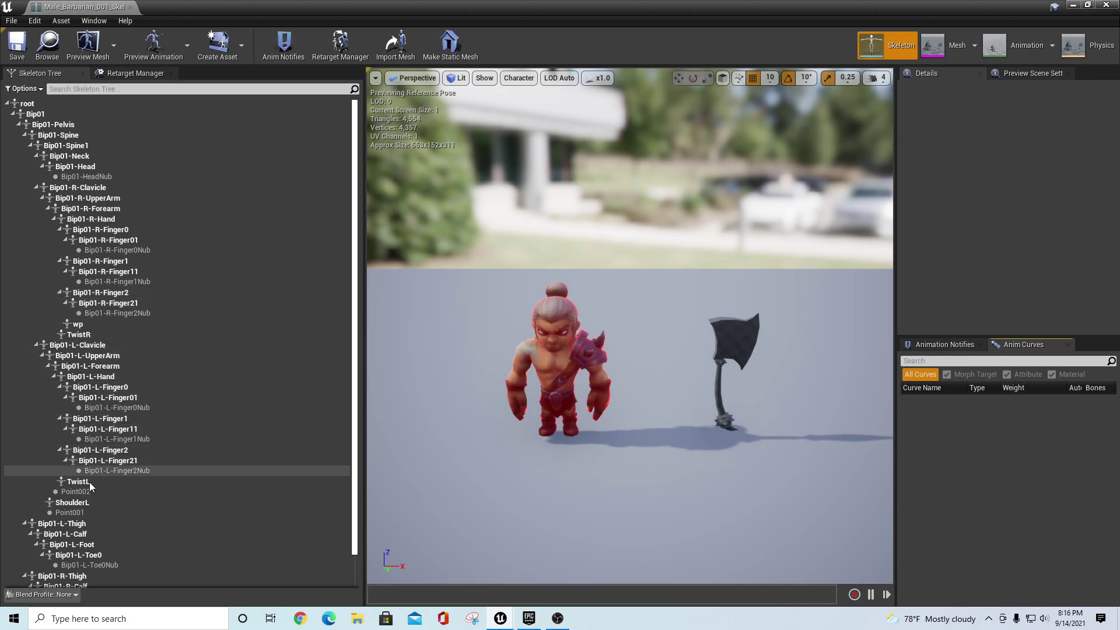
Examine the barbarian's bone hierarchy and its Humanoid rig bone mapping in the Retarget Manager
{"action": "scroll", "coordinate": [274, 493], "scroll_direction": "down", "scroll_amount": 2}
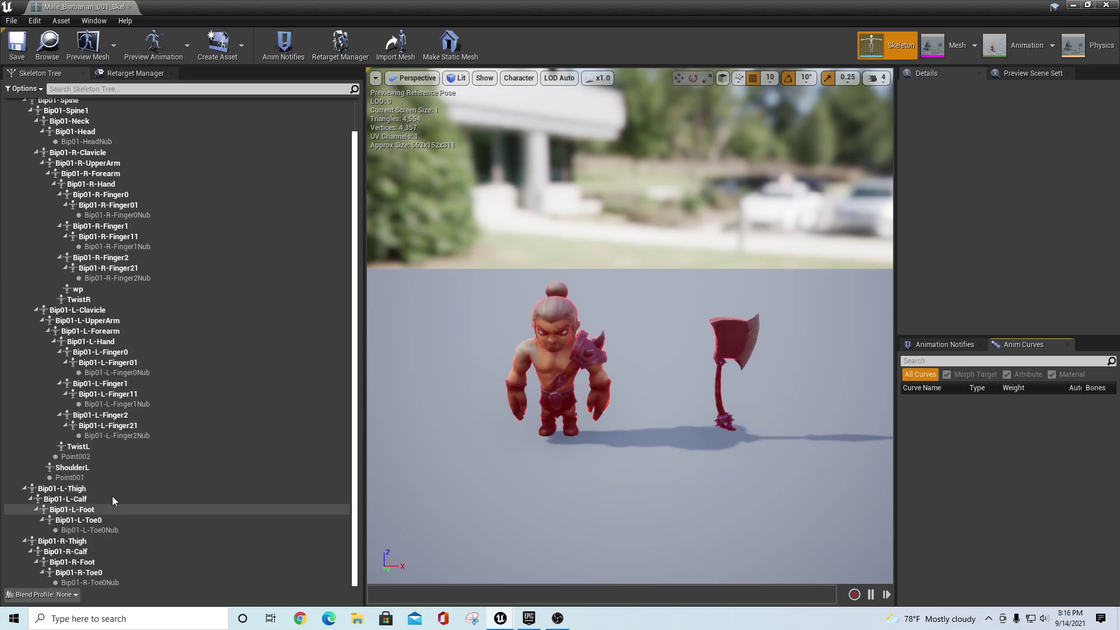
{"action": "scroll", "coordinate": [182, 362], "scroll_direction": "up", "scroll_amount": 2}
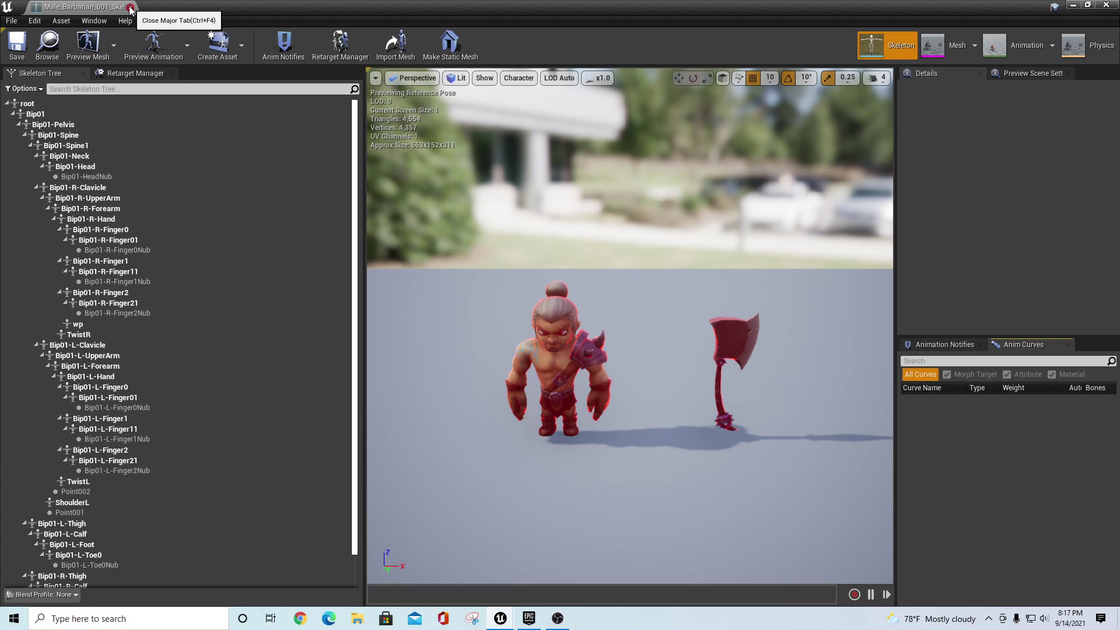
{"action": "left_click", "coordinate": [135, 73]}
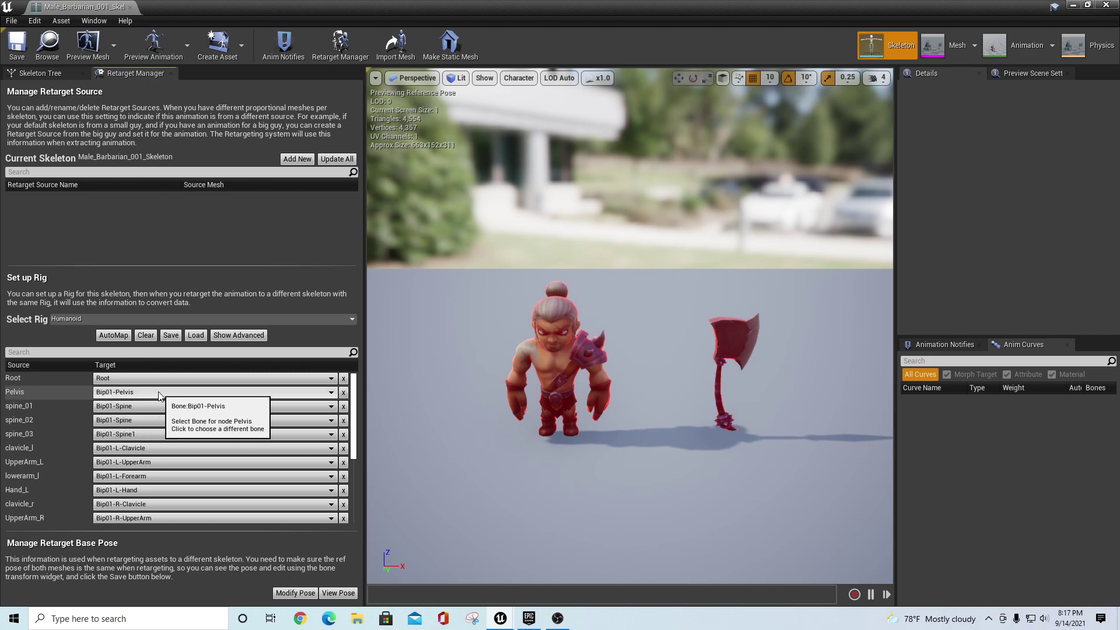
{"action": "left_click", "coordinate": [325, 392]}
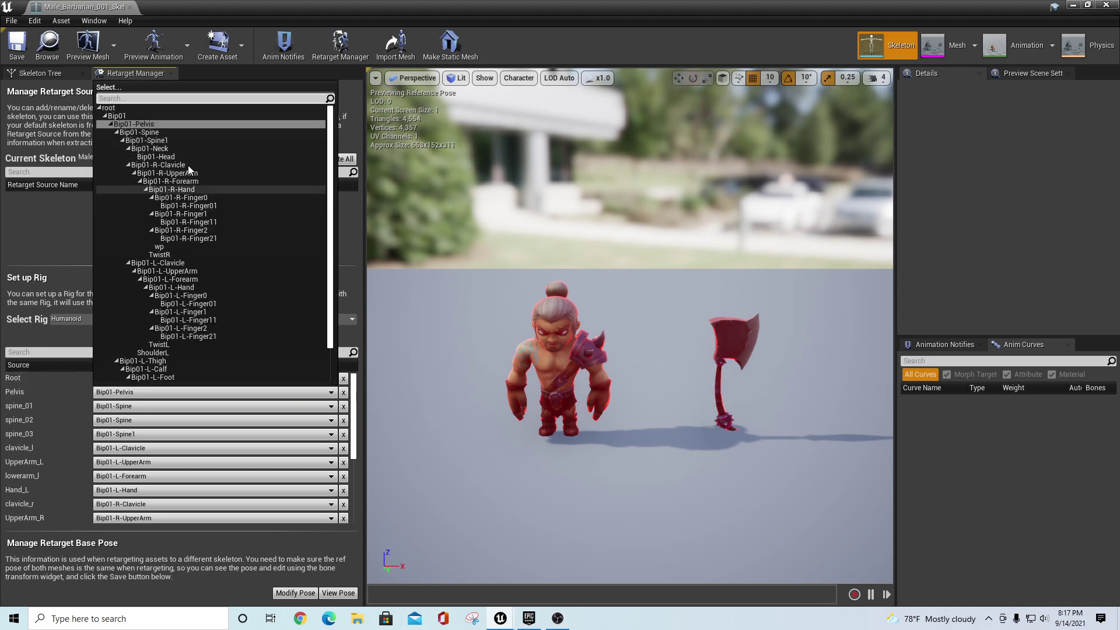
{"action": "left_click", "coordinate": [216, 550]}
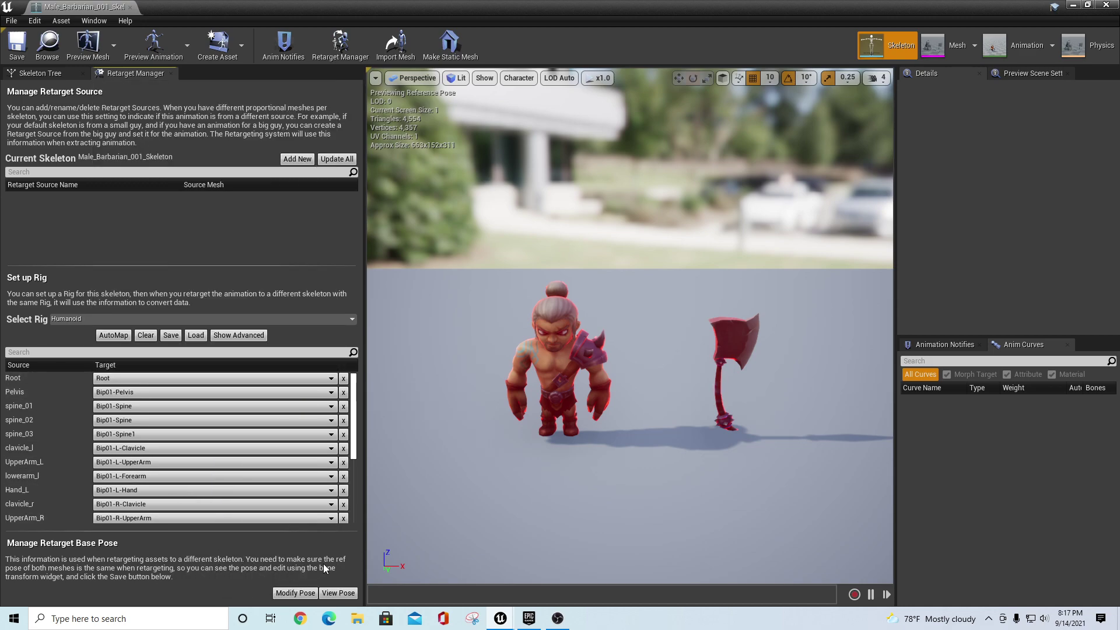
{"action": "scroll", "coordinate": [182, 405], "scroll_direction": "down", "scroll_amount": 3}
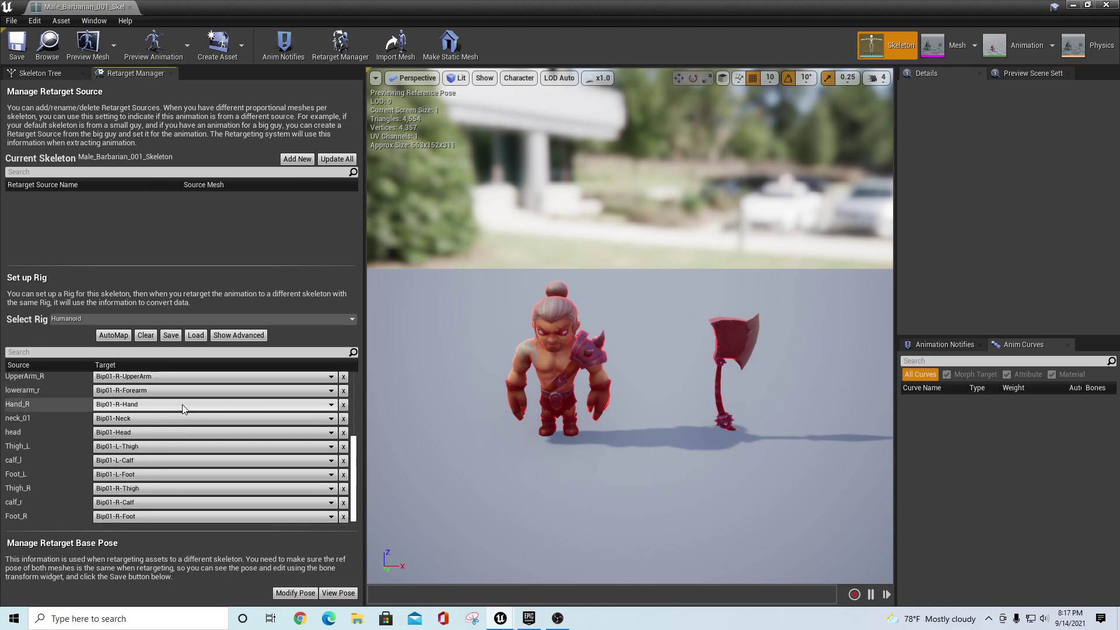
{"action": "scroll", "coordinate": [182, 404], "scroll_direction": "up", "scroll_amount": 3}
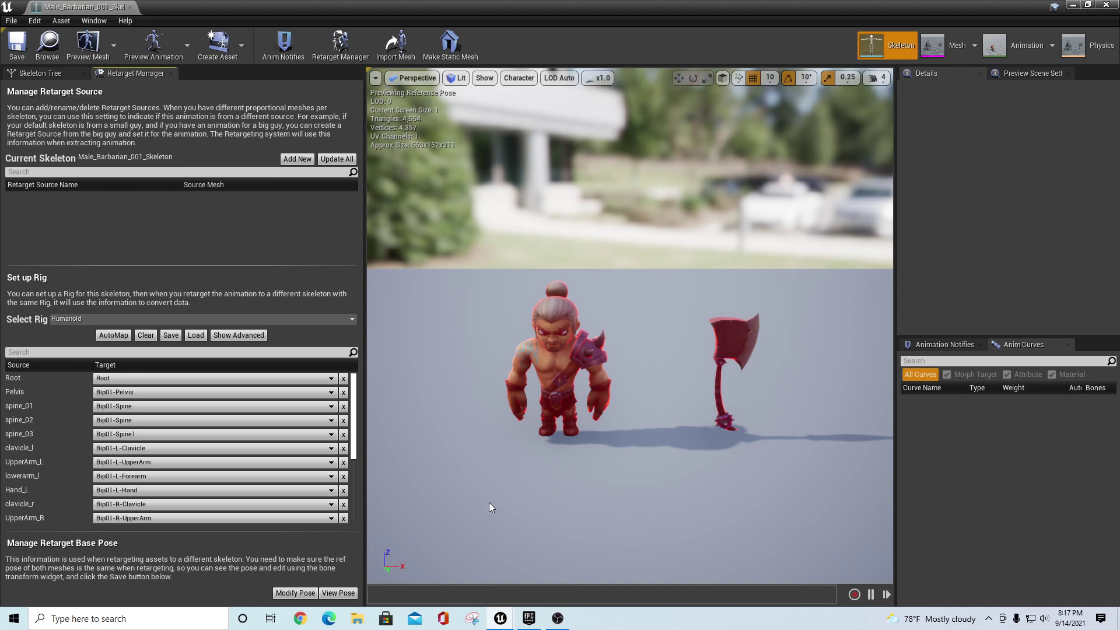
Set the barbarian preview's bone drawing to All Hierarchy, inspect the bones and the axe, and close the skeleton editor
{"action": "mouse_move", "coordinate": [495, 453]}
{"action": "left_mouse_down", "text": "alt"}
{"action": "mouse_move", "coordinate": [584, 411]}
{"action": "mouse_move", "coordinate": [492, 453]}
{"action": "left_mouse_up", "text": "alt"}
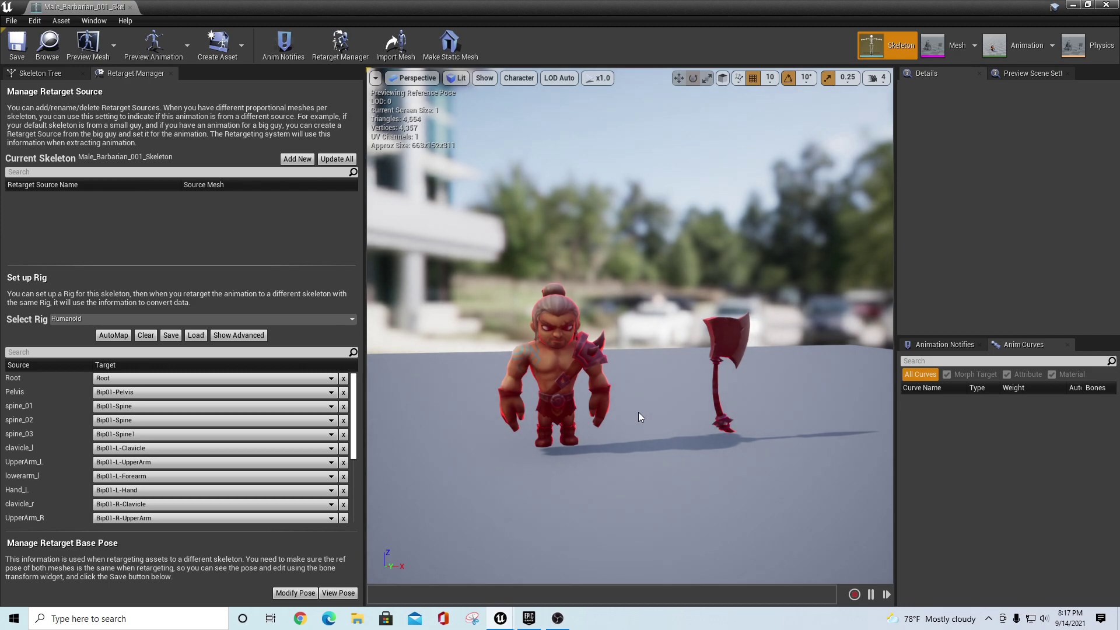
{"action": "scroll", "coordinate": [639, 412], "scroll_direction": "up", "scroll_amount": 3}
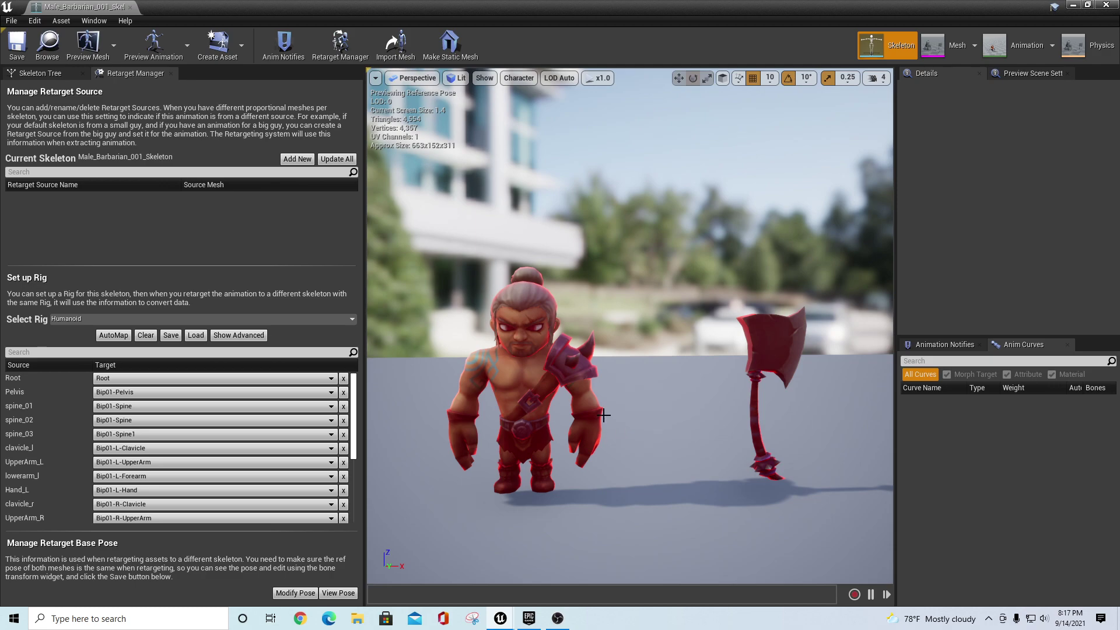
{"action": "left_click", "coordinate": [484, 78]}
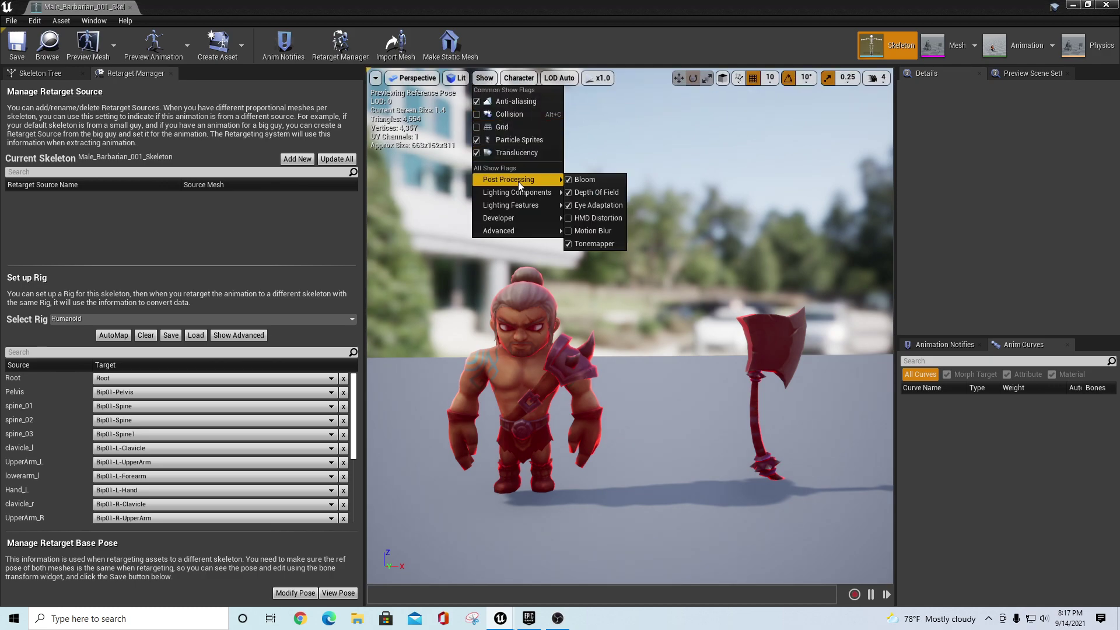
{"action": "left_click", "coordinate": [518, 77]}
{"action": "mouse_move", "coordinate": [526, 127]}
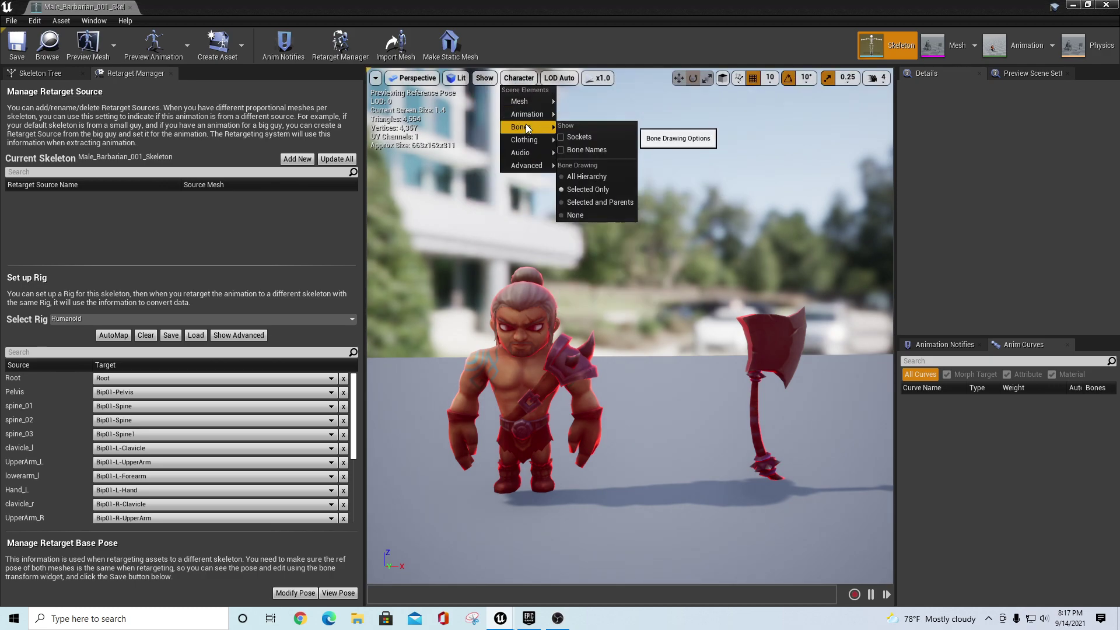
{"action": "left_click", "coordinate": [614, 174]}
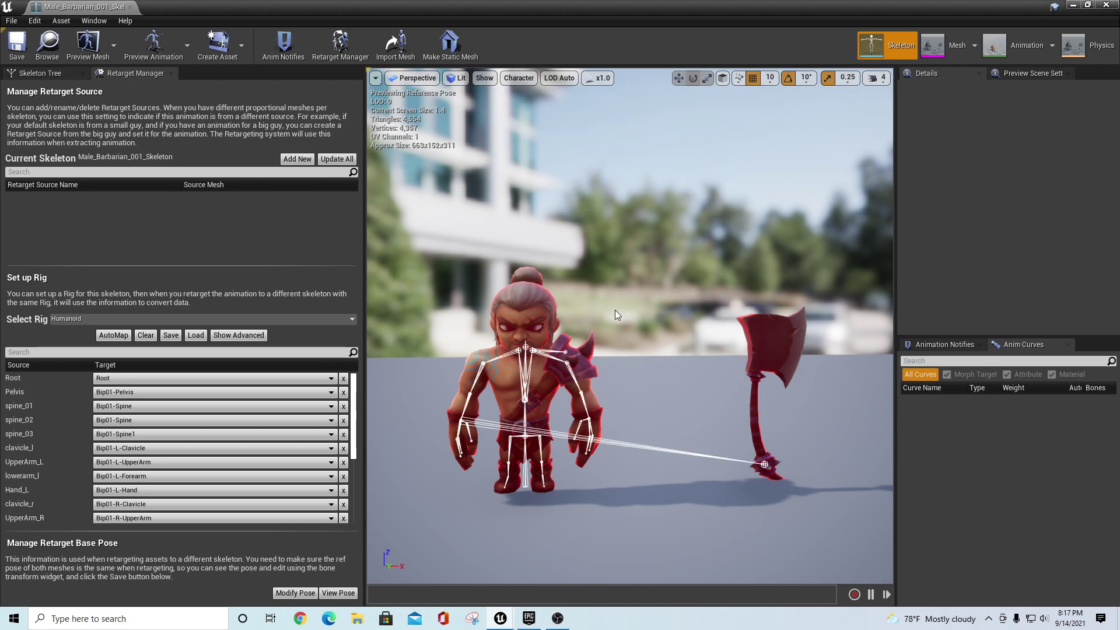
{"action": "left_click_drag", "start_coordinate": [583, 384], "coordinate": [1050, 394]}
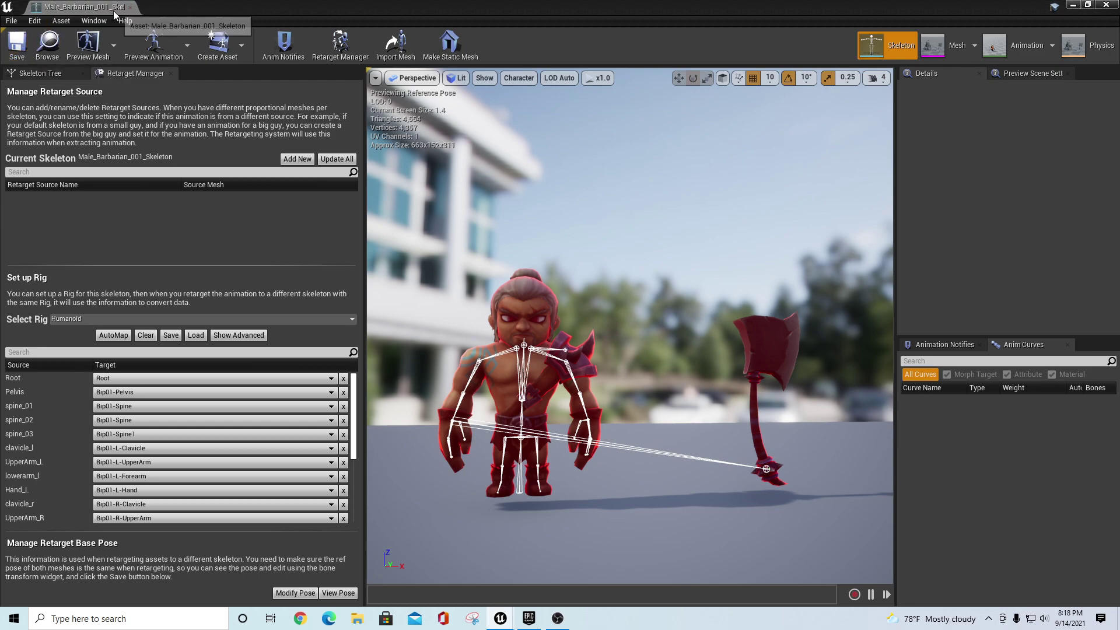
{"action": "left_click", "coordinate": [130, 7]}
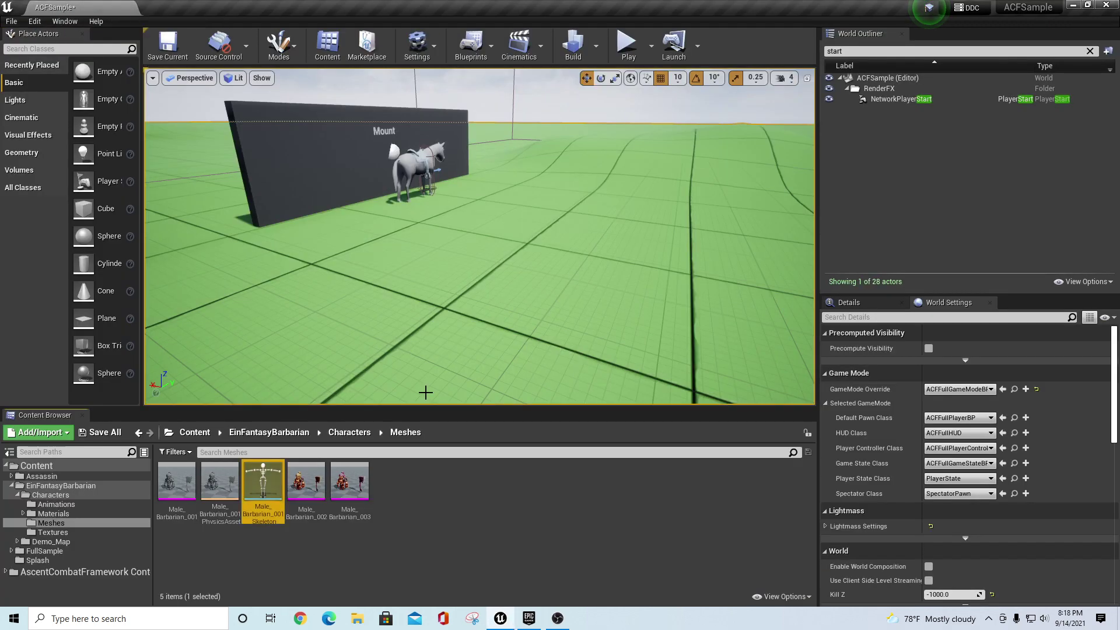
Open the default pawn class blueprint ACFFullPlayerBP and select its inherited Mesh component
{"action": "left_click", "coordinate": [1014, 418]}
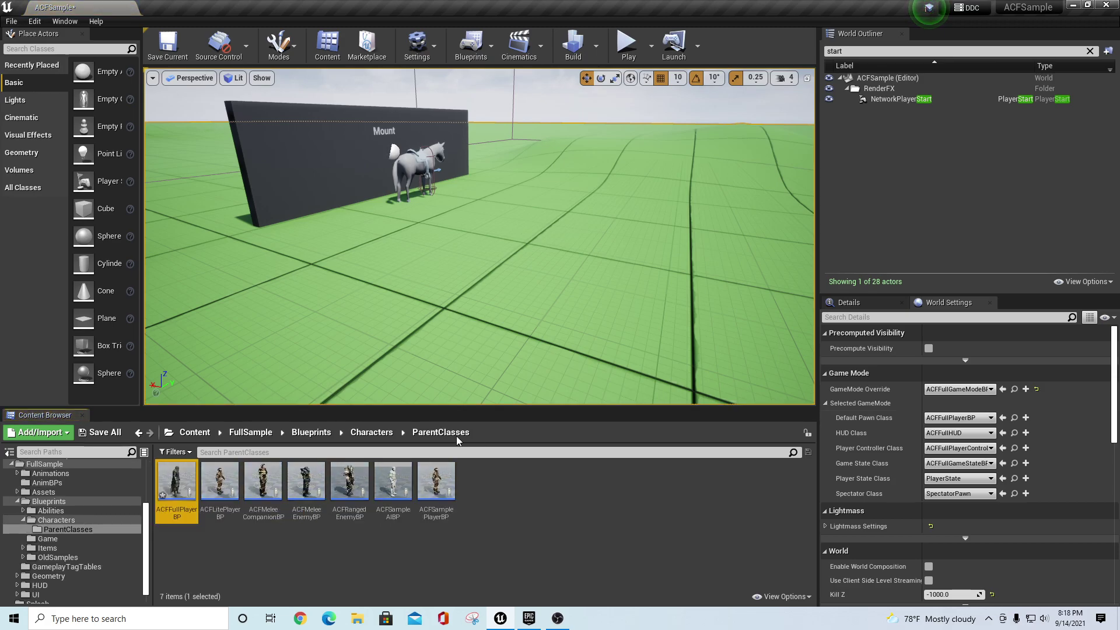
{"action": "double_click", "coordinate": [184, 491]}
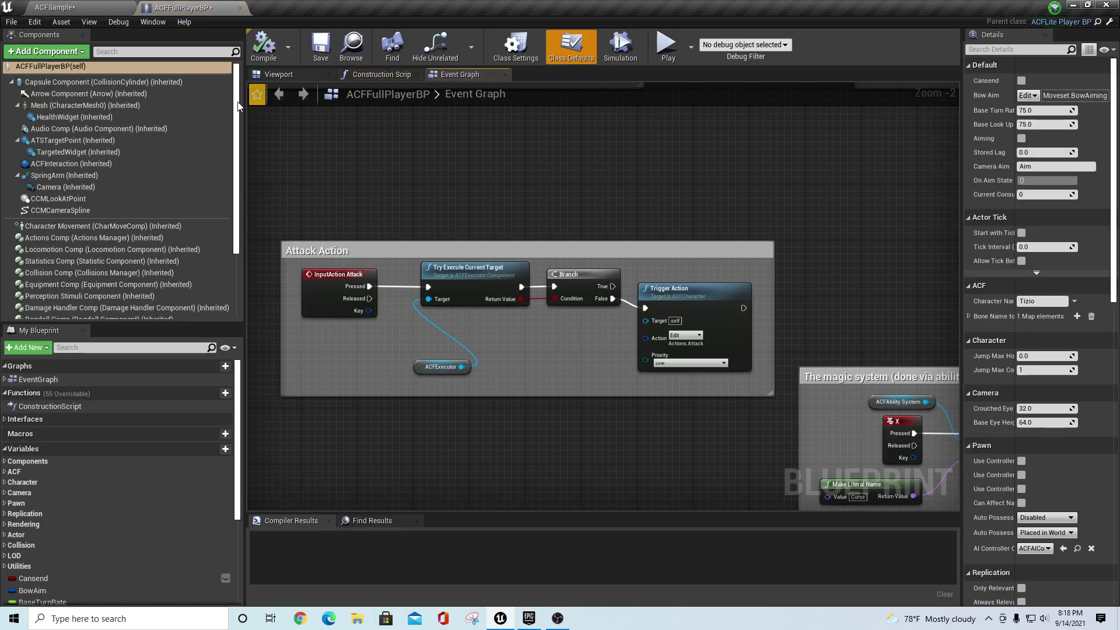
{"action": "left_click", "coordinate": [70, 105]}
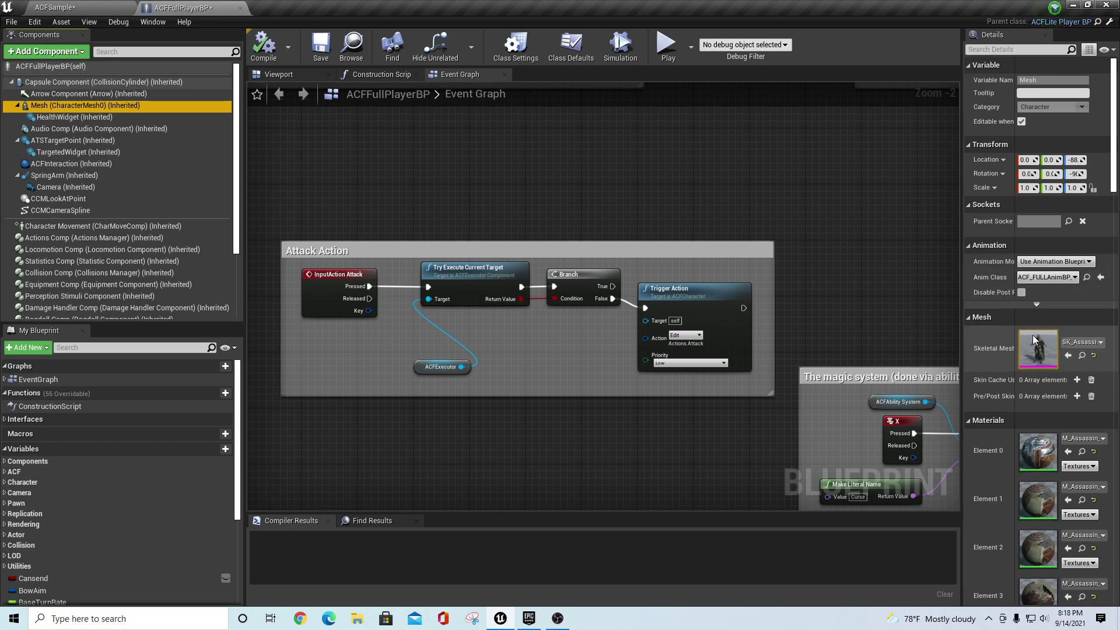
Widen the component's details, locate its SK_Assassin skeletal mesh in the project content and open that mesh
{"action": "left_click_drag", "start_coordinate": [962, 299], "coordinate": [806, 323]}
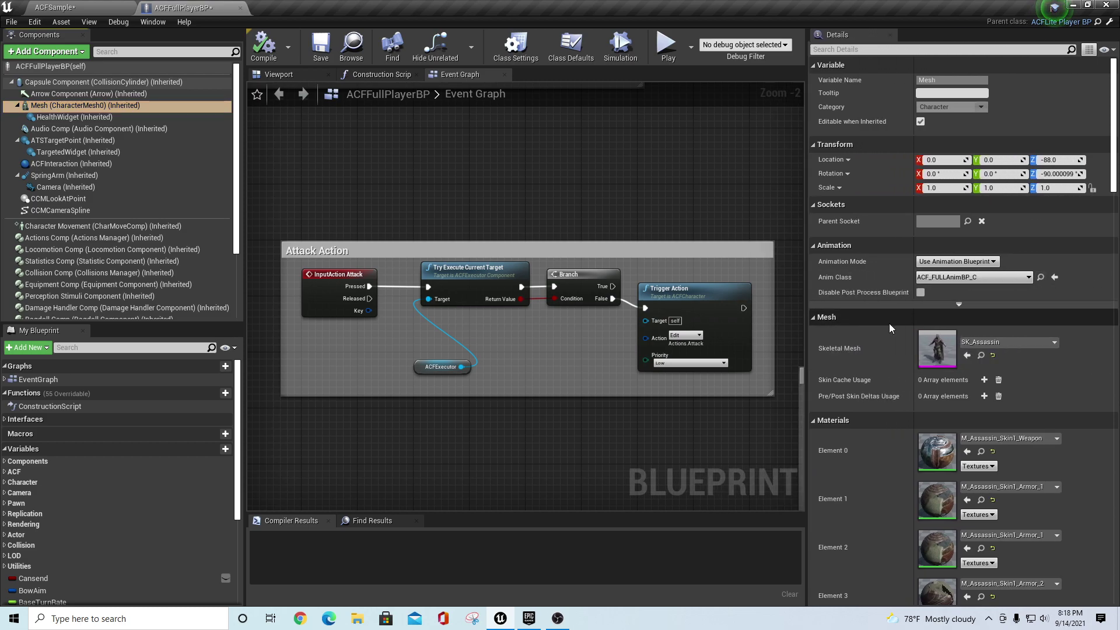
{"action": "left_click", "coordinate": [980, 355]}
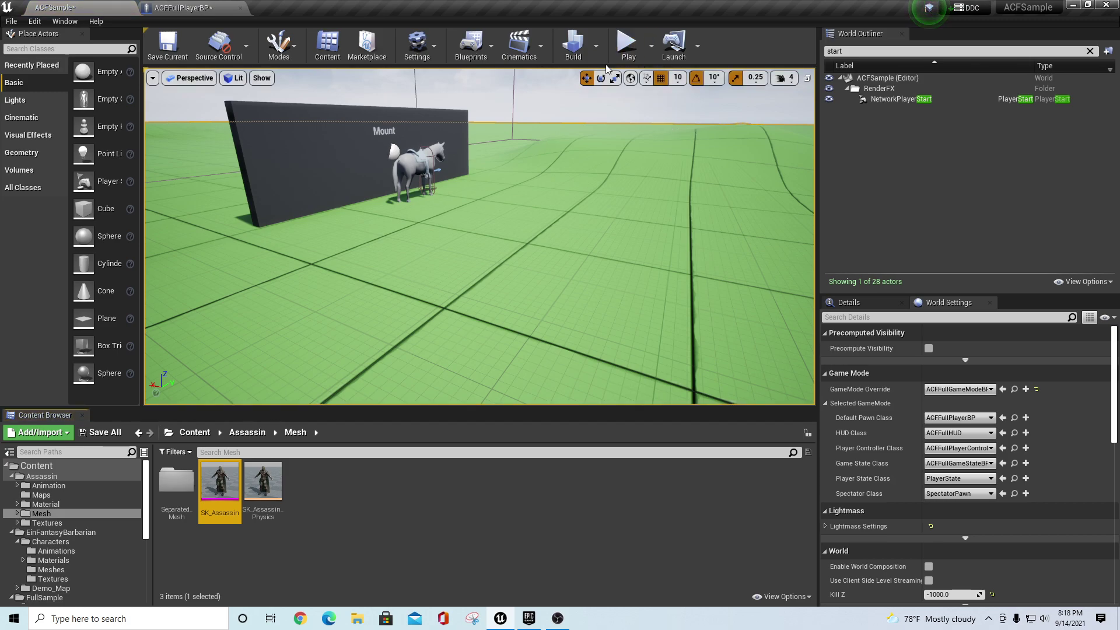
{"action": "double_click", "coordinate": [220, 481]}
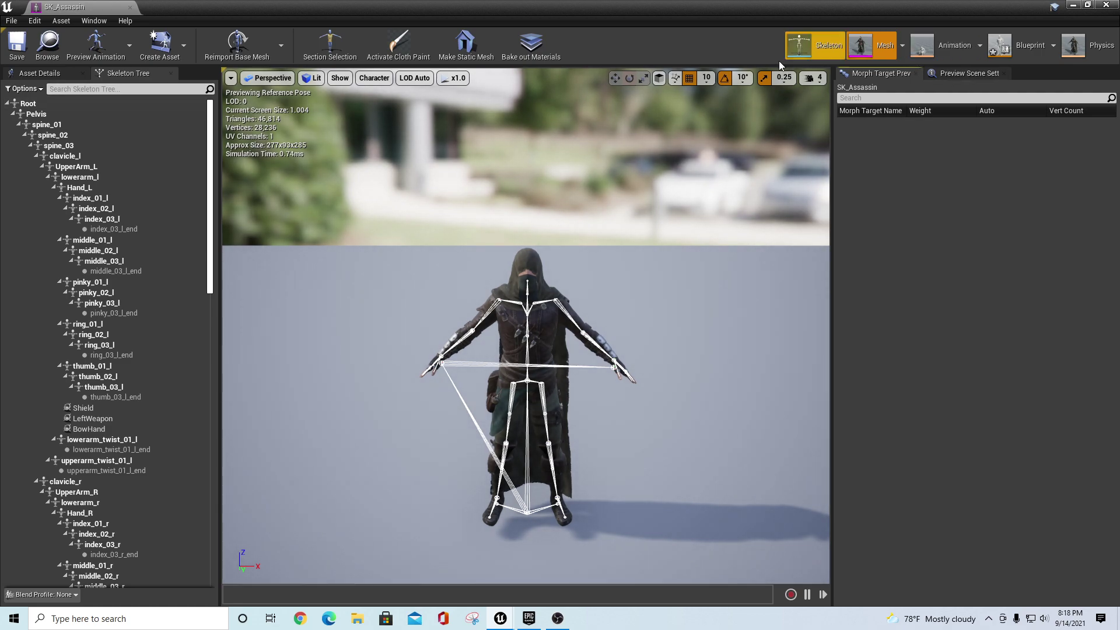
Open the assassin mesh's skeleton, review its Humanoid rig bone mapping in the Retarget Manager, and close the skeleton and mesh editors
{"action": "left_click", "coordinate": [814, 46]}
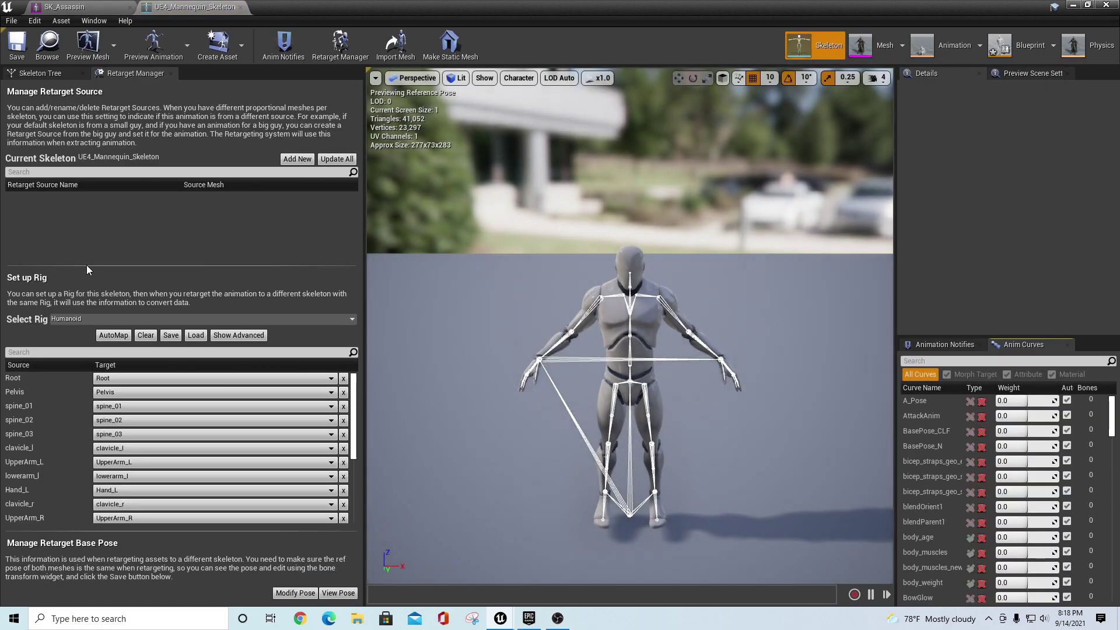
{"action": "left_click", "coordinate": [48, 74]}
{"action": "left_click", "coordinate": [131, 74]}
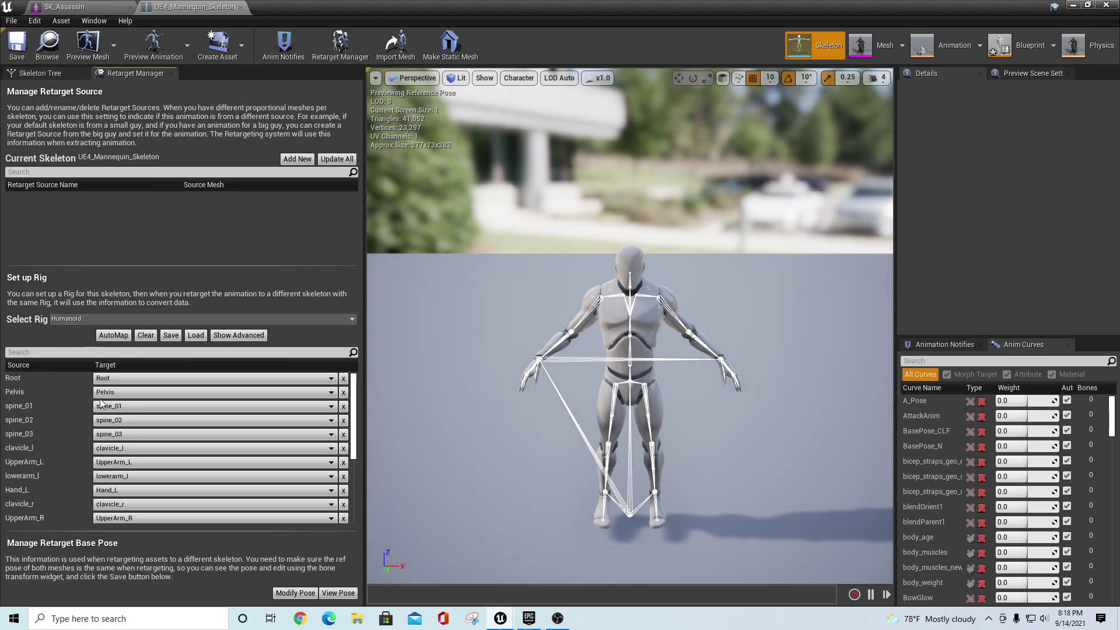
{"action": "scroll", "coordinate": [311, 442], "scroll_direction": "down", "scroll_amount": 2}
{"action": "scroll", "coordinate": [311, 441], "scroll_direction": "up", "scroll_amount": 2}
{"action": "left_click", "coordinate": [239, 9]}
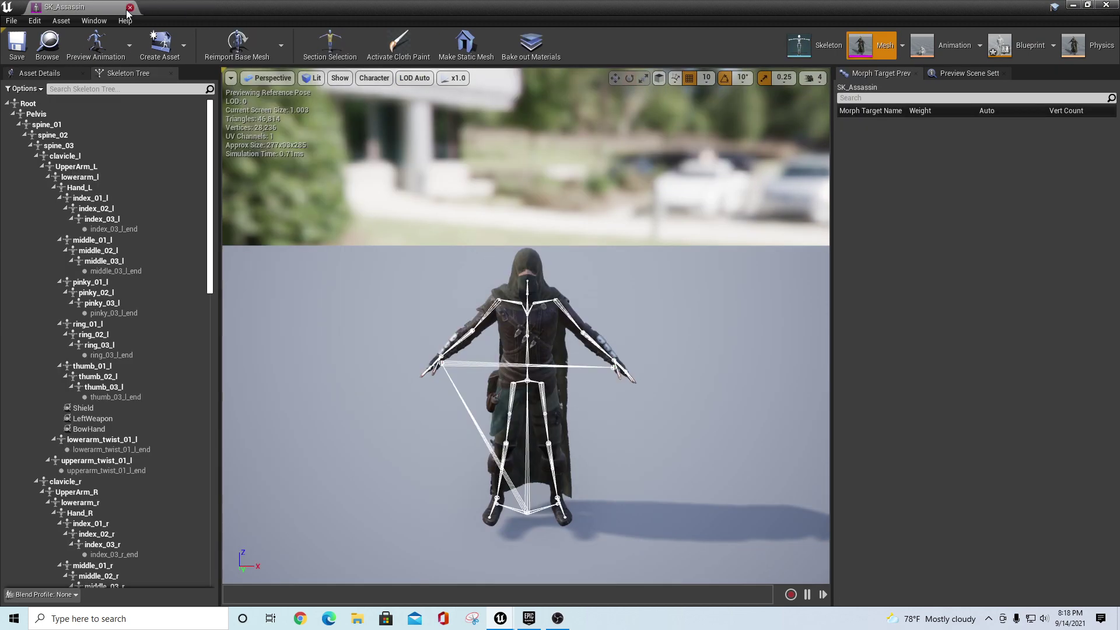
{"action": "left_click", "coordinate": [130, 8]}
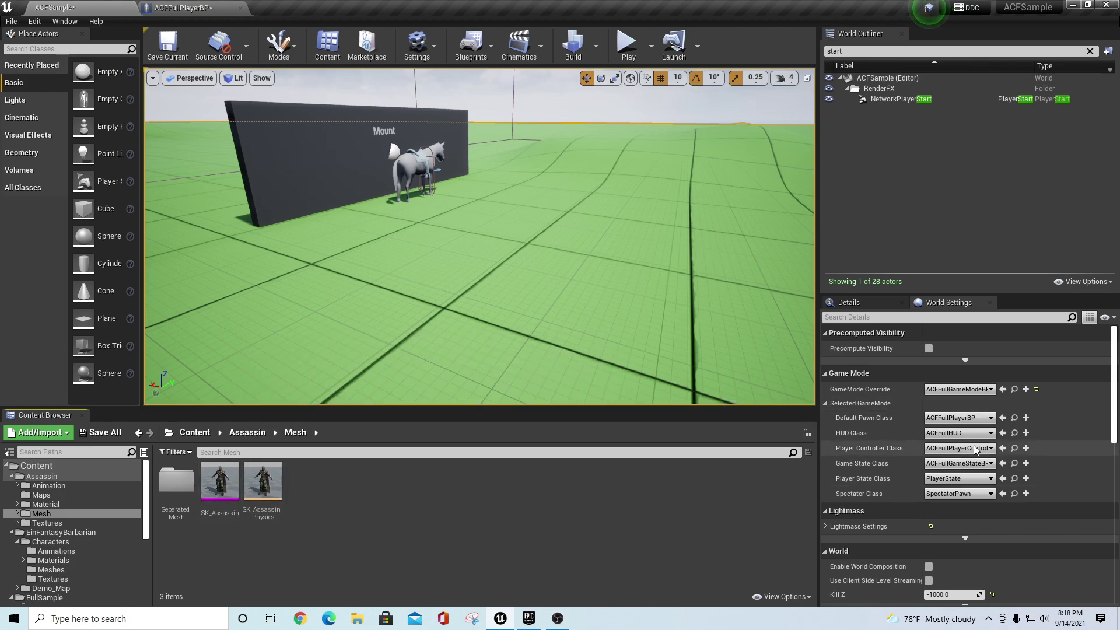
Reopen SK_Assassin, view its animation blueprint ACF_FULLAnimBP, and close the mesh, animation blueprint and player blueprint editors
{"action": "left_click", "coordinate": [224, 481]}
{"action": "double_click", "coordinate": [225, 481]}
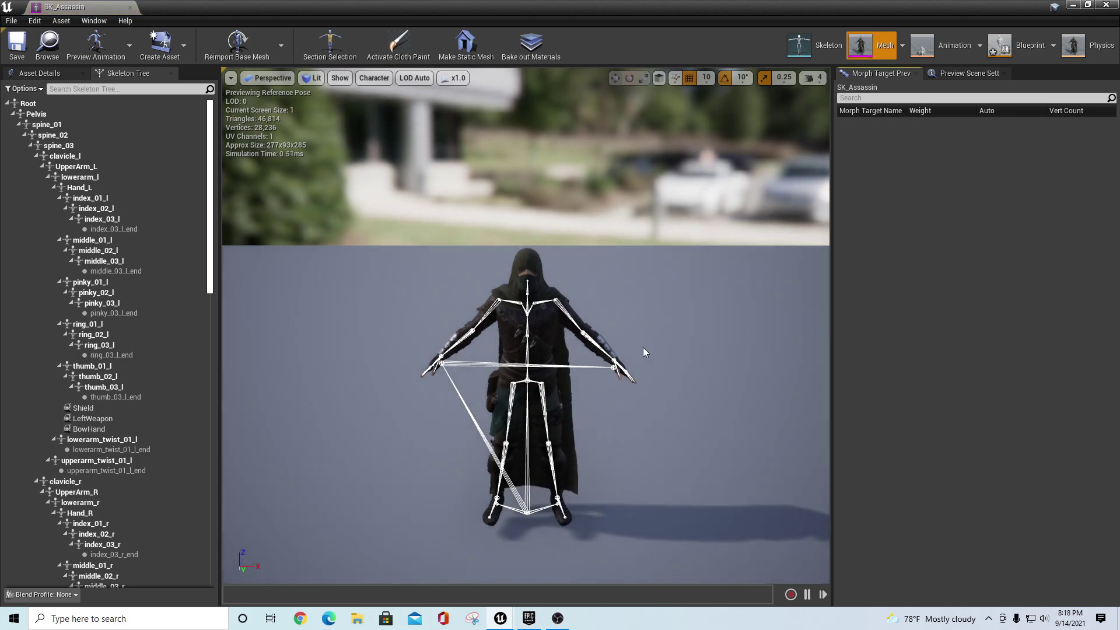
{"action": "left_click", "coordinate": [1009, 47]}
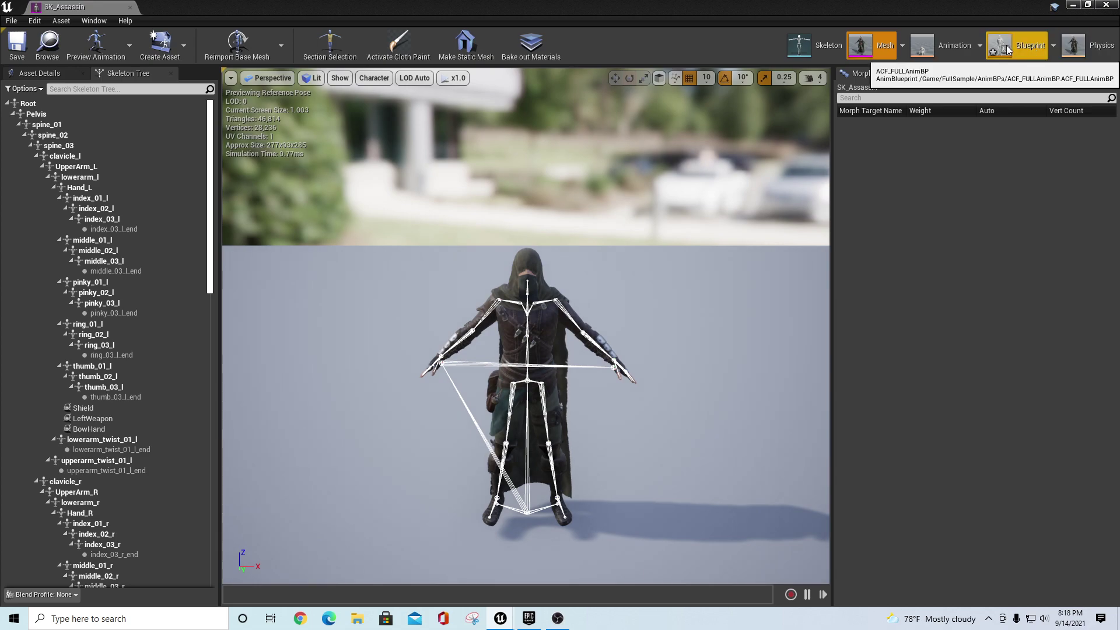
{"action": "left_click", "coordinate": [130, 7]}
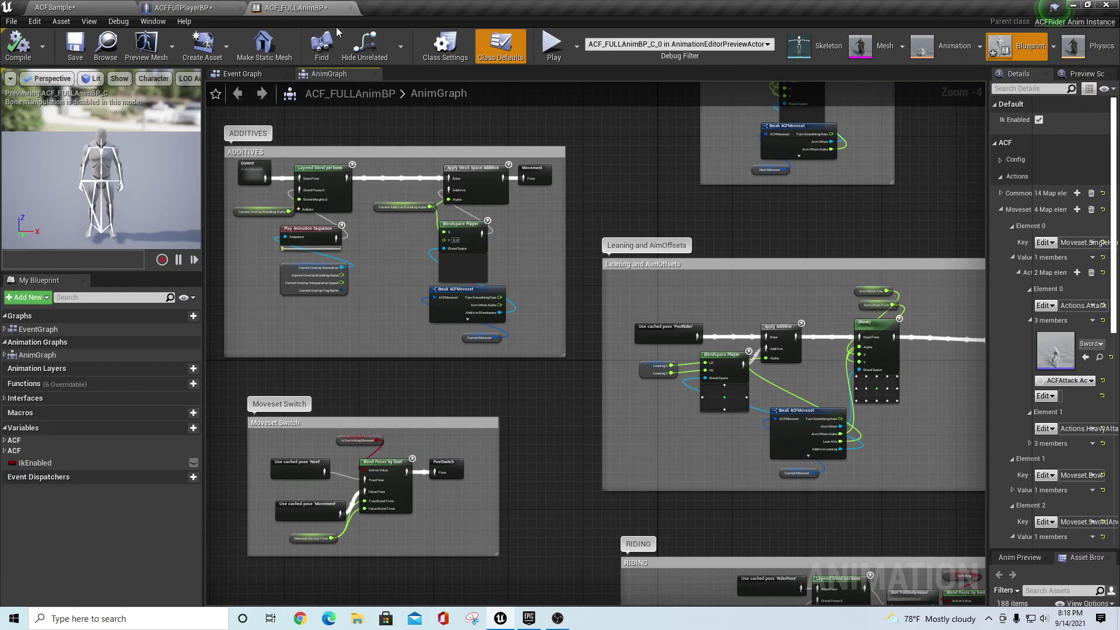
{"action": "left_click", "coordinate": [240, 8]}
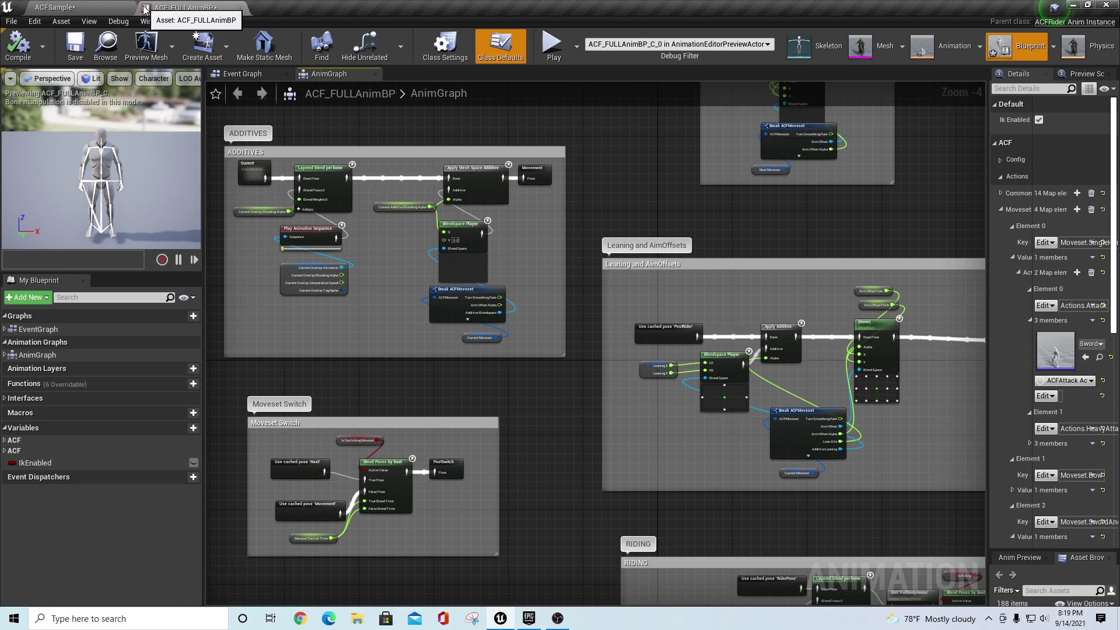
{"action": "left_click", "coordinate": [240, 8]}
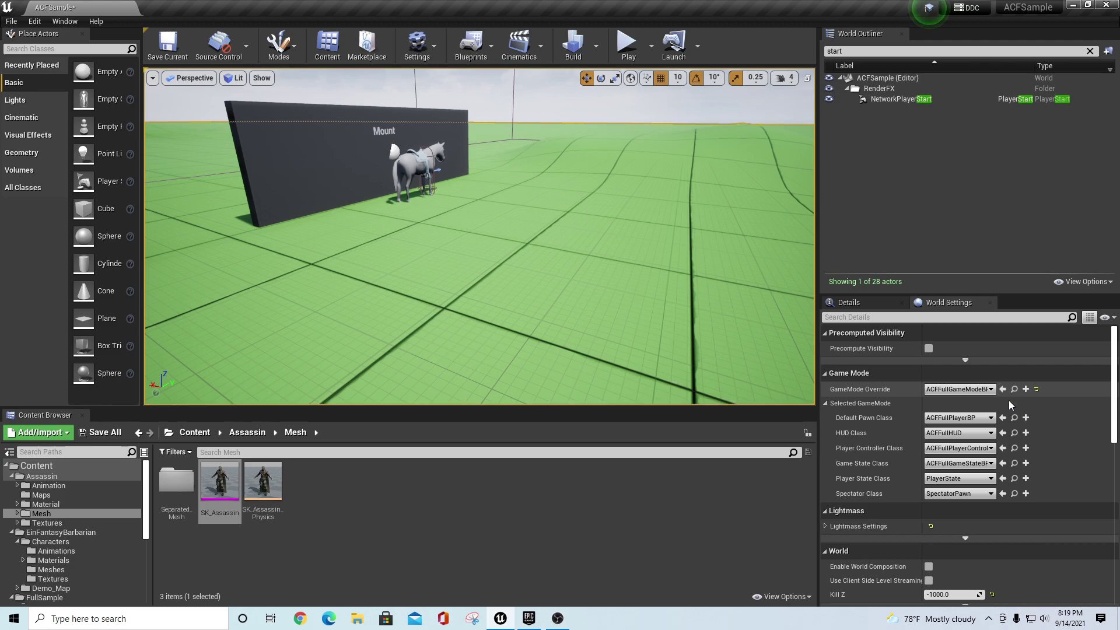
Open the default pawn class ACFFullPlayerBP and locate its Mesh component's animation blueprint in the project content
{"action": "left_click", "coordinate": [1014, 418]}
{"action": "double_click", "coordinate": [177, 484]}
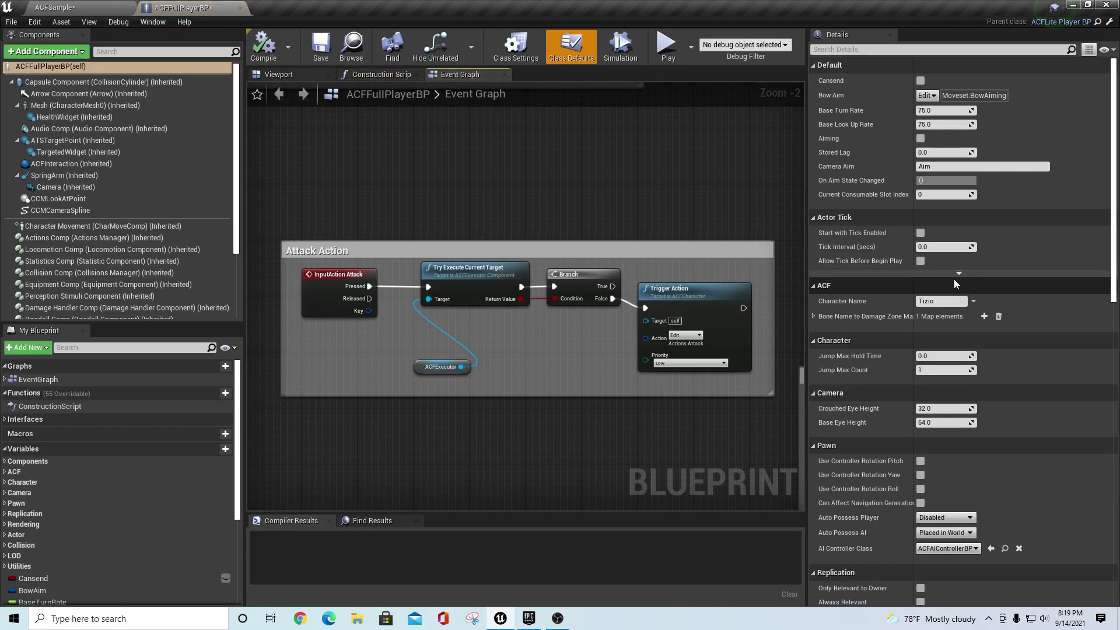
{"action": "left_click", "coordinate": [82, 105]}
{"action": "left_click", "coordinate": [1054, 277]}
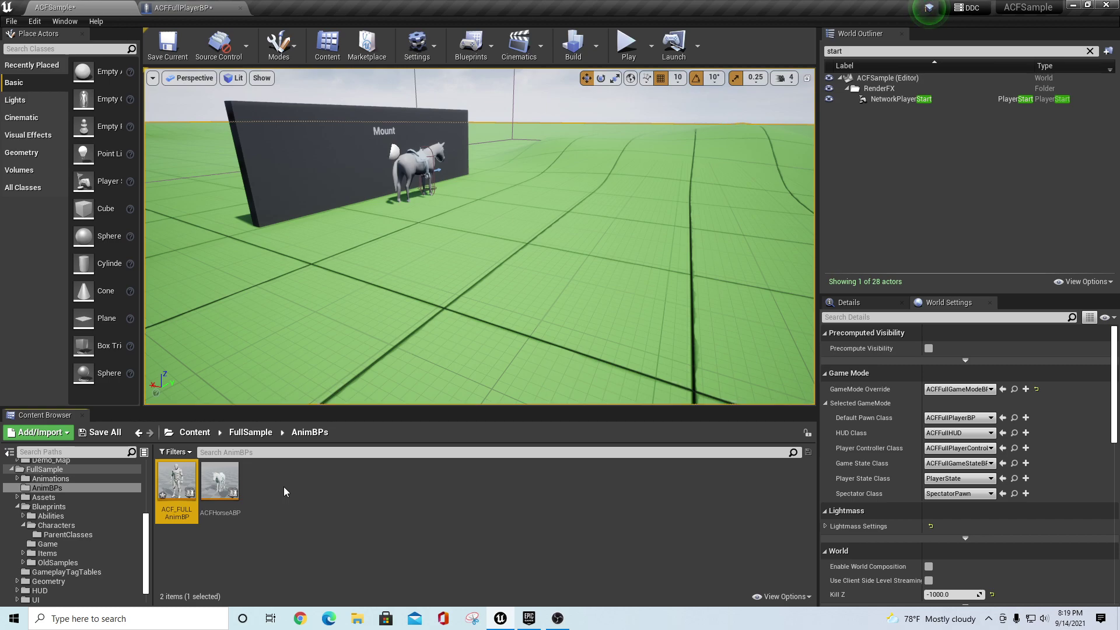
Start duplicating and retargeting ACF_FULLAnimBP from FullSample's AnimBPs folder, with the Male_Barbarian_001 skeleton as target
{"action": "left_click", "coordinate": [12, 470]}
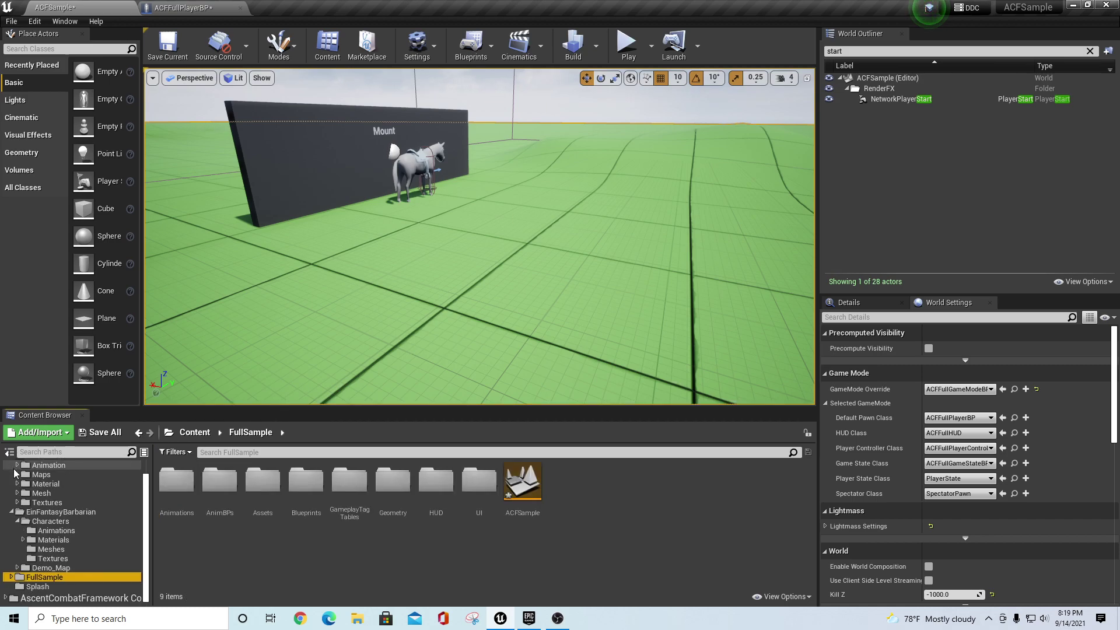
{"action": "left_click", "coordinate": [11, 511]}
{"action": "left_click", "coordinate": [176, 484]}
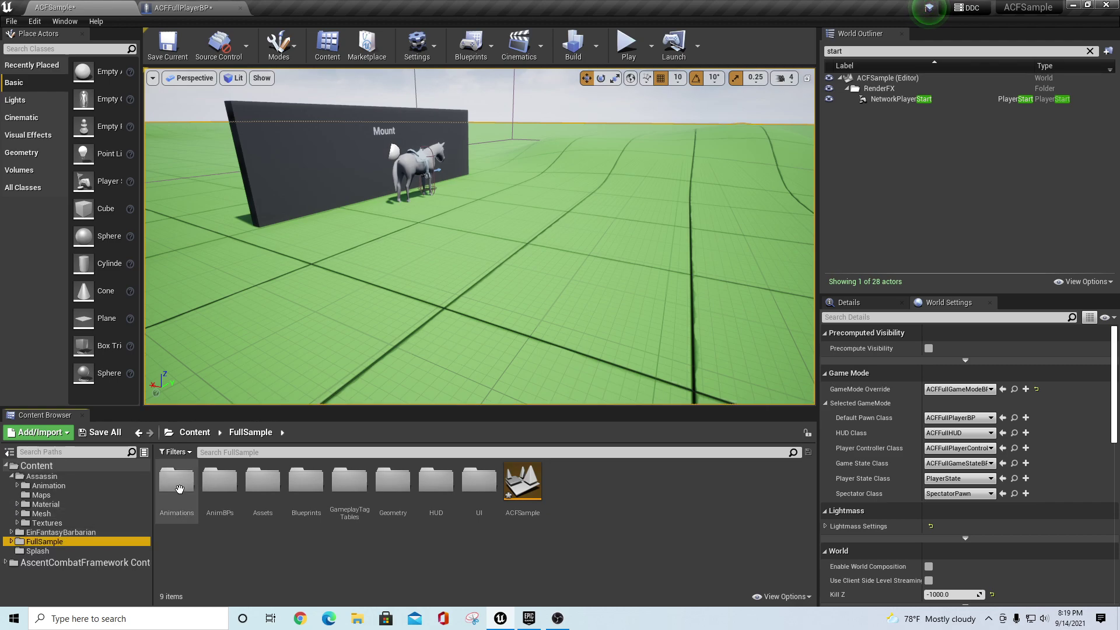
{"action": "double_click", "coordinate": [222, 489]}
{"action": "right_click", "coordinate": [166, 477]}
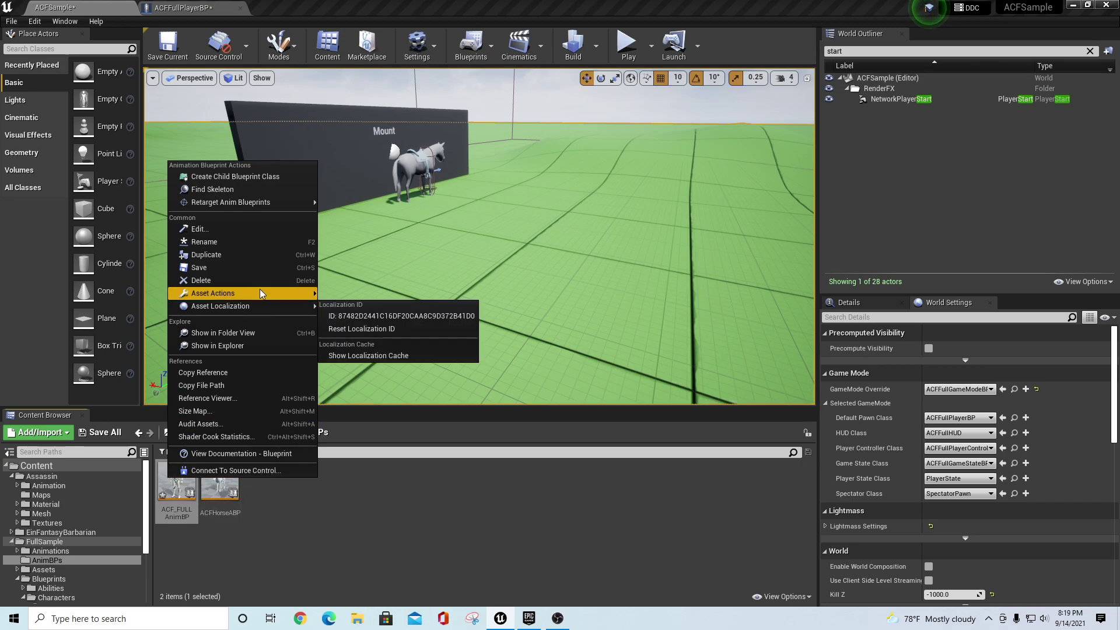
{"action": "mouse_move", "coordinate": [245, 202]}
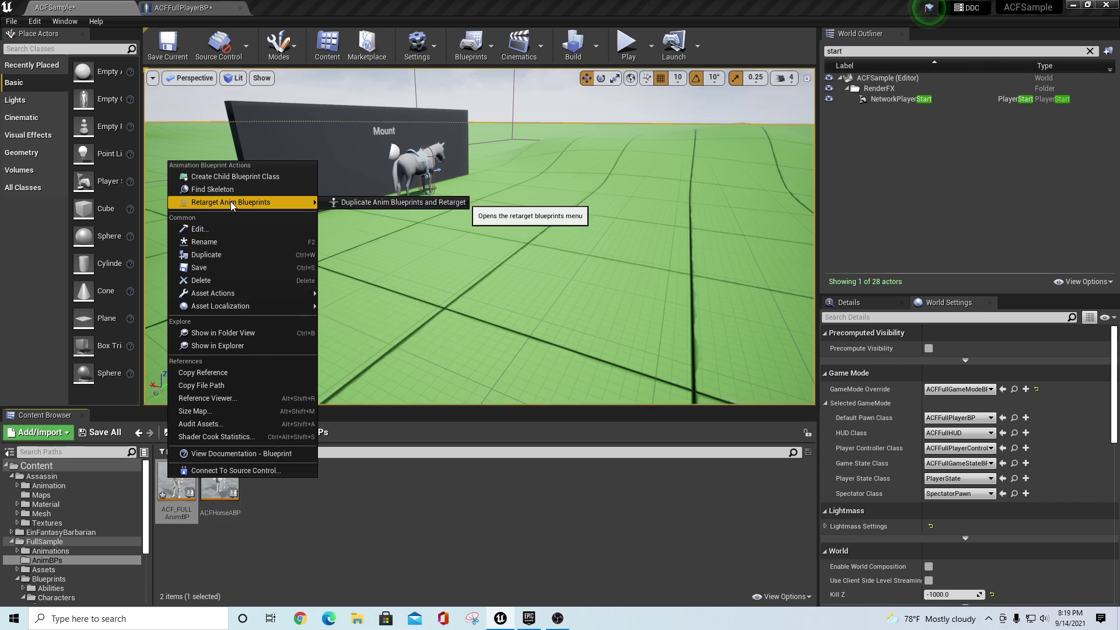
{"action": "left_click", "coordinate": [382, 204]}
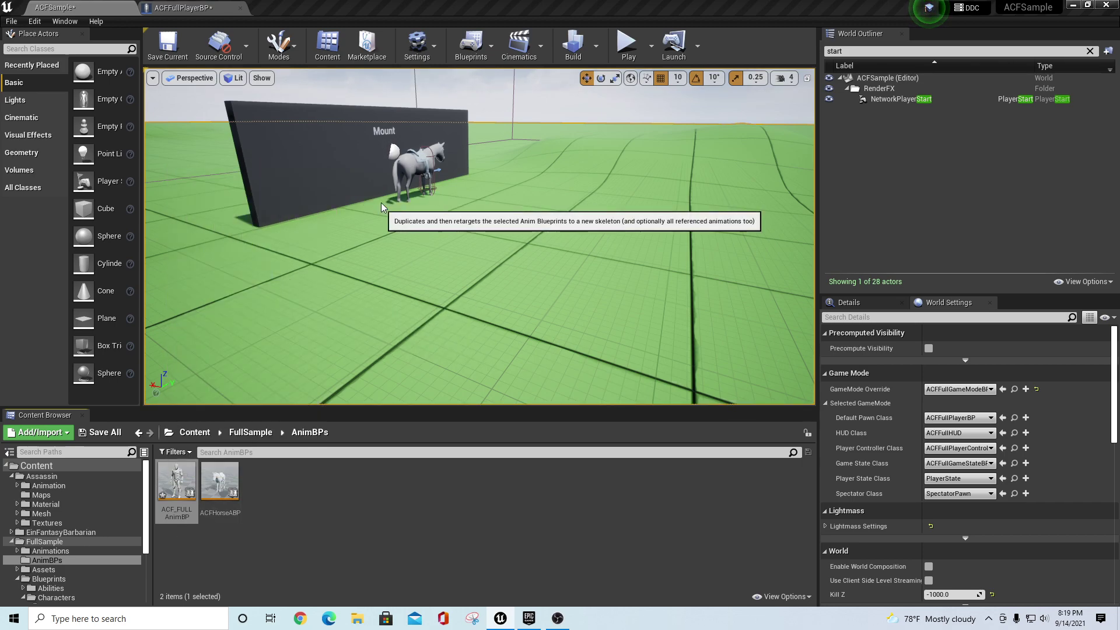
{"action": "left_click", "coordinate": [327, 226]}
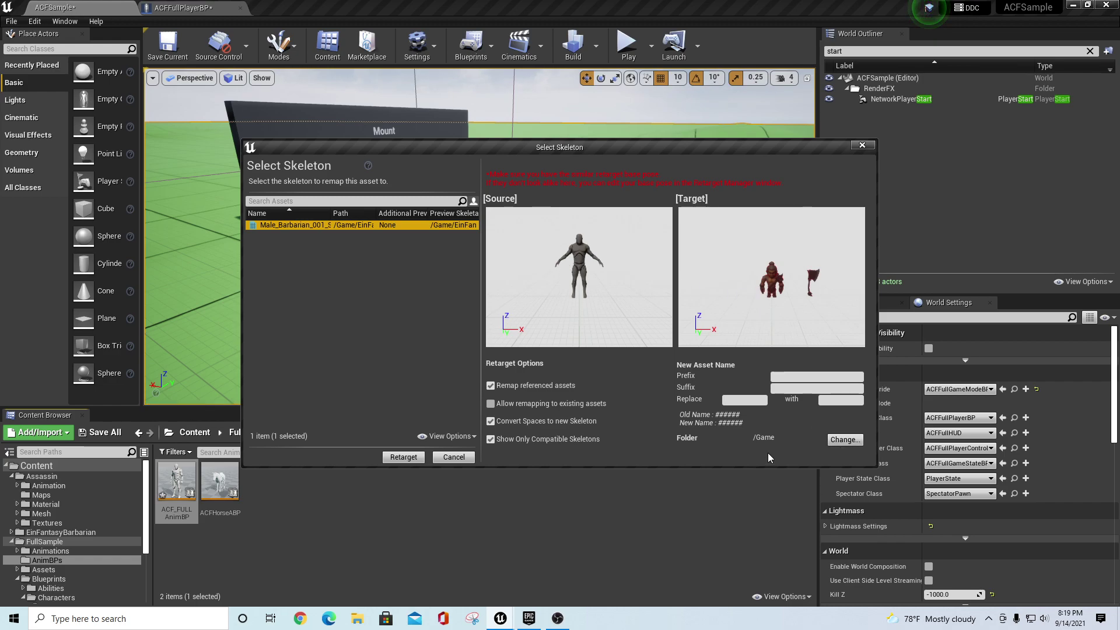
Create a folder named RTAnims under EinFantasyBarbarian and set it as the destination for the retargeted assets
{"action": "left_click", "coordinate": [843, 441]}
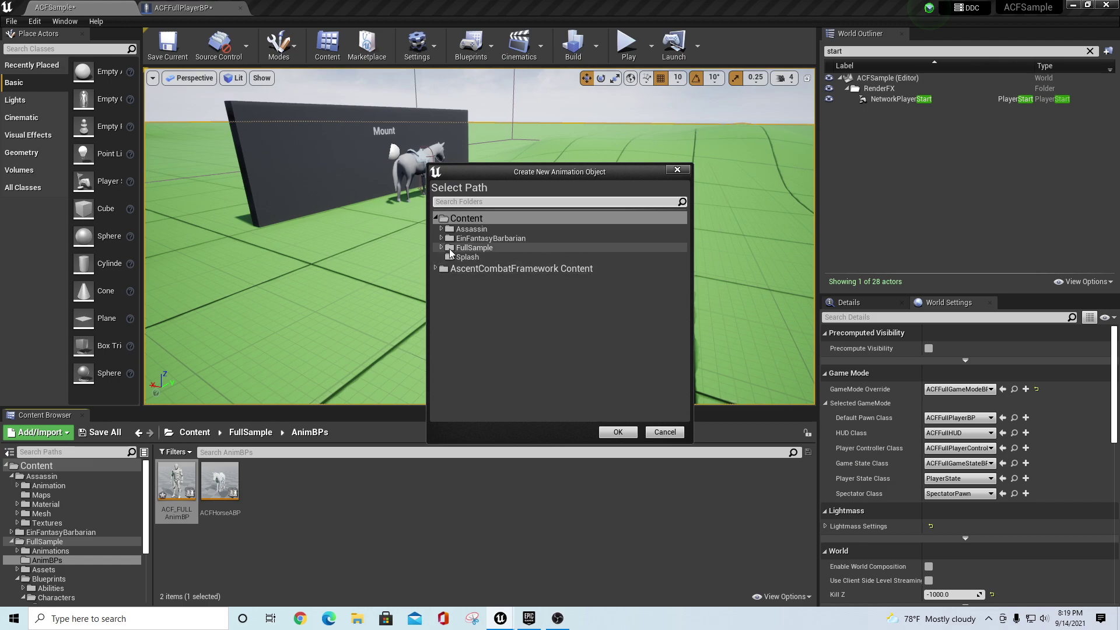
{"action": "left_click", "coordinate": [467, 238]}
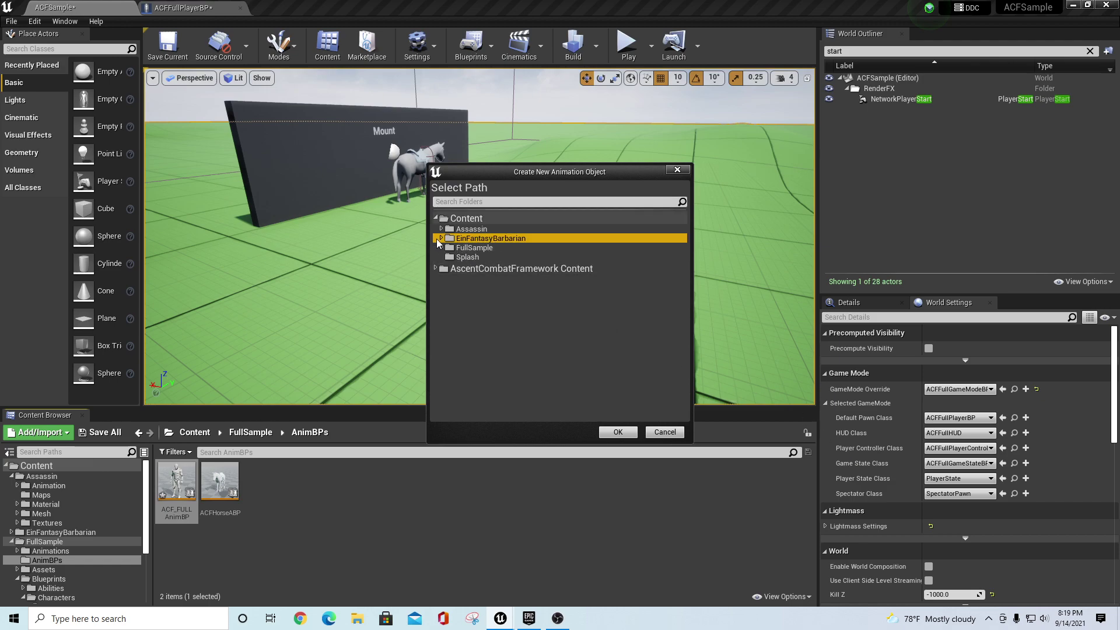
{"action": "left_click", "coordinate": [442, 239]}
{"action": "right_click", "coordinate": [472, 240]}
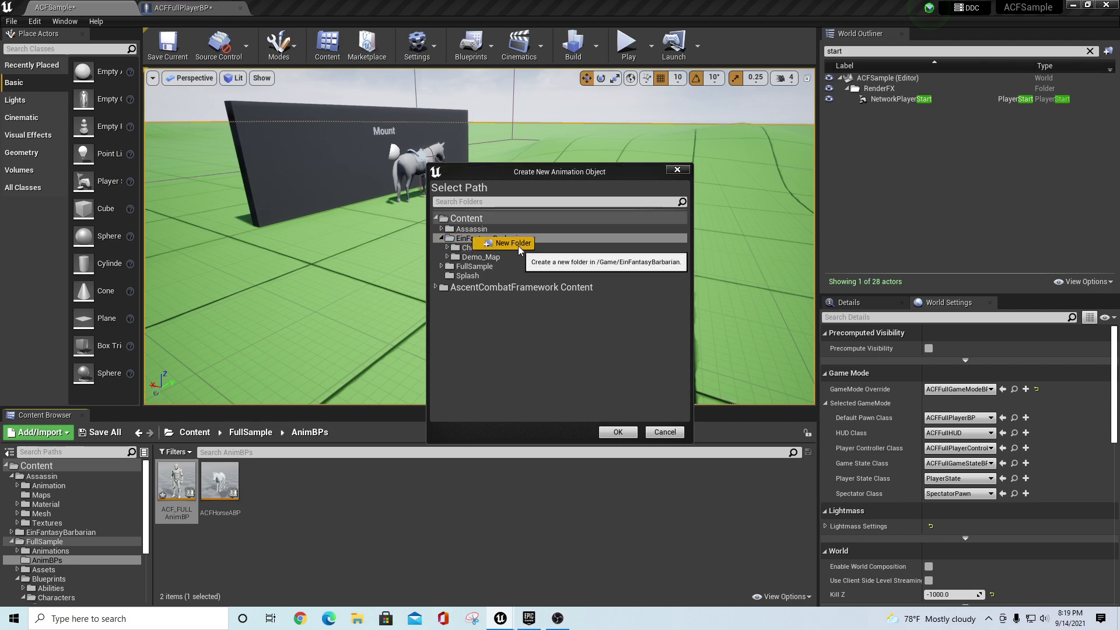
{"action": "left_click", "coordinate": [514, 244]}
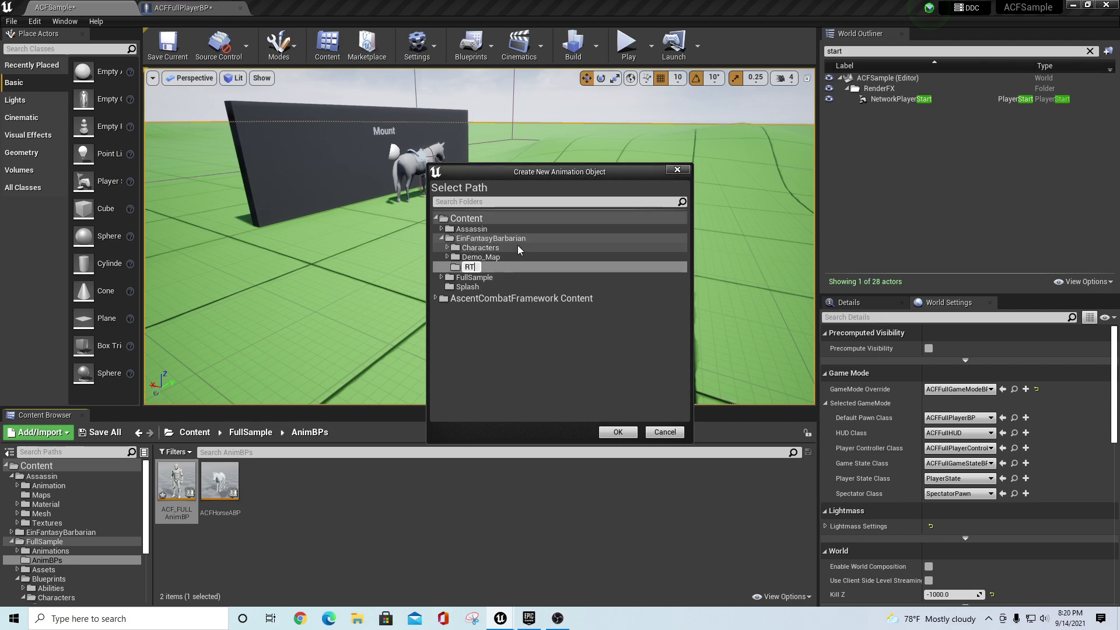
{"action": "key", "text": "Return"}
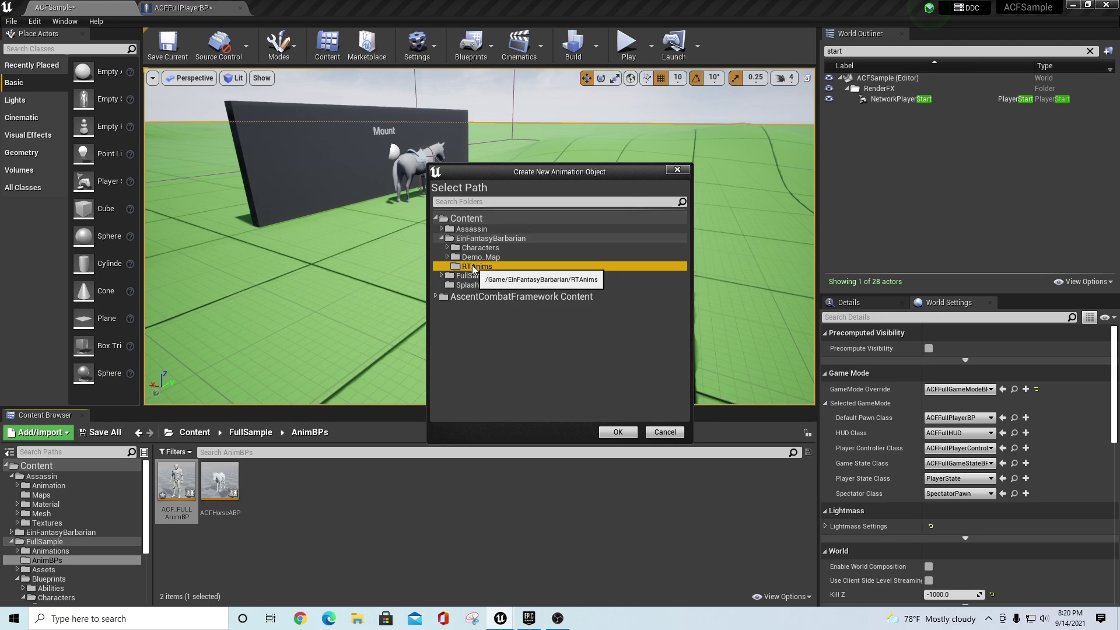
{"action": "left_click", "coordinate": [623, 431]}
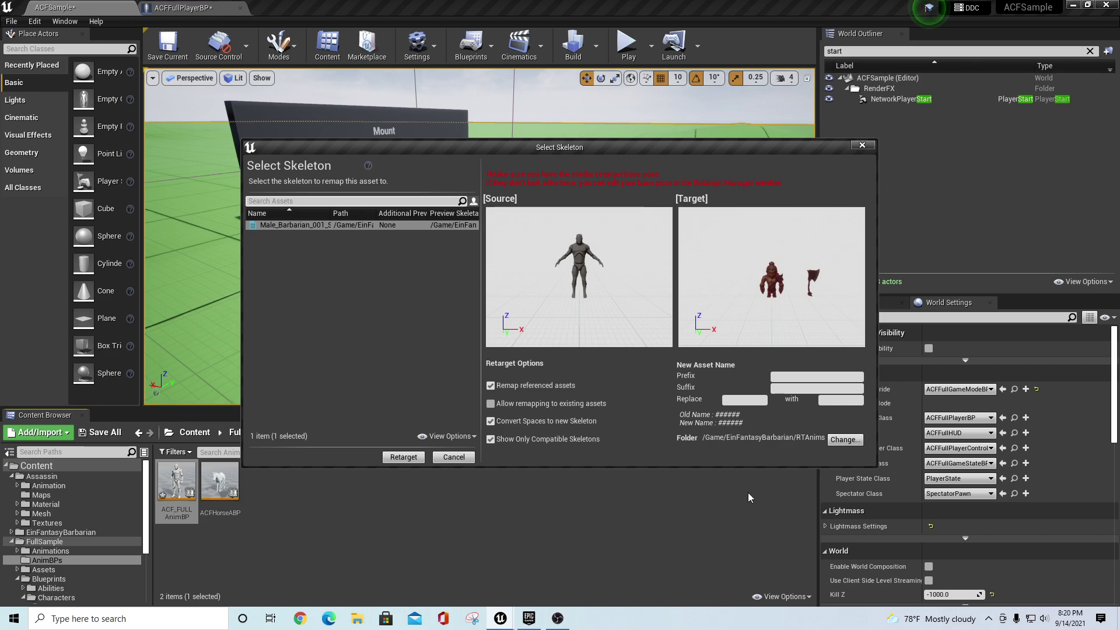
Retarget the animation blueprint with its referenced assets and save all modified content
{"action": "left_click", "coordinate": [404, 460]}
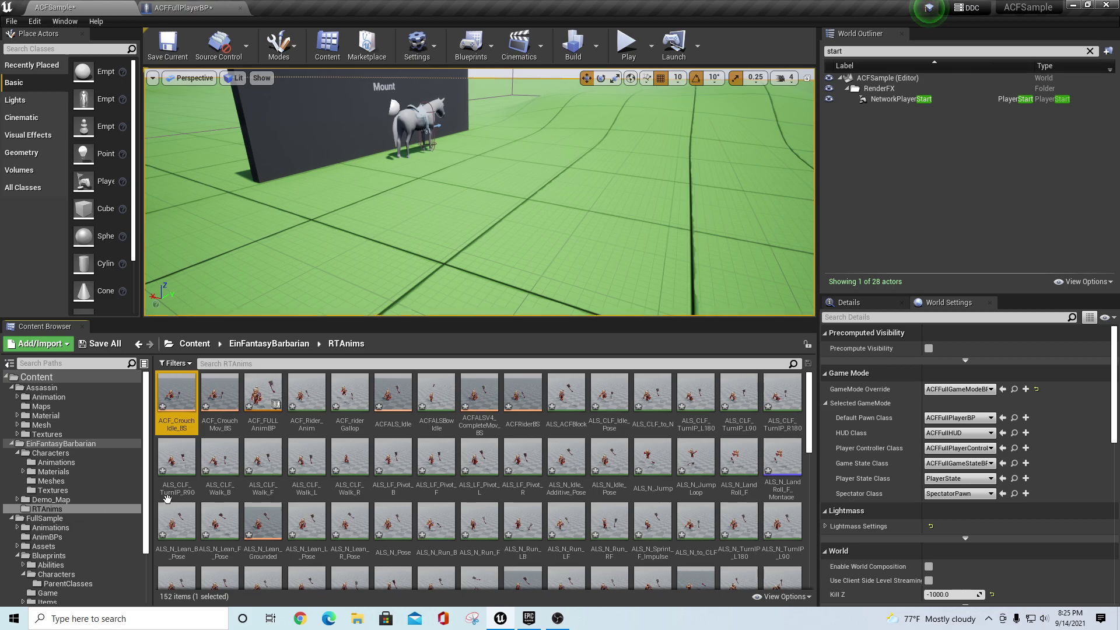
{"action": "left_click", "coordinate": [99, 344]}
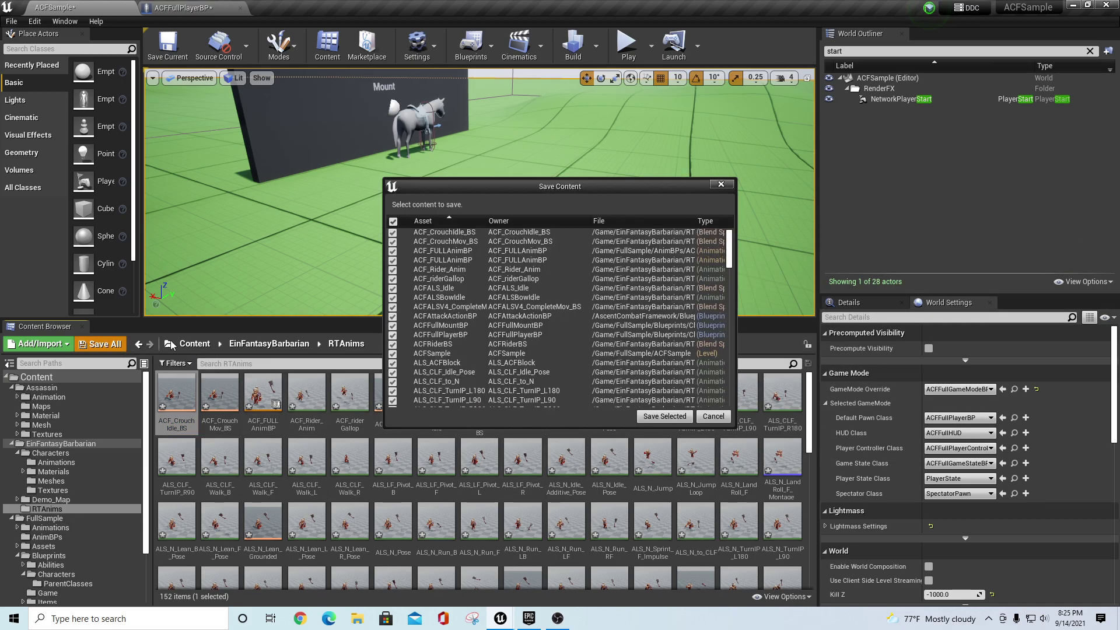
{"action": "left_click", "coordinate": [686, 416]}
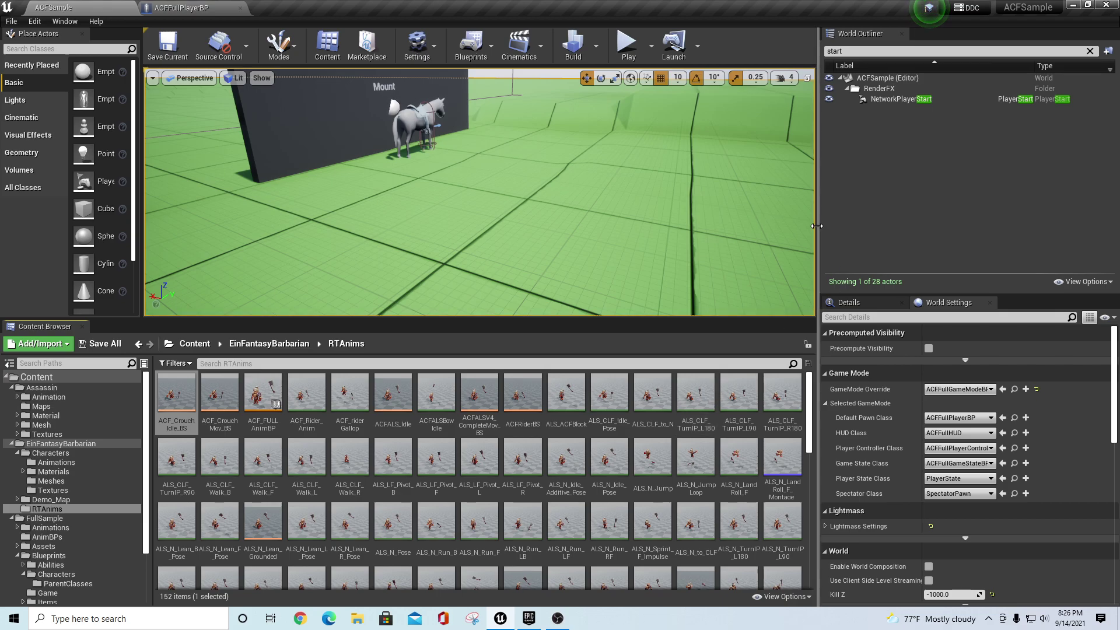
Widen the content asset area, preview the retargeted ALS_LF_Pivot_B animation on the barbarian, and close its editor
{"action": "left_click_drag", "start_coordinate": [818, 224], "coordinate": [953, 216]}
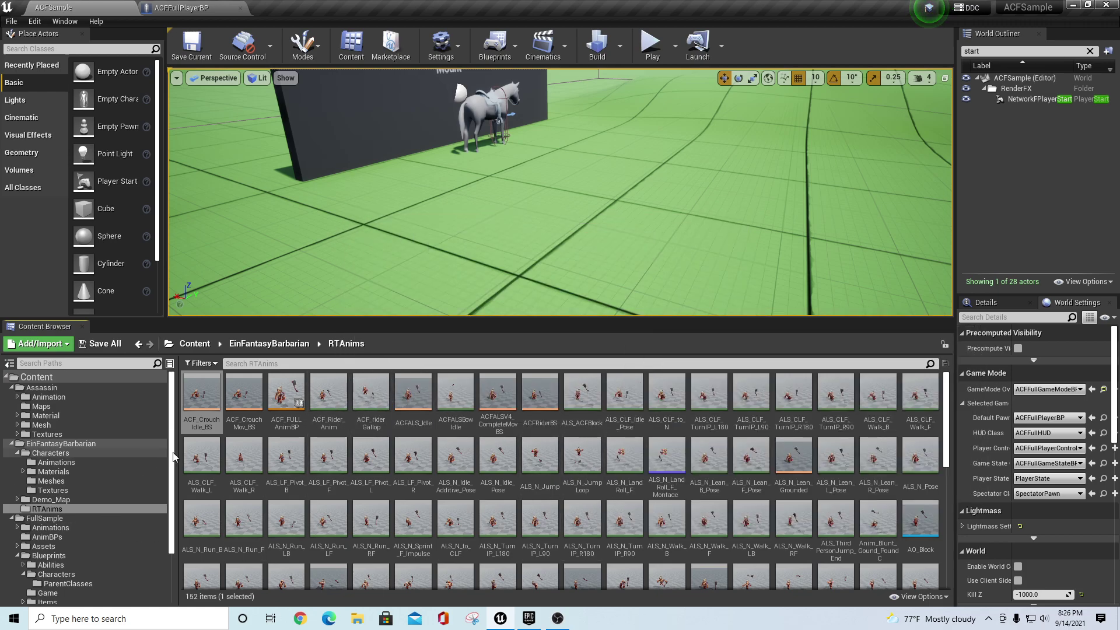
{"action": "left_click_drag", "start_coordinate": [177, 448], "coordinate": [121, 446]}
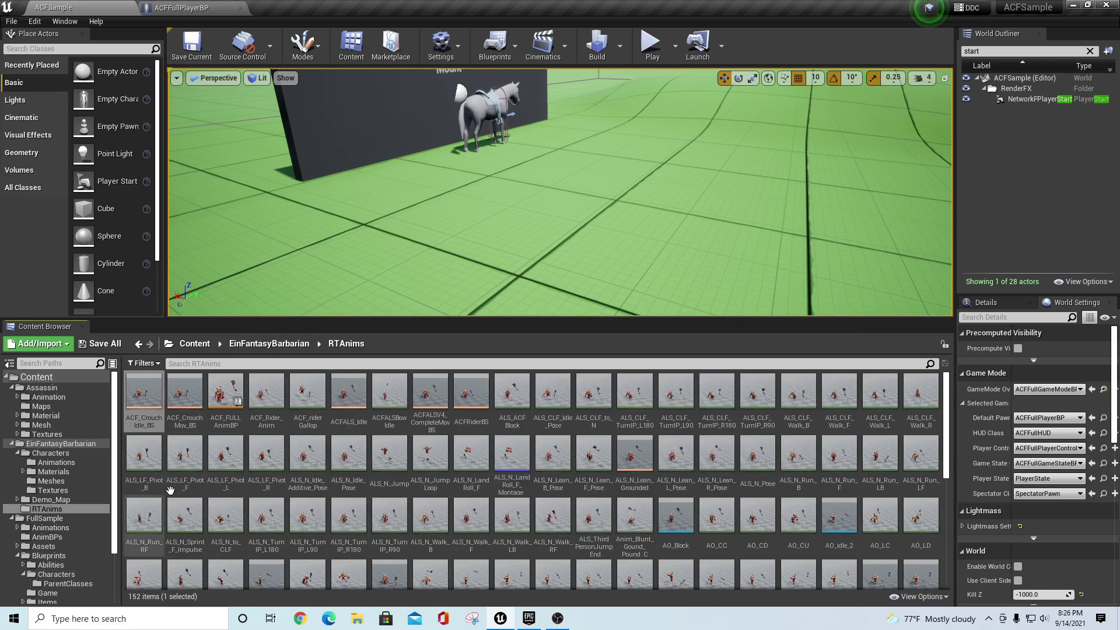
{"action": "double_click", "coordinate": [145, 459]}
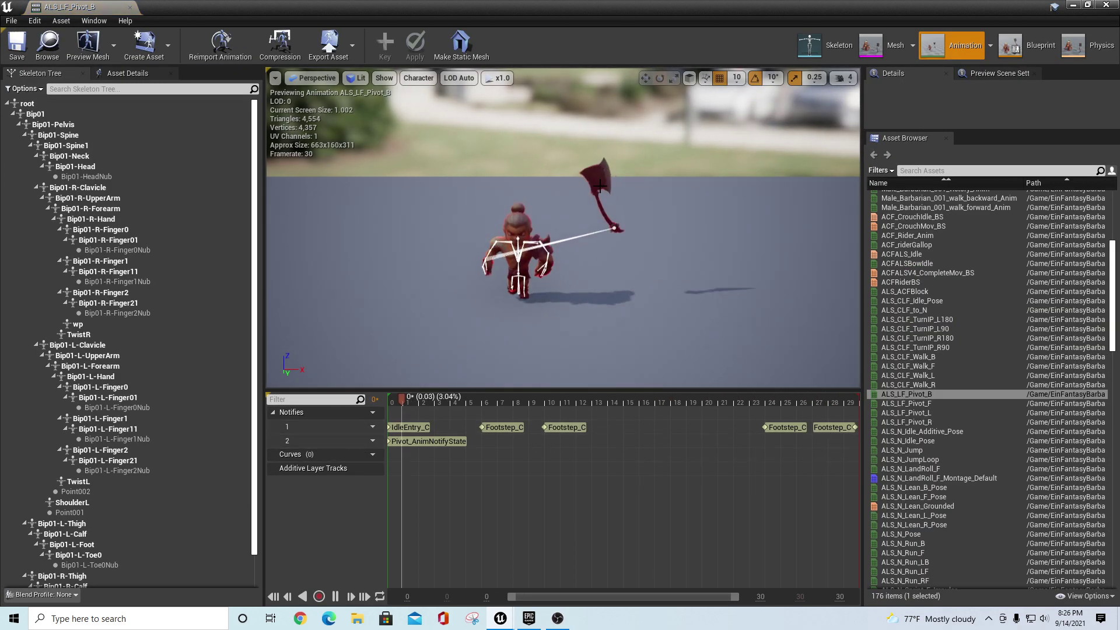
{"action": "left_click", "coordinate": [130, 7]}
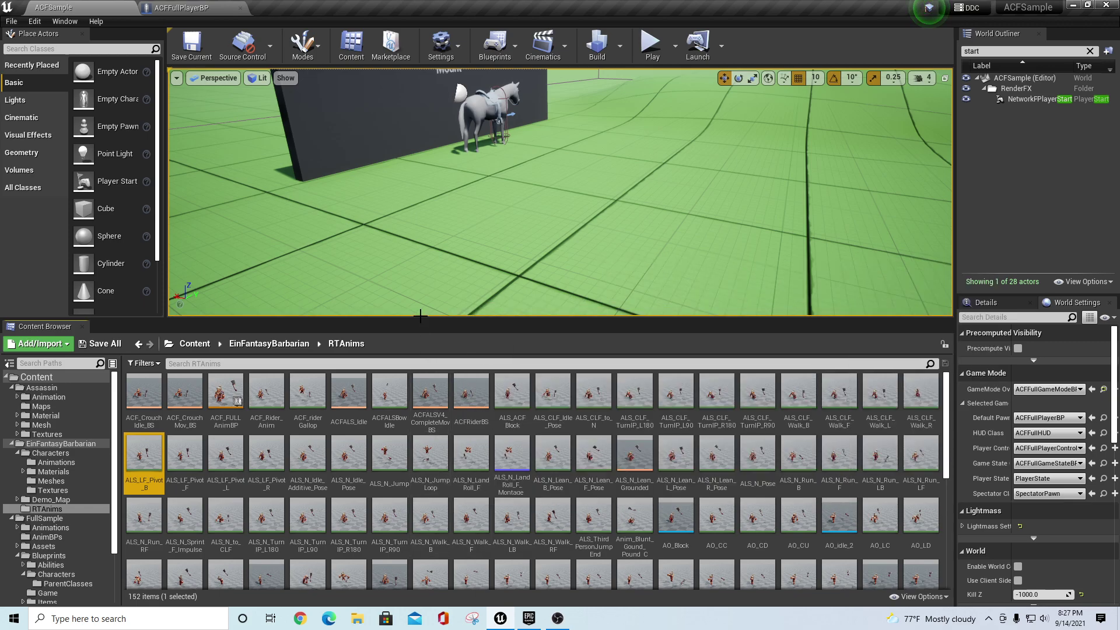
Enlarge the Content Browser and add filters for Aim Offset 1D, Animation Blueprint, Animation Composite, Blend Space, Animation Montage, Animation Sequence and Blend Space 1D
{"action": "left_click_drag", "start_coordinate": [420, 317], "coordinate": [423, 240]}
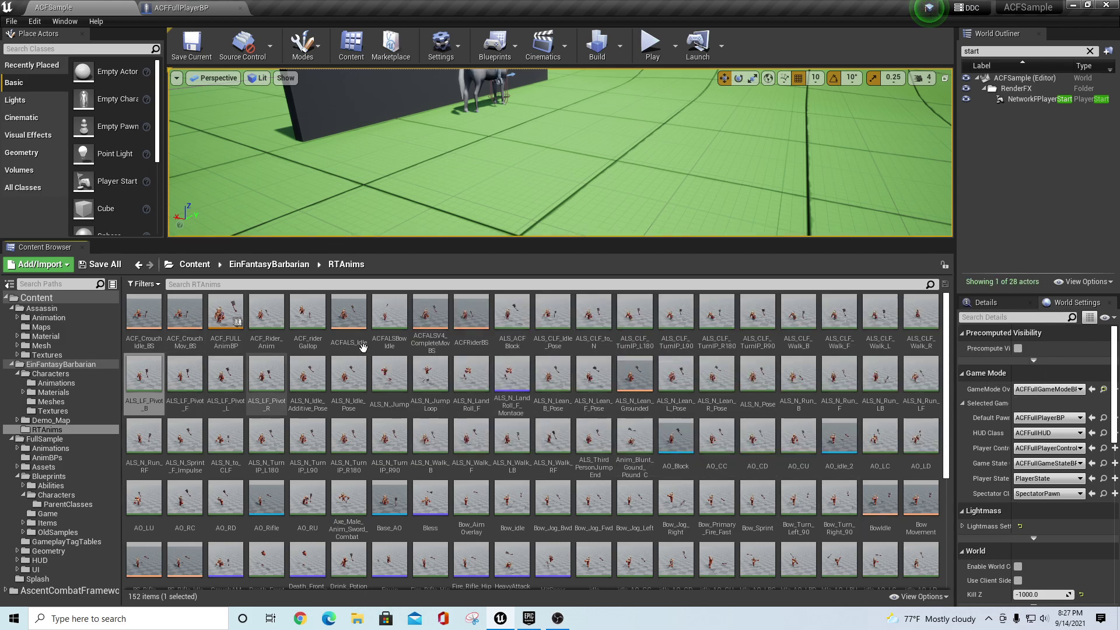
{"action": "left_click", "coordinate": [141, 284]}
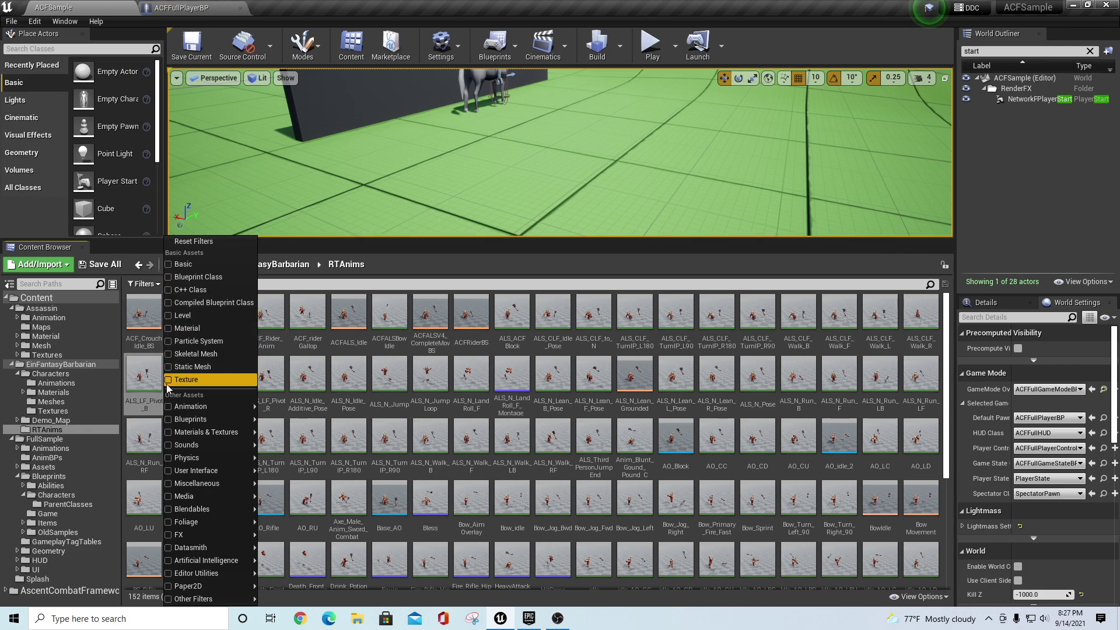
{"action": "mouse_move", "coordinate": [173, 406]}
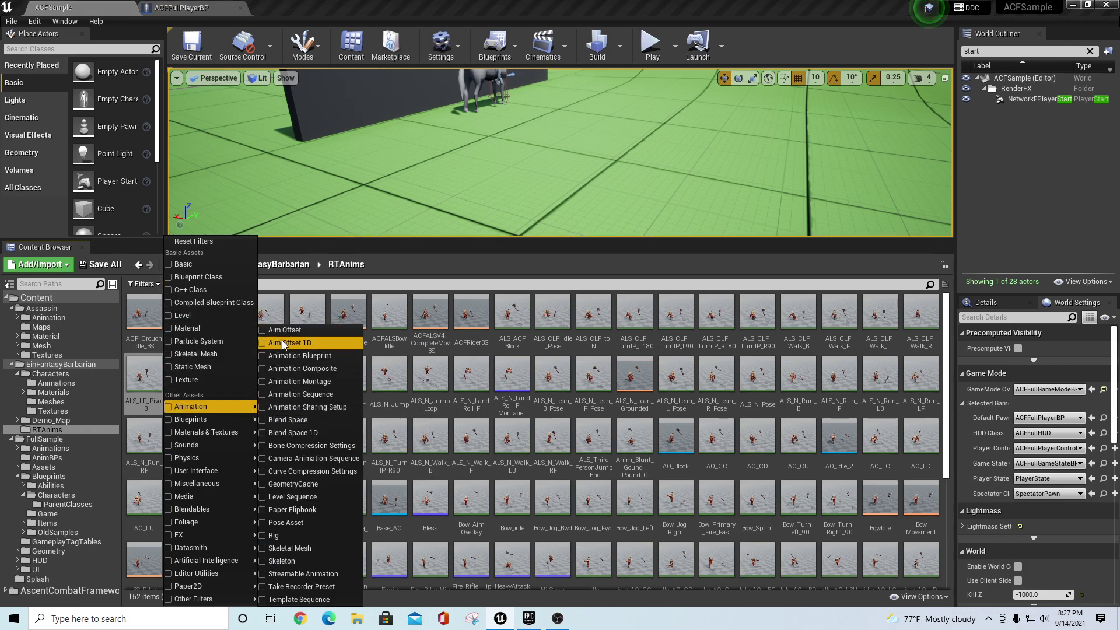
{"action": "left_click", "coordinate": [261, 343]}
{"action": "left_click", "coordinate": [262, 356]}
{"action": "left_click", "coordinate": [263, 369]}
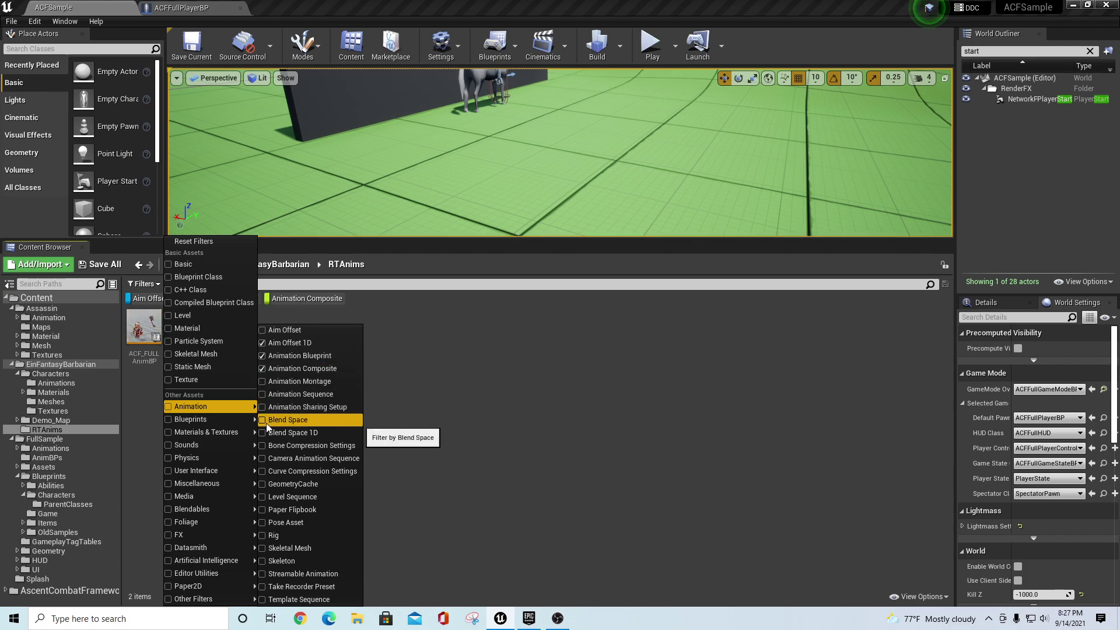
{"action": "left_click", "coordinate": [264, 421]}
{"action": "left_click", "coordinate": [263, 381]}
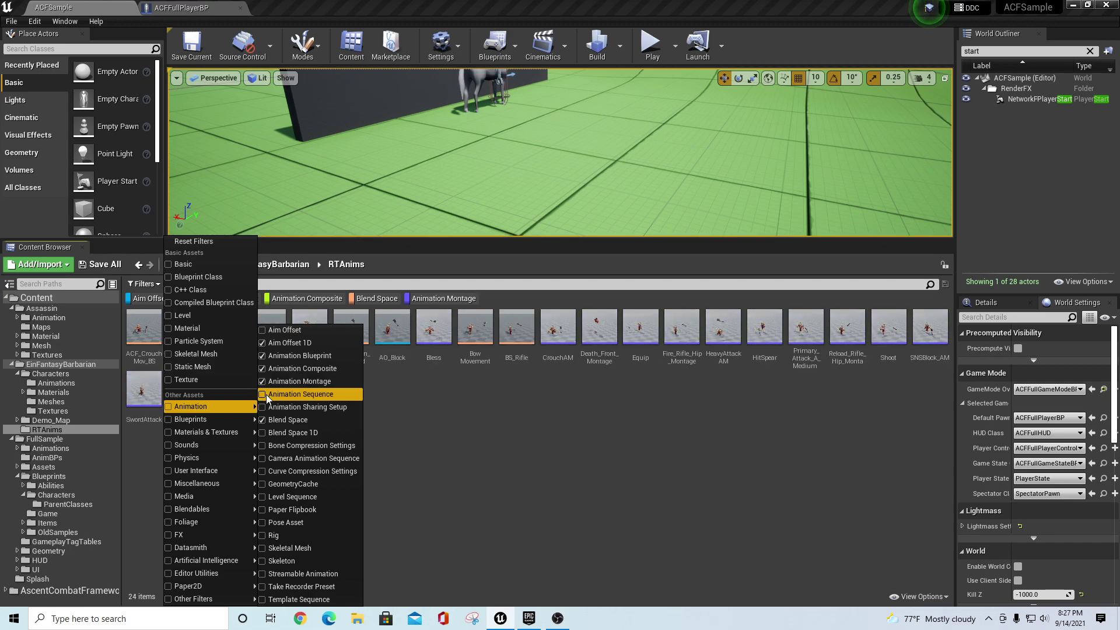
{"action": "left_click", "coordinate": [263, 394]}
{"action": "left_click", "coordinate": [263, 433]}
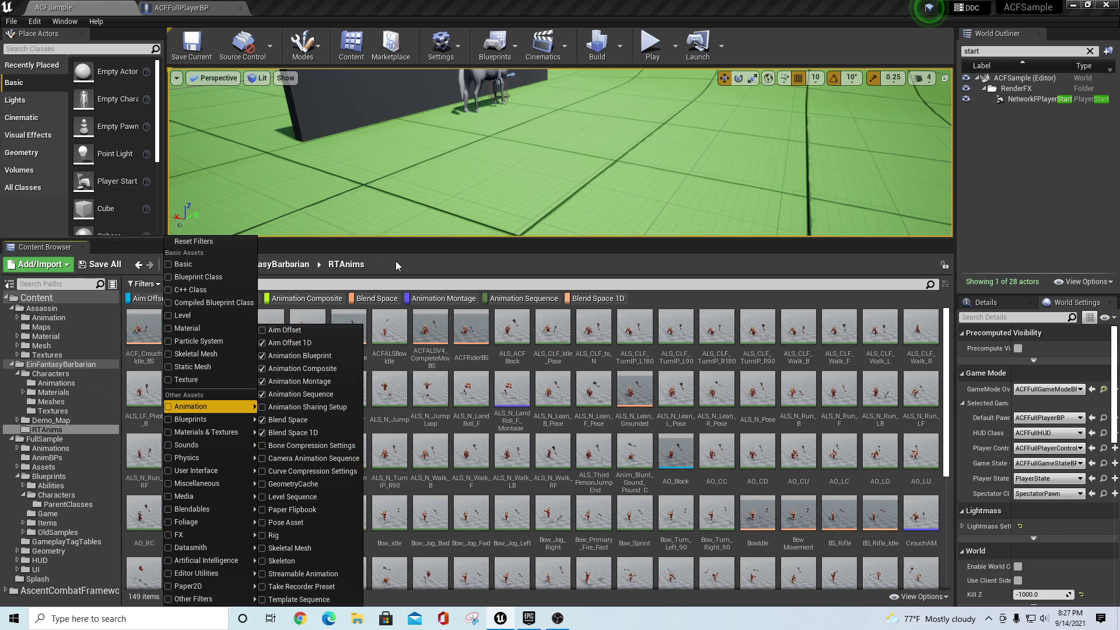
{"action": "left_click", "coordinate": [439, 261]}
Deactivate all seven animation asset filters while keeping them available for filtering one asset type at a time
{"action": "left_click", "coordinate": [148, 300]}
{"action": "left_click", "coordinate": [231, 299]}
{"action": "left_click", "coordinate": [307, 300]}
{"action": "left_click", "coordinate": [374, 300]}
{"action": "left_click", "coordinate": [444, 299]}
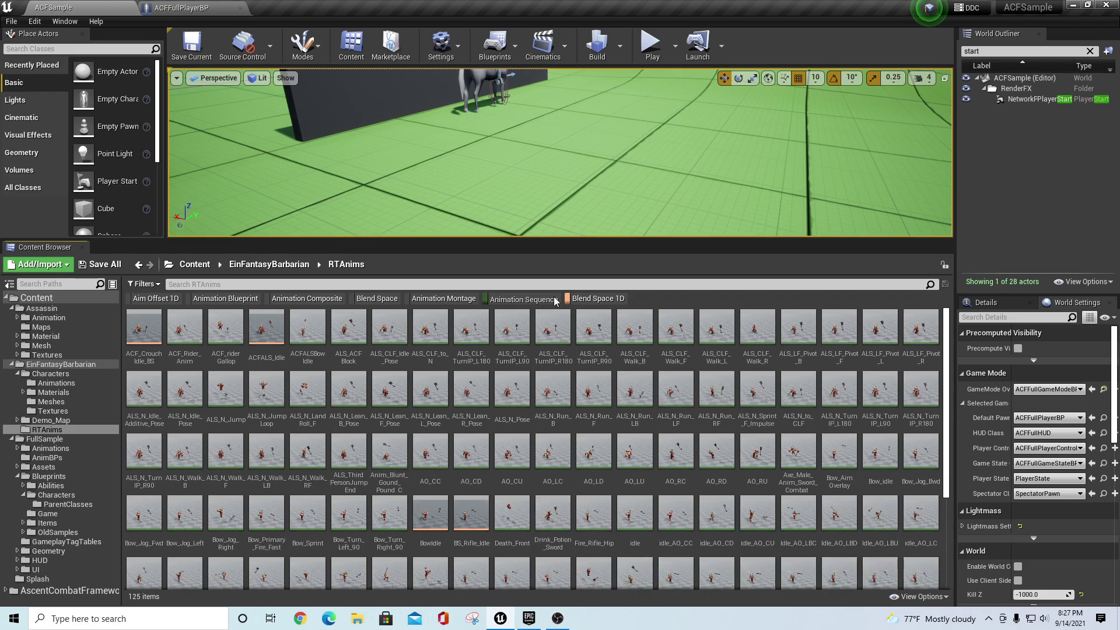
{"action": "left_click", "coordinate": [523, 299]}
{"action": "left_click", "coordinate": [577, 299]}
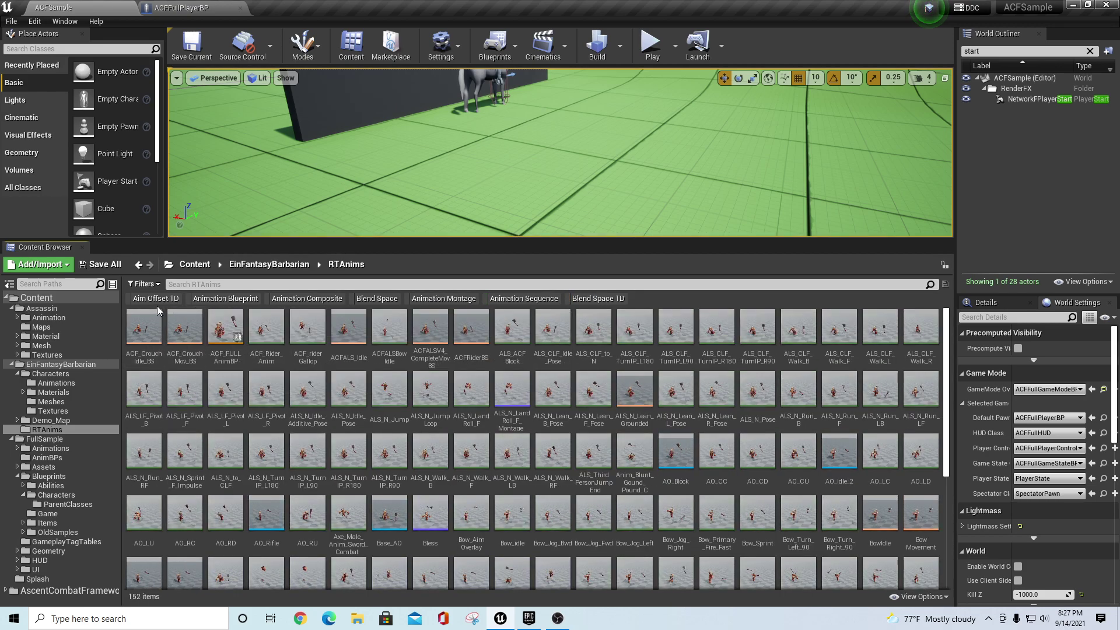
Compare the Aim Offset 1D and Animation Blueprint assets between the RTAnims and FullSample folders, filtering one type at a time
{"action": "left_click", "coordinate": [156, 299]}
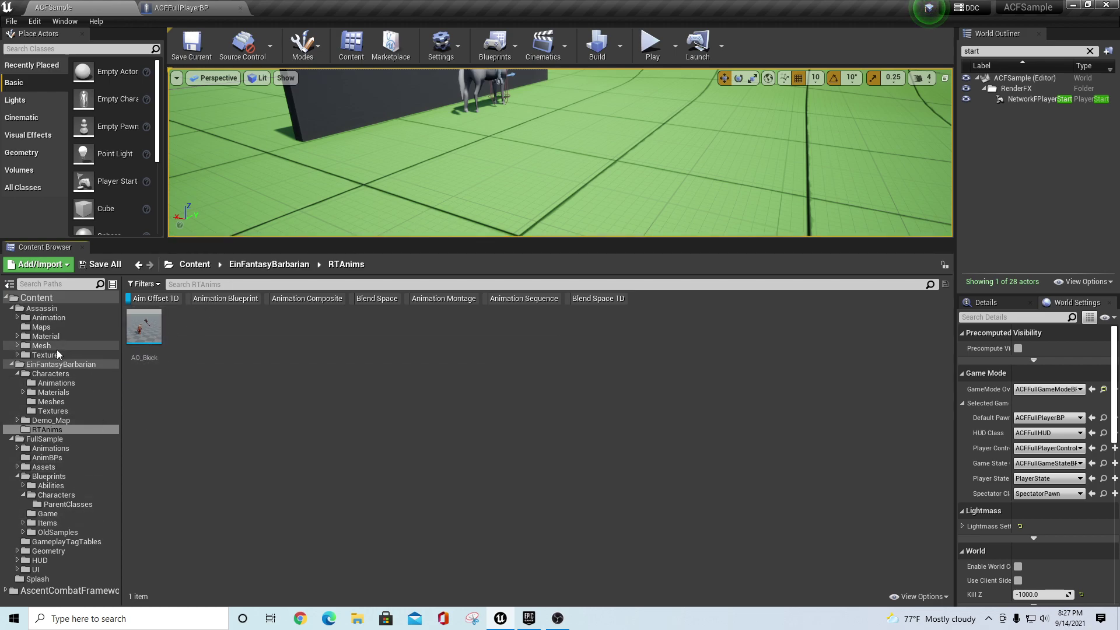
{"action": "left_click", "coordinate": [42, 439]}
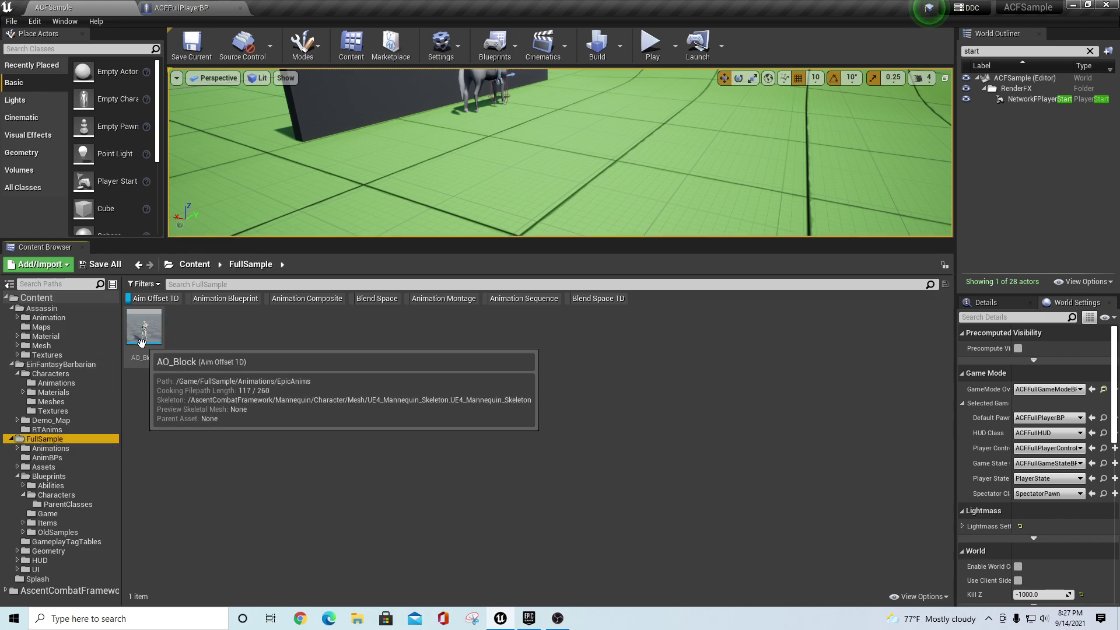
{"action": "left_click", "coordinate": [50, 429]}
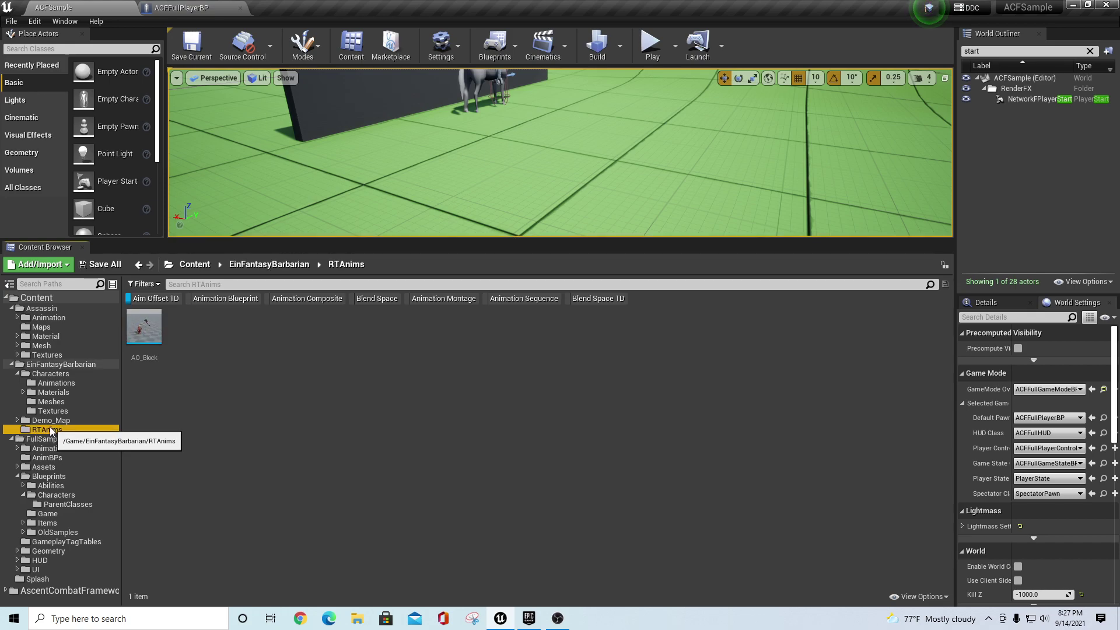
{"action": "left_click", "coordinate": [143, 299]}
{"action": "left_click", "coordinate": [211, 298]}
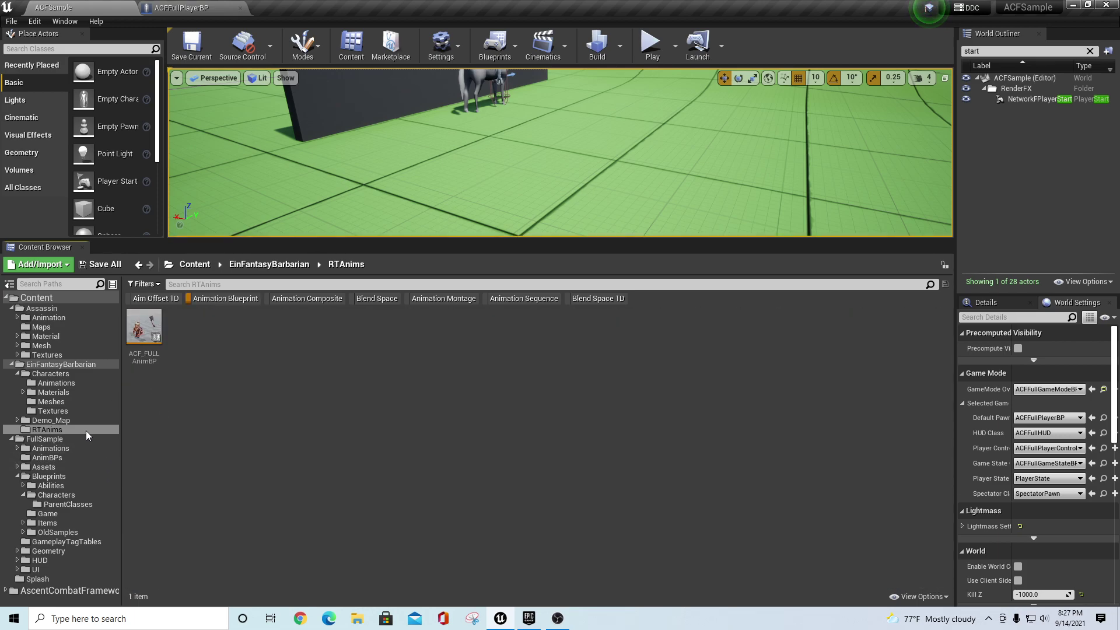
{"action": "left_click", "coordinate": [58, 441]}
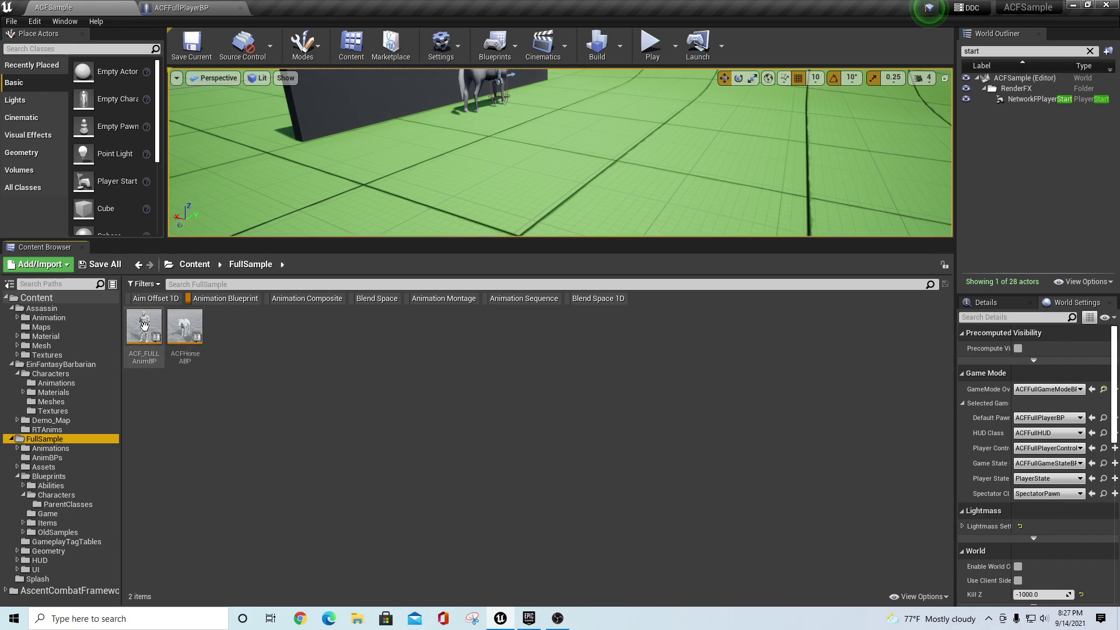
{"action": "left_click", "coordinate": [48, 430]}
{"action": "left_click", "coordinate": [211, 299]}
Compare the Animation Composite and Blend Space assets between the RTAnims and FullSample folders, filtering one type at a time
{"action": "left_click", "coordinate": [292, 297]}
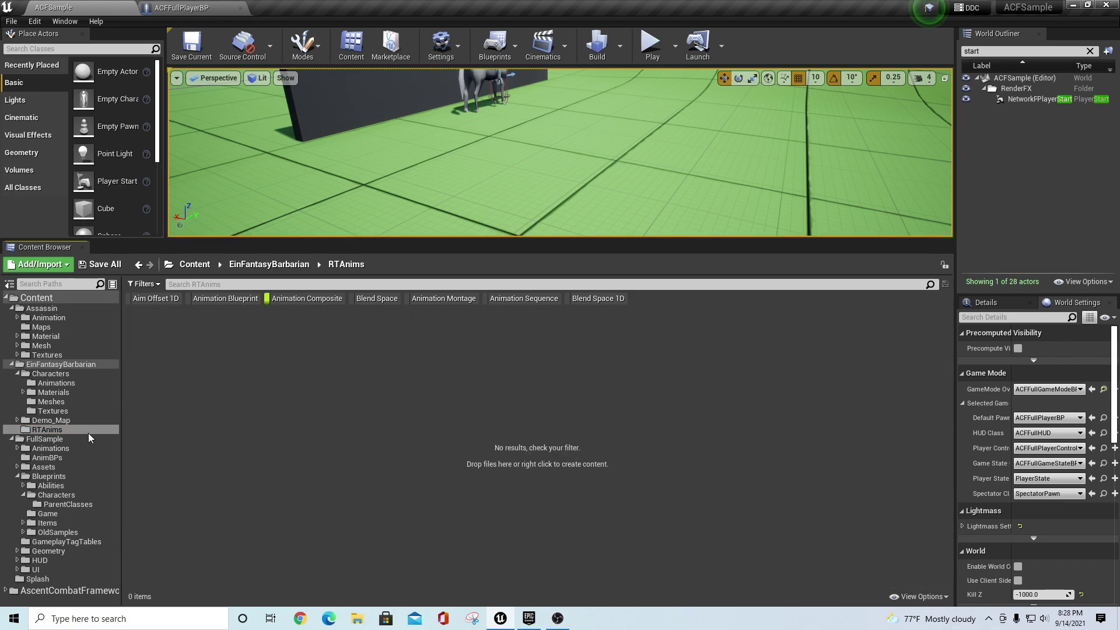
{"action": "left_click", "coordinate": [62, 442]}
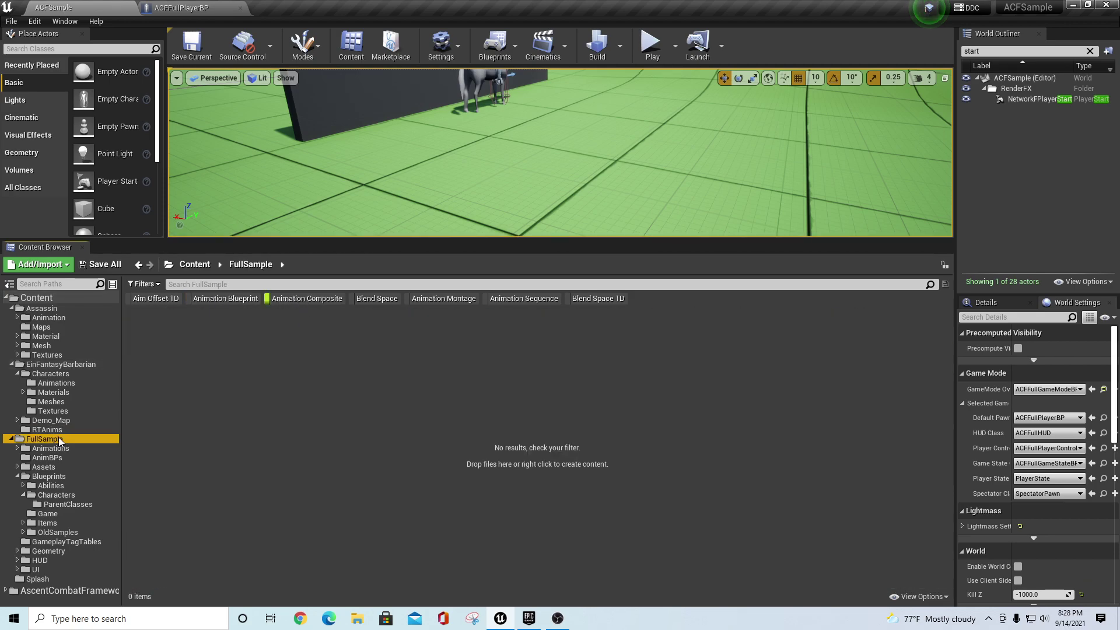
{"action": "left_click", "coordinate": [52, 429]}
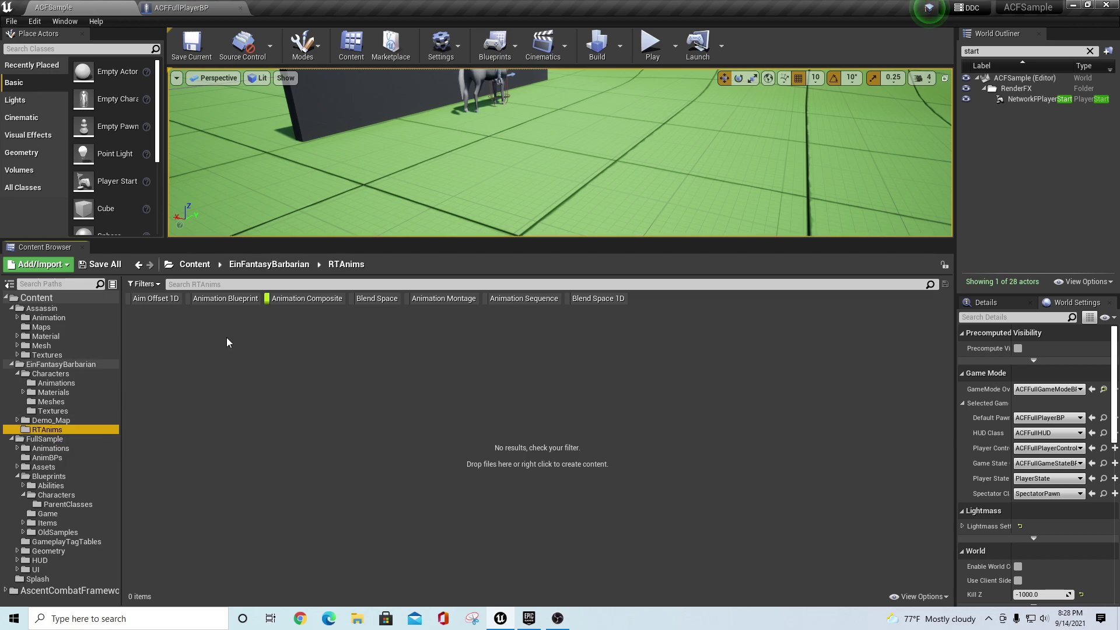
{"action": "left_click", "coordinate": [344, 298]}
{"action": "left_click", "coordinate": [376, 298]}
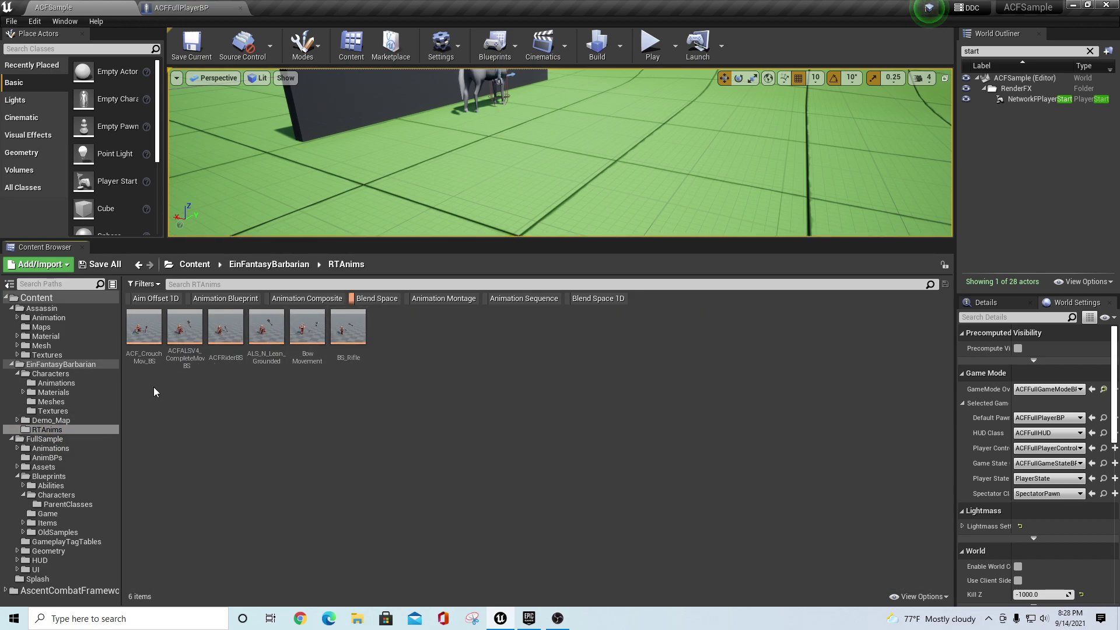
{"action": "left_click", "coordinate": [47, 439]}
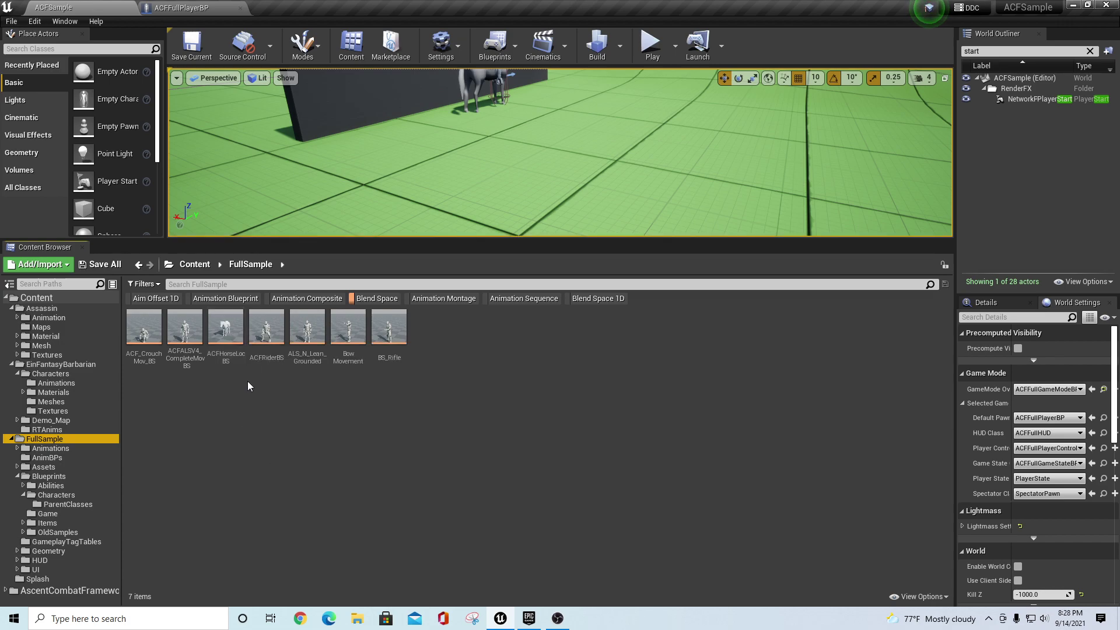
{"action": "left_click", "coordinate": [382, 302]}
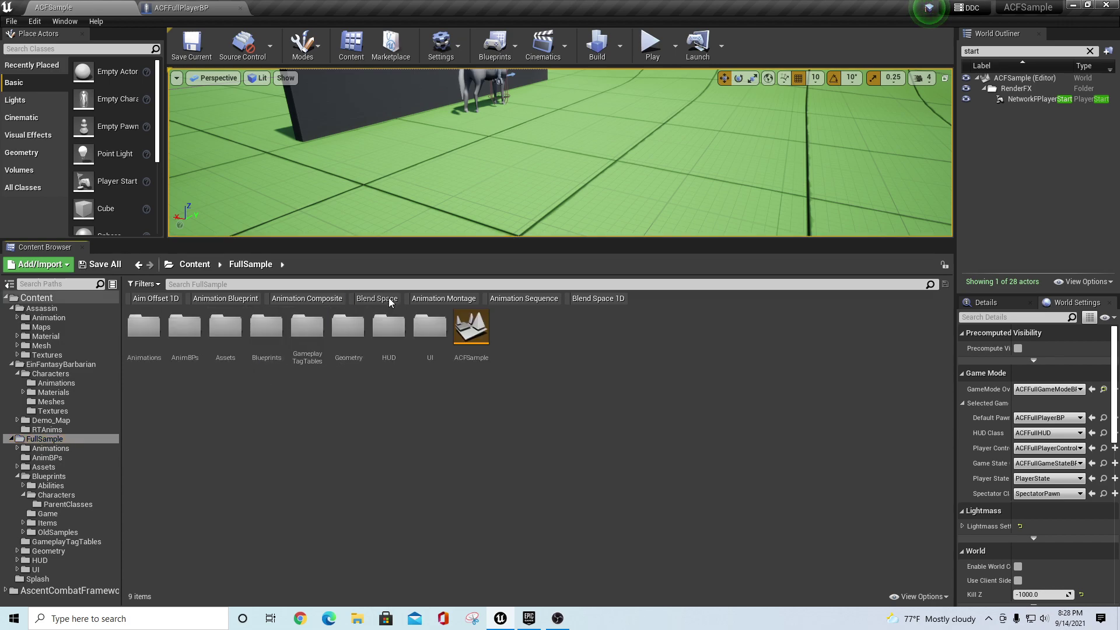
Filter by Animation Montage and compare the montages in FullSample with those in RTAnims to identify any not yet retargeted
{"action": "left_click", "coordinate": [432, 296]}
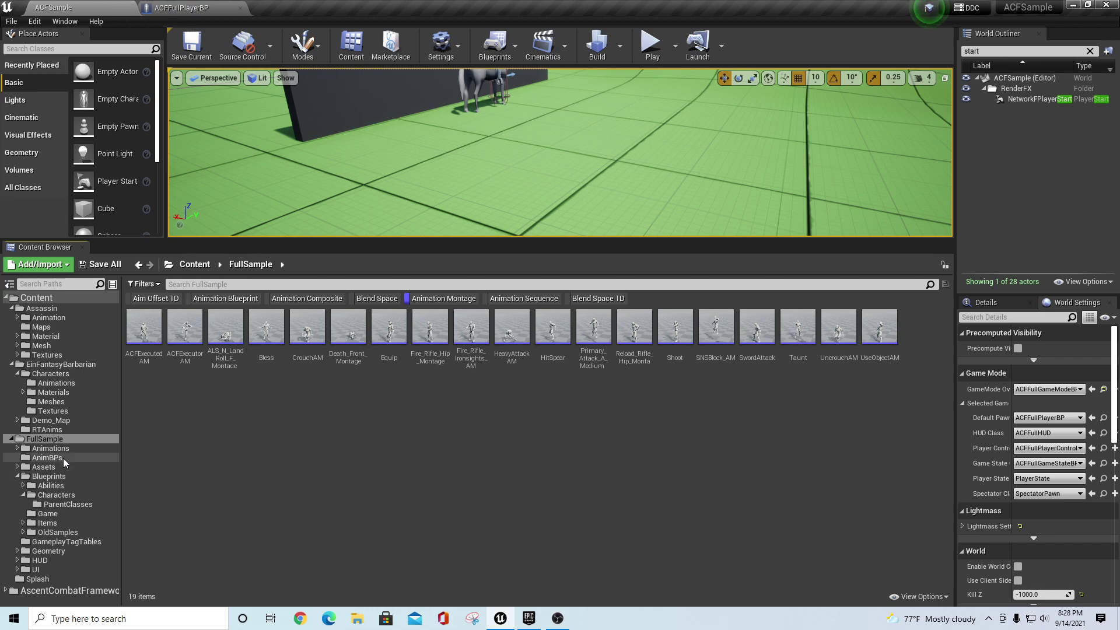
{"action": "left_click", "coordinate": [47, 430]}
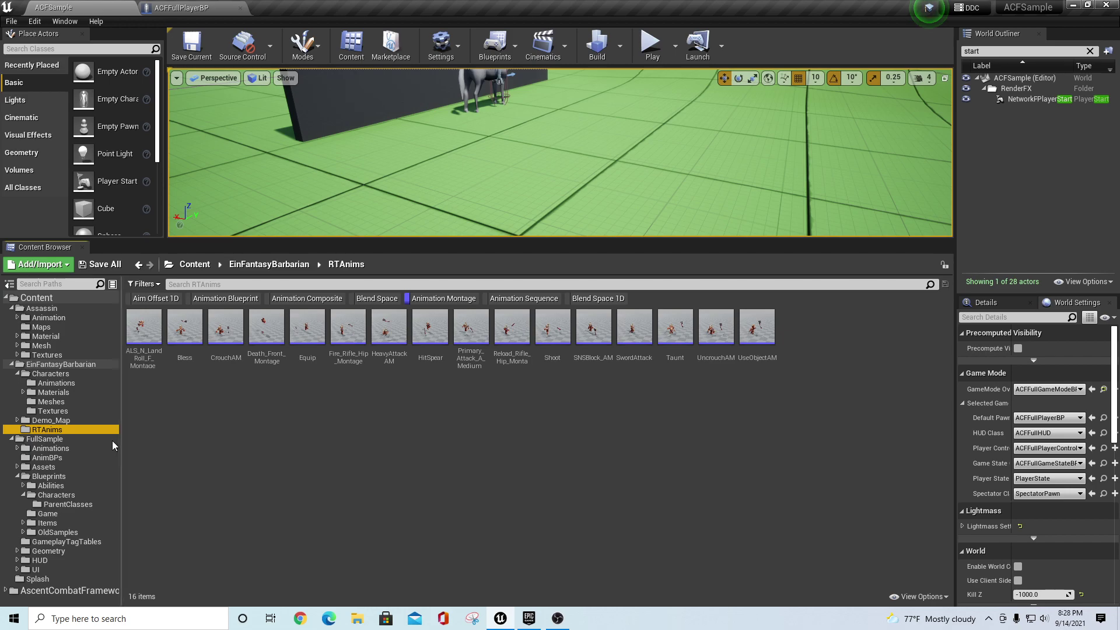
{"action": "left_click", "coordinate": [62, 439]}
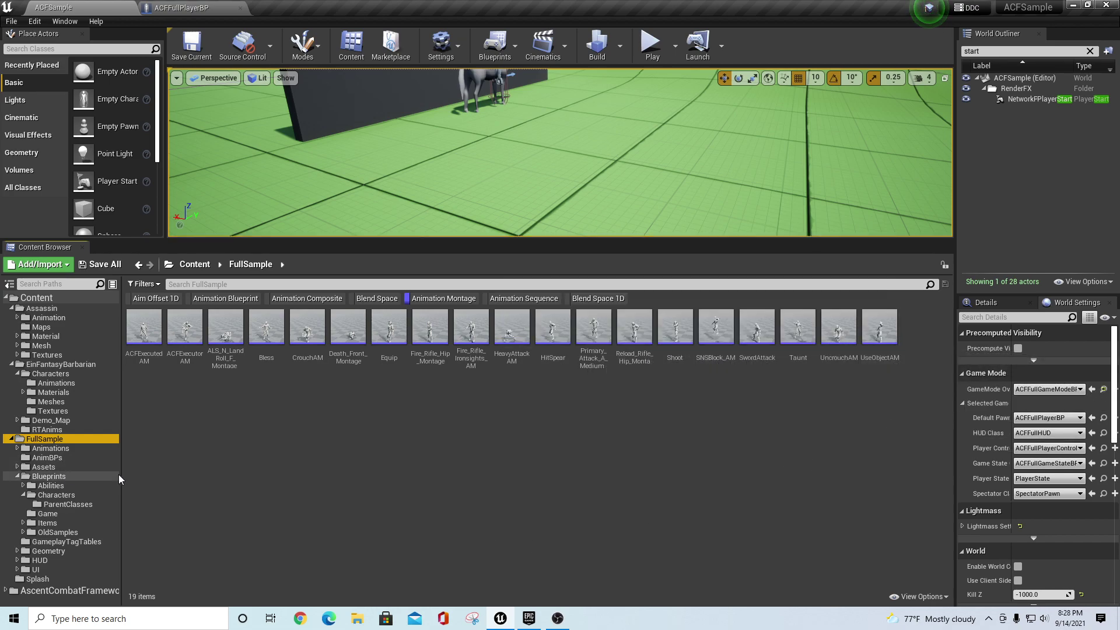
{"action": "left_click", "coordinate": [50, 430]}
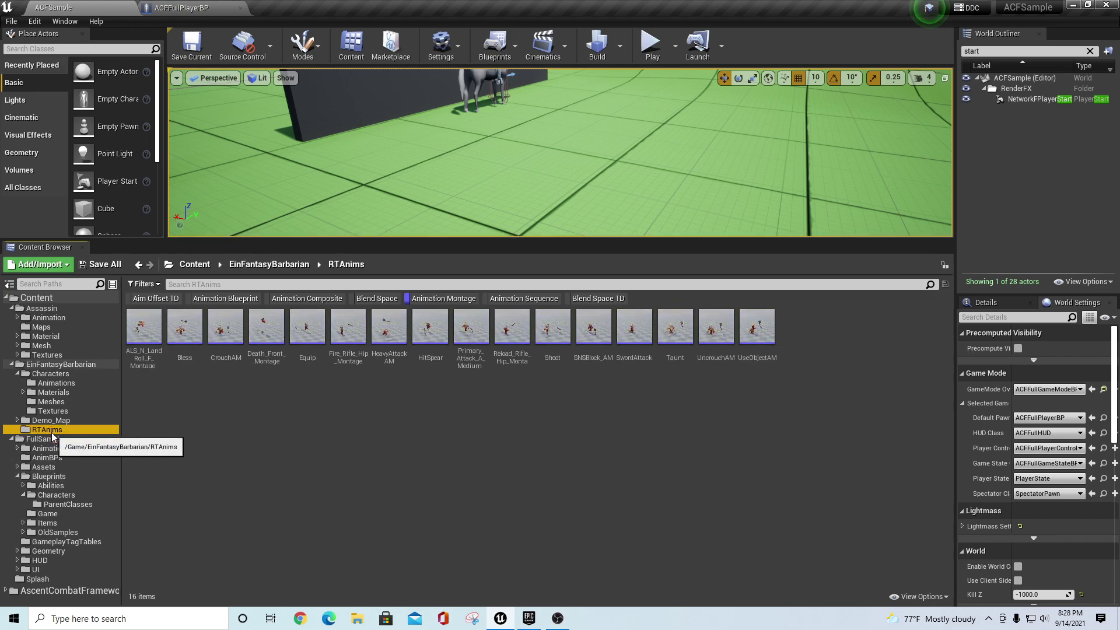
{"action": "left_click", "coordinate": [46, 439]}
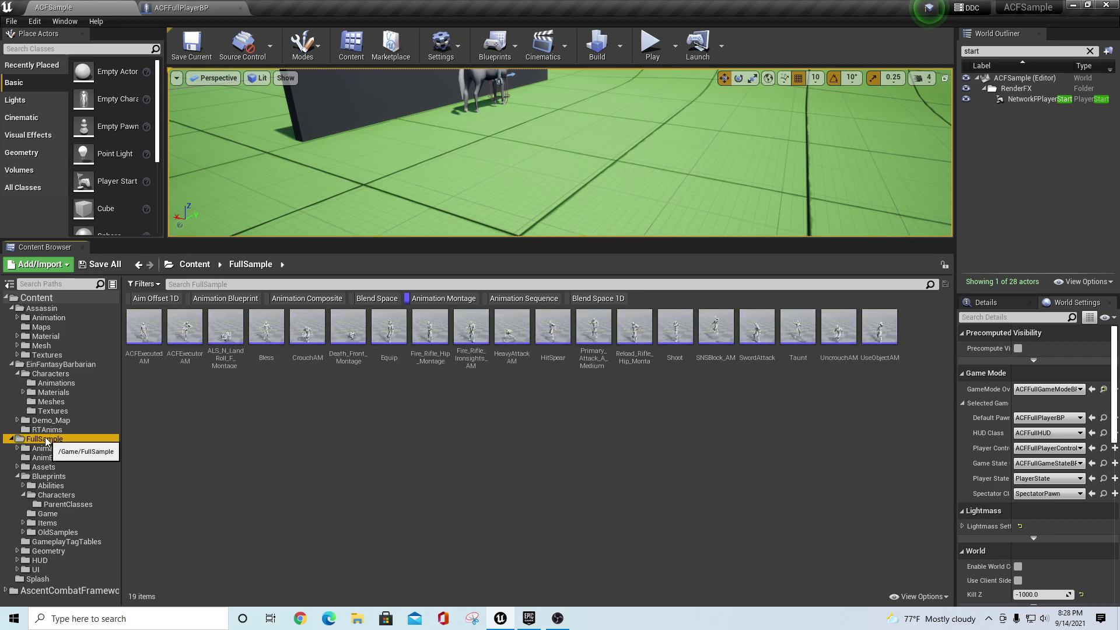
{"action": "left_click", "coordinate": [45, 432]}
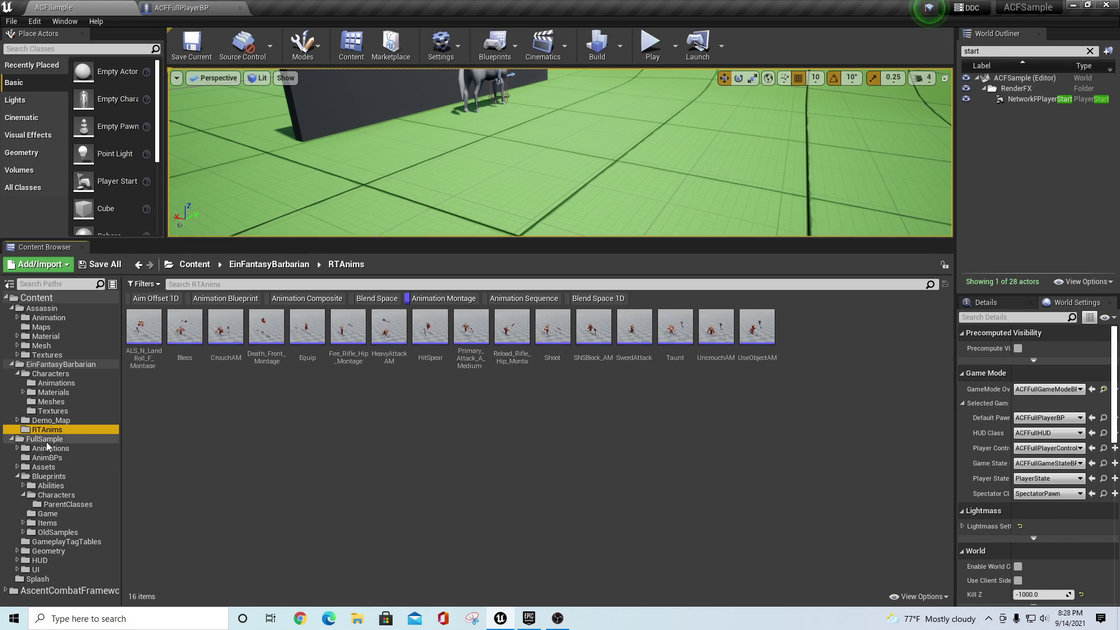
{"action": "left_click", "coordinate": [48, 441]}
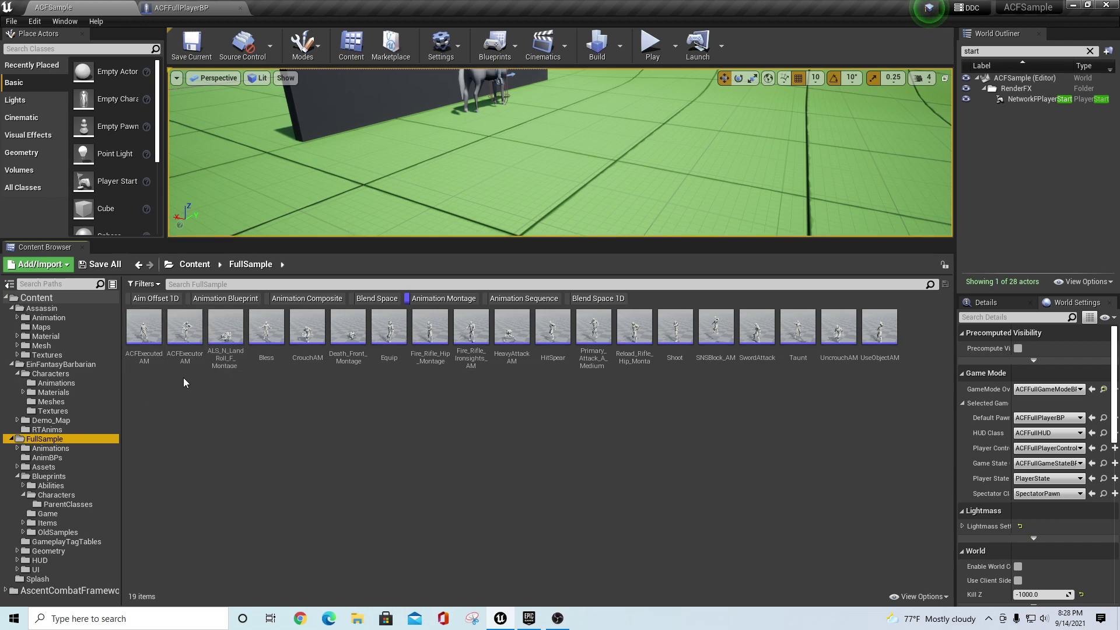
{"action": "left_click", "coordinate": [46, 432]}
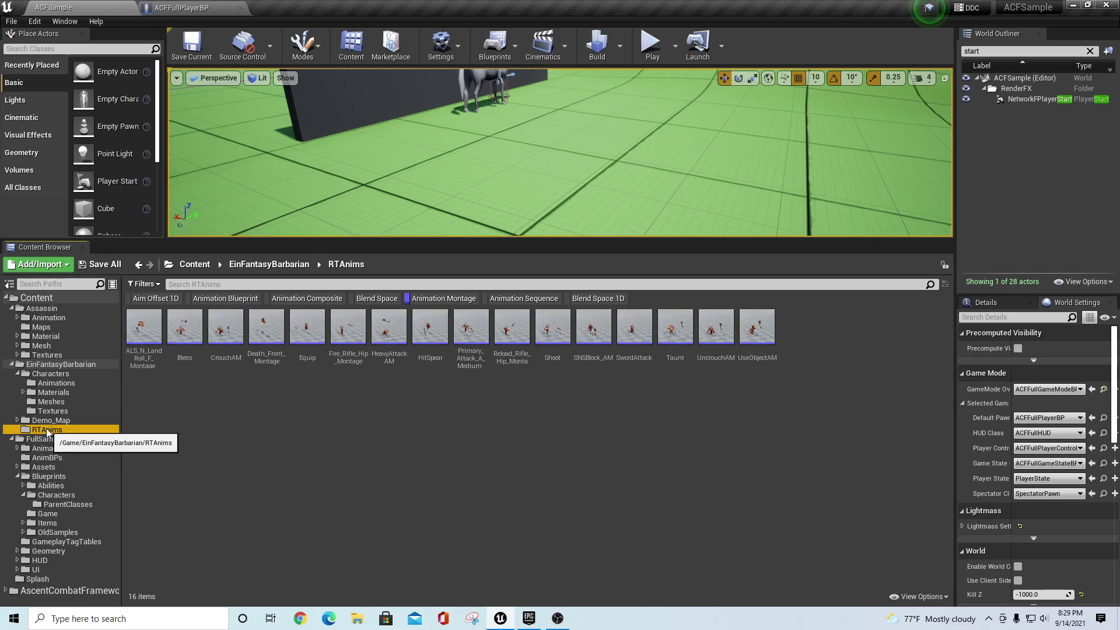
{"action": "left_click", "coordinate": [51, 439]}
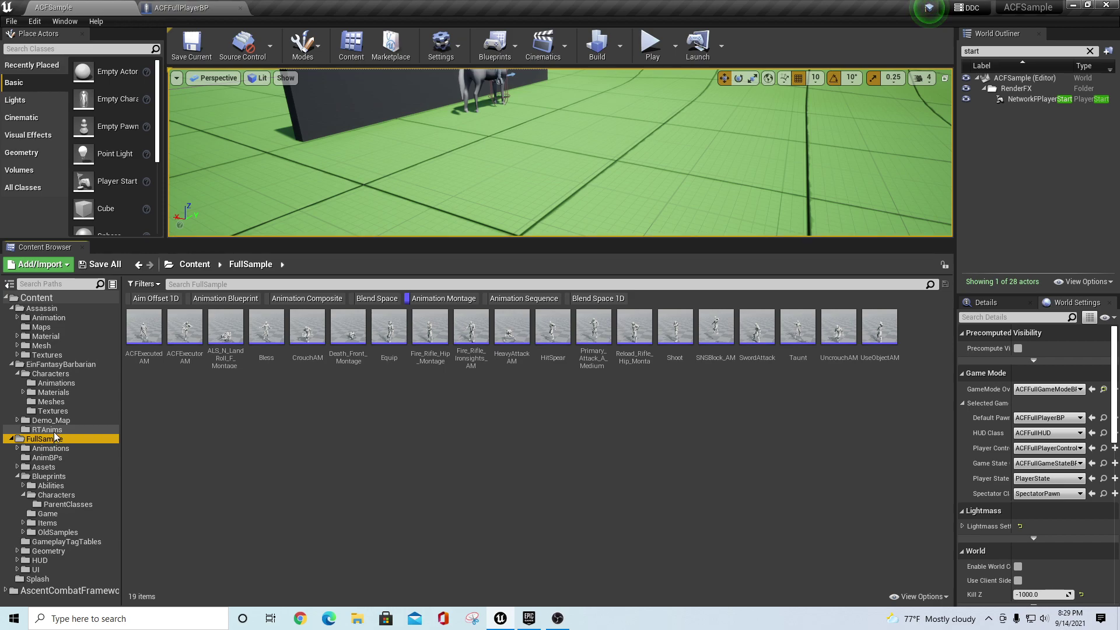
{"action": "left_click", "coordinate": [49, 430]}
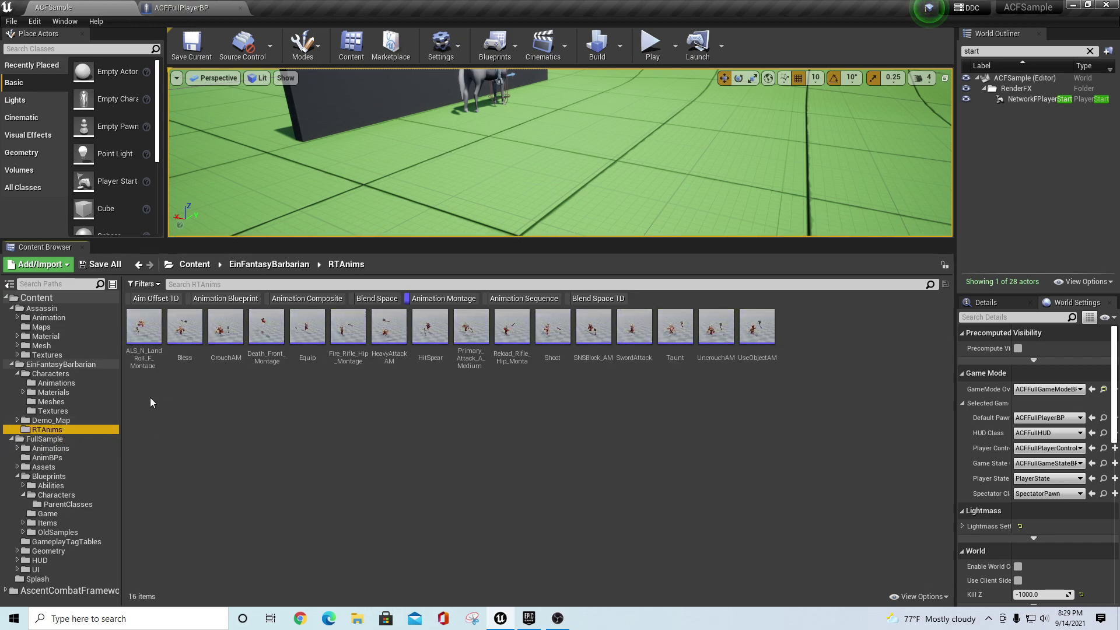
Duplicate and retarget the ACFExecutedAM montage from FullSample to Male_Barbarian_001_Skeleton, saving it in EinFantasyBarbarian/RTAnims
{"action": "left_click", "coordinate": [29, 441]}
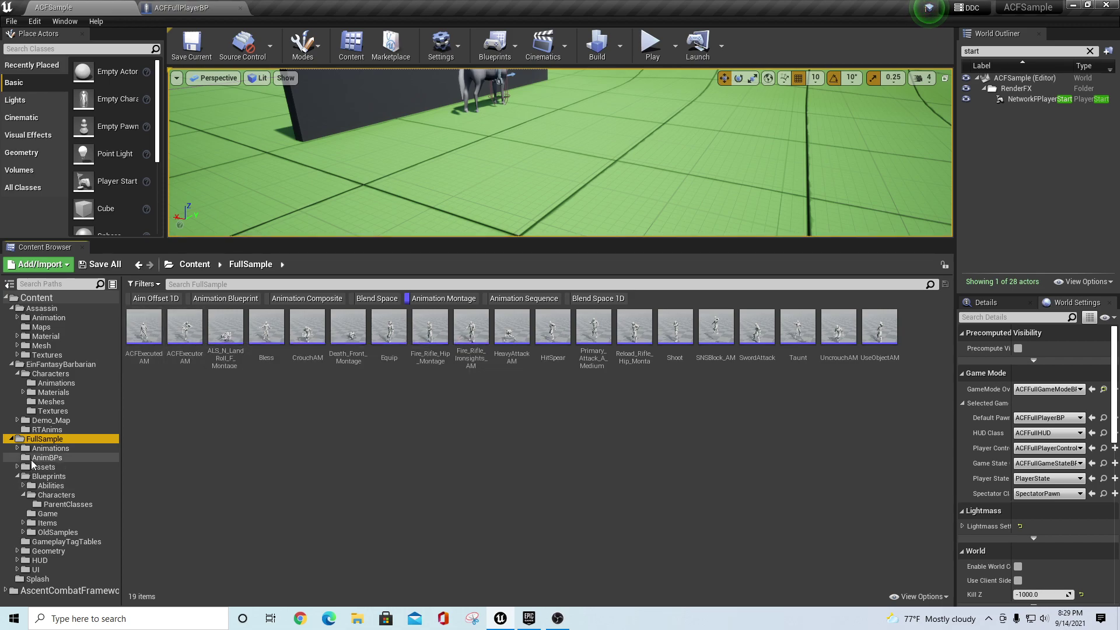
{"action": "right_click", "coordinate": [153, 333]}
{"action": "mouse_move", "coordinate": [200, 313]}
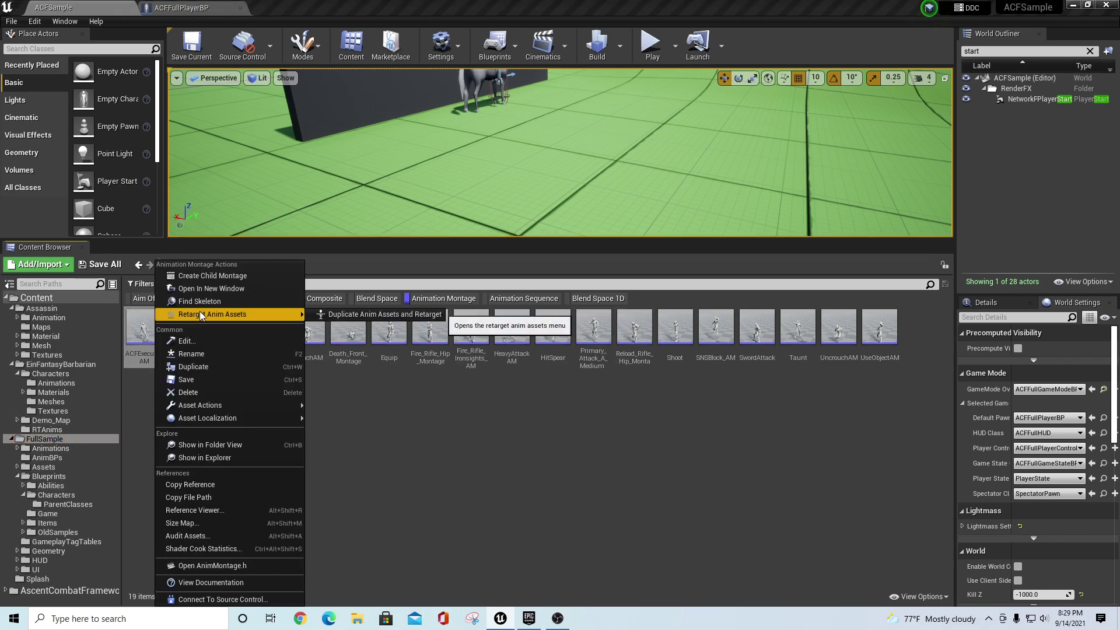
{"action": "left_click", "coordinate": [377, 318]}
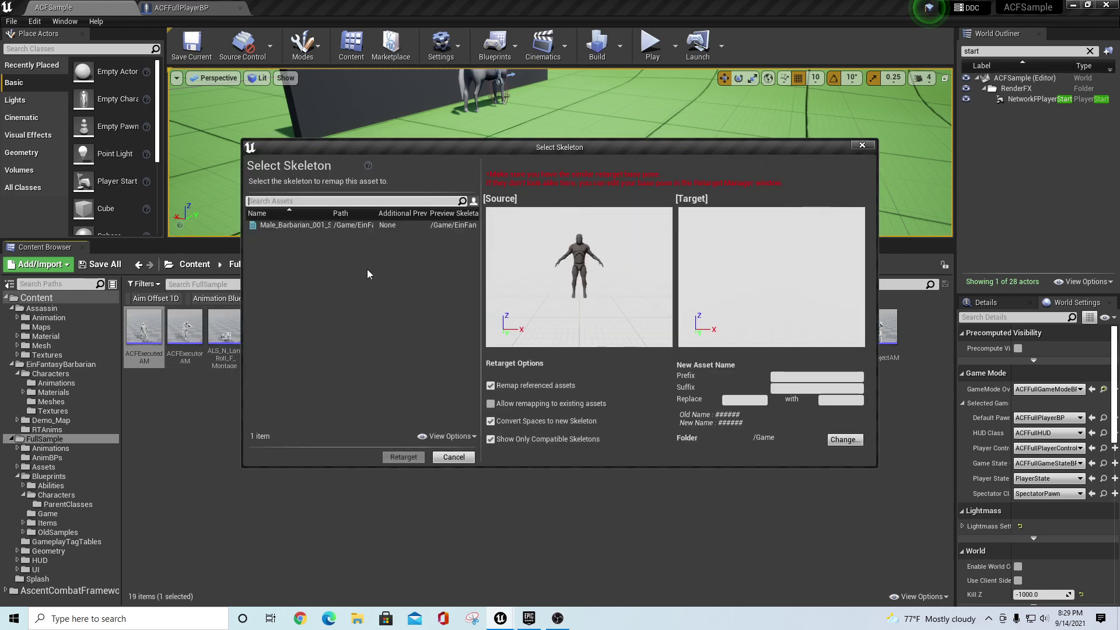
{"action": "left_click", "coordinate": [336, 225]}
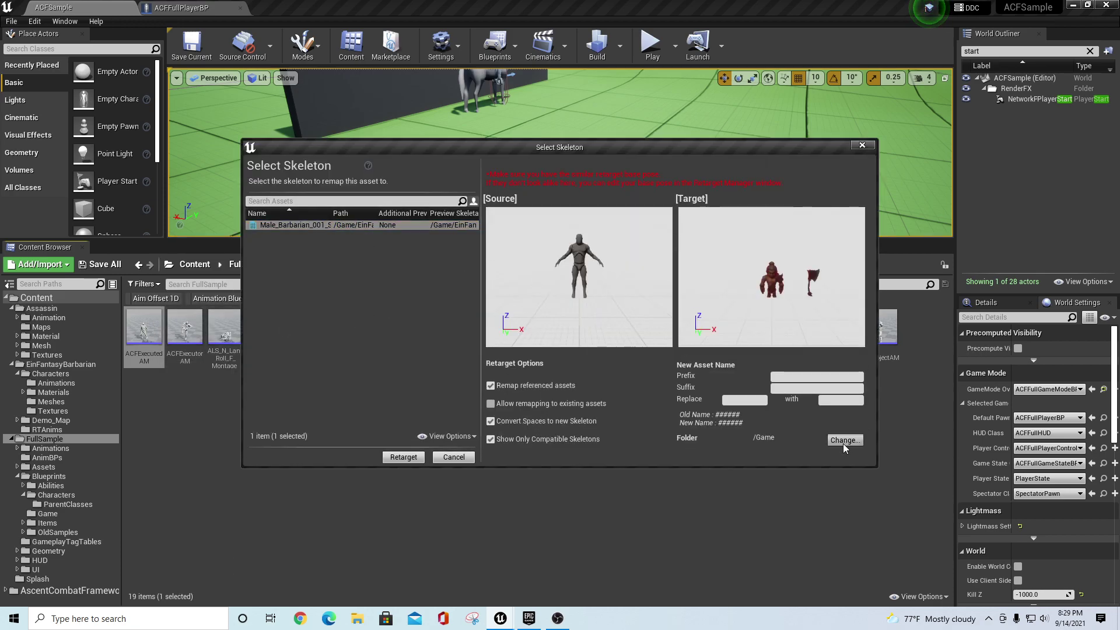
{"action": "left_click", "coordinate": [843, 439]}
{"action": "left_click", "coordinate": [441, 238]}
{"action": "left_click", "coordinate": [451, 268]}
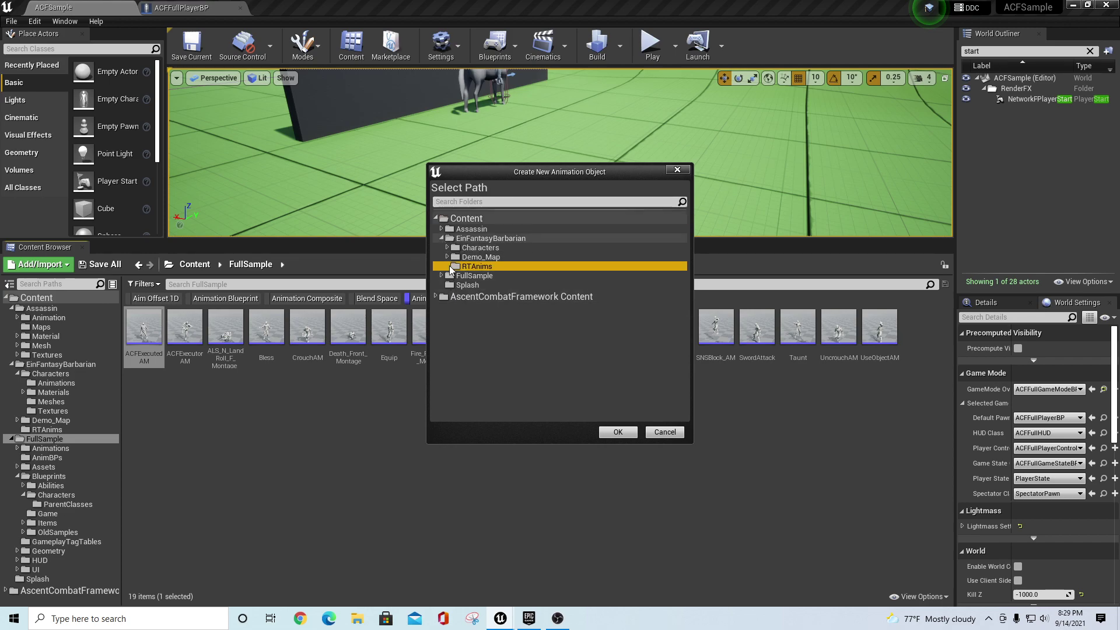
{"action": "left_click", "coordinate": [623, 431]}
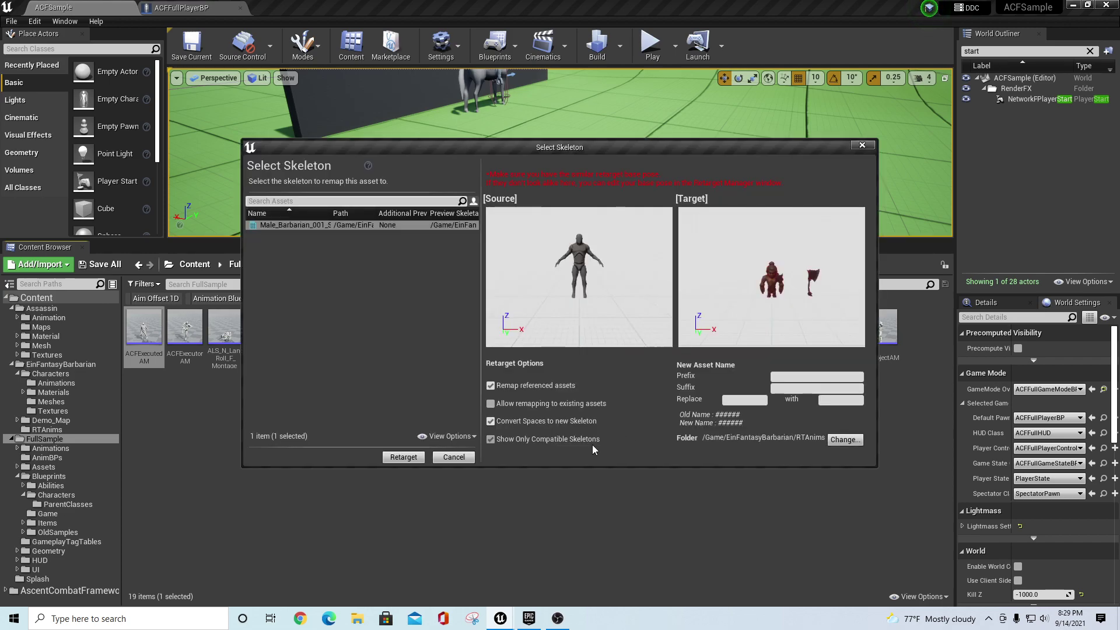
{"action": "left_click", "coordinate": [398, 457]}
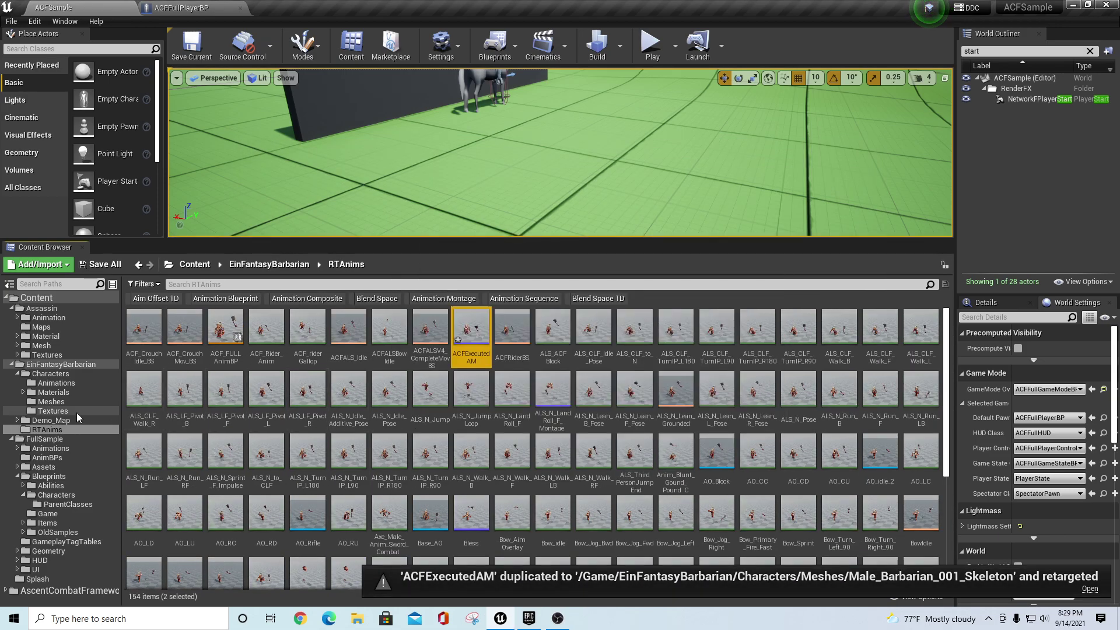
Return to the FullSample folder and filter its contents to Animation Montage assets only
{"action": "left_click", "coordinate": [39, 440]}
{"action": "left_click", "coordinate": [44, 429]}
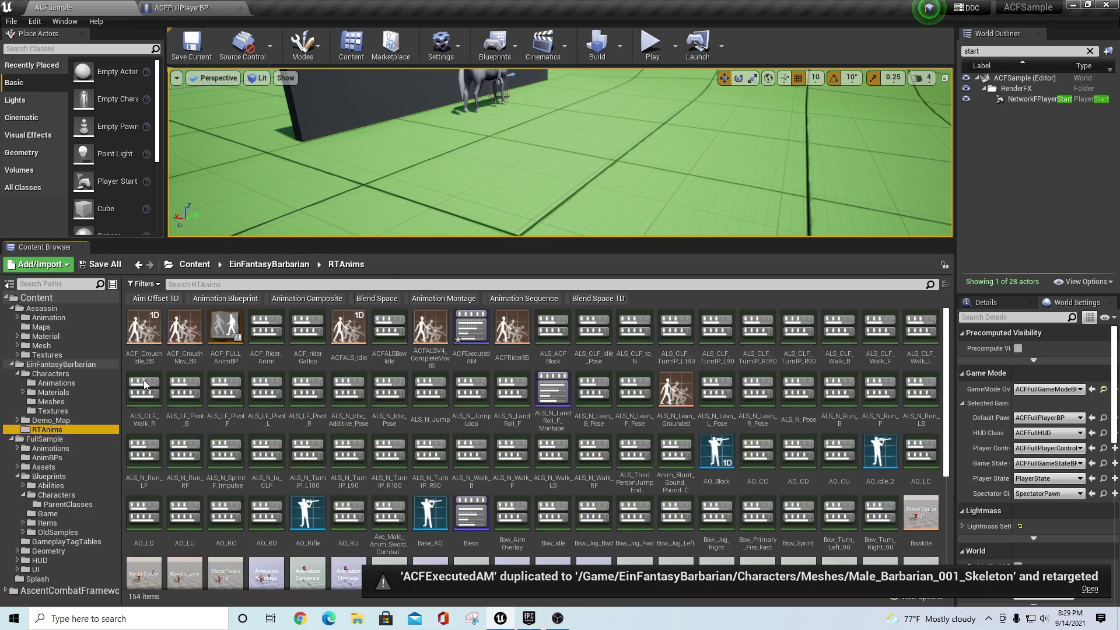
{"action": "left_click", "coordinate": [44, 438]}
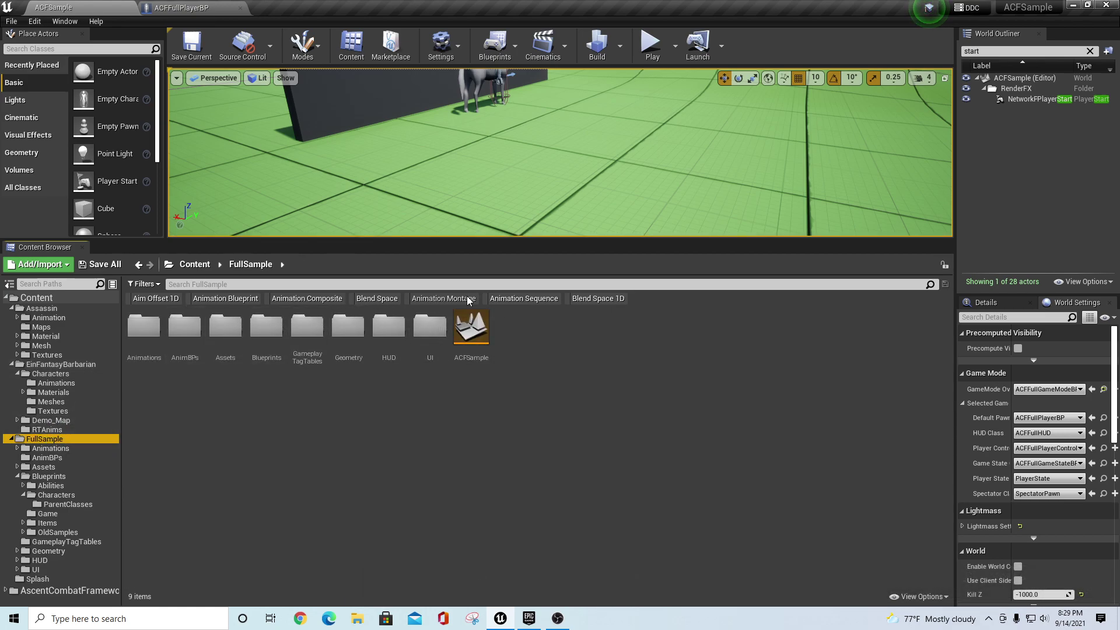
{"action": "left_click", "coordinate": [373, 298]}
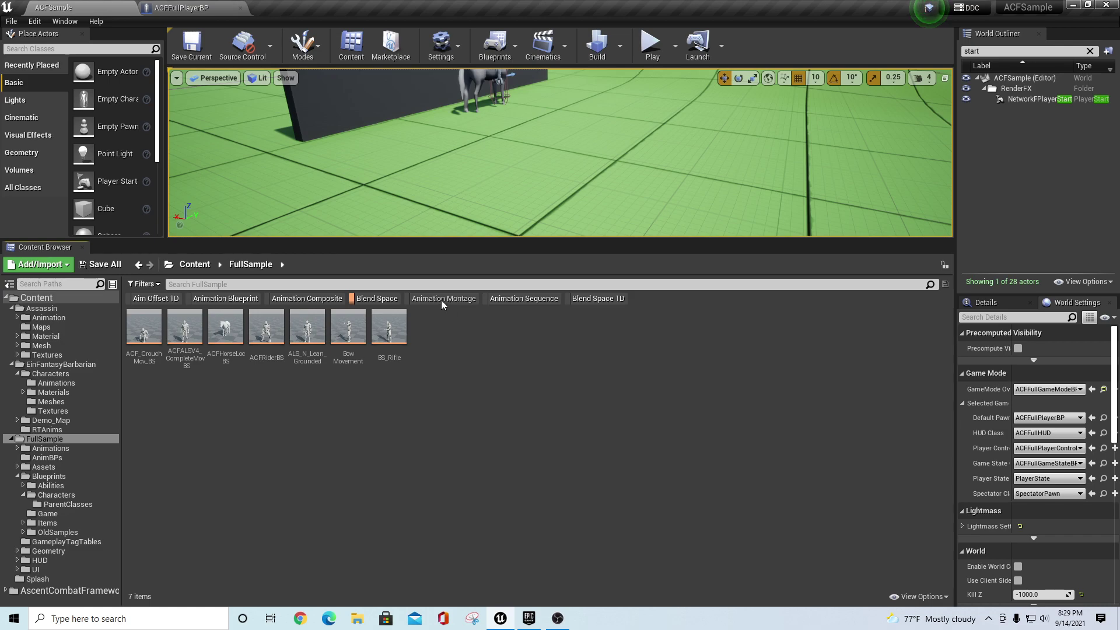
{"action": "left_click", "coordinate": [443, 299]}
{"action": "left_click", "coordinate": [367, 297]}
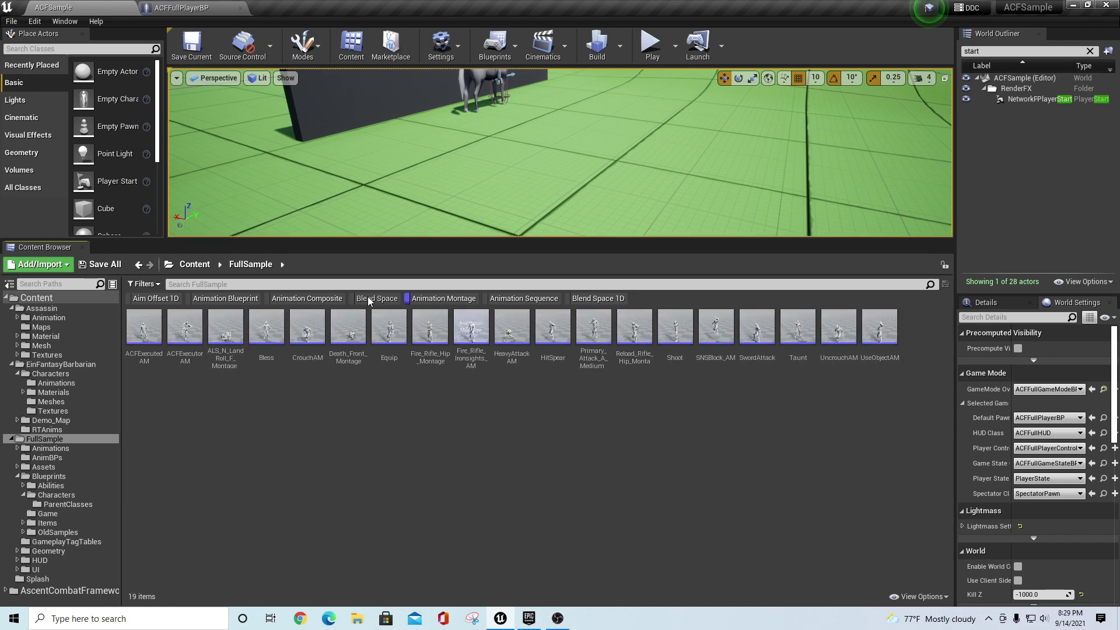
Duplicate and retarget the ACFExecutorAM montage to Male_Barbarian_001_Skeleton, saving it in EinFantasyBarbarian/RTAnims
{"action": "left_click", "coordinate": [186, 328]}
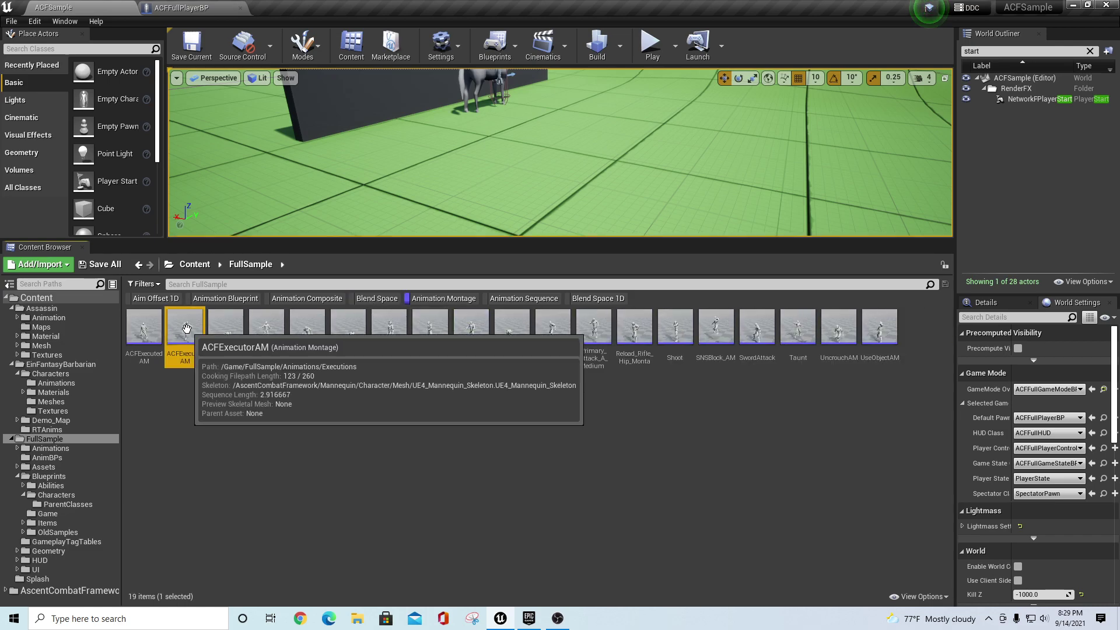
{"action": "right_click", "coordinate": [187, 328]}
{"action": "mouse_move", "coordinate": [235, 315]}
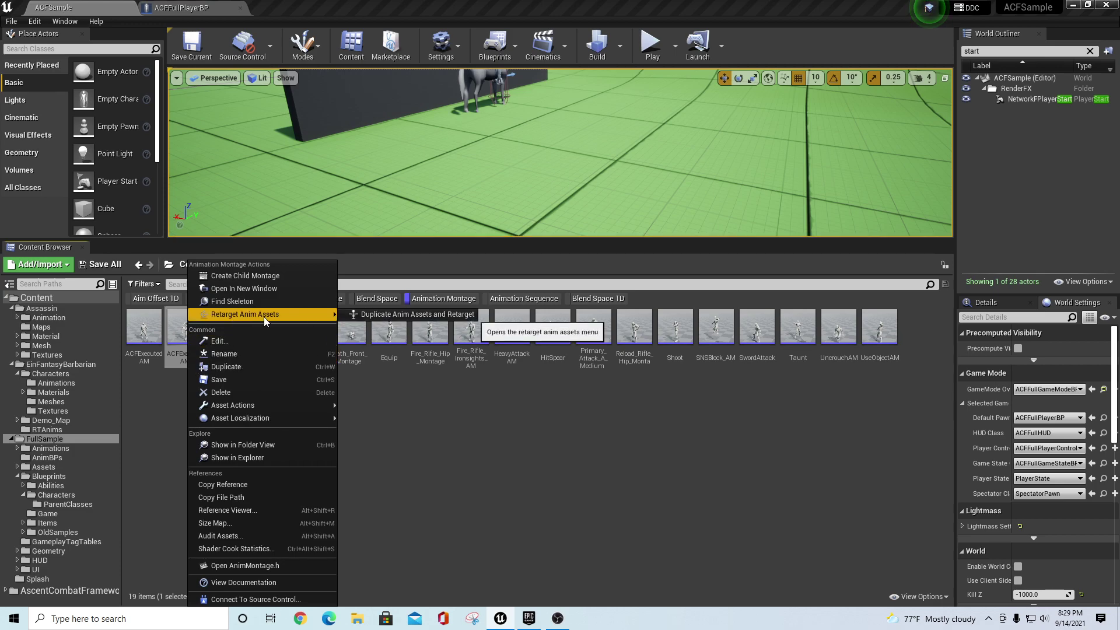
{"action": "left_click", "coordinate": [390, 315]}
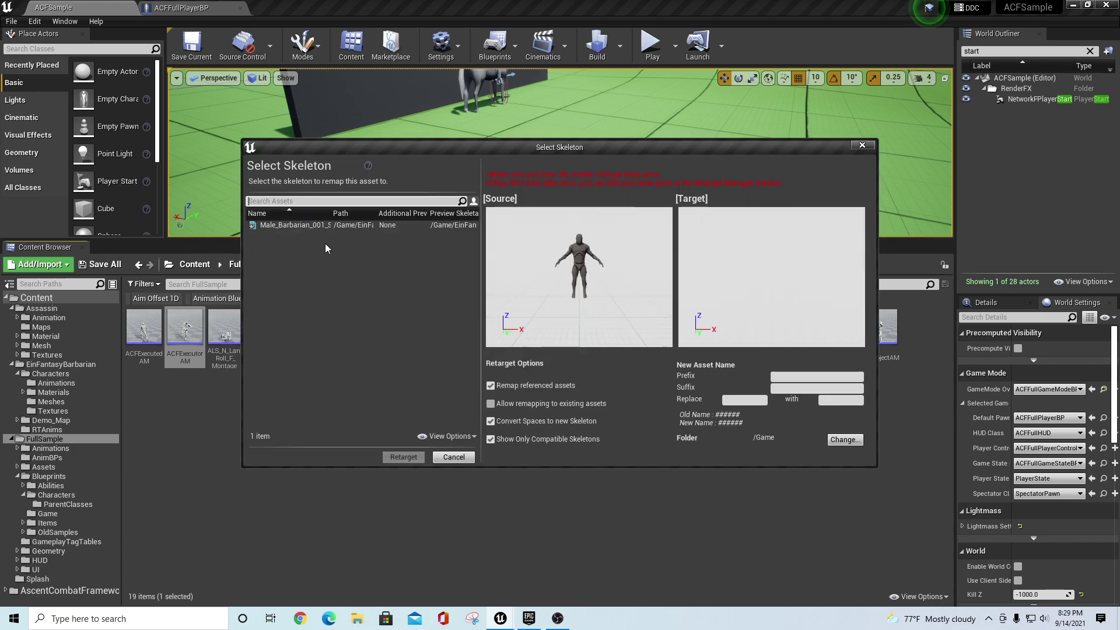
{"action": "left_click", "coordinate": [315, 226]}
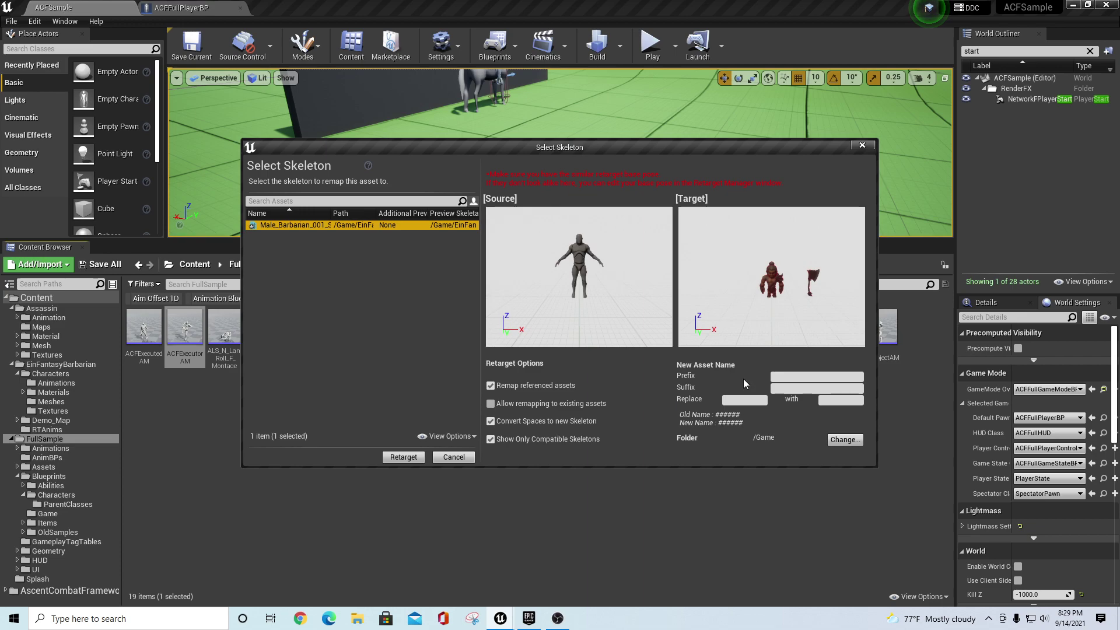
{"action": "left_click", "coordinate": [845, 439]}
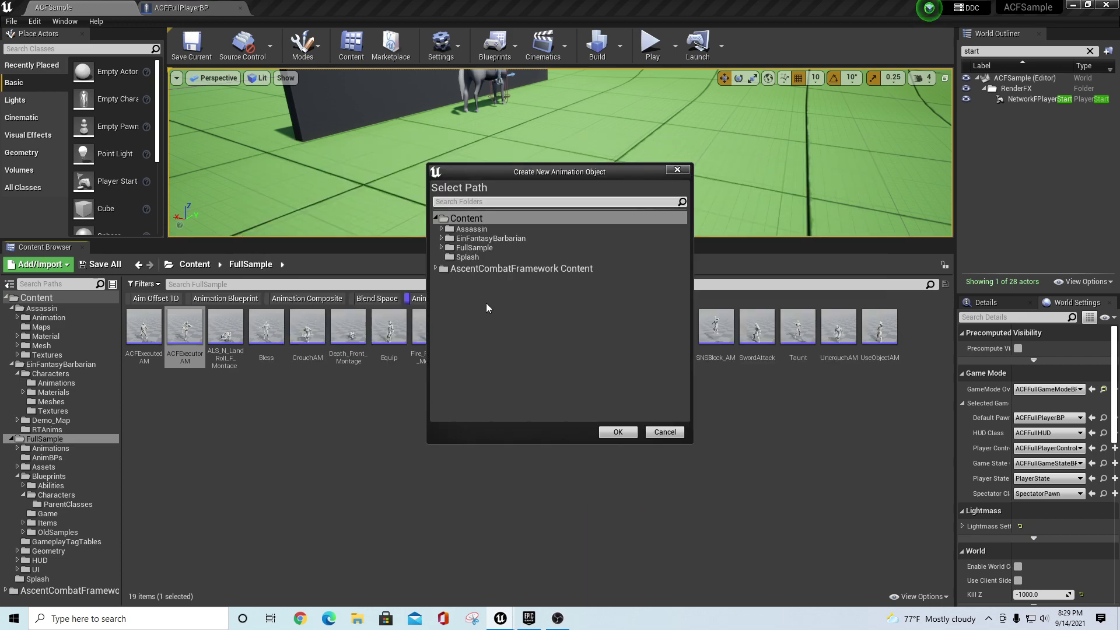
{"action": "left_click", "coordinate": [441, 238]}
{"action": "left_click", "coordinate": [479, 265]}
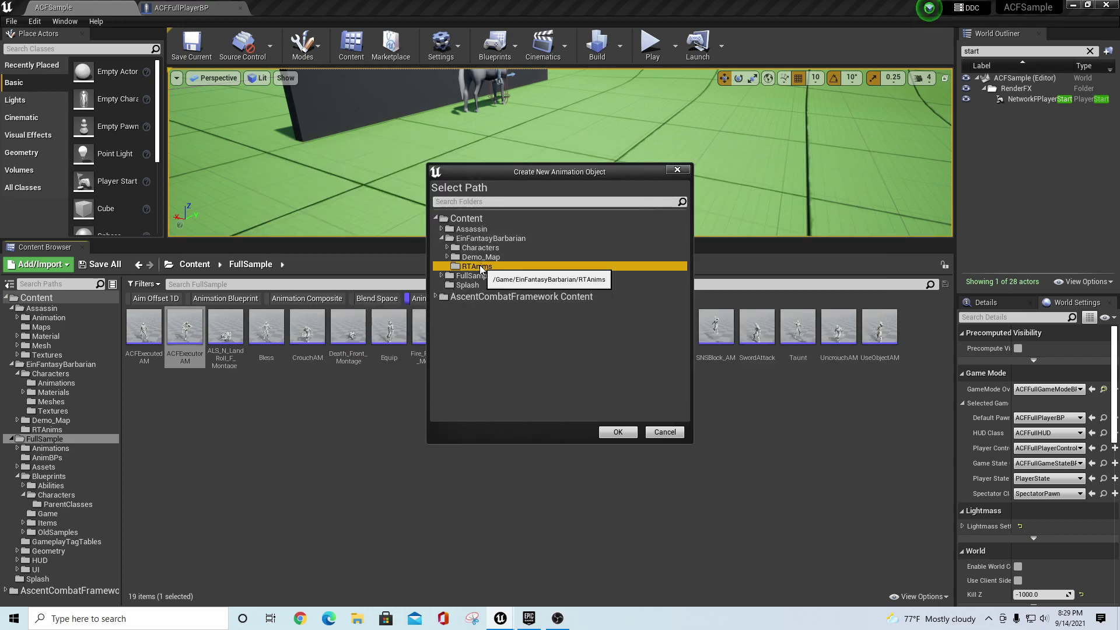
{"action": "left_click", "coordinate": [618, 431]}
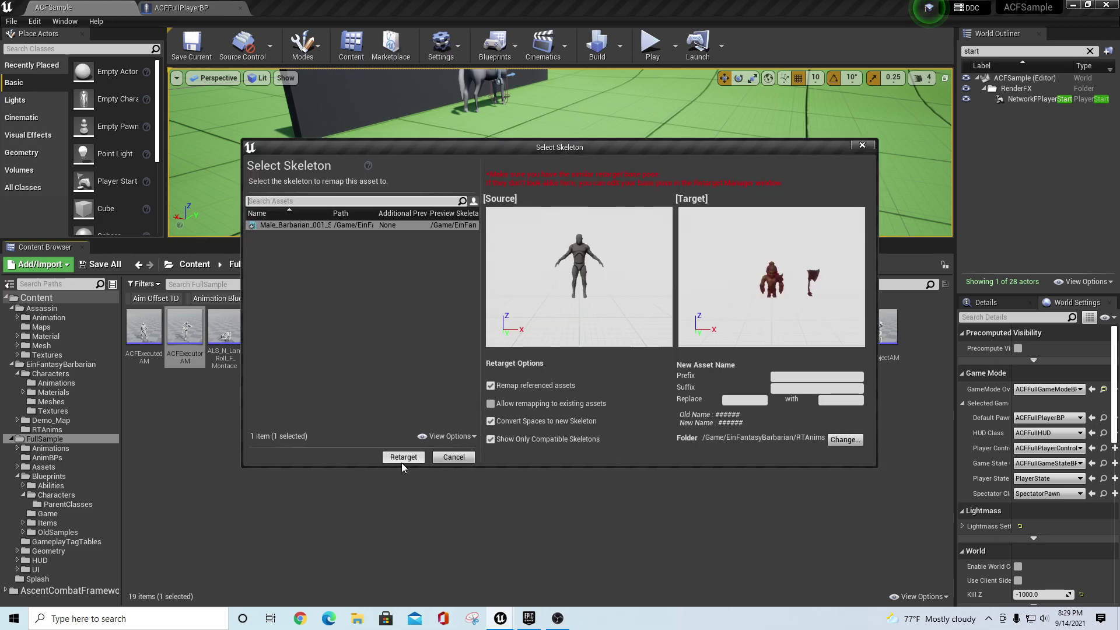
{"action": "left_click", "coordinate": [403, 457]}
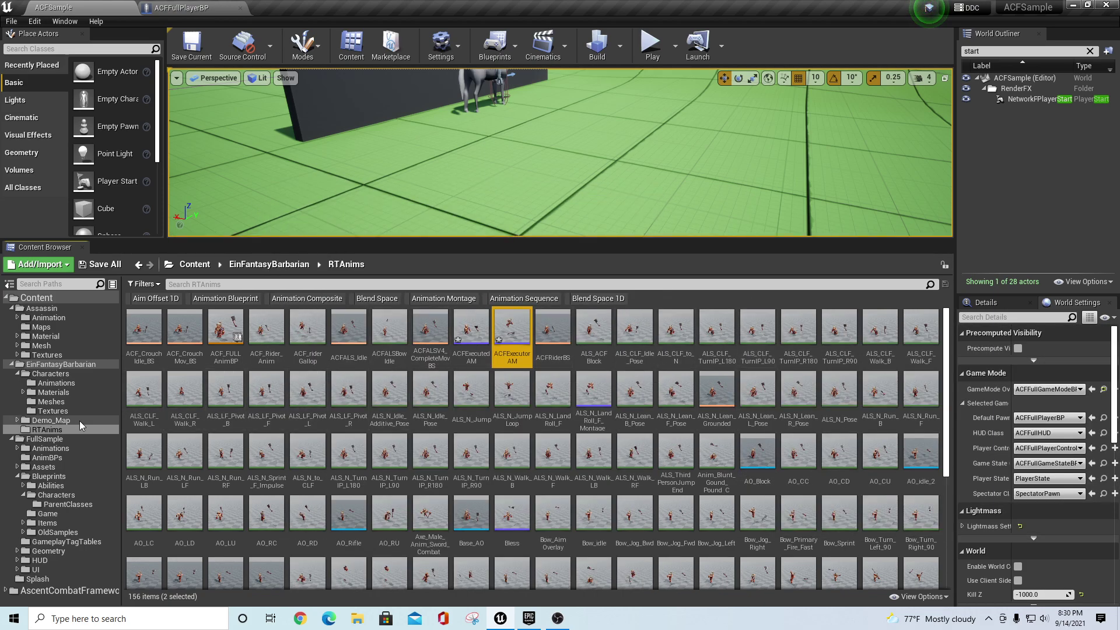
Filter by Animation Montage and compare the FullSample and RTAnims folders to find any montage still missing
{"action": "left_click", "coordinate": [50, 439]}
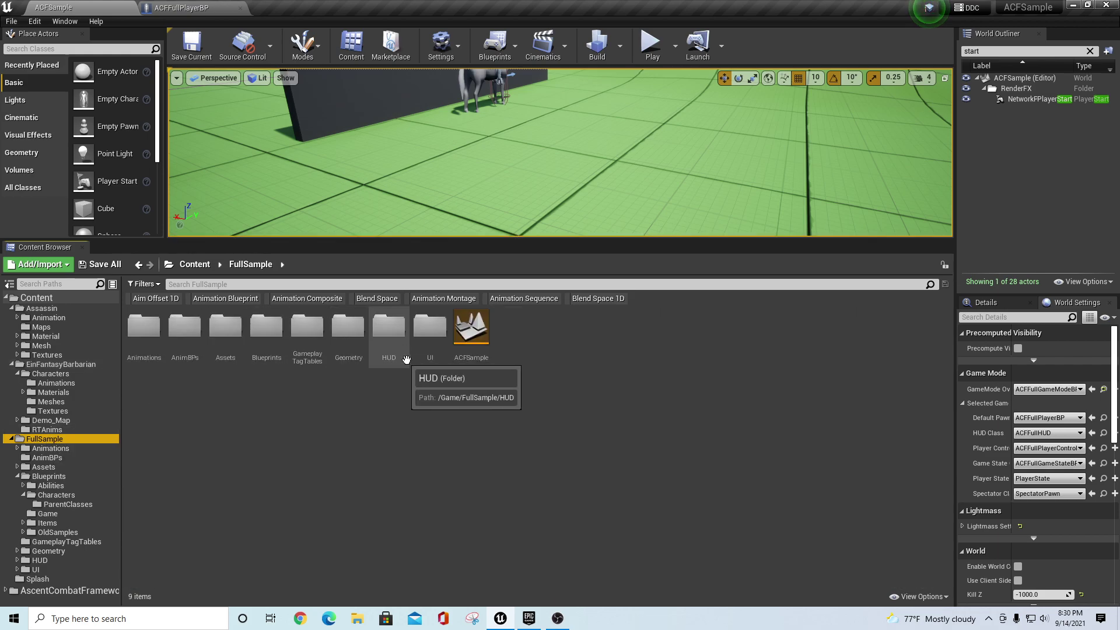
{"action": "left_click", "coordinate": [447, 299]}
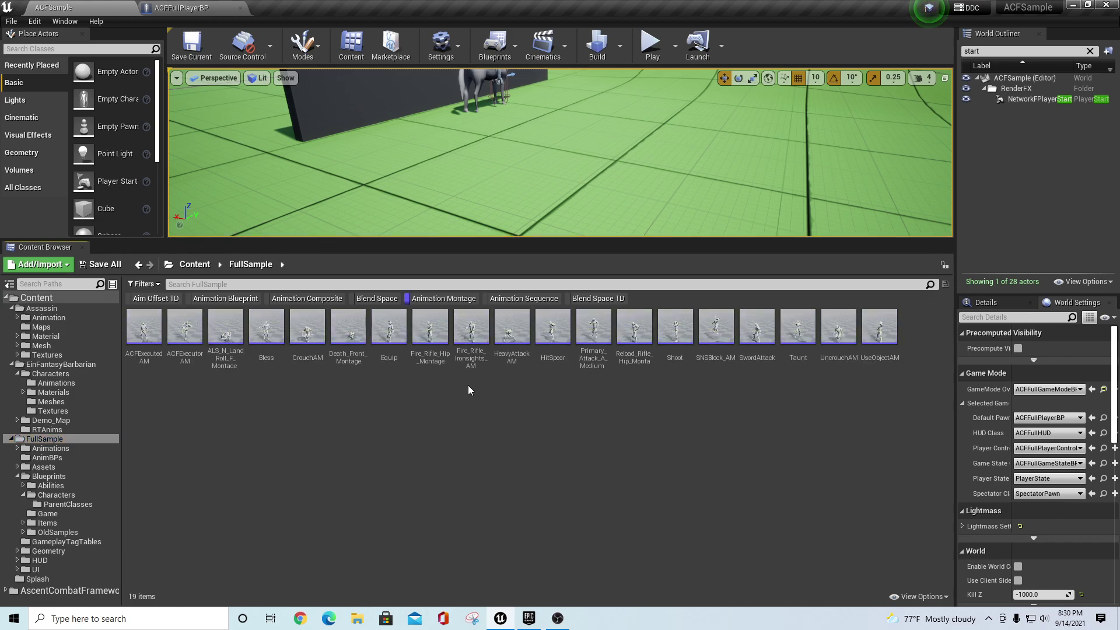
{"action": "left_click", "coordinate": [44, 430]}
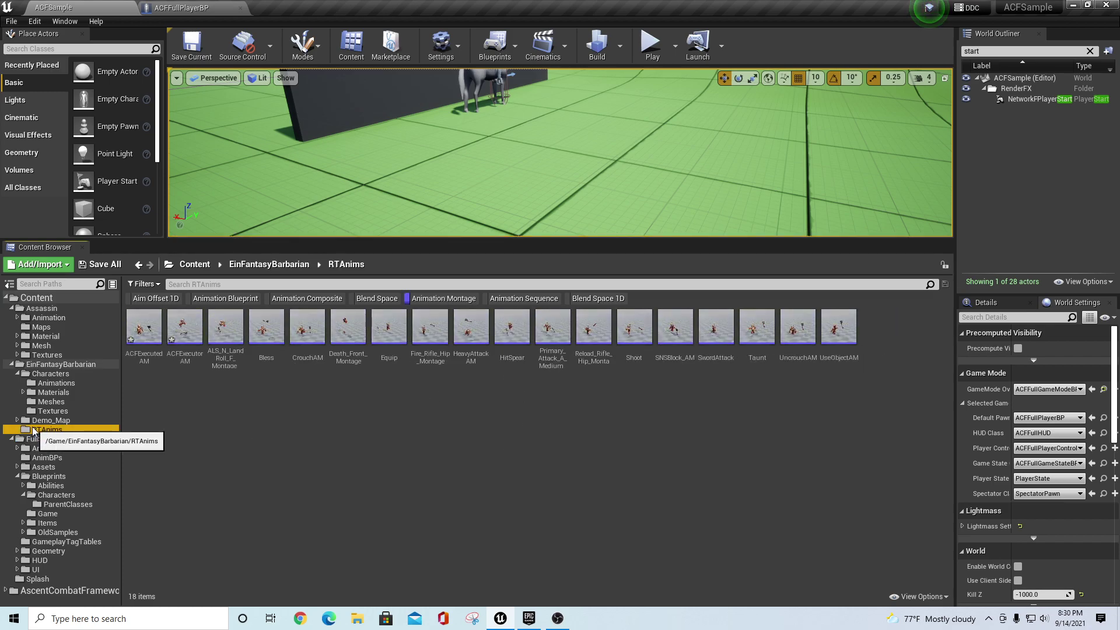
{"action": "left_click", "coordinate": [41, 439]}
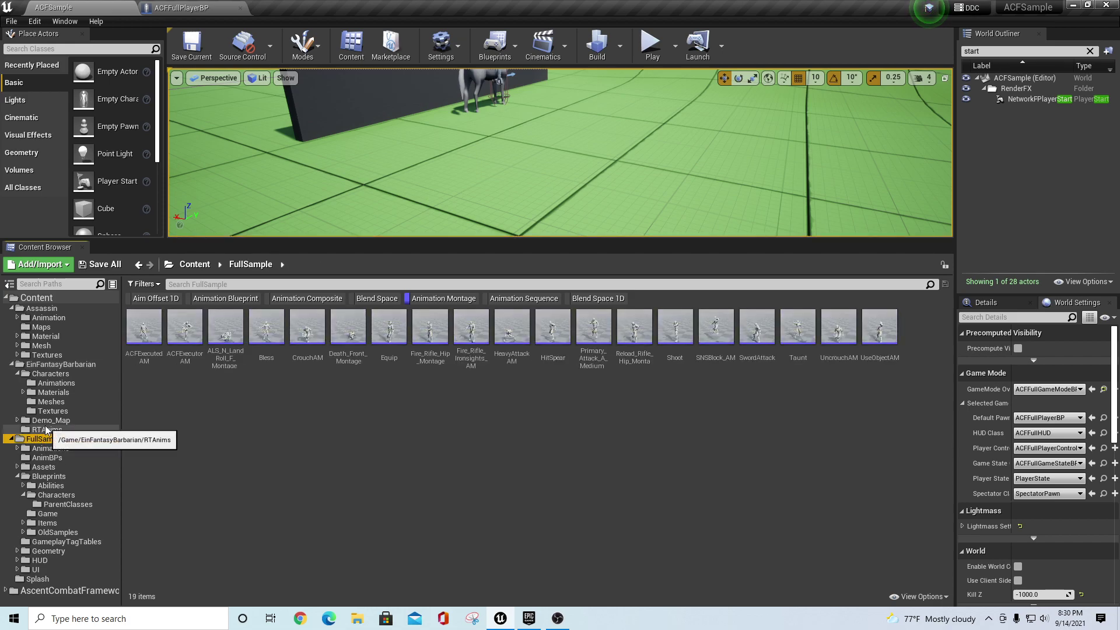
{"action": "left_click", "coordinate": [47, 430]}
{"action": "mouse_move", "coordinate": [159, 329]}
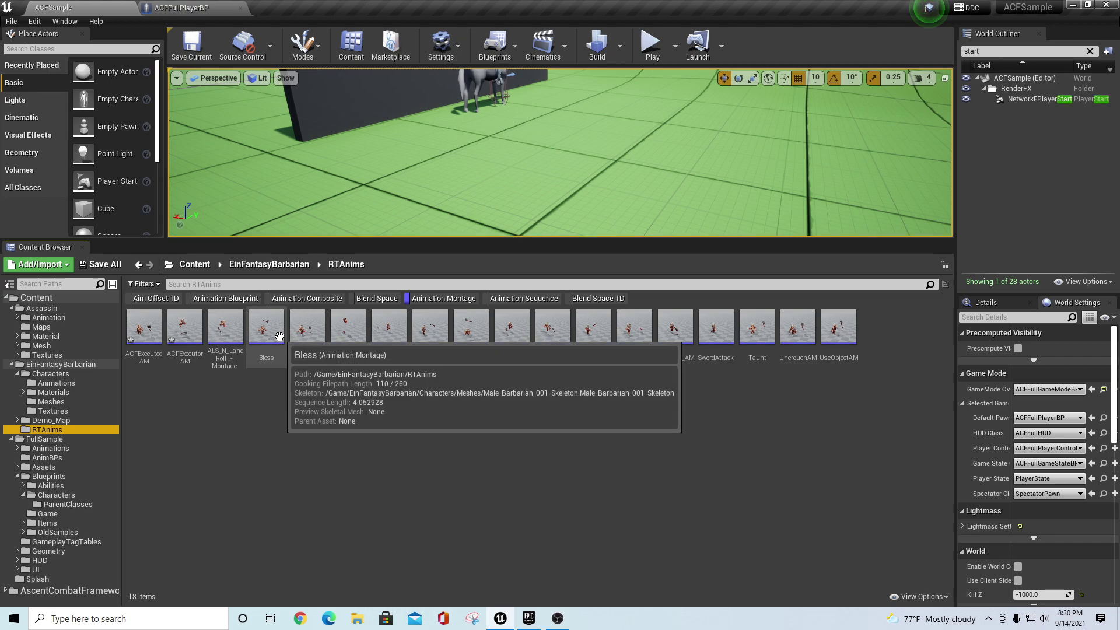
{"action": "left_click", "coordinate": [51, 440]}
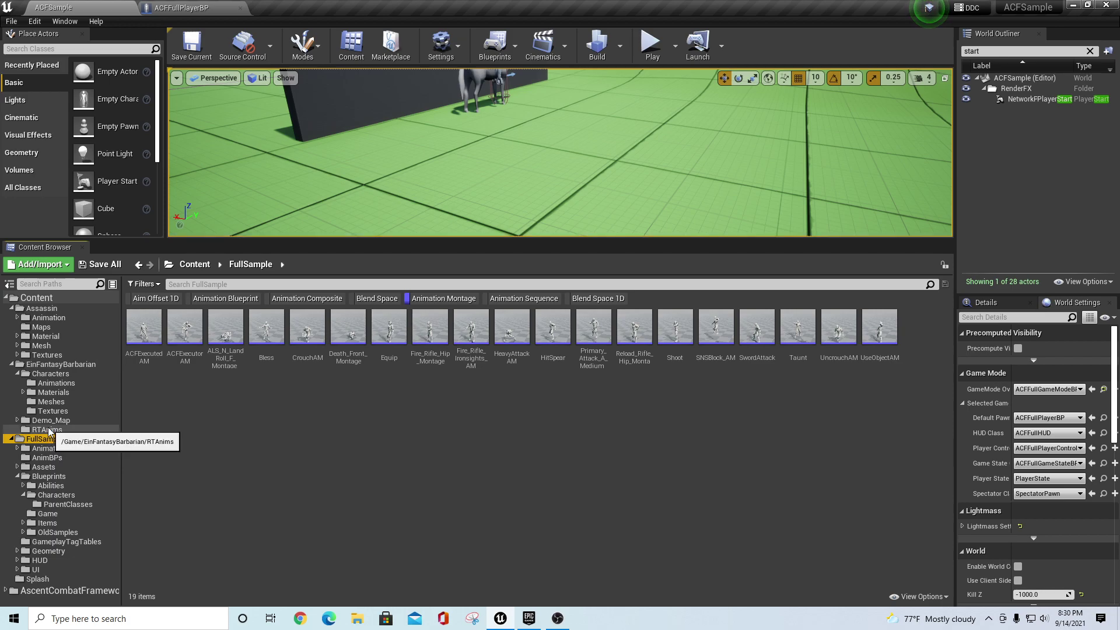
{"action": "left_click", "coordinate": [46, 429]}
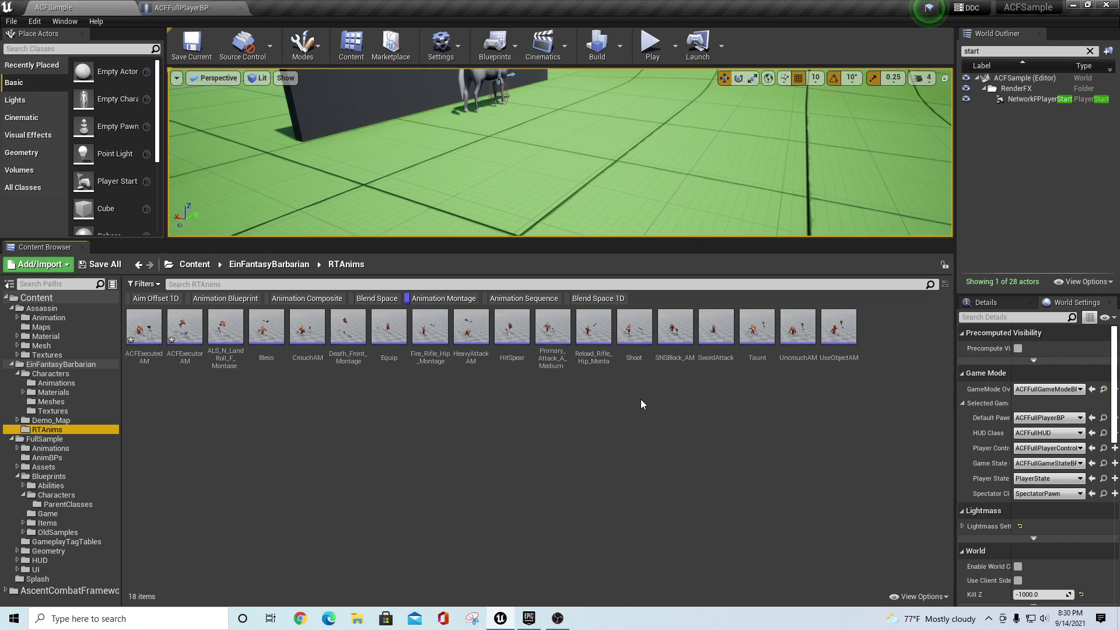
Duplicate and retarget the Fire_Rifle_Ironsights_AM montage from FullSample to Male_Barbarian_001_Skeleton, saving it in EinFantasyBarbarian/RTAnims
{"action": "key", "text": "Down"}
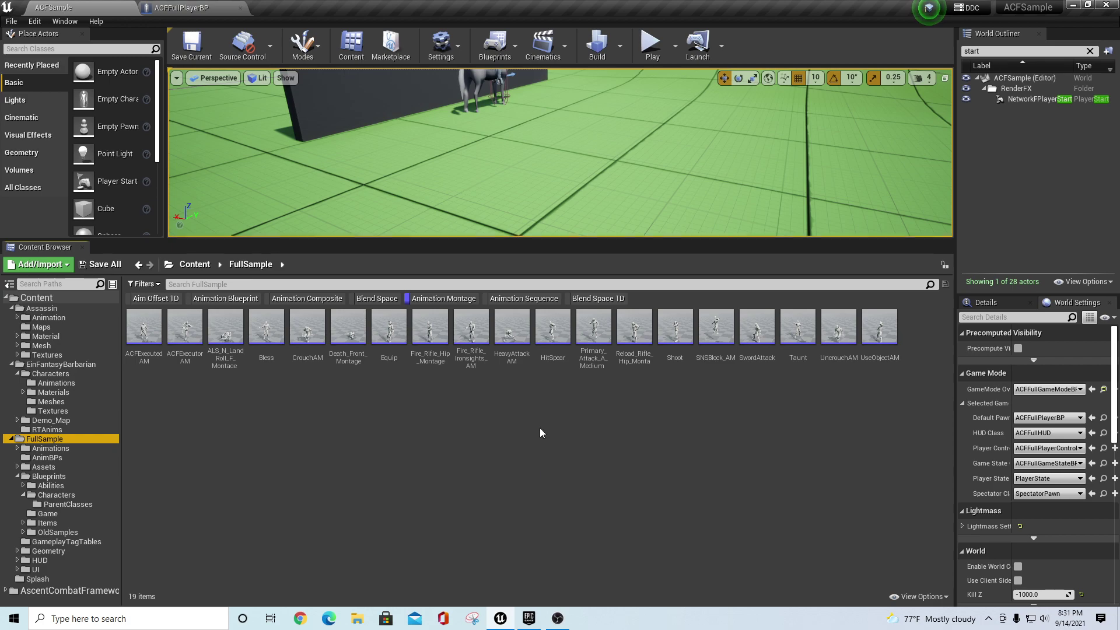
{"action": "left_click", "coordinate": [464, 329]}
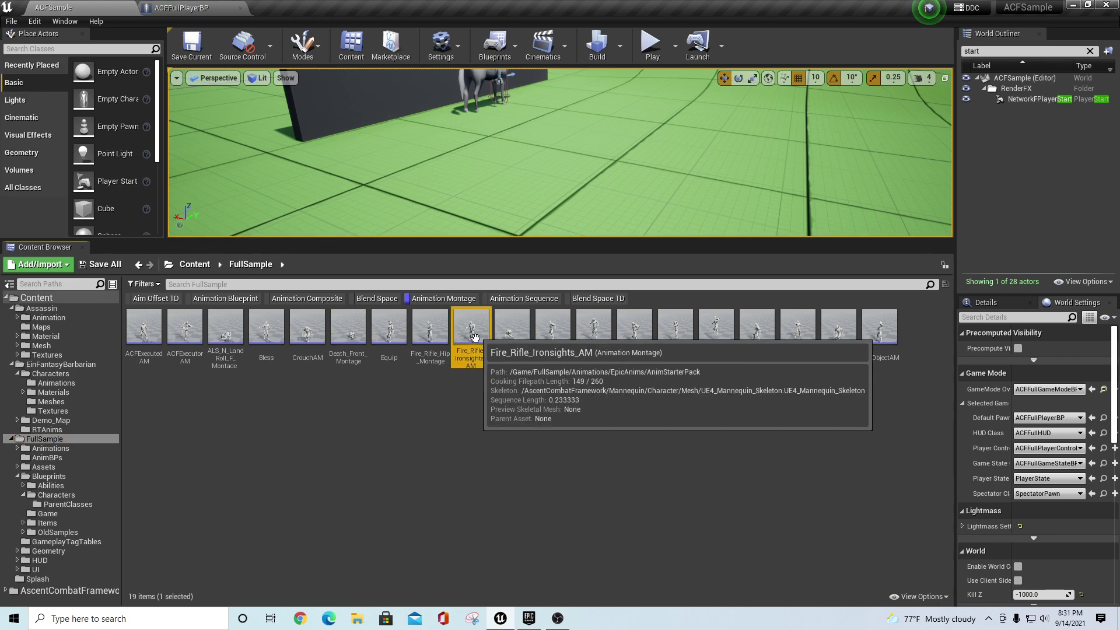
{"action": "right_click", "coordinate": [462, 332]}
{"action": "mouse_move", "coordinate": [485, 316]}
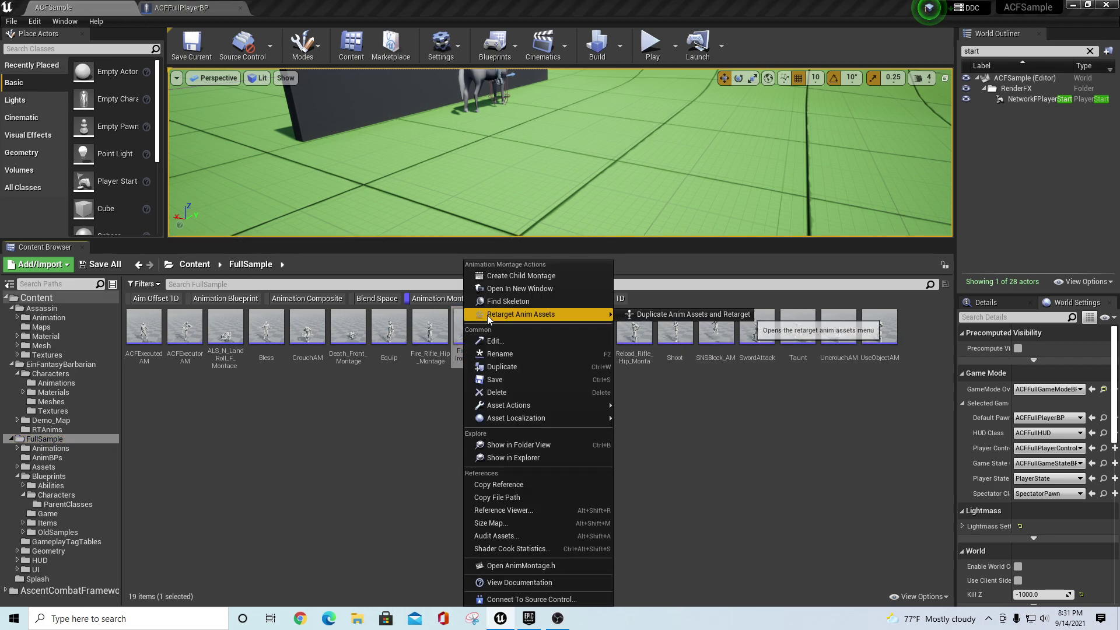
{"action": "left_click", "coordinate": [691, 314]}
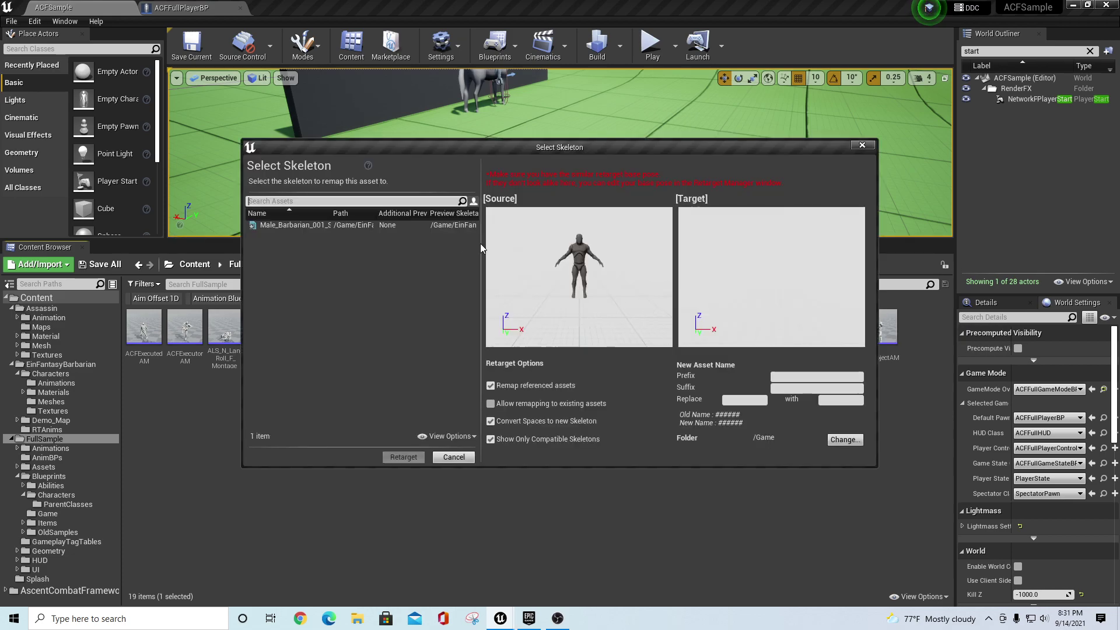
{"action": "left_click", "coordinate": [303, 225]}
{"action": "left_click", "coordinate": [851, 441]}
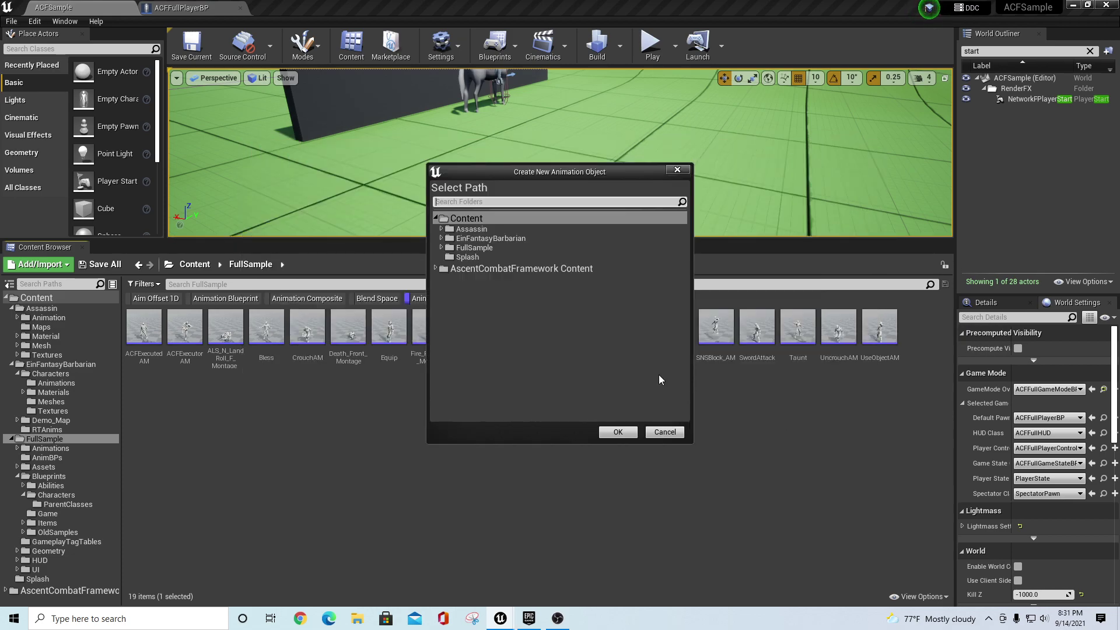
{"action": "left_click", "coordinate": [441, 238]}
{"action": "left_click", "coordinate": [475, 266]}
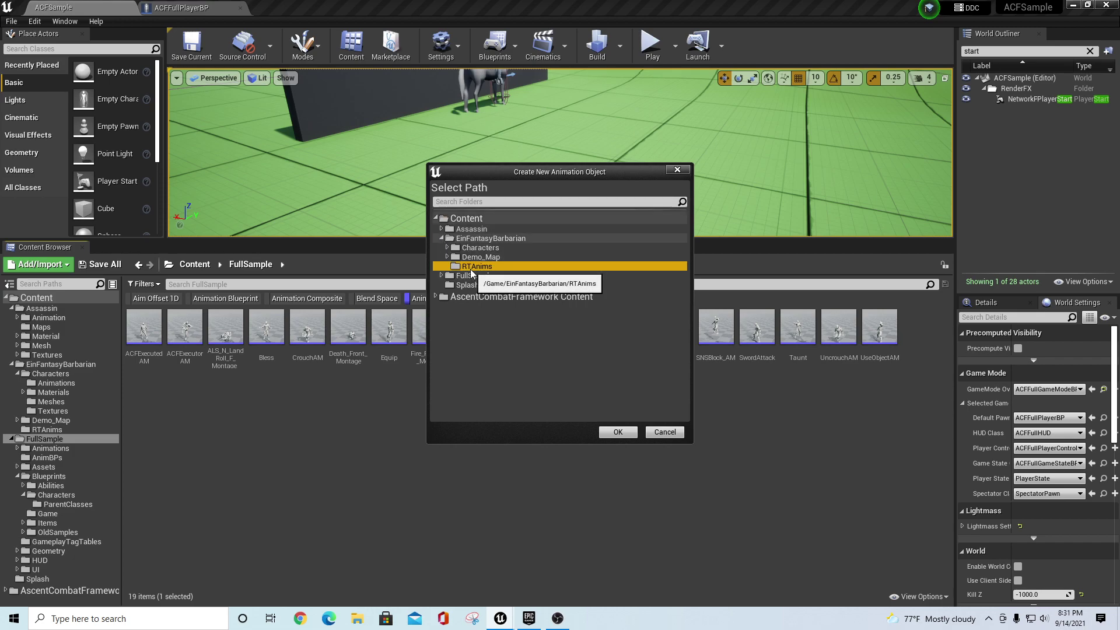
{"action": "left_click", "coordinate": [620, 432]}
{"action": "left_click", "coordinate": [403, 456]}
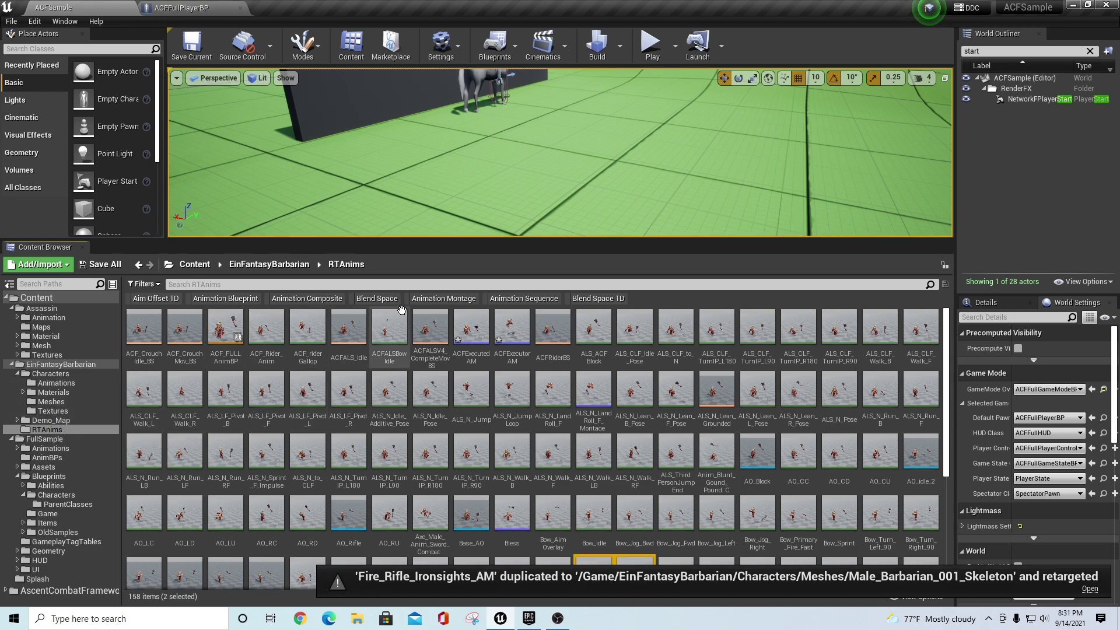
Filter RTAnims by Animation Montage and check its montages against those in FullSample
{"action": "left_click", "coordinate": [433, 298]}
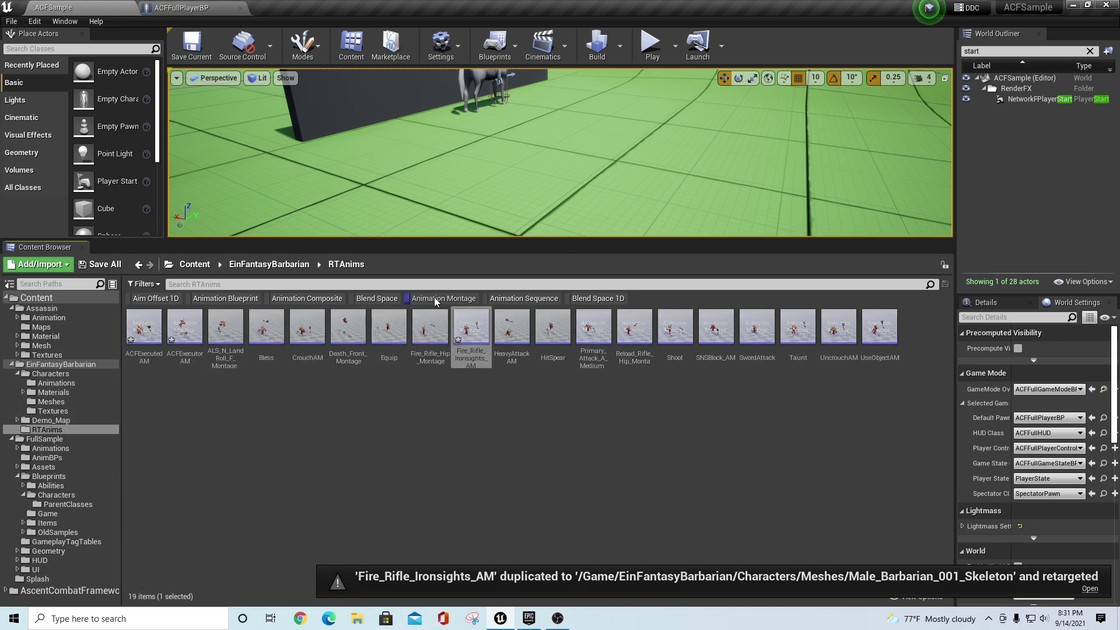
{"action": "left_click", "coordinate": [37, 439]}
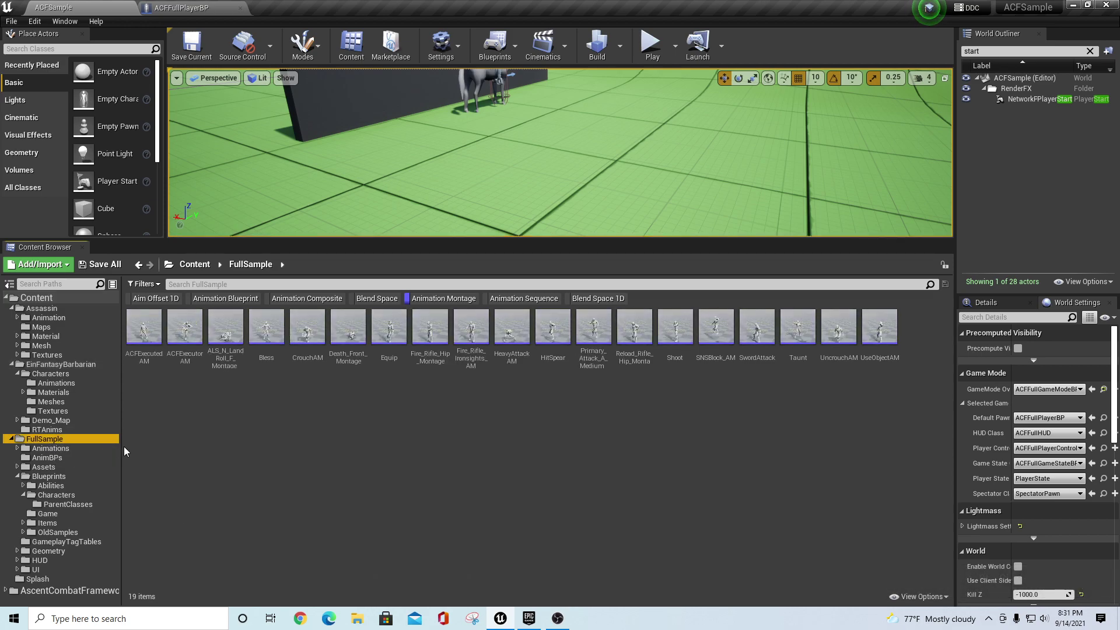
Compare the animation sequences and one-dimensional blend spaces in RTAnims with those in FullSample to check that nothing is missing
{"action": "left_click", "coordinate": [47, 429]}
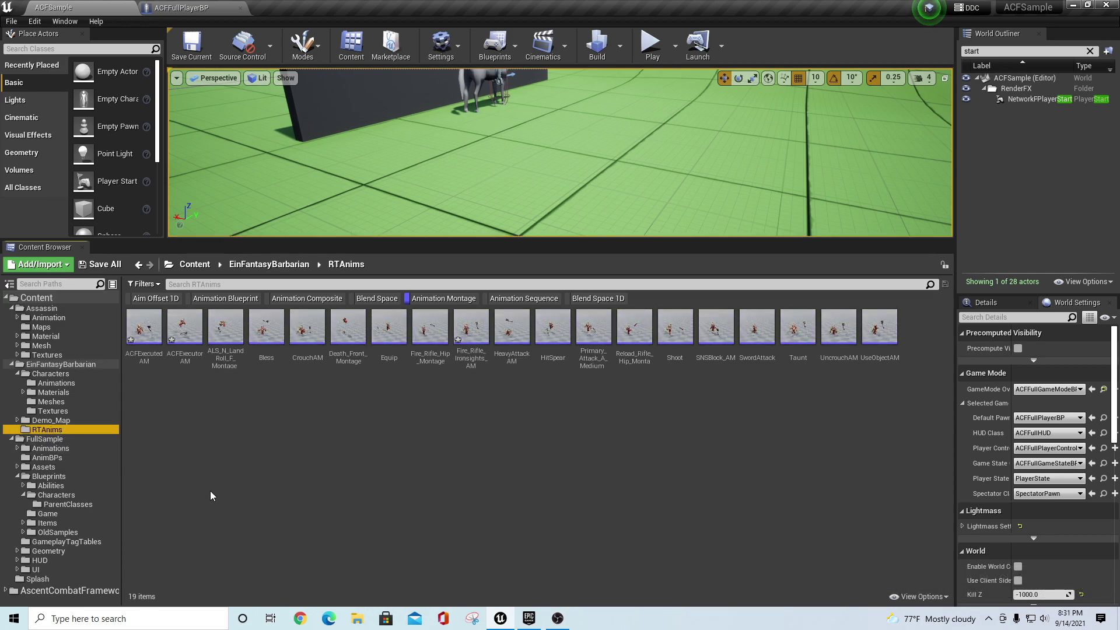
{"action": "left_click", "coordinate": [437, 298]}
{"action": "left_click", "coordinate": [523, 298]}
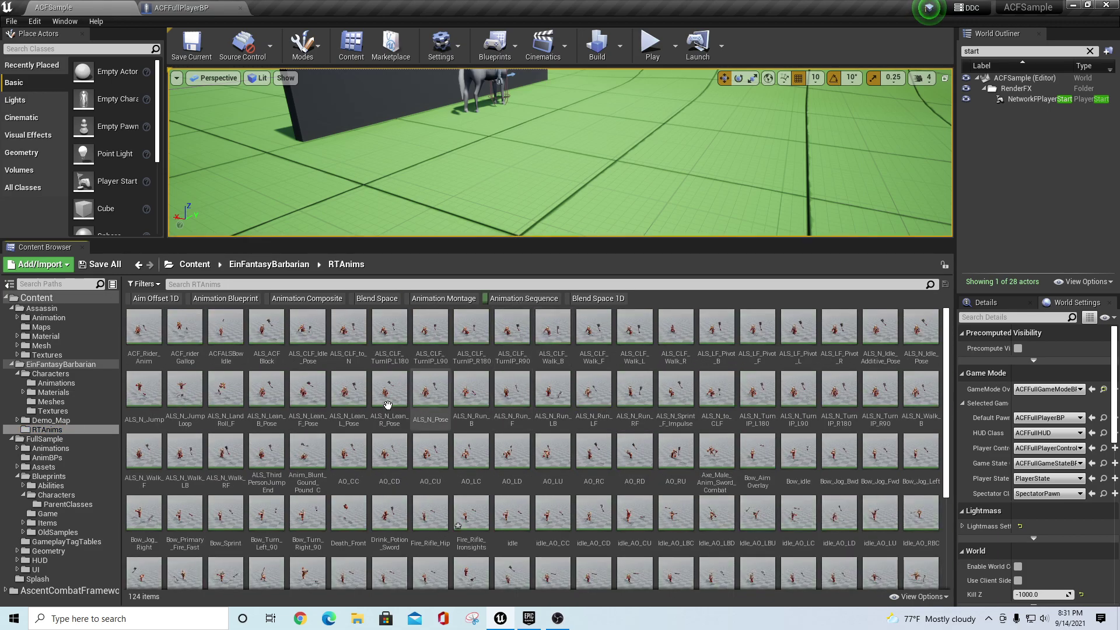
{"action": "left_click", "coordinate": [45, 439]}
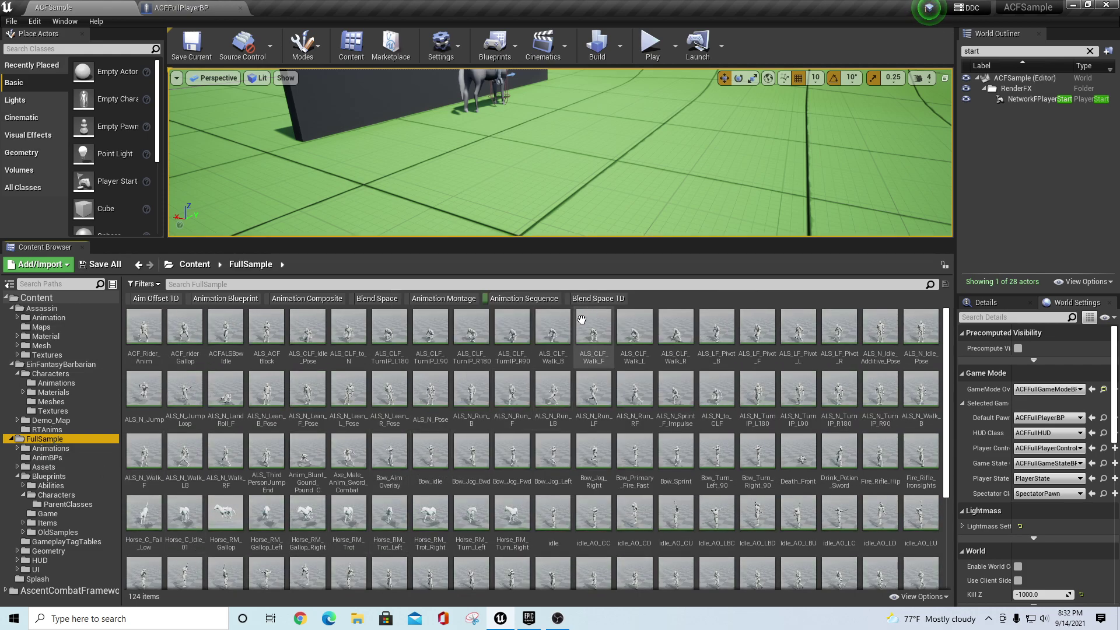
{"action": "left_click", "coordinate": [534, 298]}
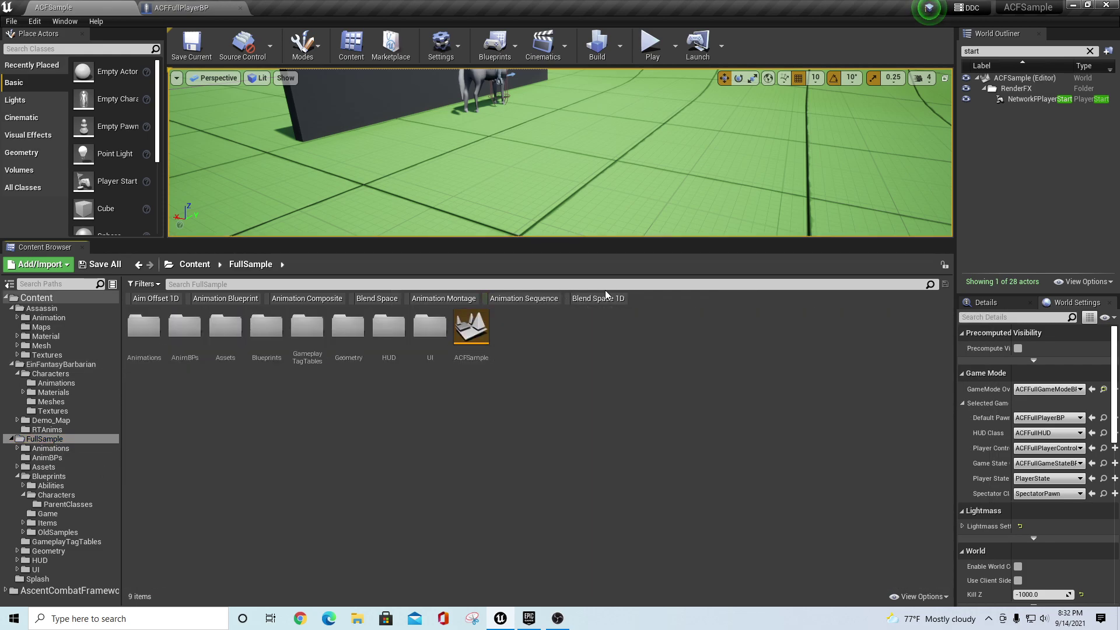
{"action": "left_click", "coordinate": [605, 298]}
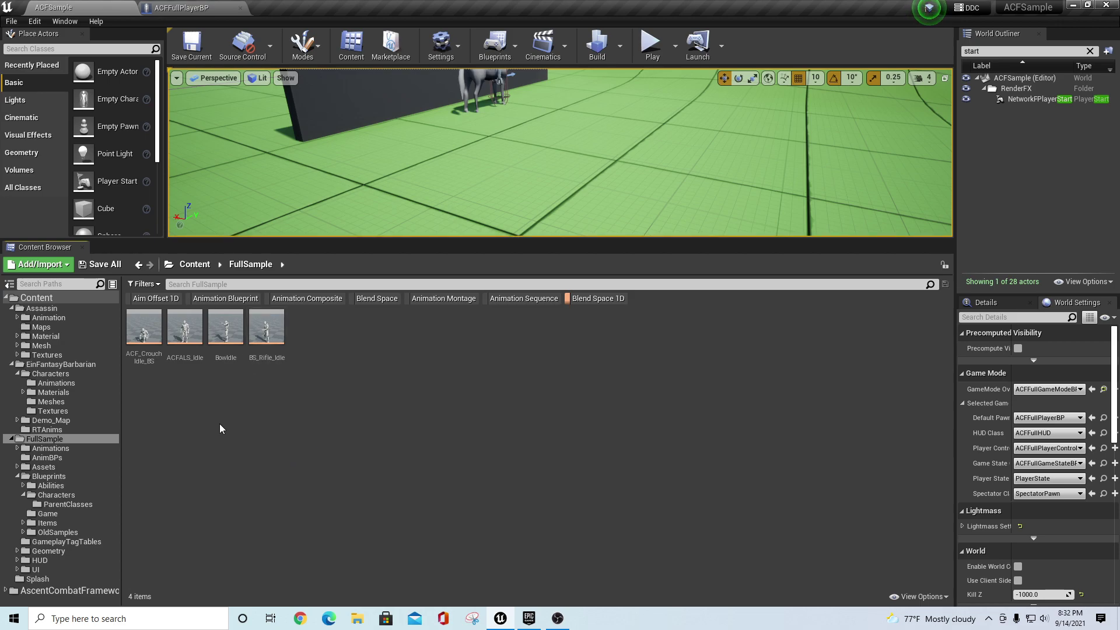
{"action": "left_click", "coordinate": [54, 430]}
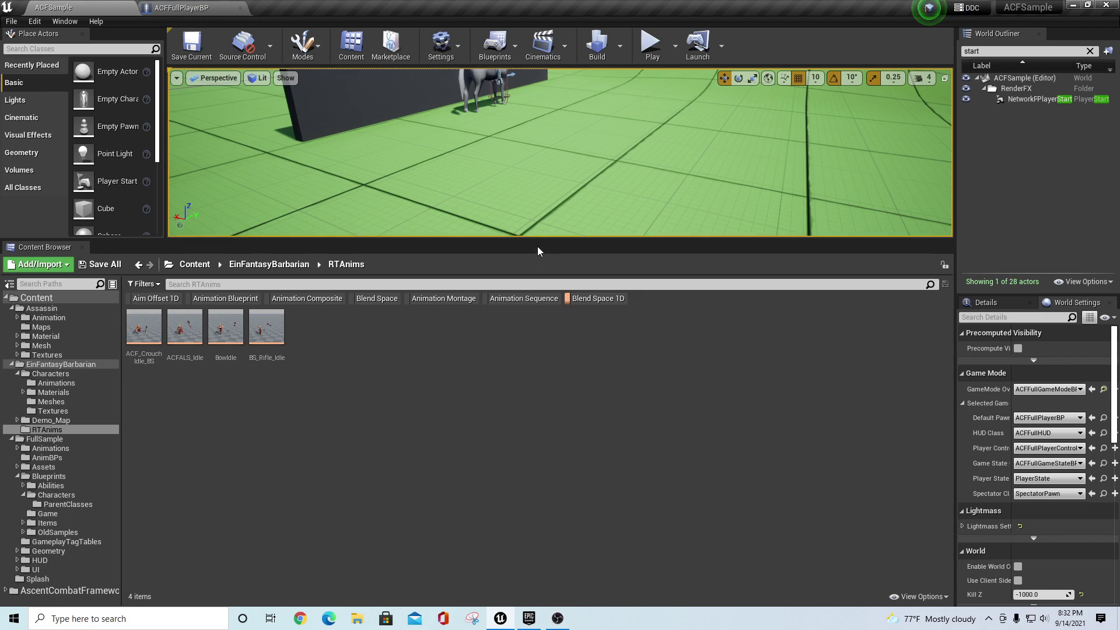
Return to the EinFantasyBarbarian/RTAnims folder and remove the Blend Space 1D filter so all its assets are listed
{"action": "left_click_drag", "start_coordinate": [541, 243], "coordinate": [562, 349]}
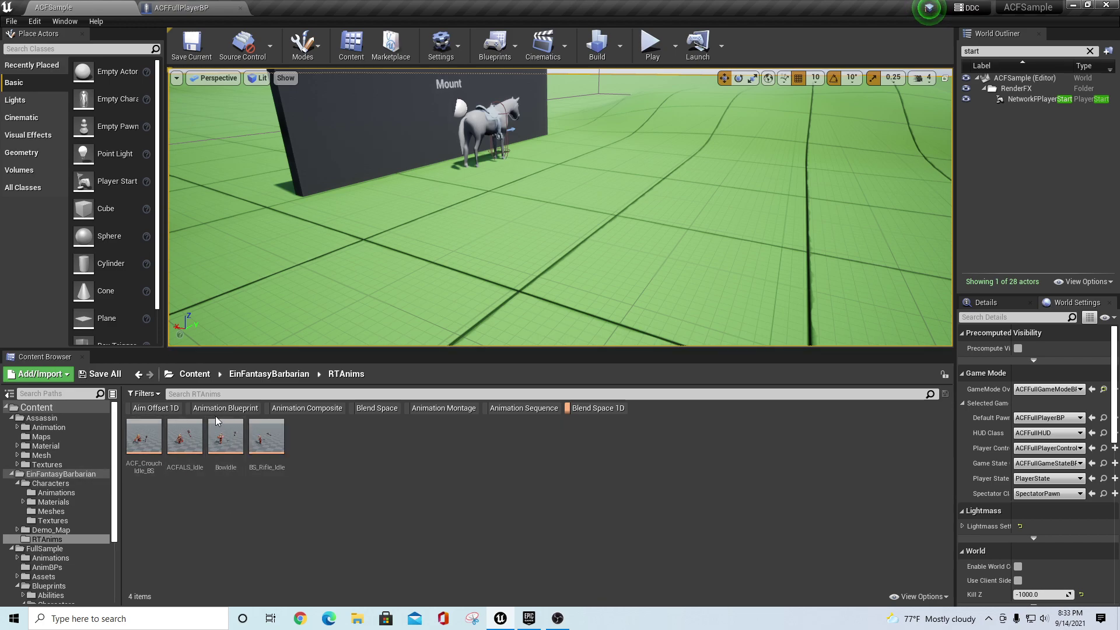
{"action": "left_click", "coordinate": [273, 374]}
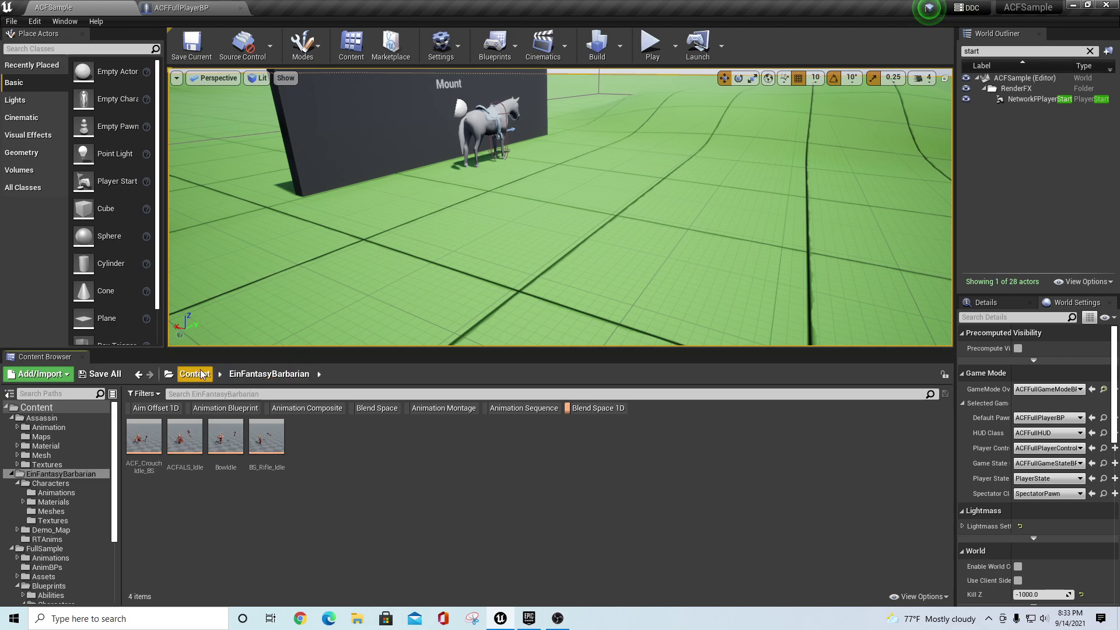
{"action": "left_click", "coordinate": [48, 540]}
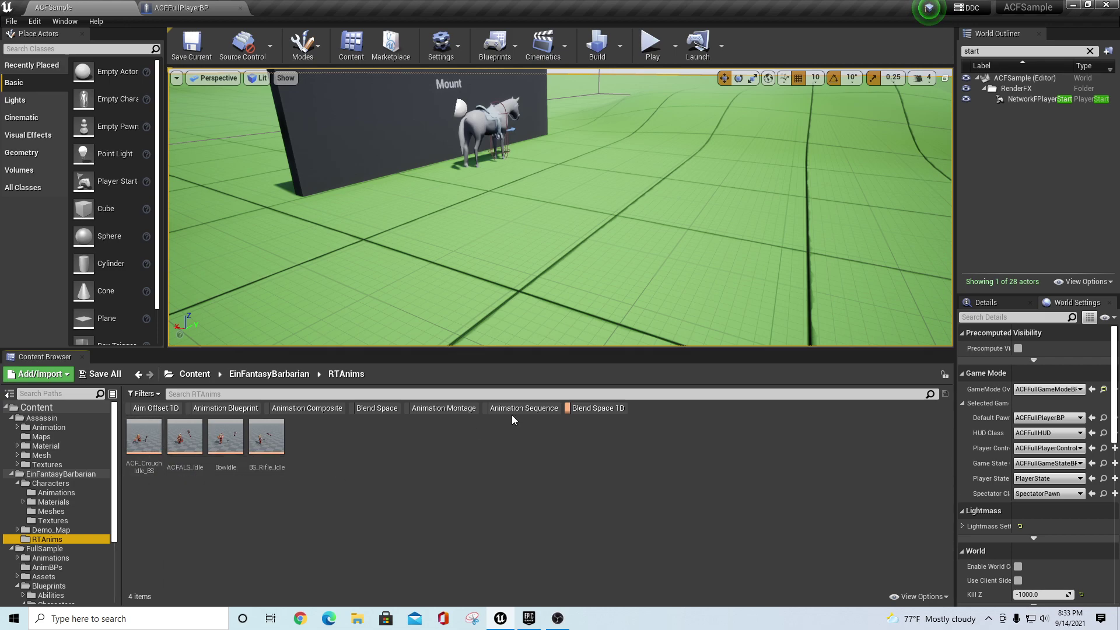
{"action": "left_click", "coordinate": [571, 410]}
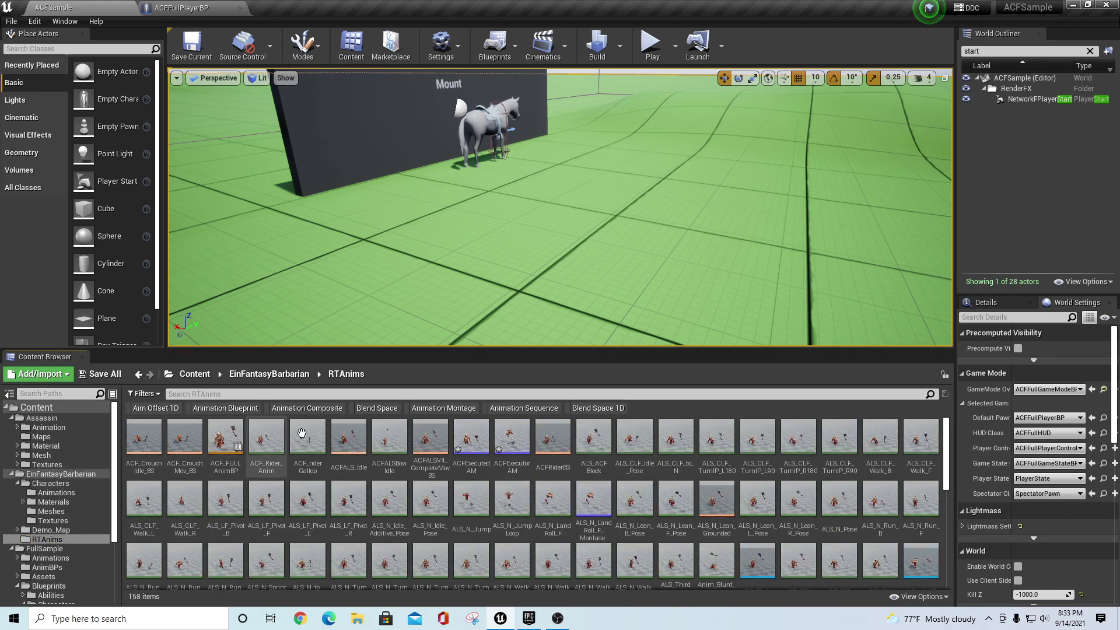
Open the default pawn blueprint ACFFullPlayerBP and search its Mesh component's Anim Class options for "bar"
{"action": "left_click", "coordinate": [1103, 418]}
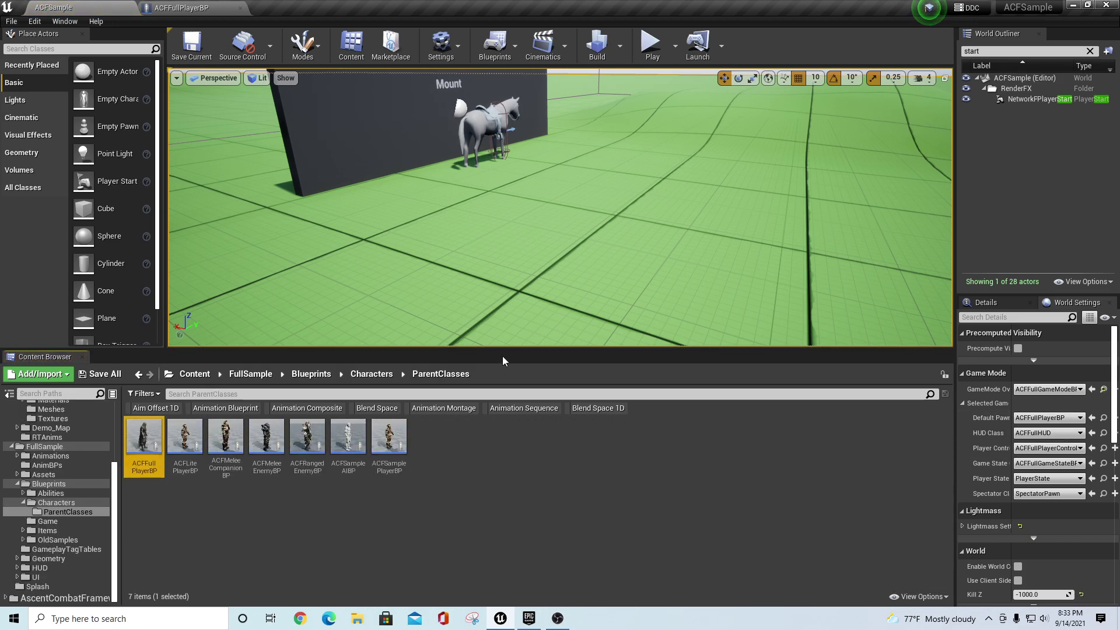
{"action": "left_click_drag", "start_coordinate": [502, 353], "coordinate": [501, 301]}
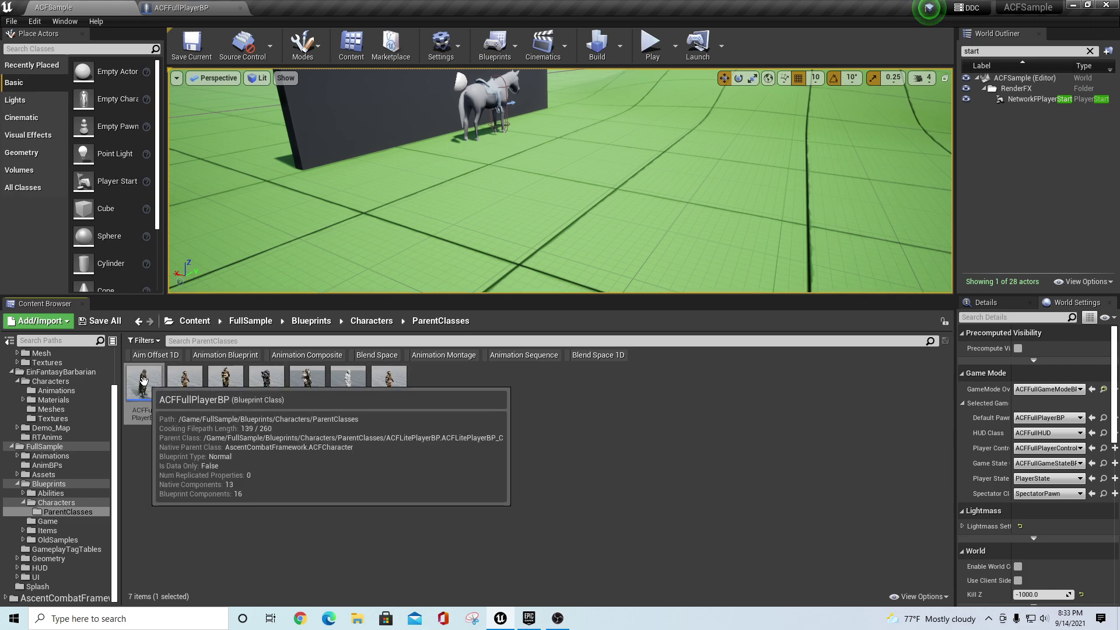
{"action": "double_click", "coordinate": [143, 380]}
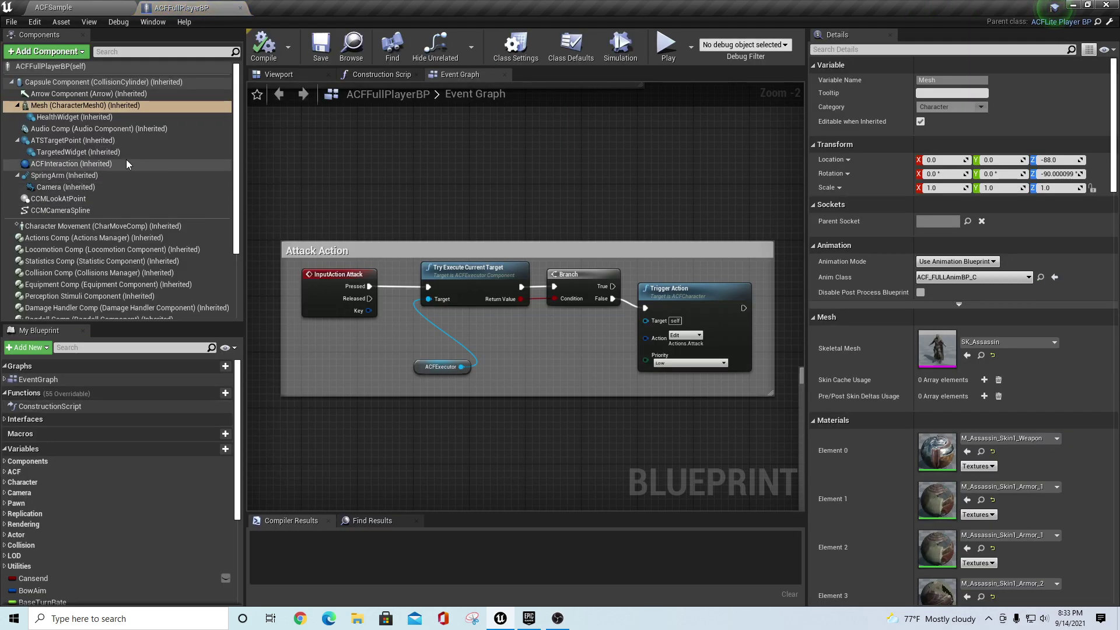
{"action": "left_click", "coordinate": [68, 106]}
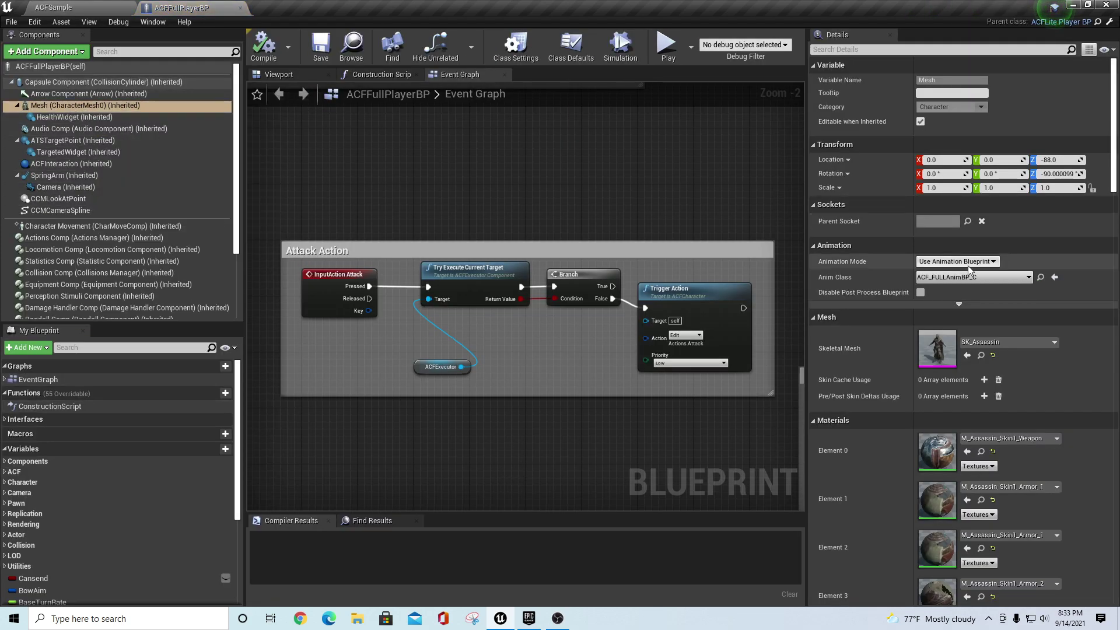
{"action": "left_click", "coordinate": [1026, 280]}
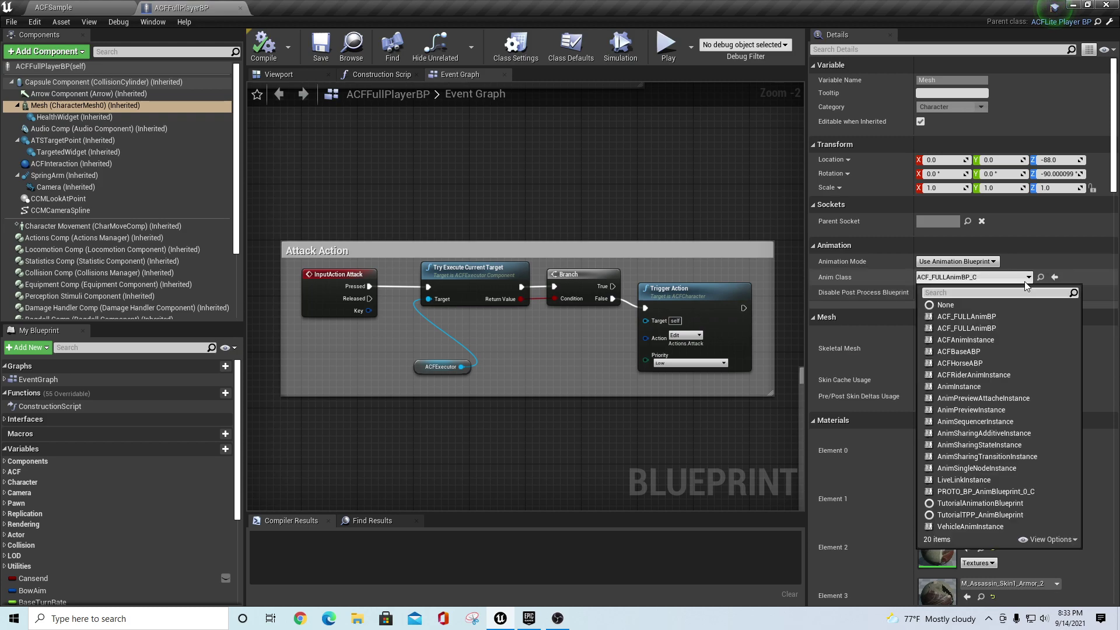
{"action": "type", "text": "bar"}
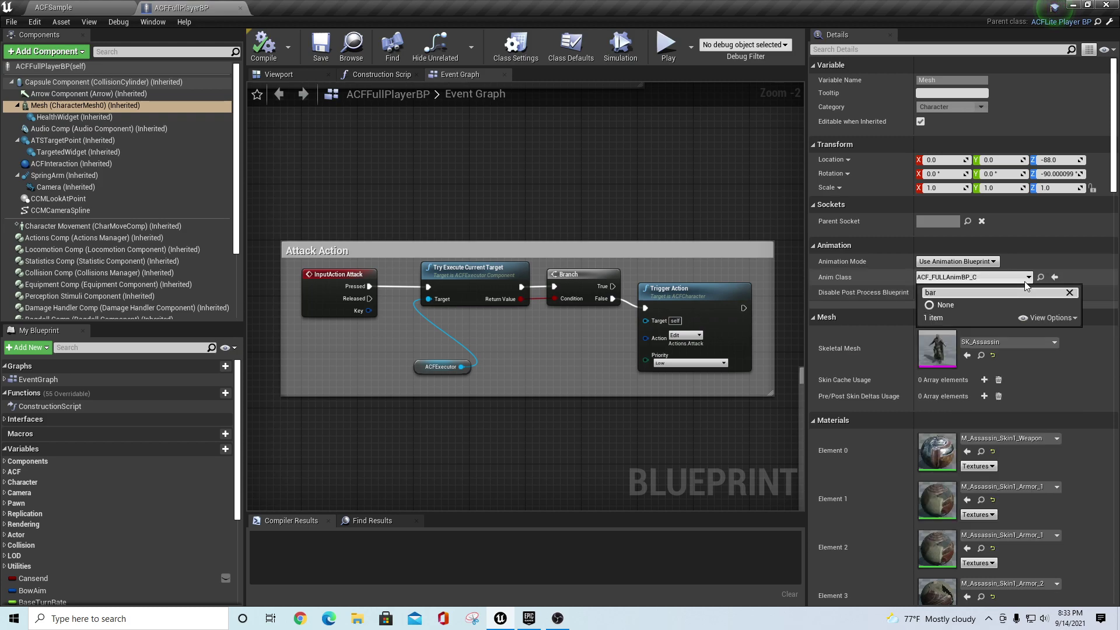
{"action": "key", "text": "BackSpace"}
{"action": "key", "text": "BackSpace"}
{"action": "key", "text": "BackSpace"}
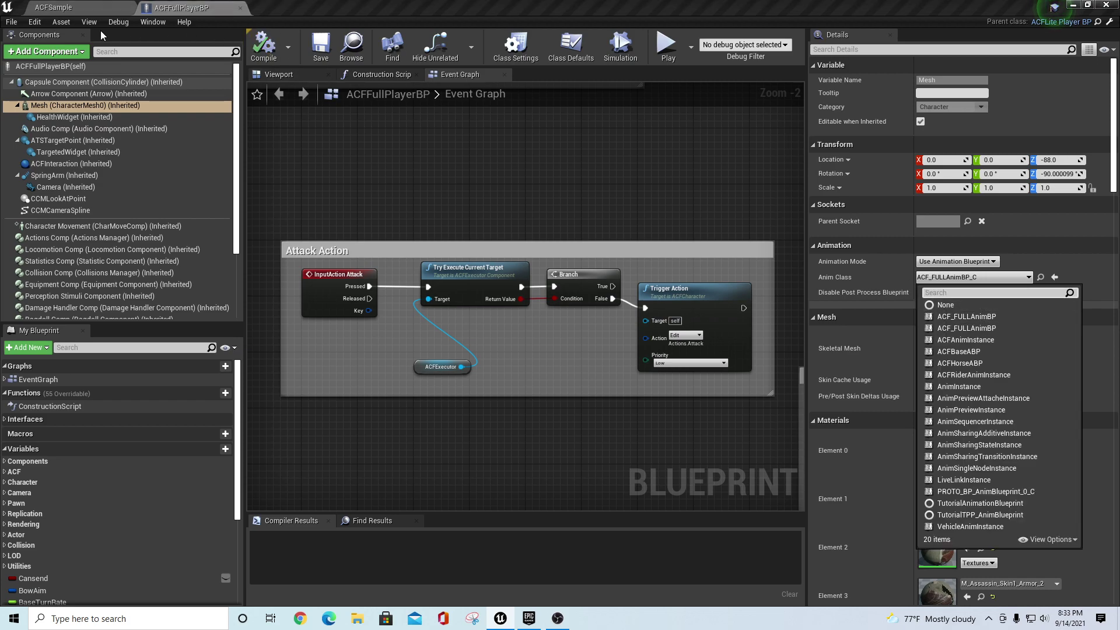
Find the retargeted animation blueprint in the RTAnims folder and rename it ACF_Barbarian_AnimBP
{"action": "left_click", "coordinate": [119, 7]}
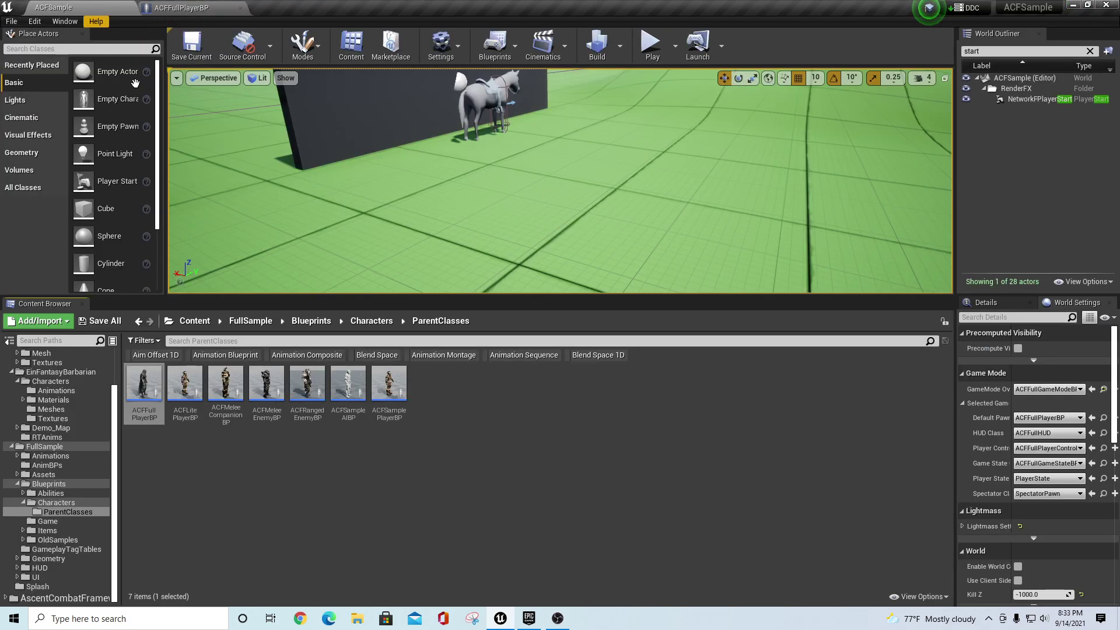
{"action": "left_click", "coordinate": [235, 355]}
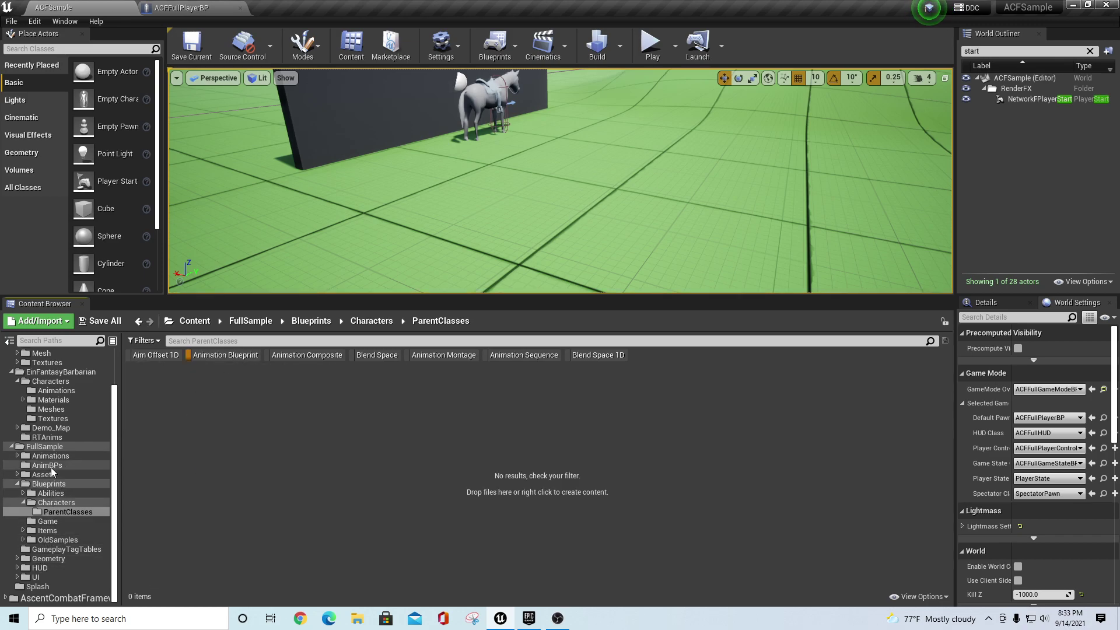
{"action": "left_click", "coordinate": [46, 437]}
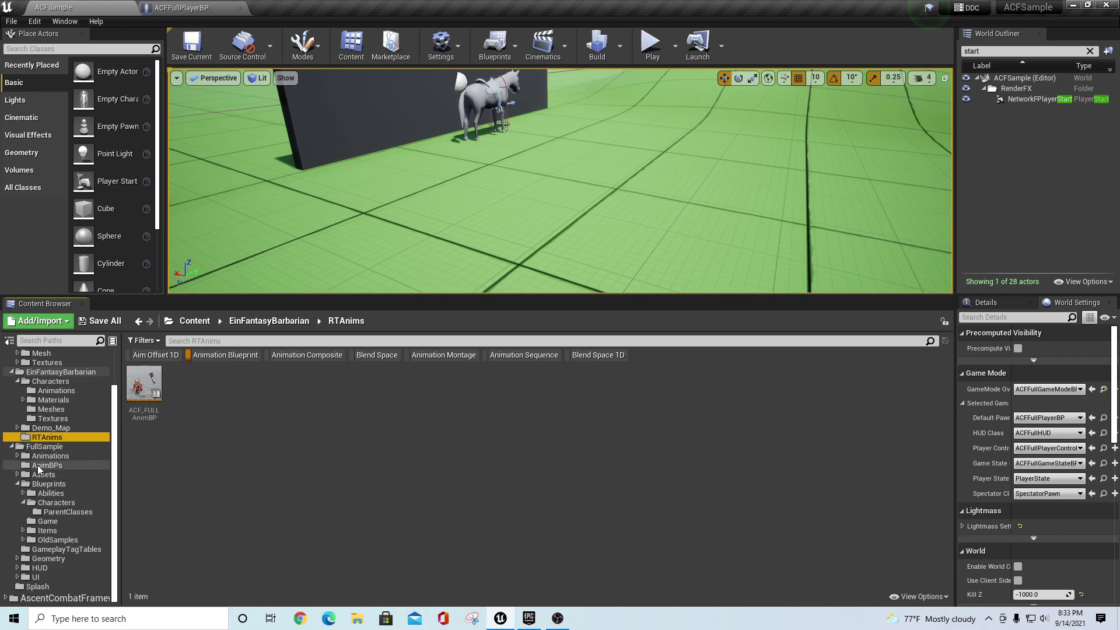
{"action": "left_click", "coordinate": [150, 418]}
{"action": "left_click", "coordinate": [146, 416]}
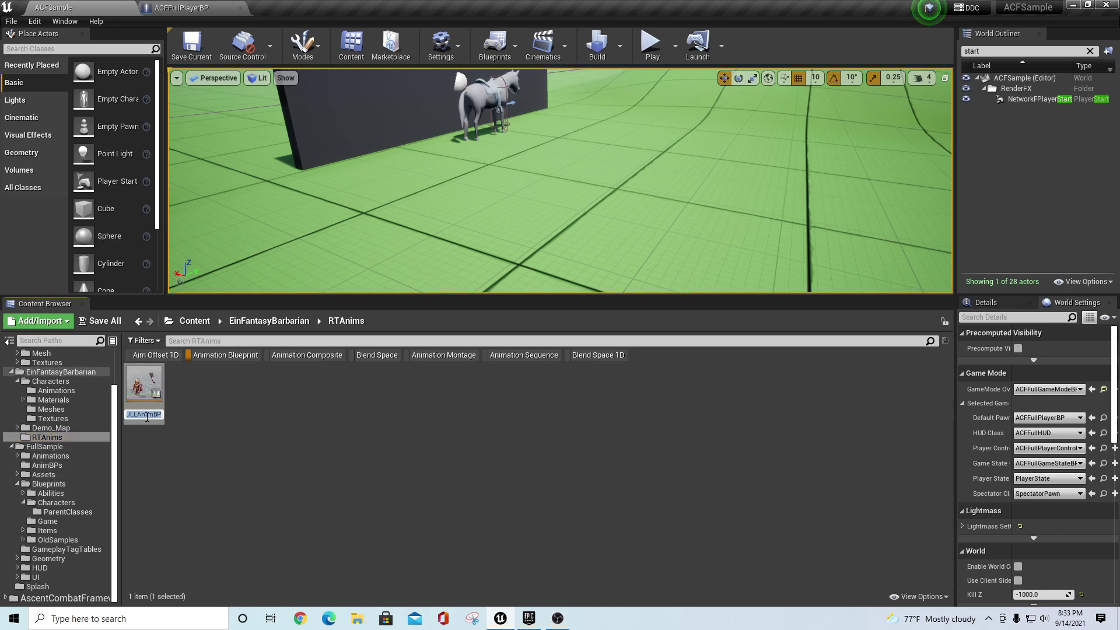
{"action": "key", "text": "BackSpace"}
{"action": "key", "text": "BackSpace"}
{"action": "key", "text": "BackSpace"}
{"action": "key", "text": "BackSpace"}
{"action": "type", "text": "Barbarian_"}
{"action": "left_click", "coordinate": [289, 475]}
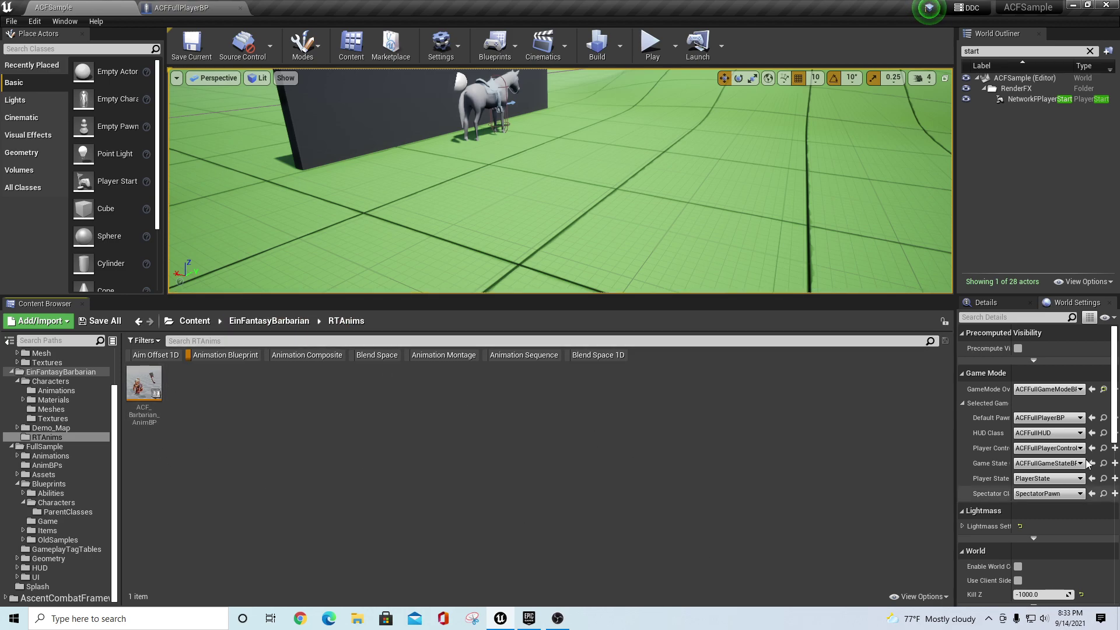
Set the Mesh component's skeletal mesh in ACFFullPlayerBP to Male_Barbarian_001 and view the character in the blueprint viewport
{"action": "left_click", "coordinate": [1102, 418]}
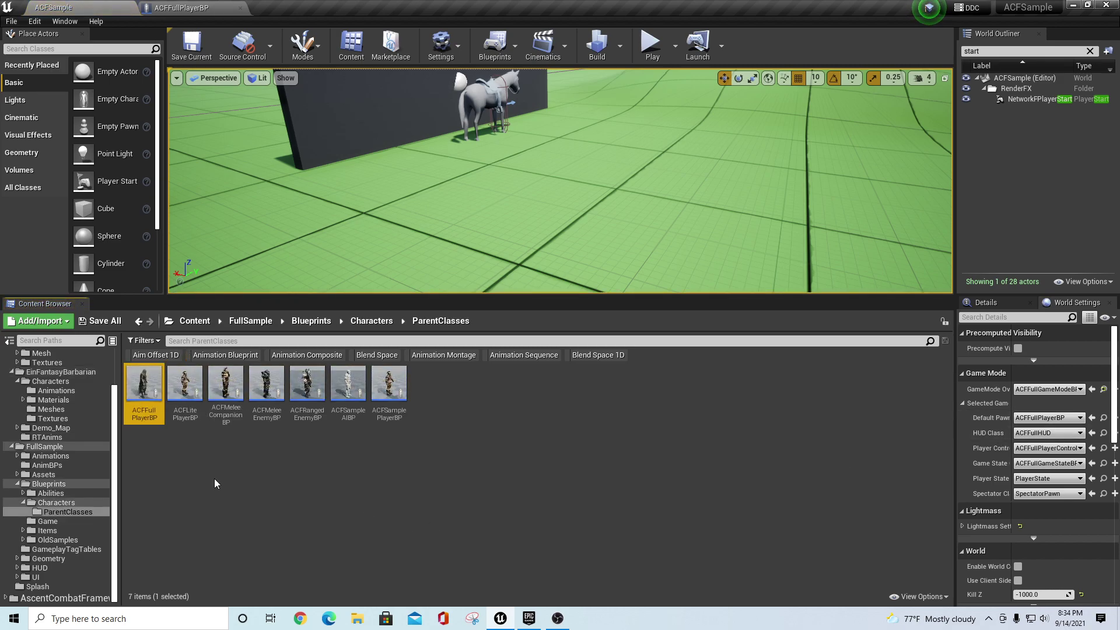
{"action": "double_click", "coordinate": [156, 397]}
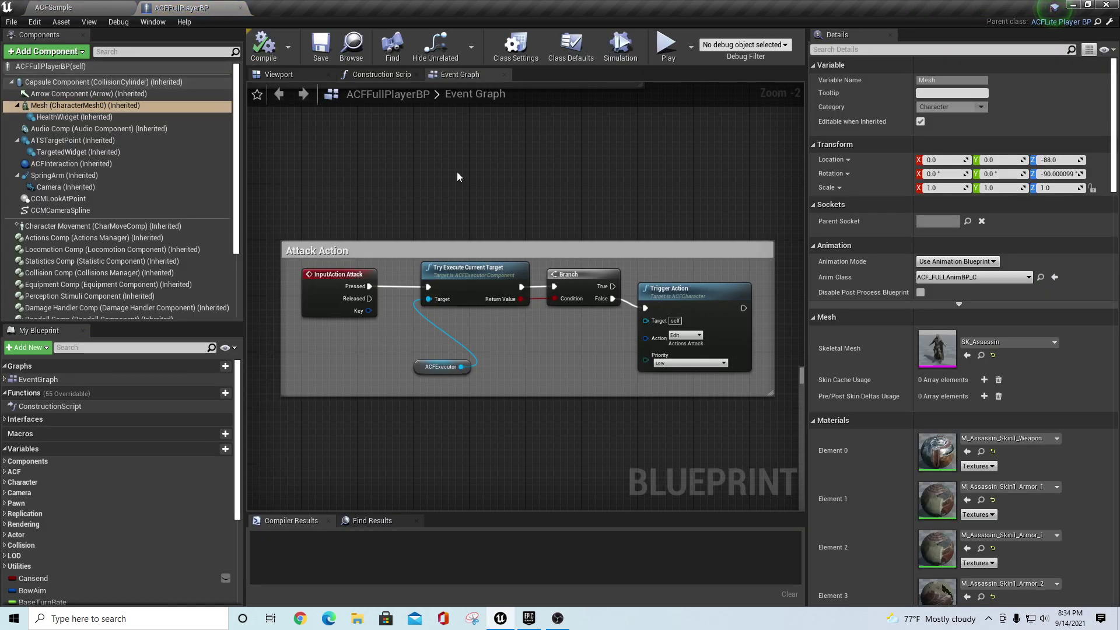
{"action": "left_click", "coordinate": [1032, 344]}
{"action": "type", "text": "ba"}
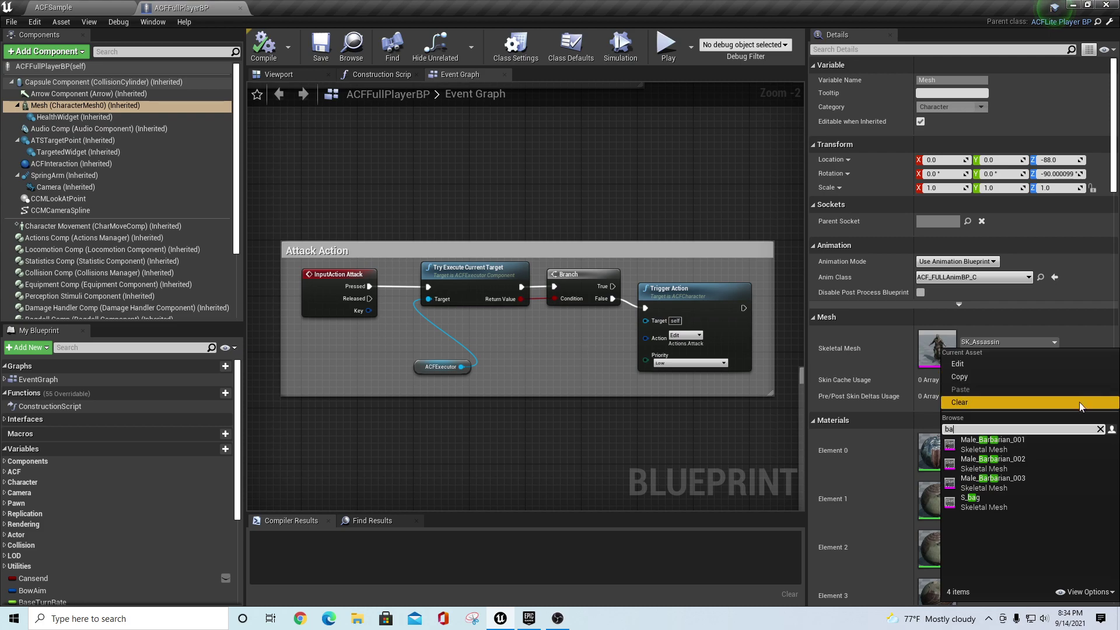
{"action": "left_click", "coordinate": [994, 444]}
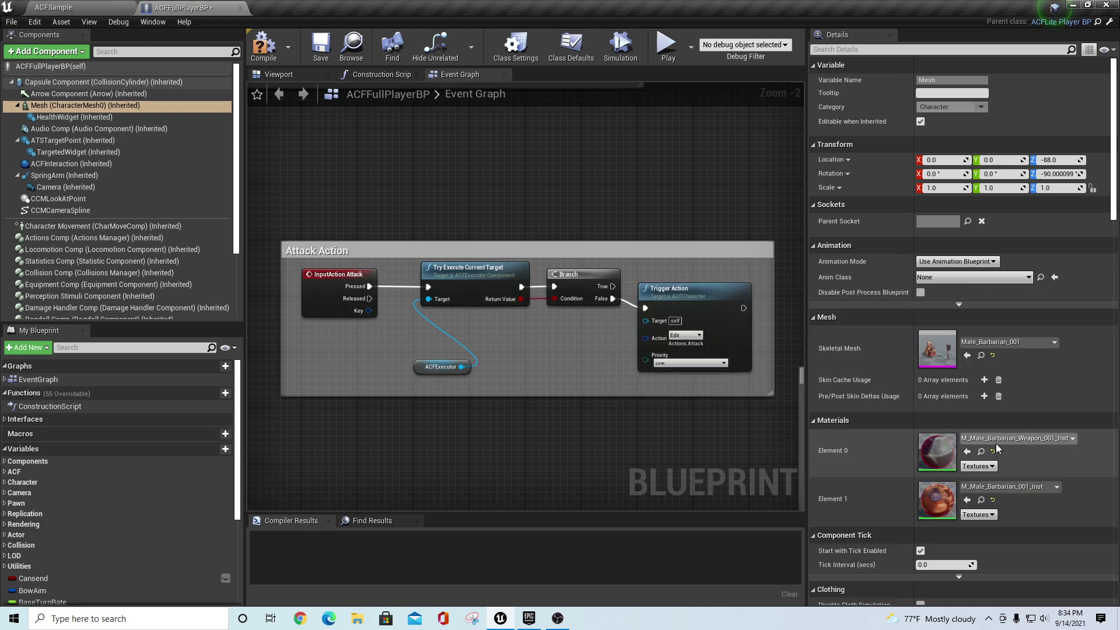
{"action": "left_click", "coordinate": [288, 74]}
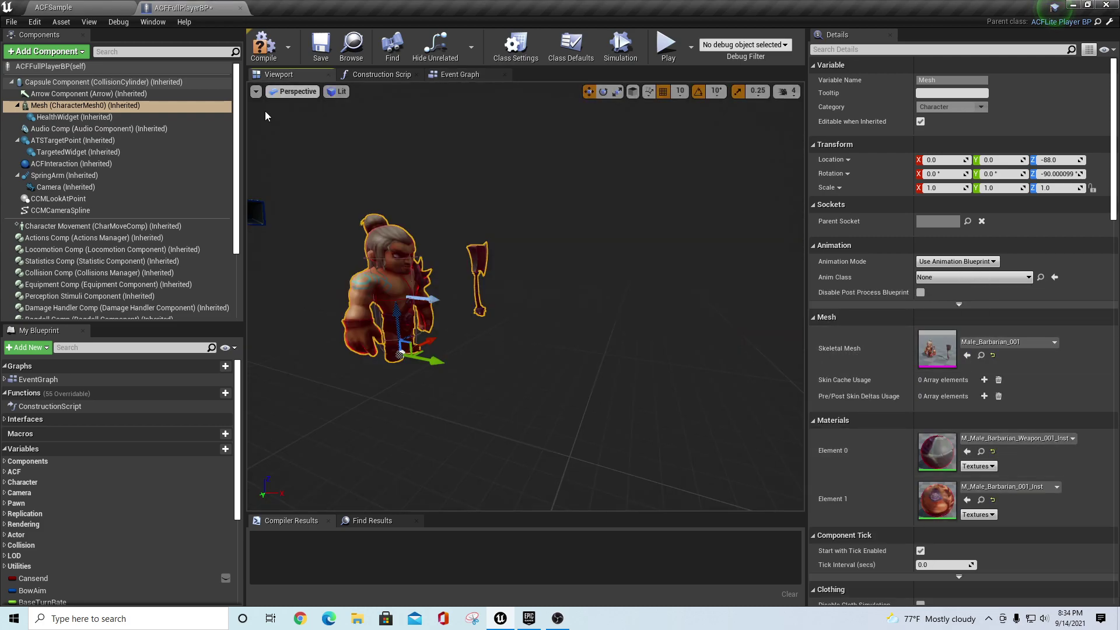
{"action": "left_click_drag", "start_coordinate": [243, 144], "coordinate": [213, 143]}
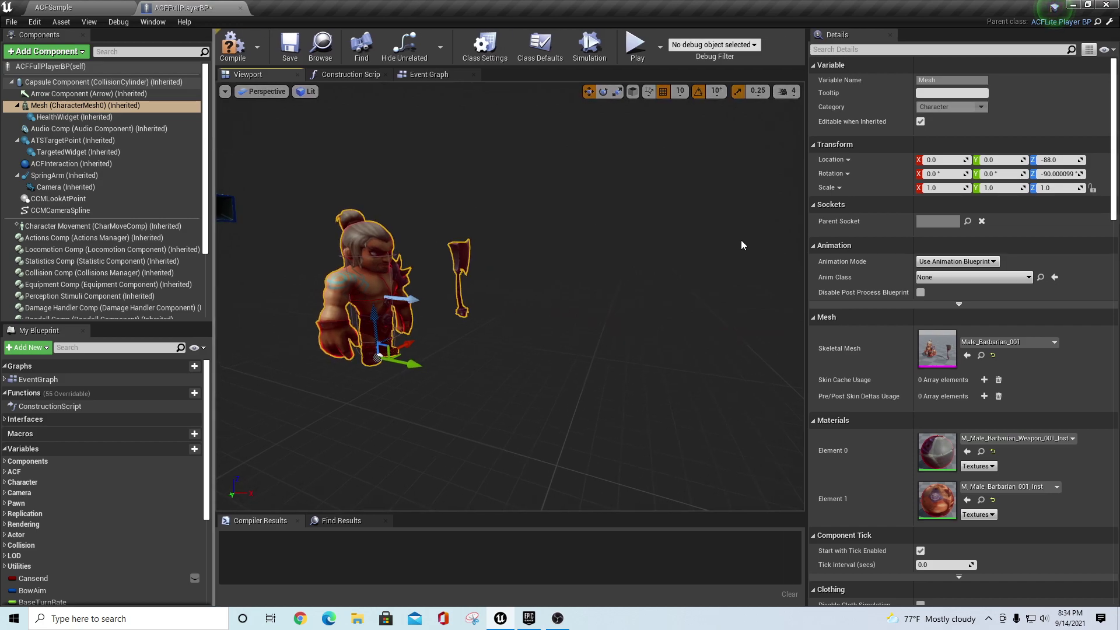
Assign ACF_Barbarian_AnimBP as the Mesh component's Anim Class and compile ACFFullPlayerBP
{"action": "left_click", "coordinate": [1019, 278]}
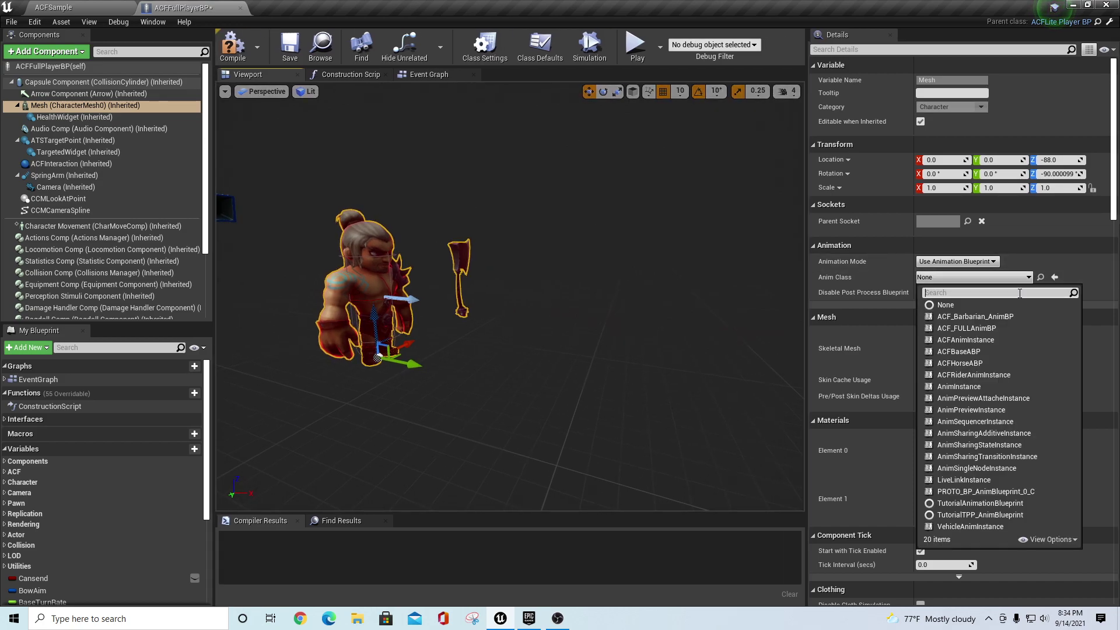
{"action": "left_click", "coordinate": [992, 317]}
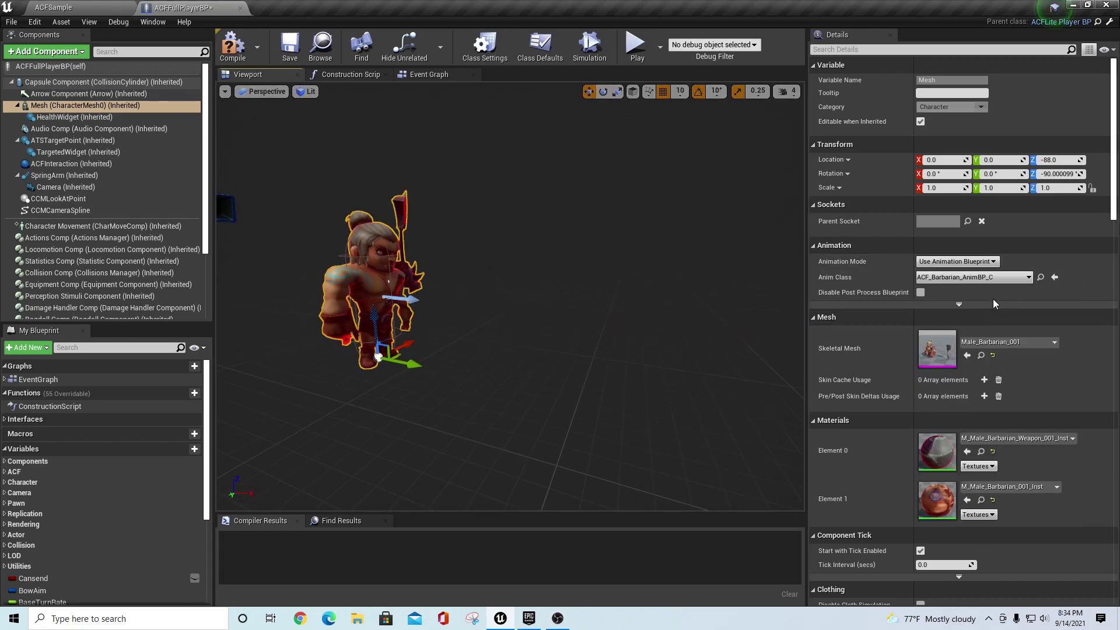
{"action": "left_click", "coordinate": [232, 46]}
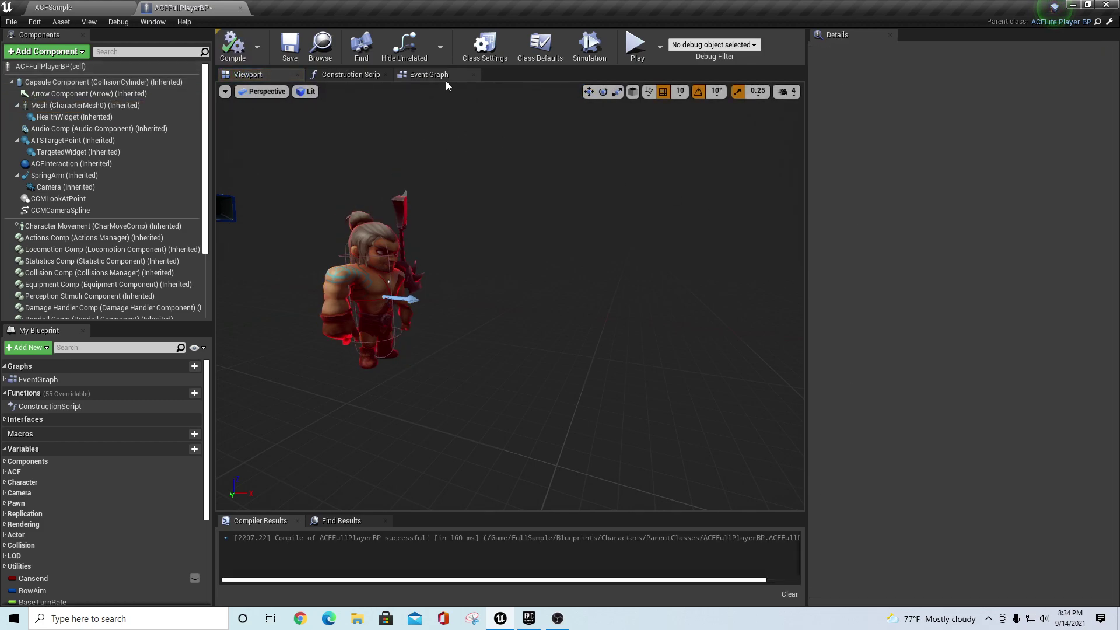
In the Event Graph, locate Event BeginPlay and move it with Parent: BeginPlay away from Init Abilities to make room for another node
{"action": "left_click", "coordinate": [430, 76]}
{"action": "scroll", "coordinate": [495, 463], "scroll_direction": "down", "scroll_amount": 9}
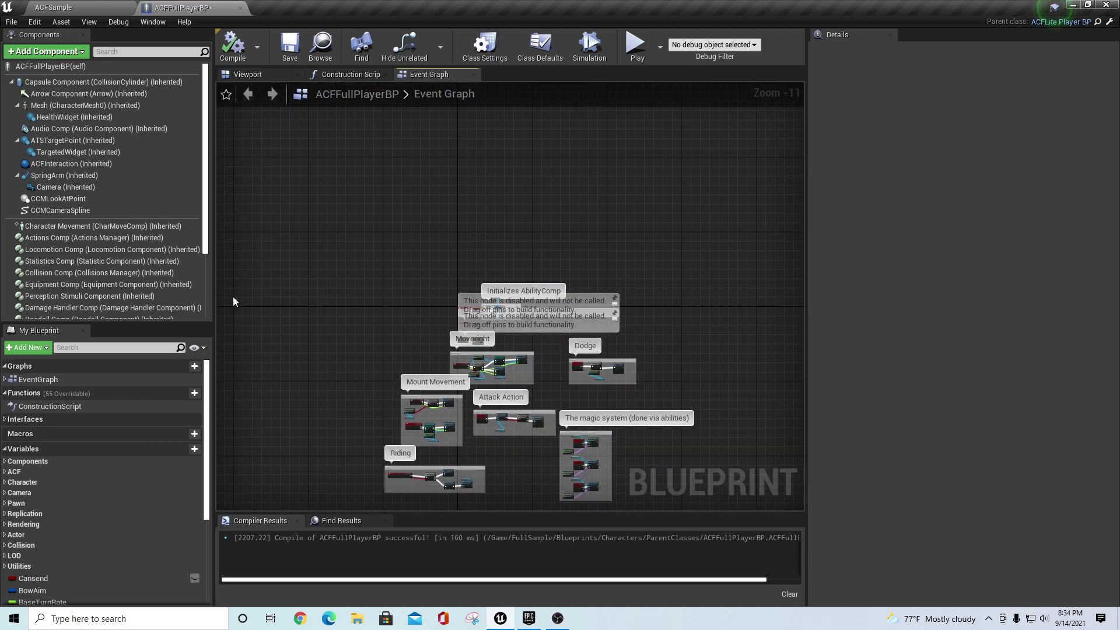
{"action": "left_click", "coordinate": [4, 379]}
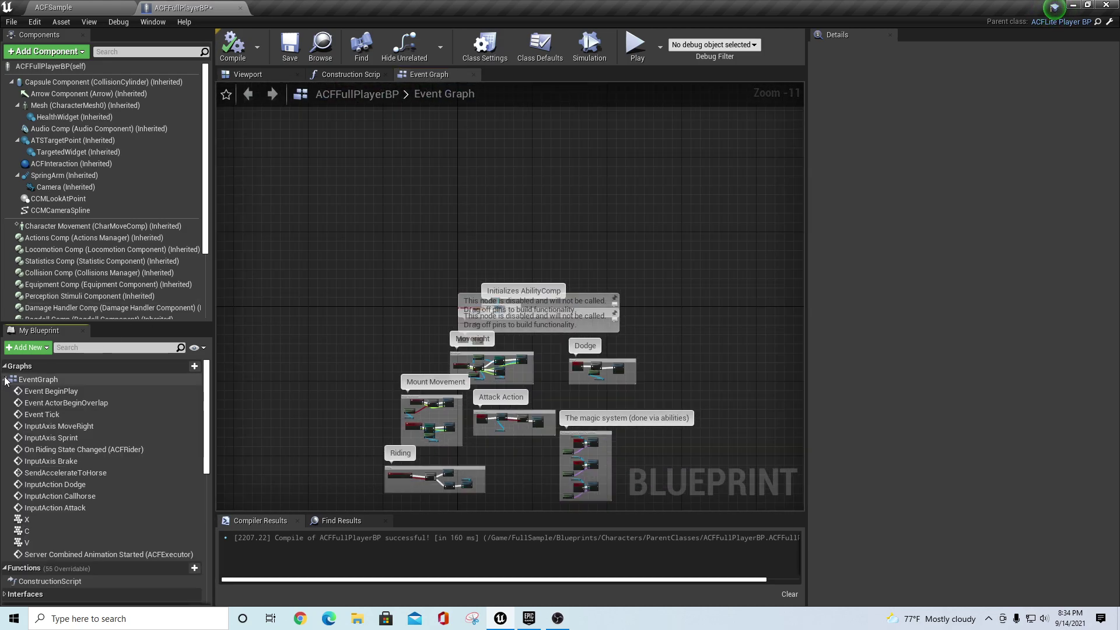
{"action": "double_click", "coordinate": [50, 391]}
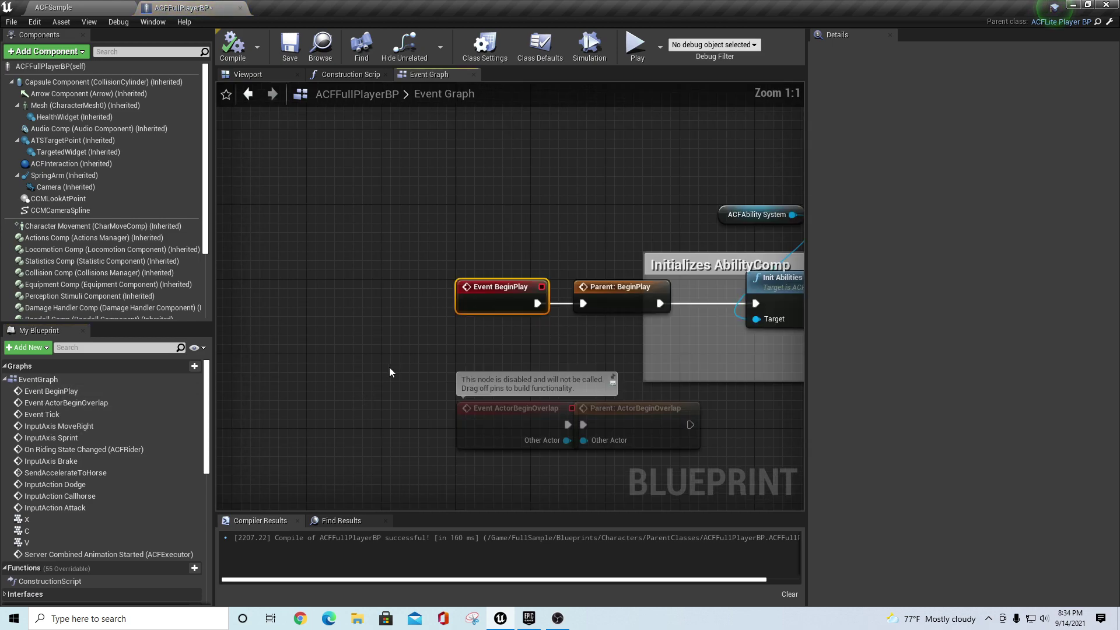
{"action": "left_click_drag", "start_coordinate": [571, 328], "coordinate": [576, 325]}
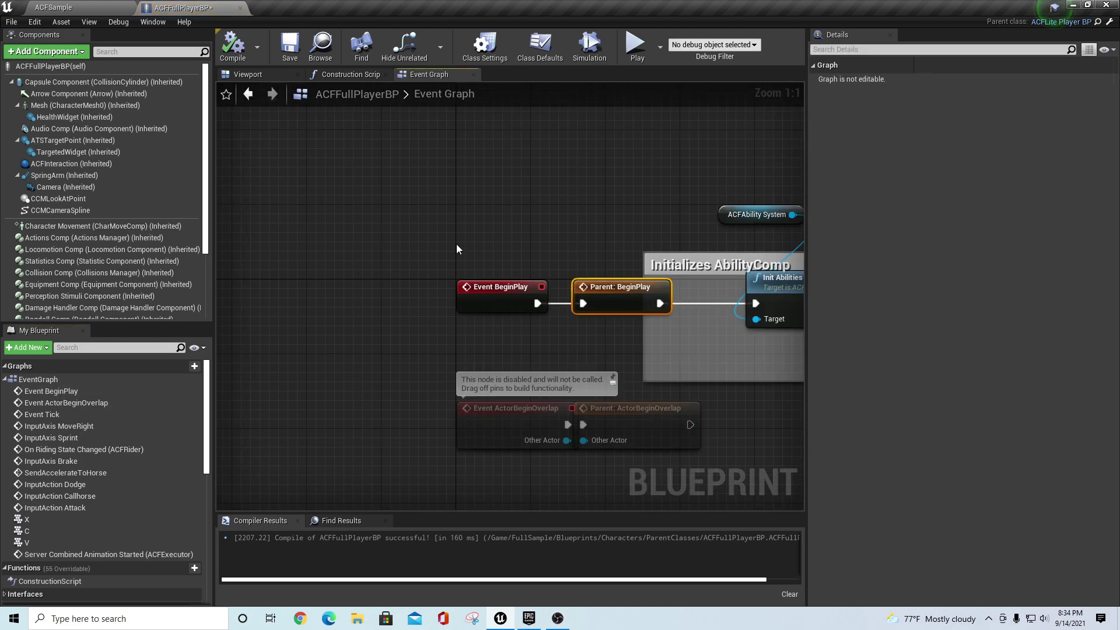
{"action": "left_click", "coordinate": [655, 328]}
{"action": "left_click", "coordinate": [572, 324]}
{"action": "left_click_drag", "start_coordinate": [509, 278], "coordinate": [367, 292]}
{"action": "right_click_drag", "start_coordinate": [406, 341], "coordinate": [372, 266]}
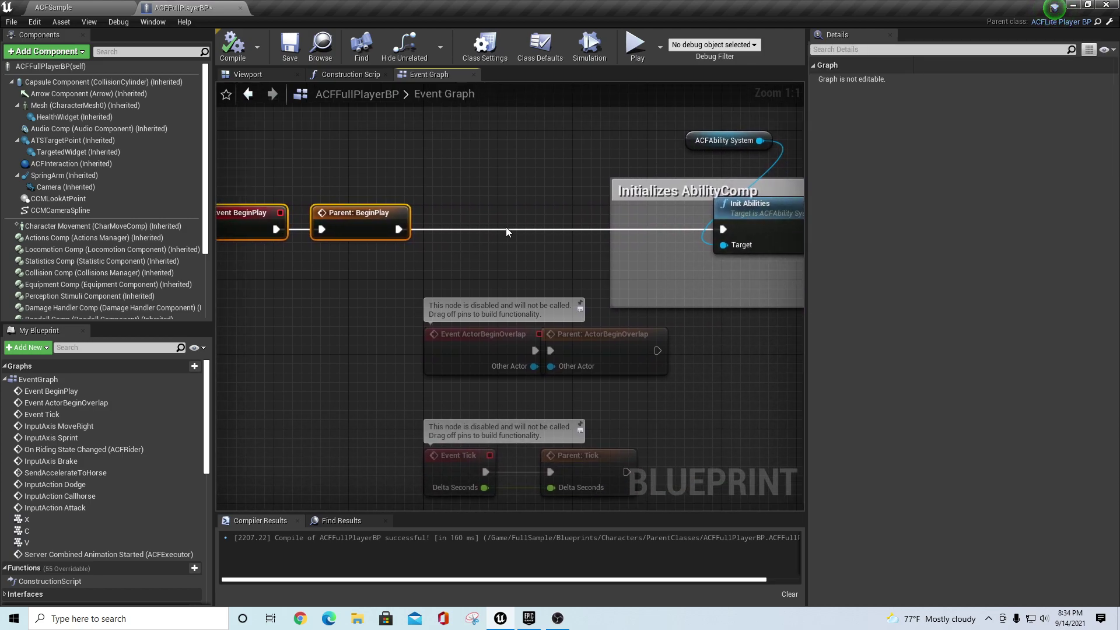
Insert a Hide Bone by Name (Mesh) node between Parent: BeginPlay and Init Abilities
{"action": "left_click", "coordinate": [408, 248]}
{"action": "left_click_drag", "start_coordinate": [399, 229], "coordinate": [484, 188]}
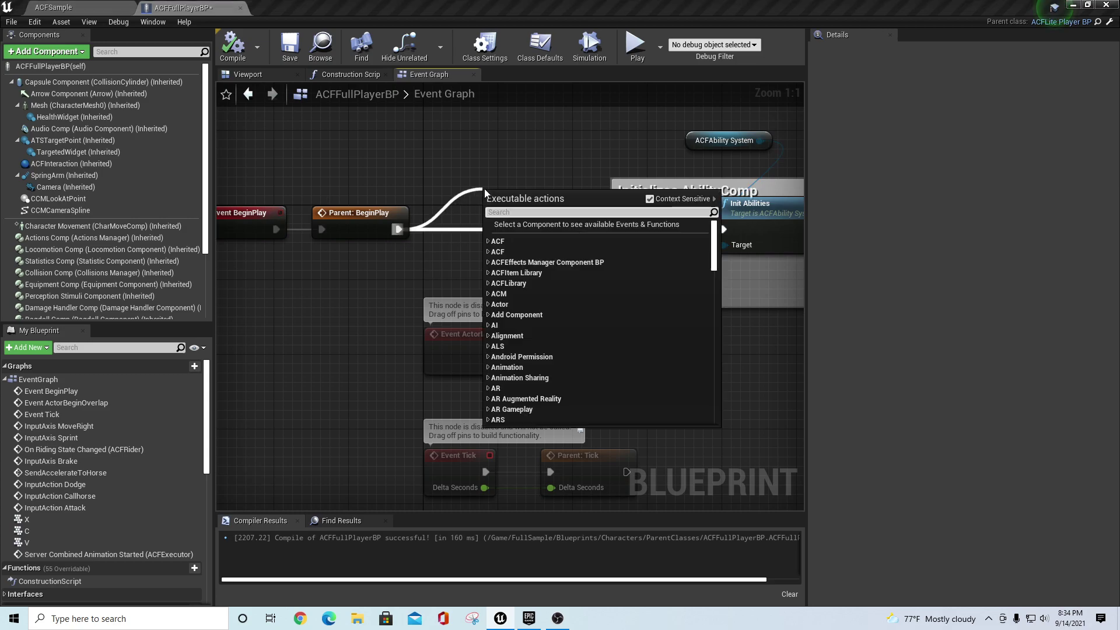
{"action": "type", "text": "hide"}
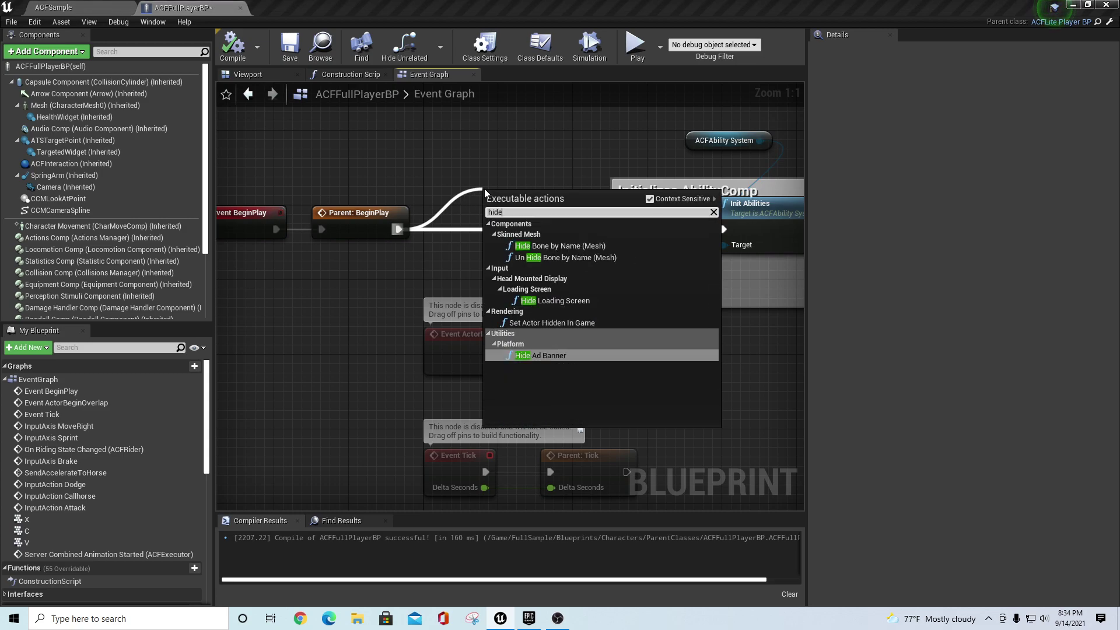
{"action": "left_click", "coordinate": [554, 247]}
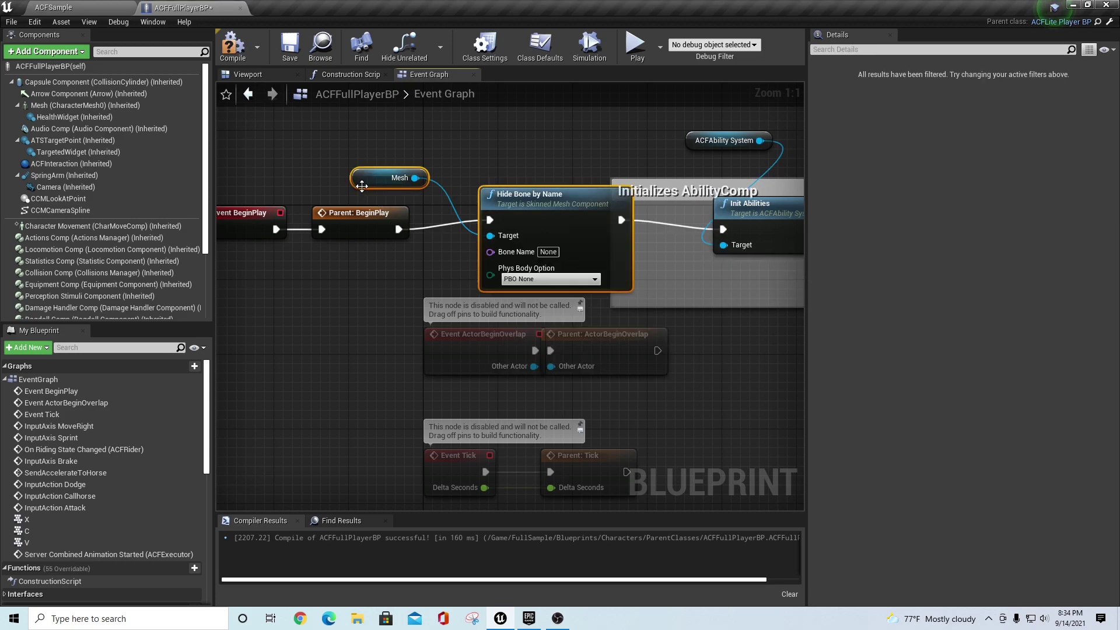
Arrange the Mesh and Hide Bone by Name nodes, set the Bone Name to wp, and compile the blueprint
{"action": "left_click_drag", "start_coordinate": [363, 185], "coordinate": [333, 275]}
{"action": "left_click", "coordinate": [414, 243]}
{"action": "left_click_drag", "start_coordinate": [509, 156], "coordinate": [492, 193]}
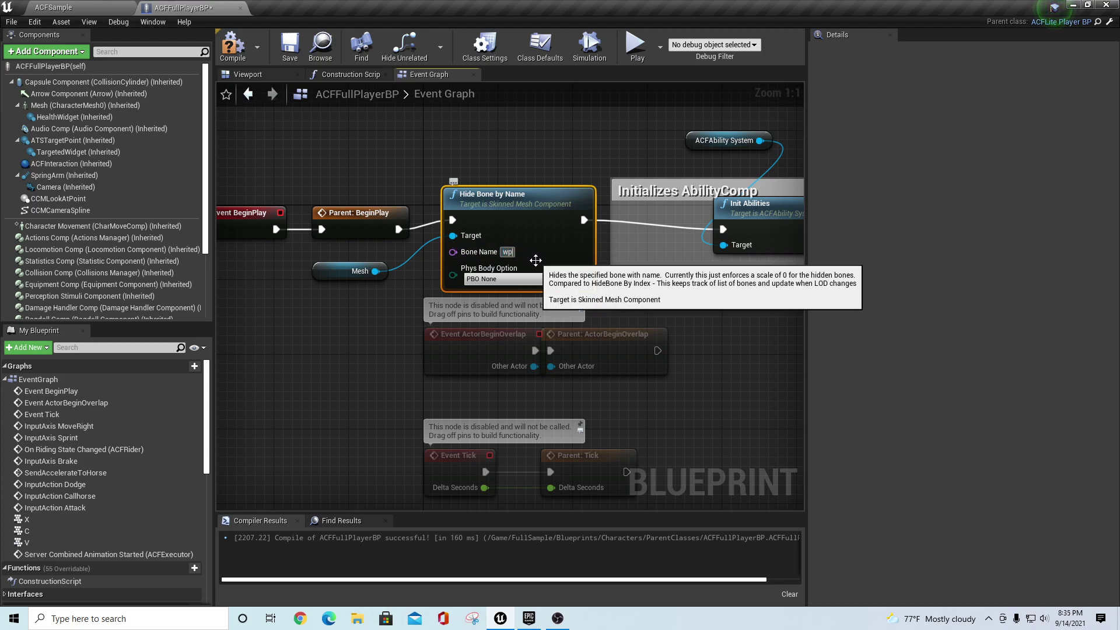
{"action": "left_click", "coordinate": [341, 344]}
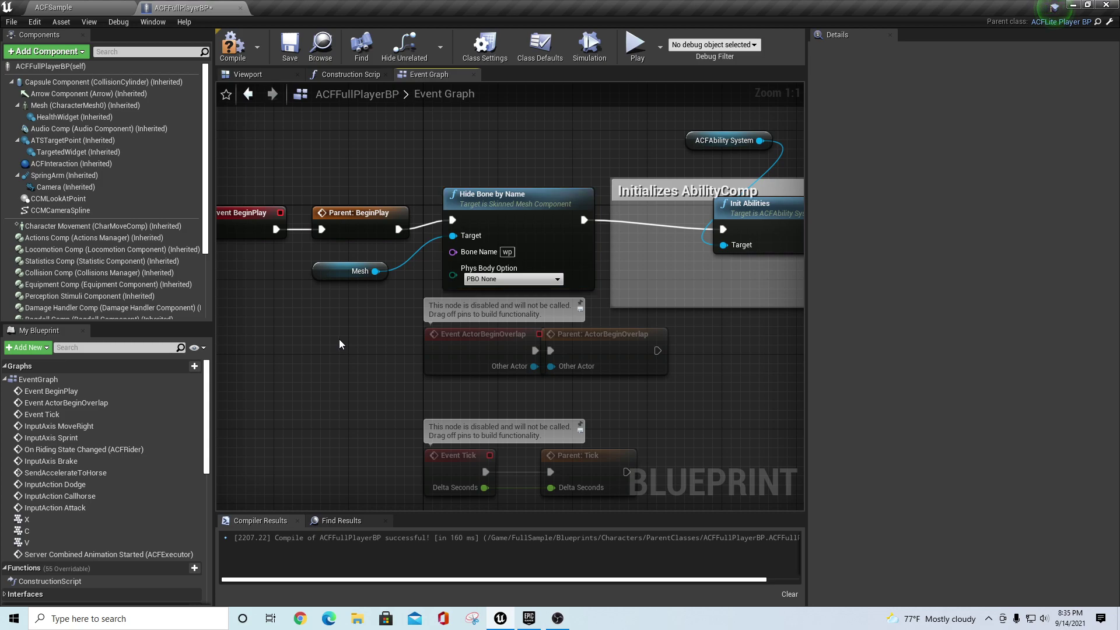
{"action": "left_click", "coordinate": [233, 46]}
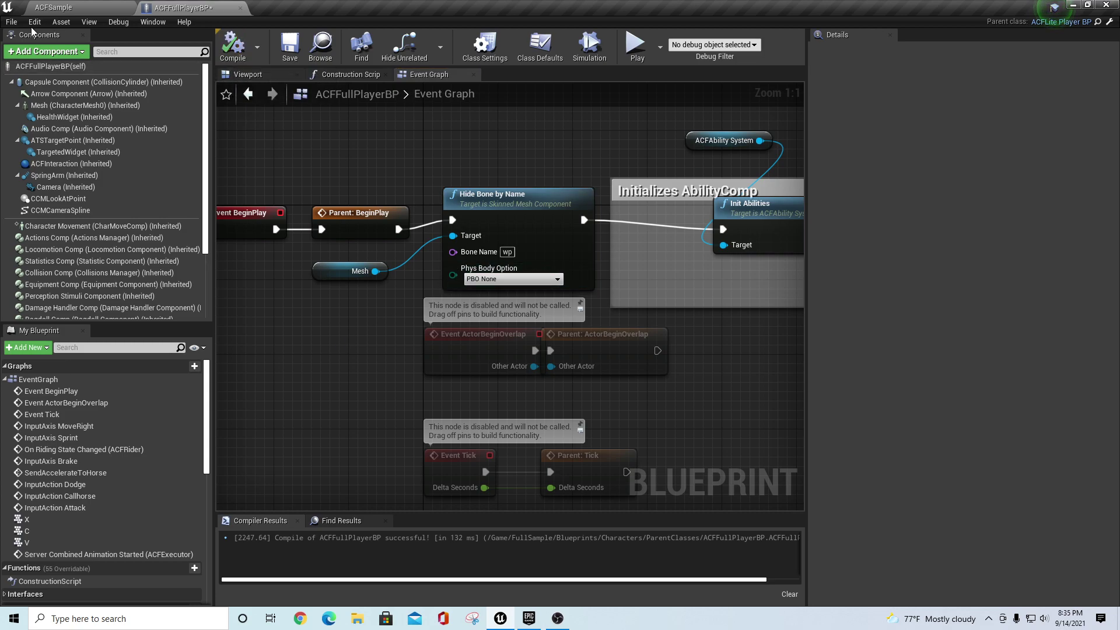
Return to the ACFSample level, play it full screen, and run the barbarian around to check its look and movement animations
{"action": "left_click", "coordinate": [238, 74]}
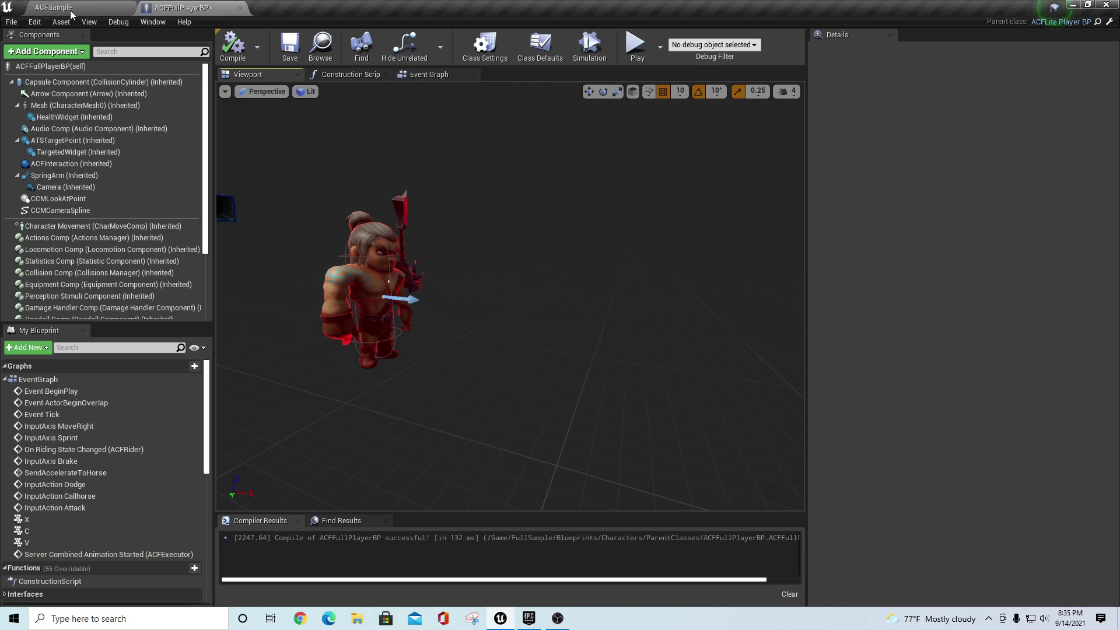
{"action": "left_click", "coordinate": [72, 8]}
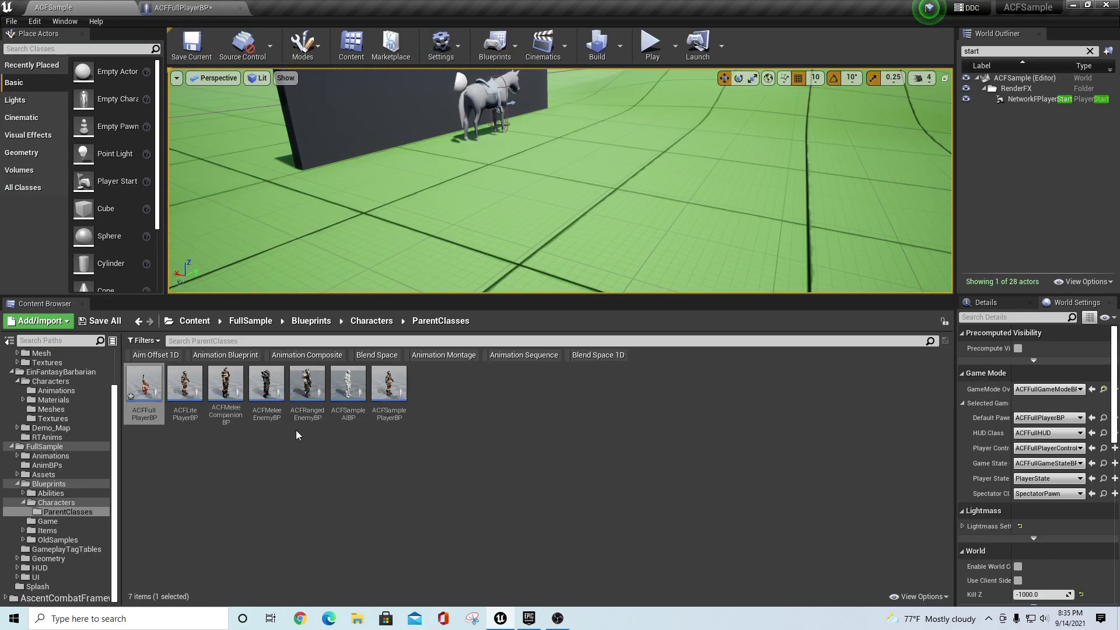
{"action": "left_click", "coordinate": [652, 43]}
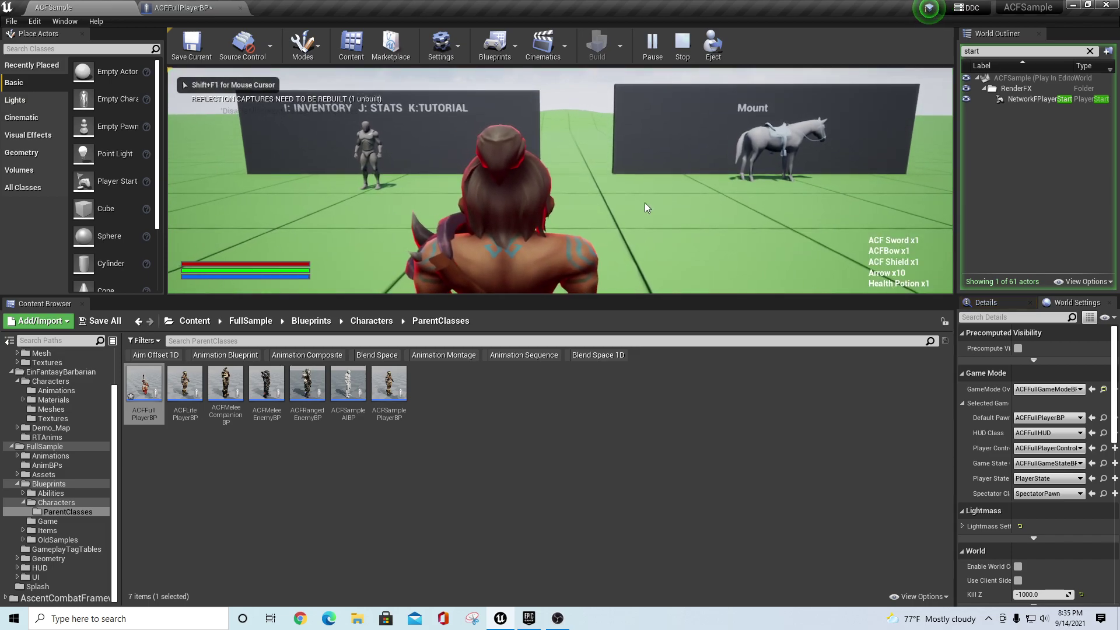
{"action": "key", "text": "F11"}
{"action": "key", "text": "w"}
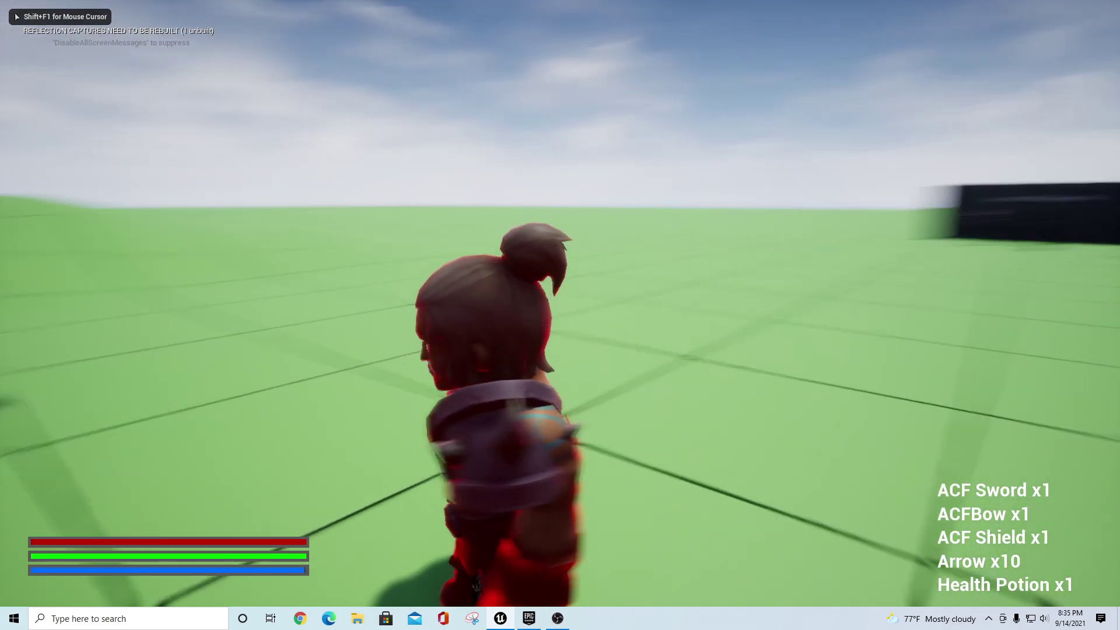
{"action": "key", "text": "w"}
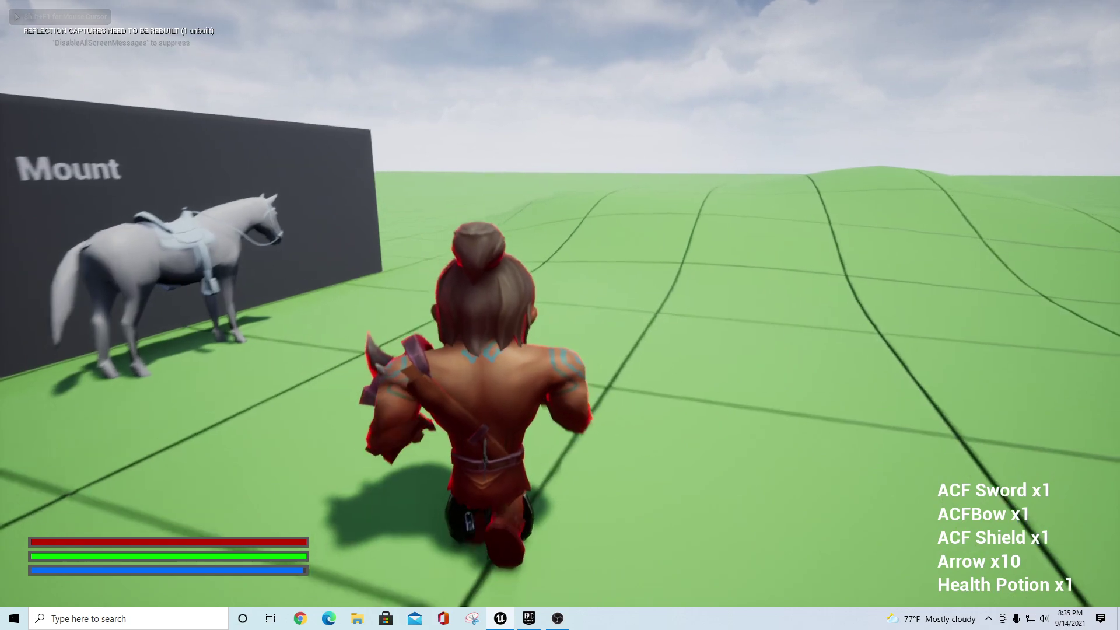
{"action": "key", "text": "w"}
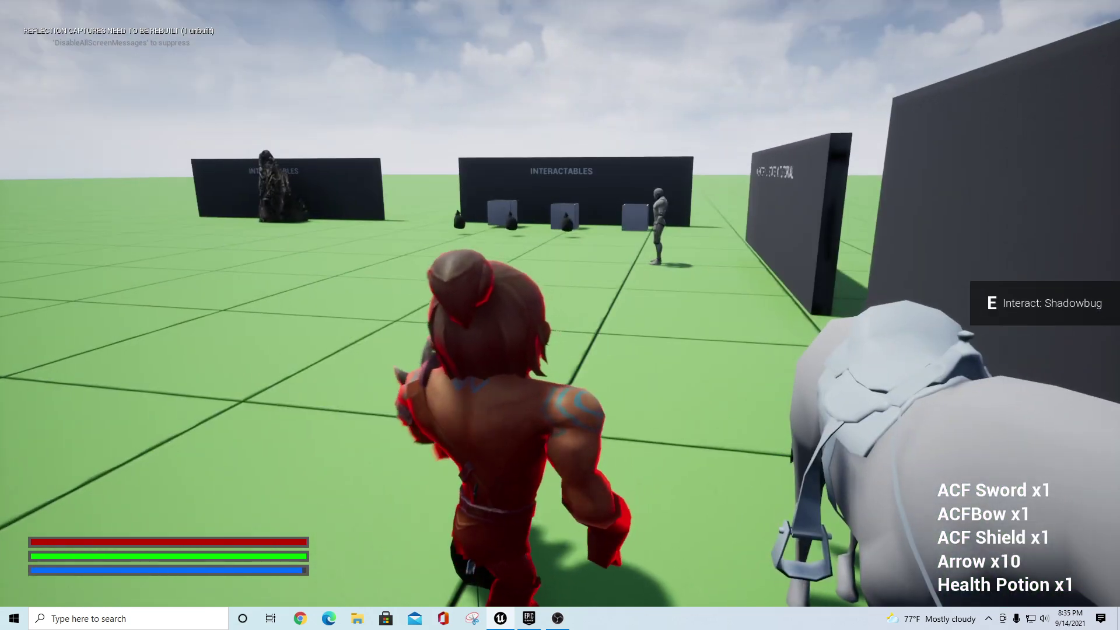
{"action": "key", "text": "w"}
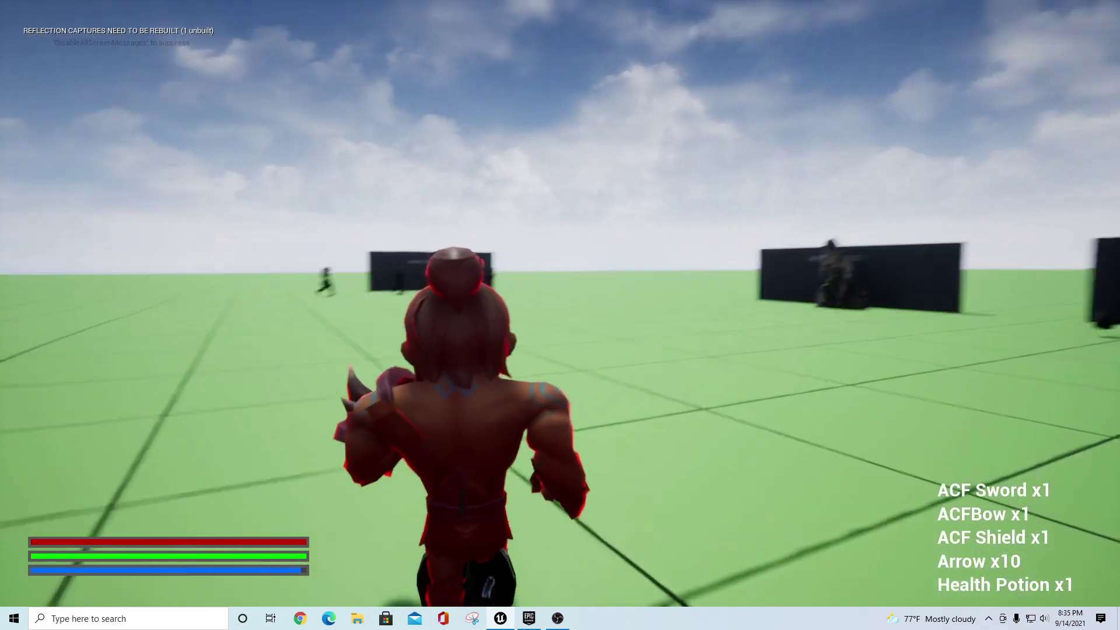
{"action": "key", "text": "w"}
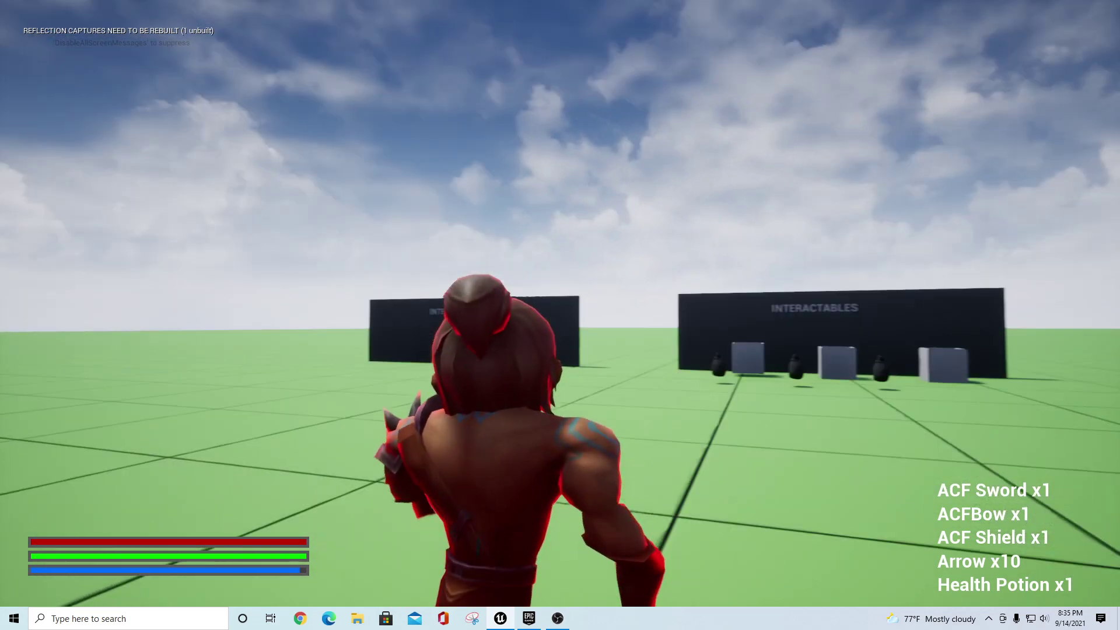
{"action": "key", "text": "w"}
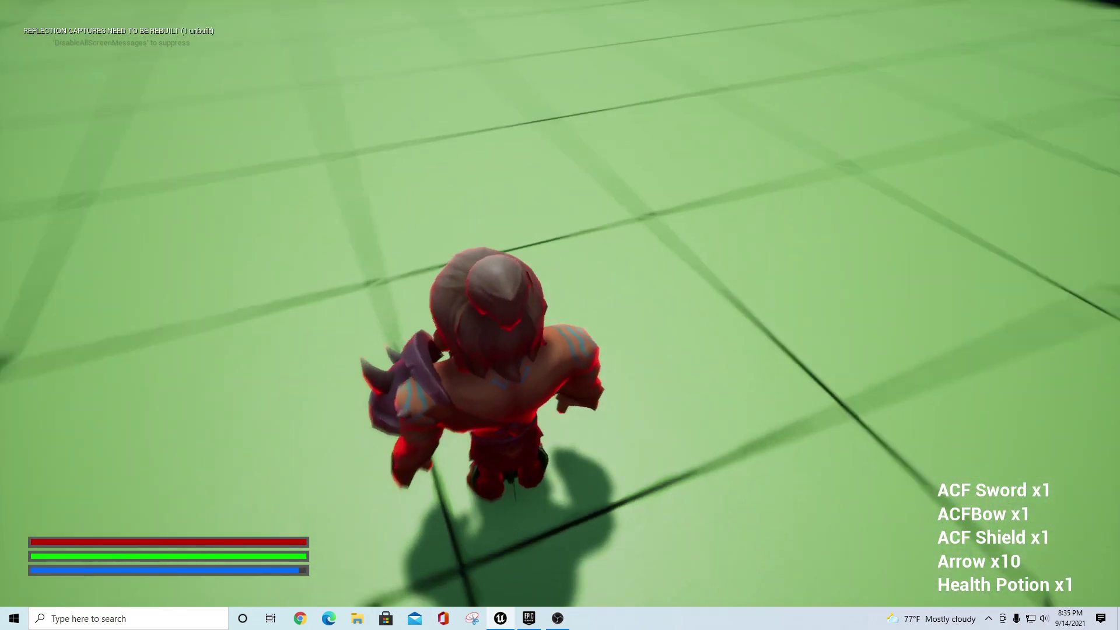
{"action": "key", "text": "w"}
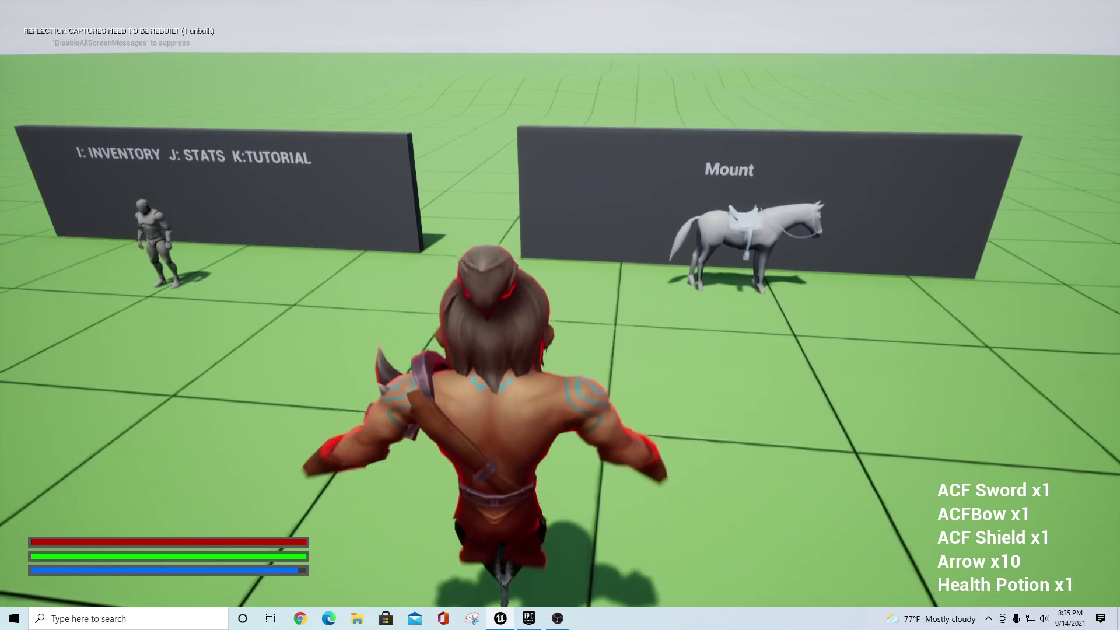
{"action": "key", "text": "w"}
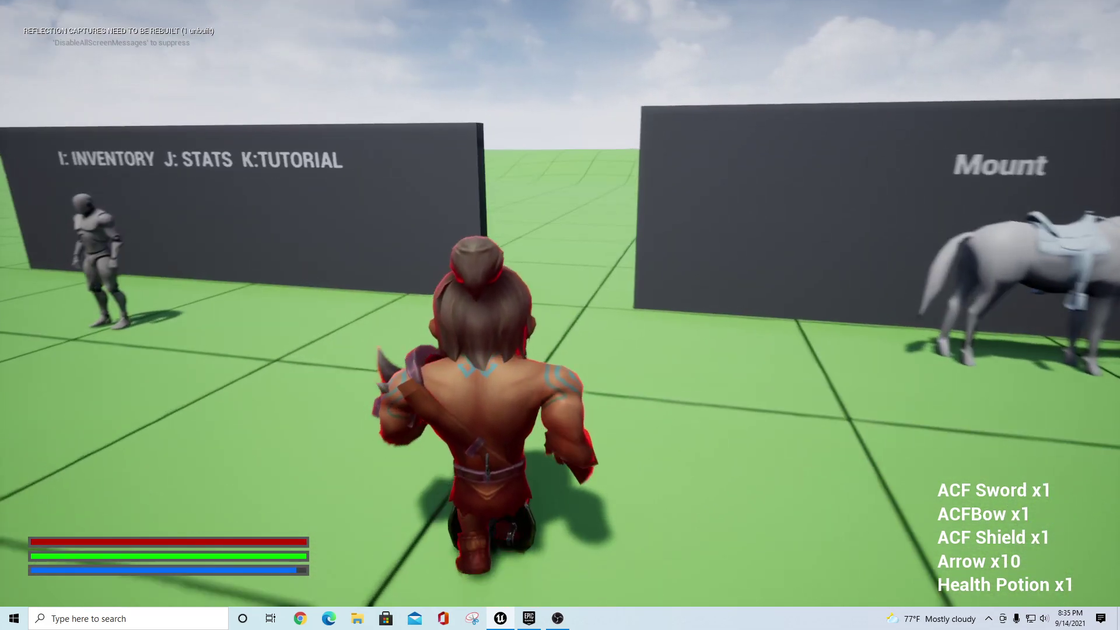
{"action": "key", "text": "w"}
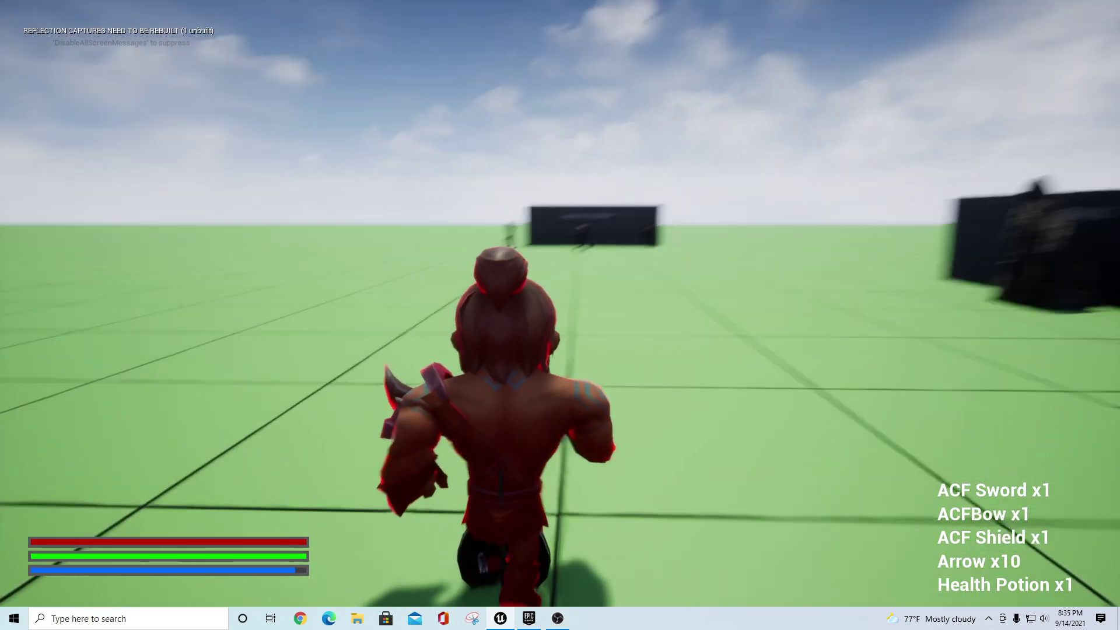
{"action": "key", "text": "w"}
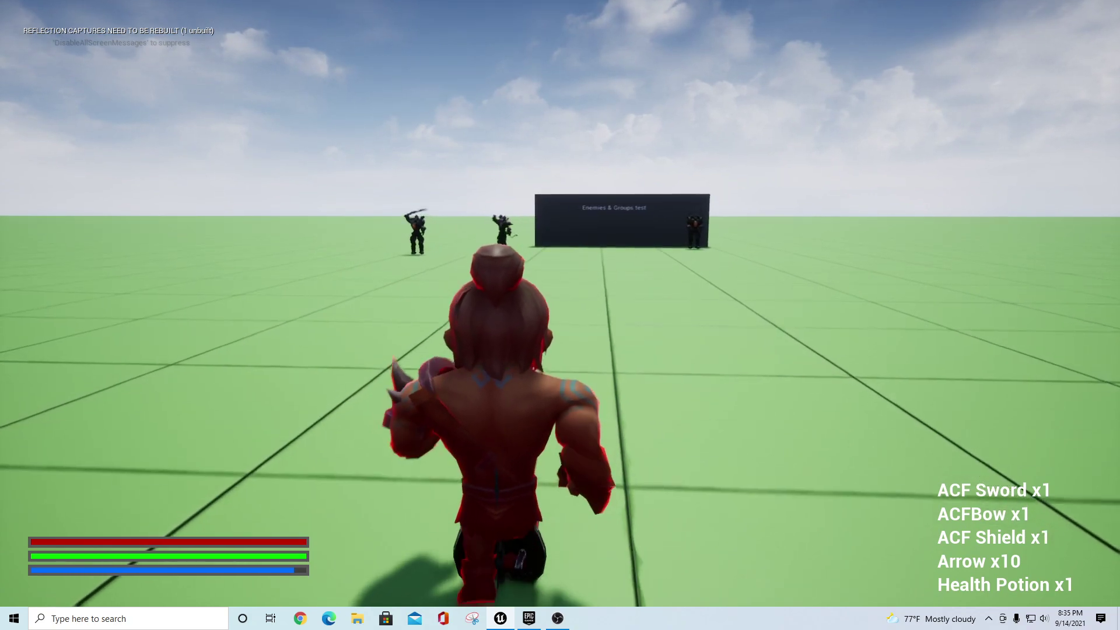
Test the barbarian's attacks against the enemies near the Enemies & Groups test wall, then stop the play session and leave full screen
{"action": "key", "text": "w"}
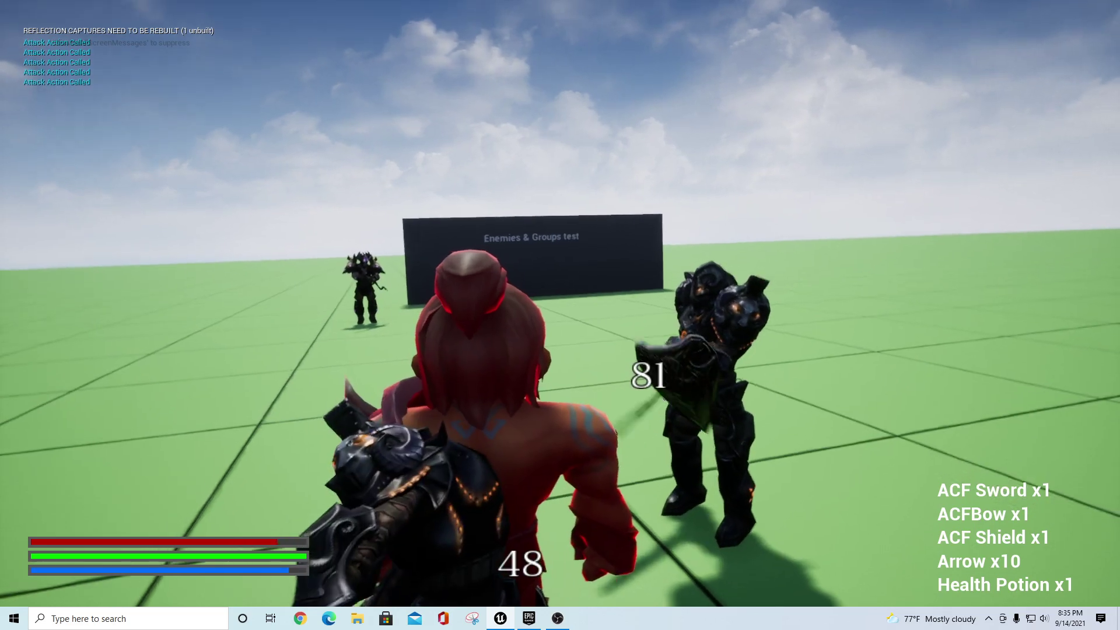
{"action": "key", "text": "w"}
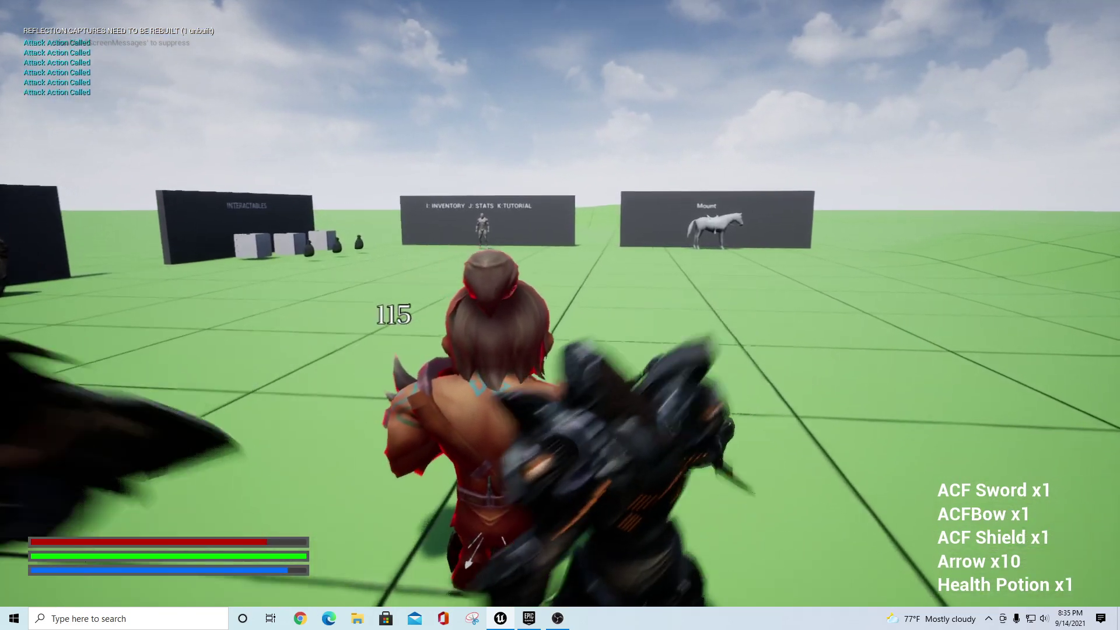
{"action": "key", "text": "Escape"}
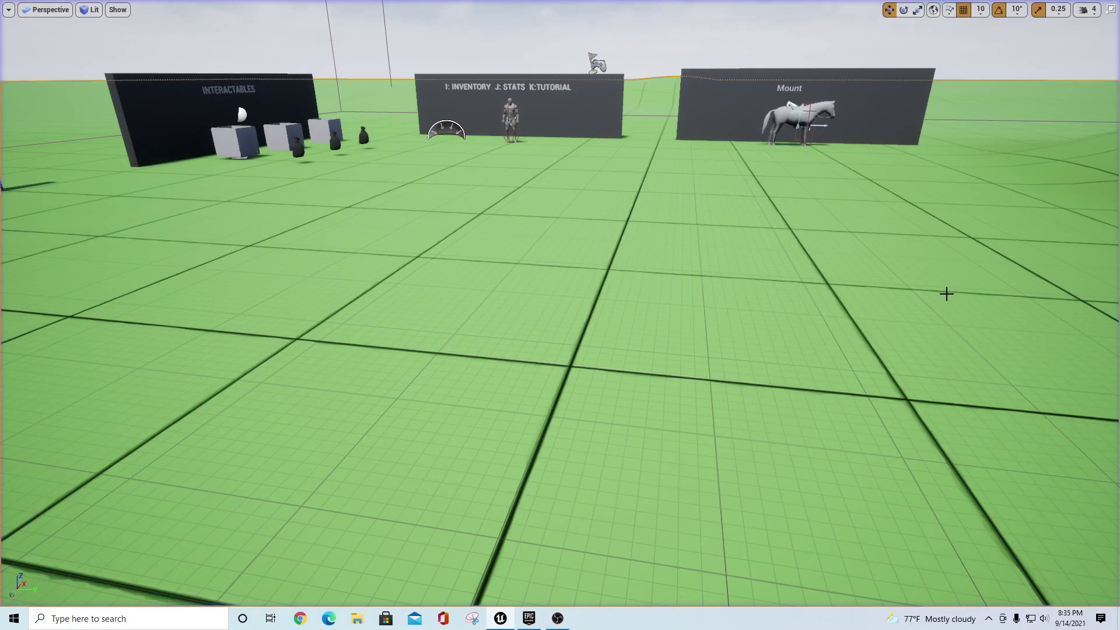
{"action": "key", "text": "F11"}
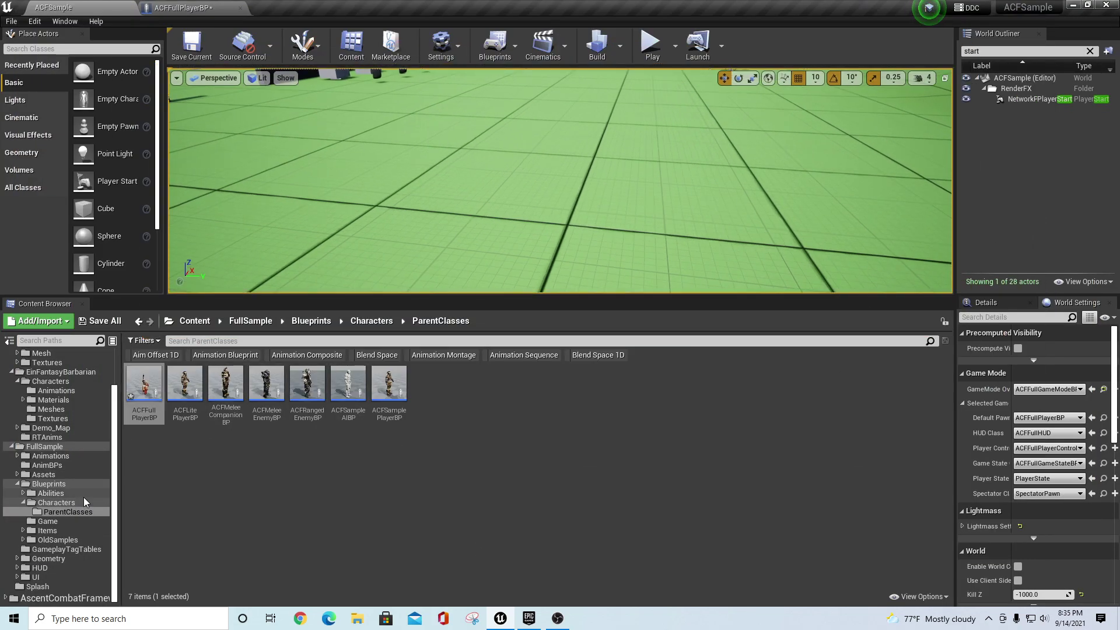
{"action": "left_click", "coordinate": [556, 620]}
{"action": "left_click", "coordinate": [558, 620]}
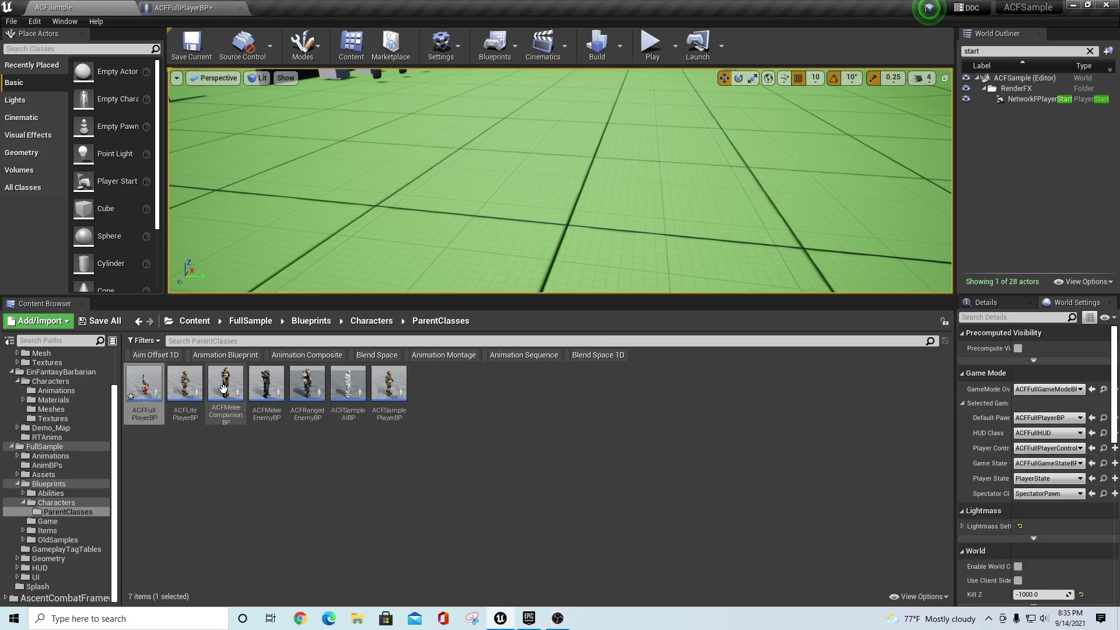
Filter the Content Browser to Skeleton assets, list those in the FullSample folder, and collapse its Blueprints subfolder
{"action": "left_click", "coordinate": [143, 341]}
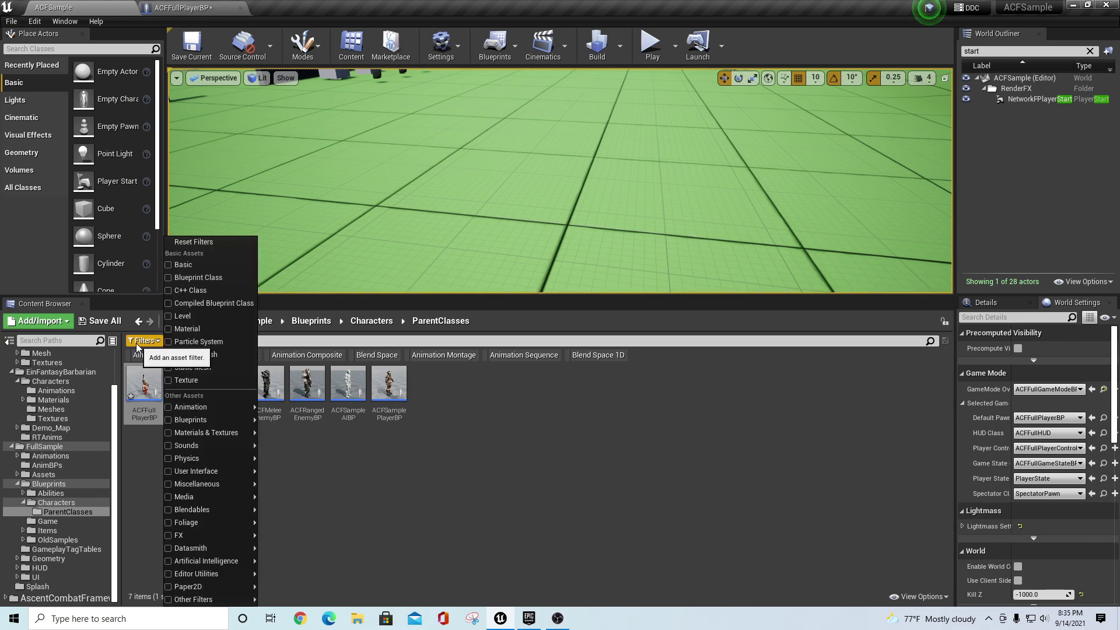
{"action": "mouse_move", "coordinate": [198, 407]}
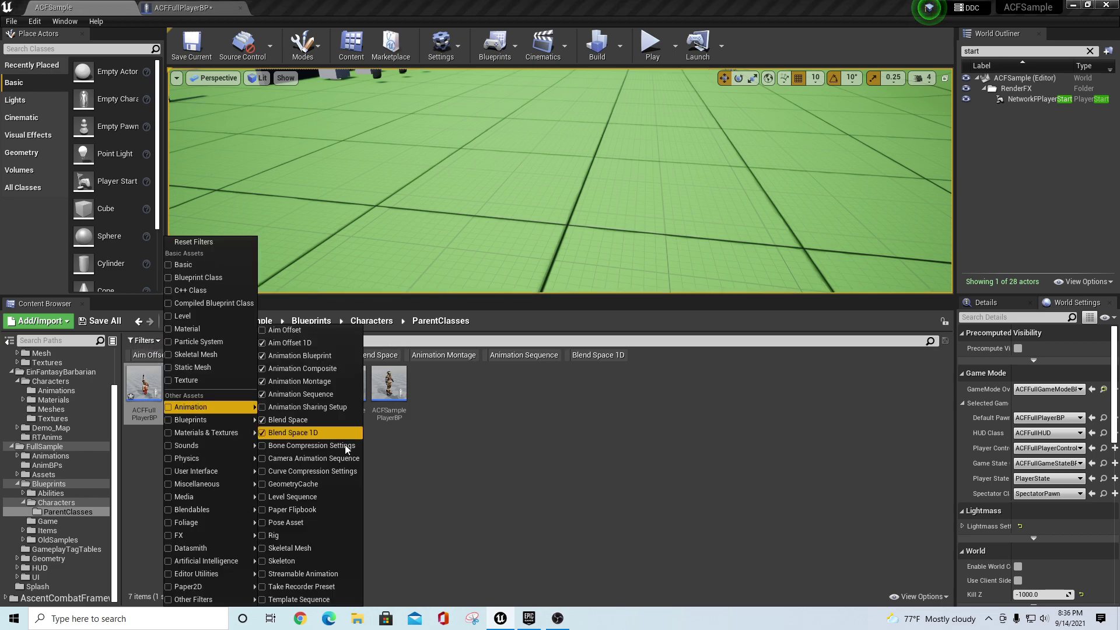
{"action": "left_click", "coordinate": [263, 562]}
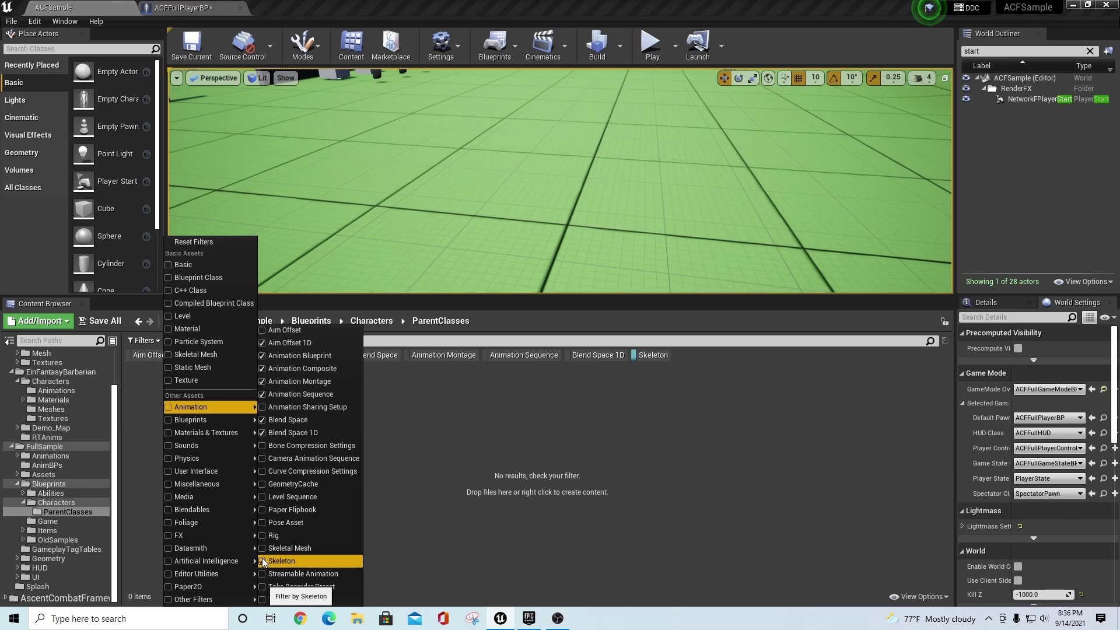
{"action": "left_click", "coordinate": [620, 452]}
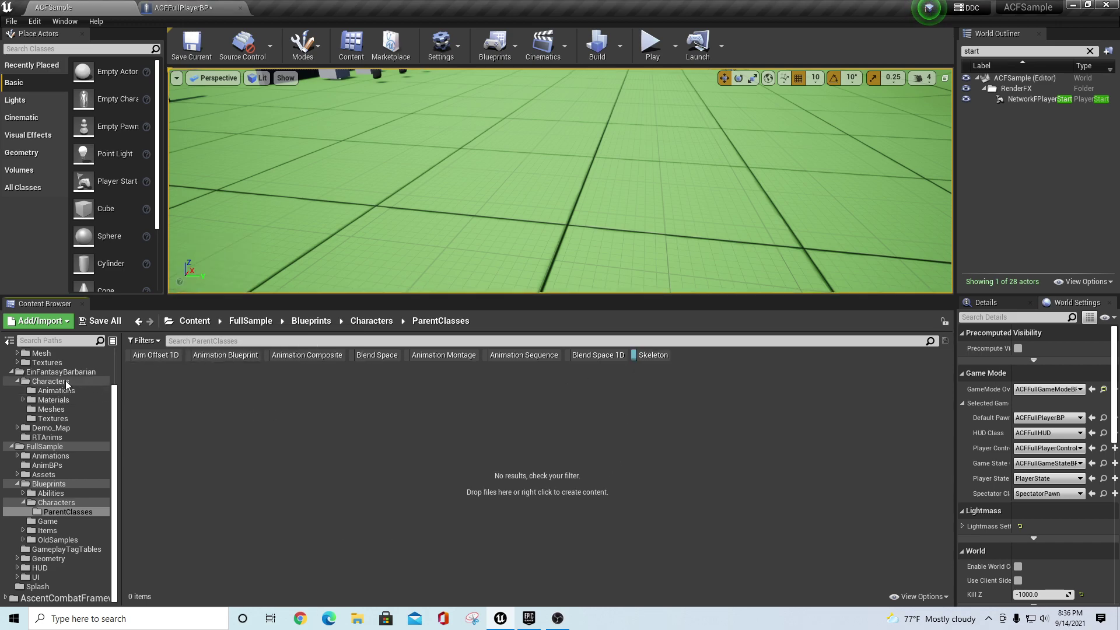
{"action": "left_click", "coordinate": [52, 446]}
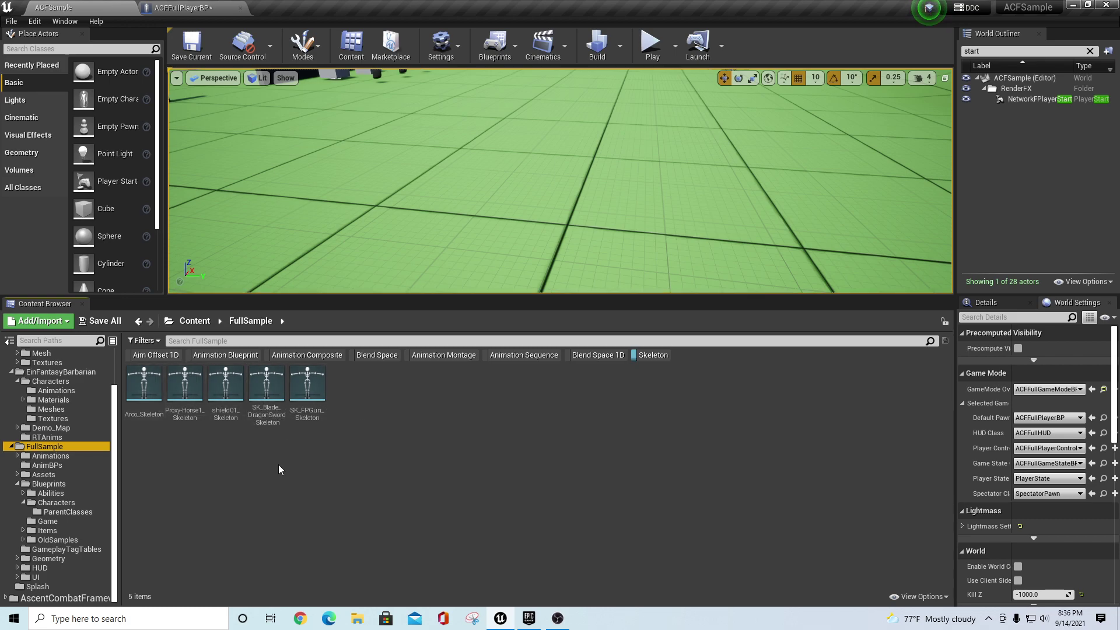
{"action": "left_click", "coordinate": [18, 484]}
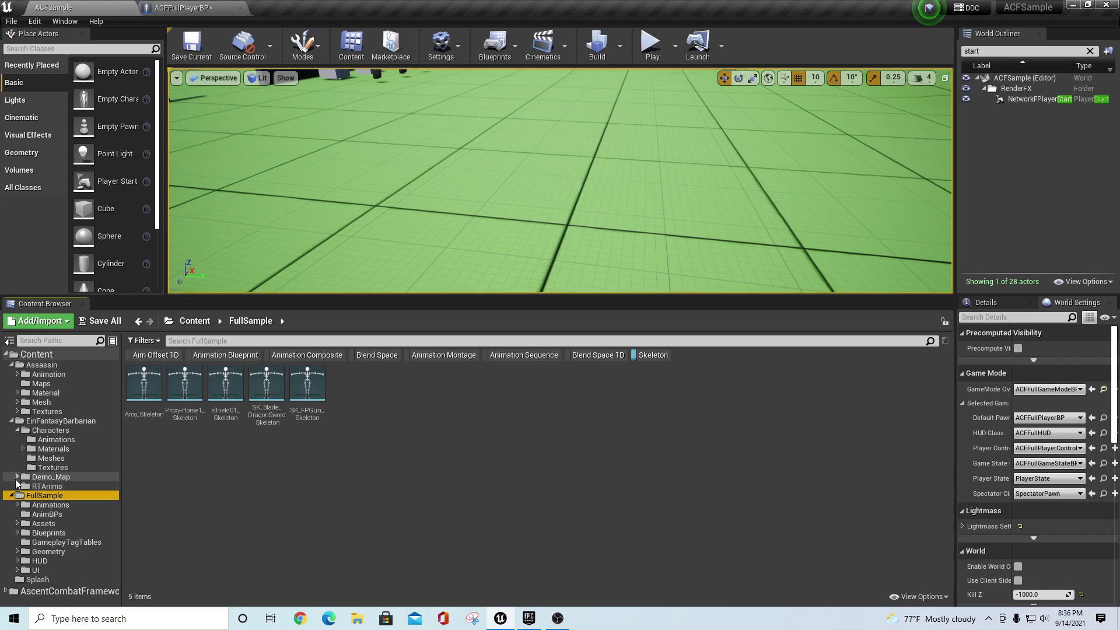
Open UE4_Mannequin_Skeleton from the AscentCombatFramework content, show its skeleton tree, and inspect the Shield socket under Hand_L
{"action": "left_click", "coordinate": [43, 591]}
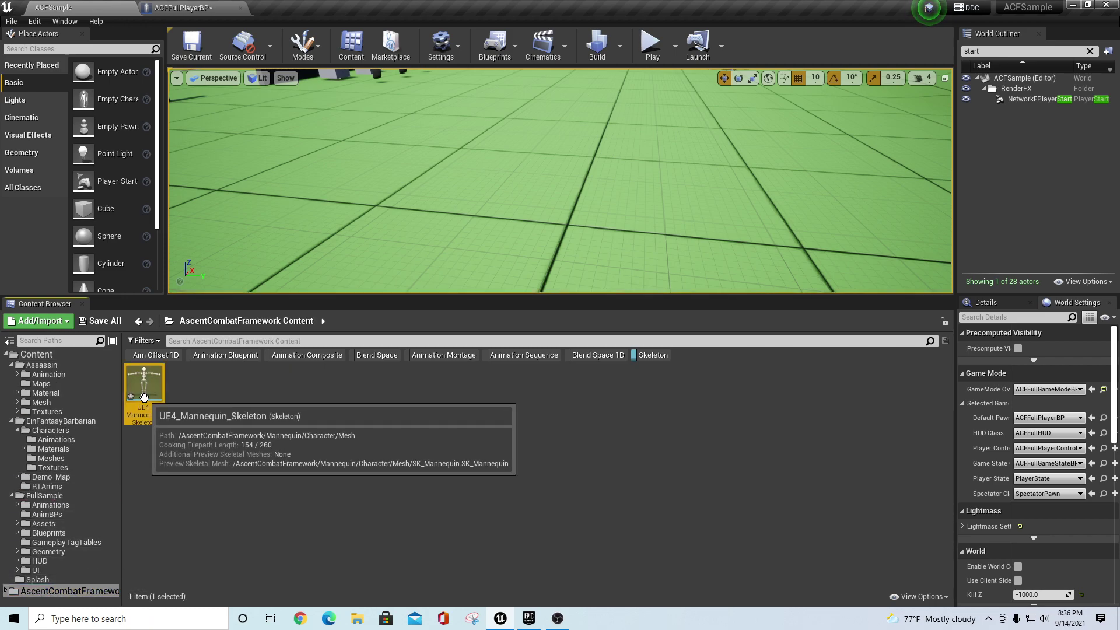
{"action": "double_click", "coordinate": [143, 415]}
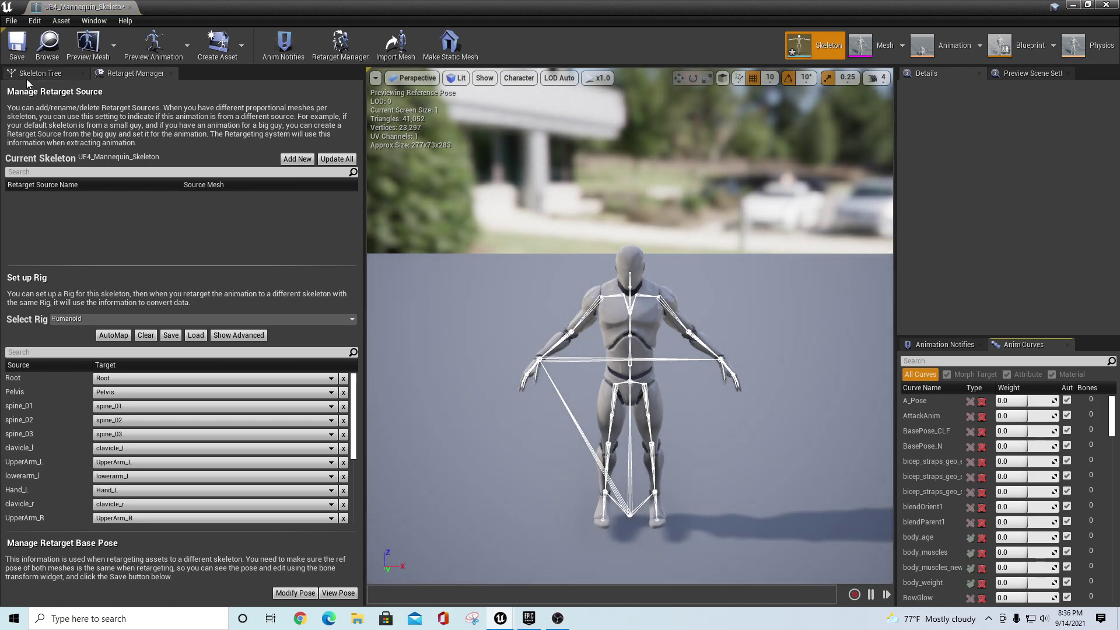
{"action": "left_click", "coordinate": [27, 73]}
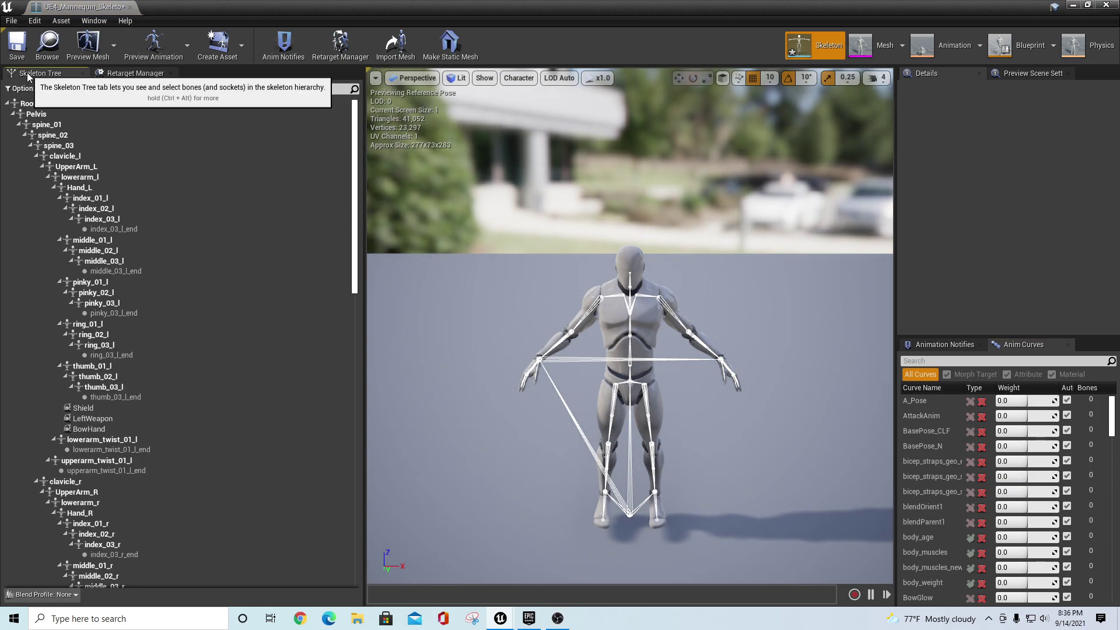
{"action": "left_click", "coordinate": [93, 408]}
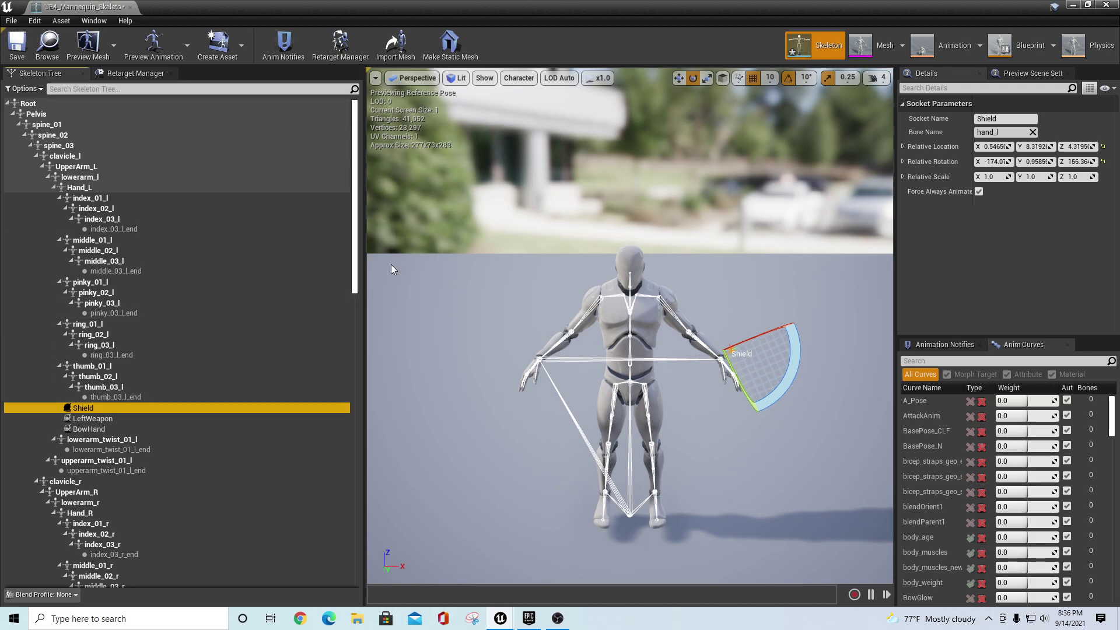
{"action": "left_click_drag", "start_coordinate": [358, 269], "coordinate": [240, 270]}
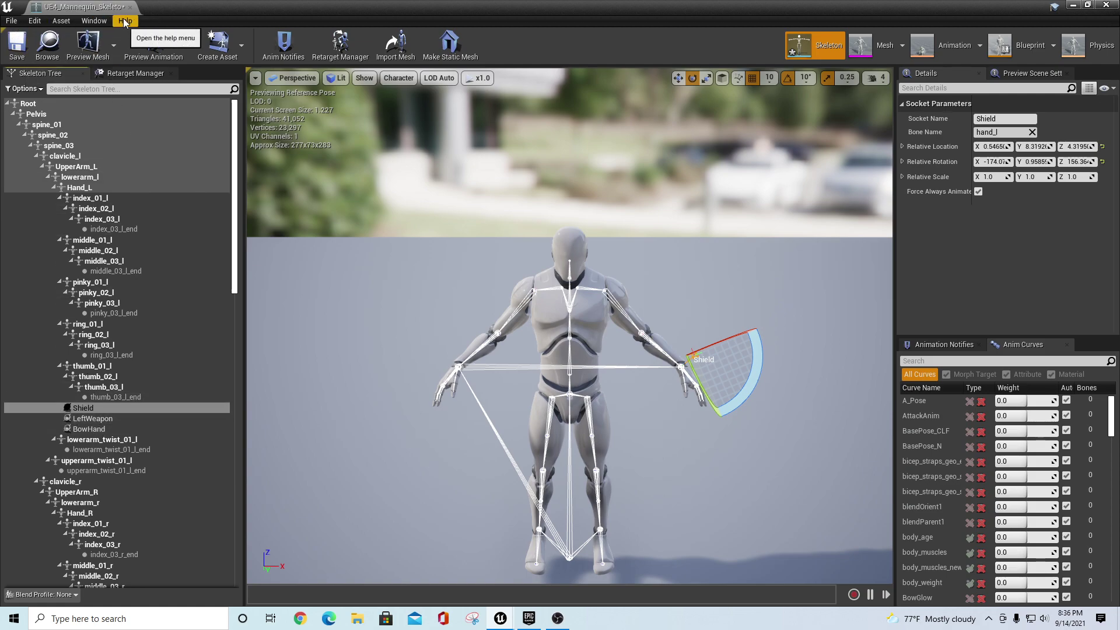
Open the Male_Barbarian_001 skeleton from the EinFantasyBarbarian folder and show its skeleton tree
{"action": "left_click", "coordinate": [1078, 6]}
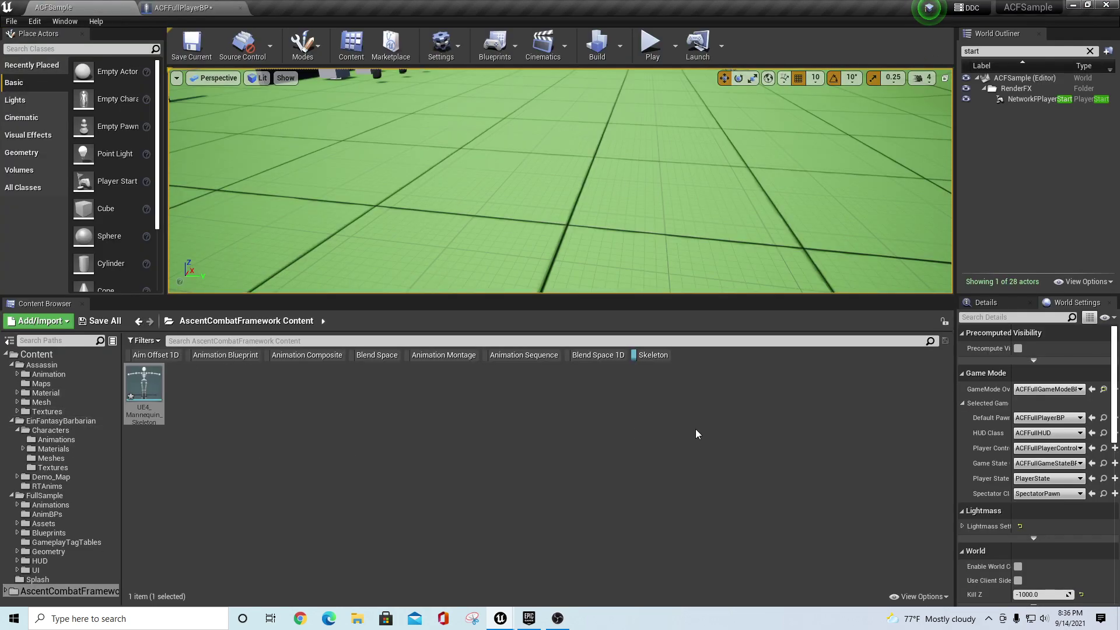
{"action": "left_click", "coordinate": [75, 422]}
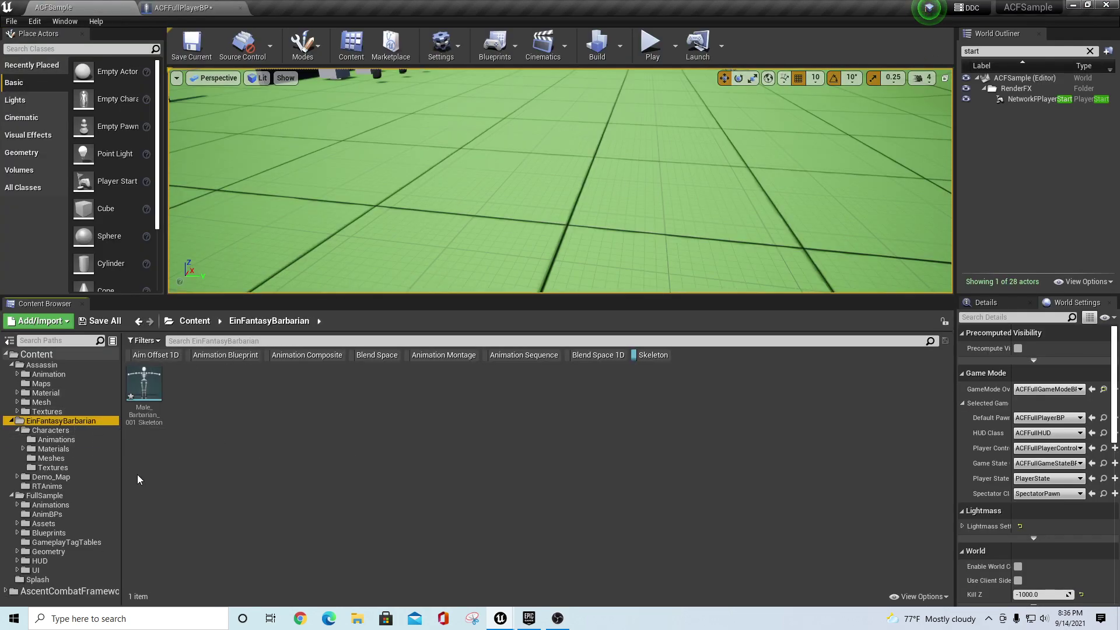
{"action": "left_click", "coordinate": [150, 386]}
{"action": "double_click", "coordinate": [149, 387]}
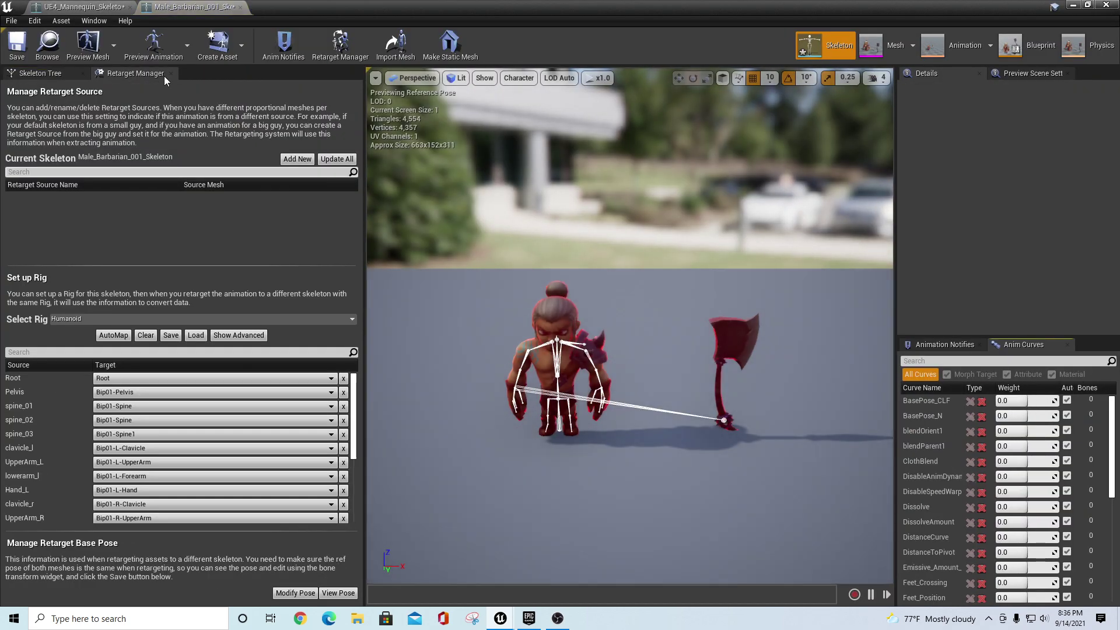
{"action": "left_click", "coordinate": [43, 75]}
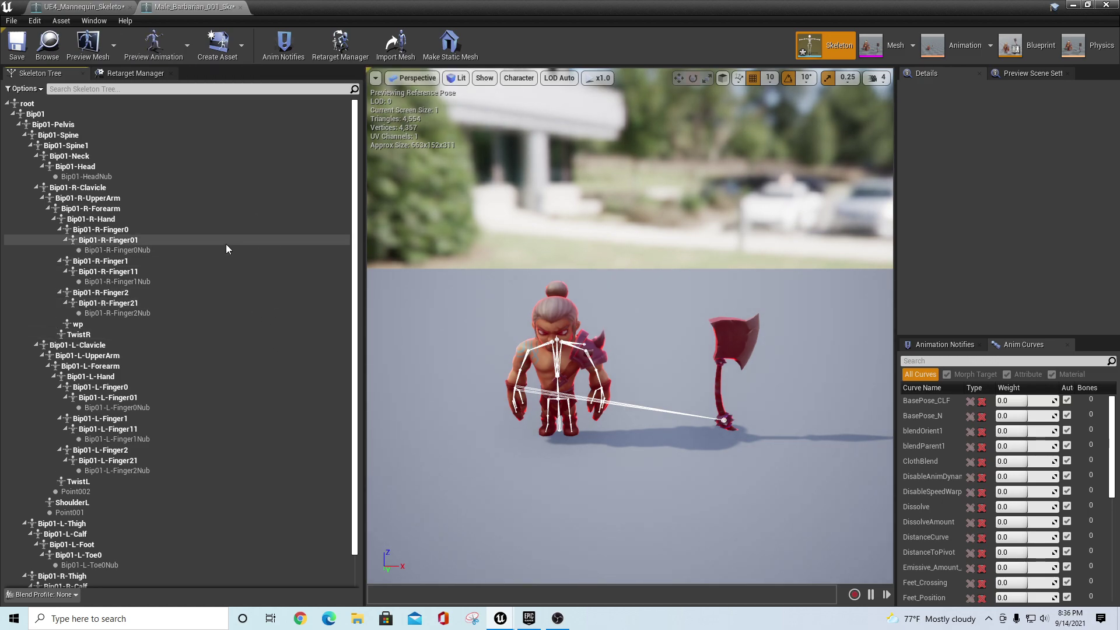
In the mannequin skeleton, check the Hand_L sockets and copy Shield, LeftWeapon and BowHand together
{"action": "left_click", "coordinate": [95, 7]}
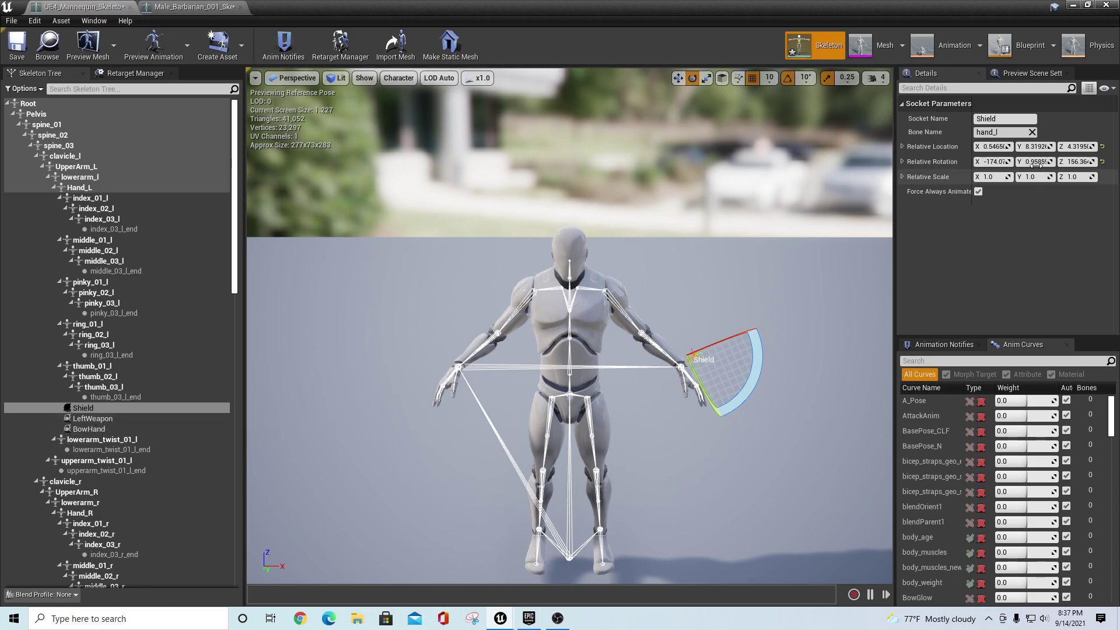
{"action": "left_click_drag", "start_coordinate": [894, 153], "coordinate": [806, 153]}
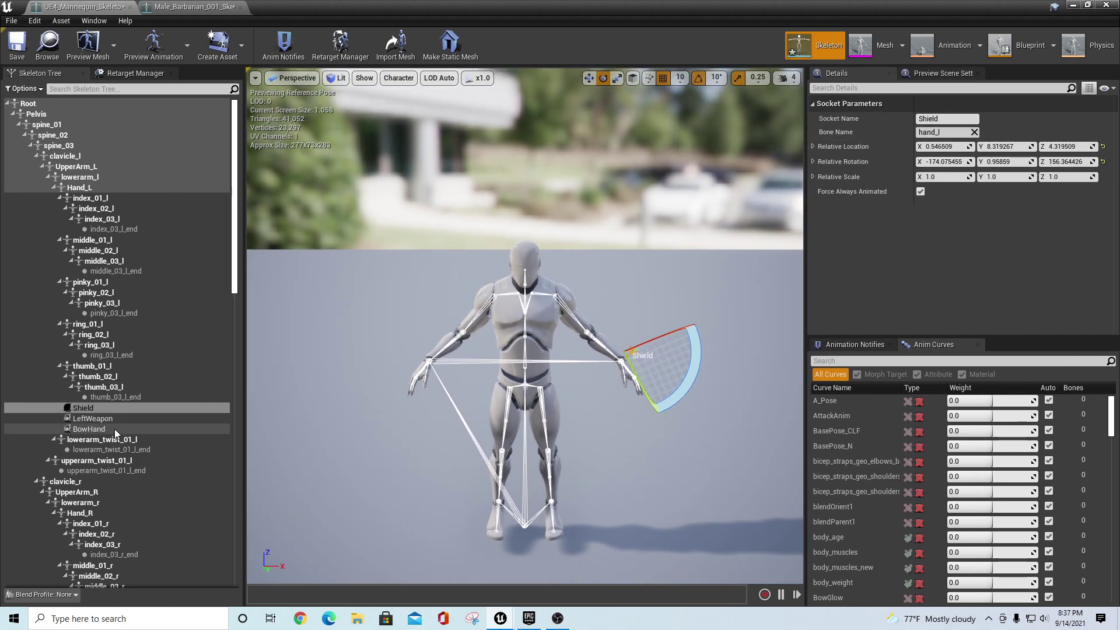
{"action": "left_click", "coordinate": [88, 418]}
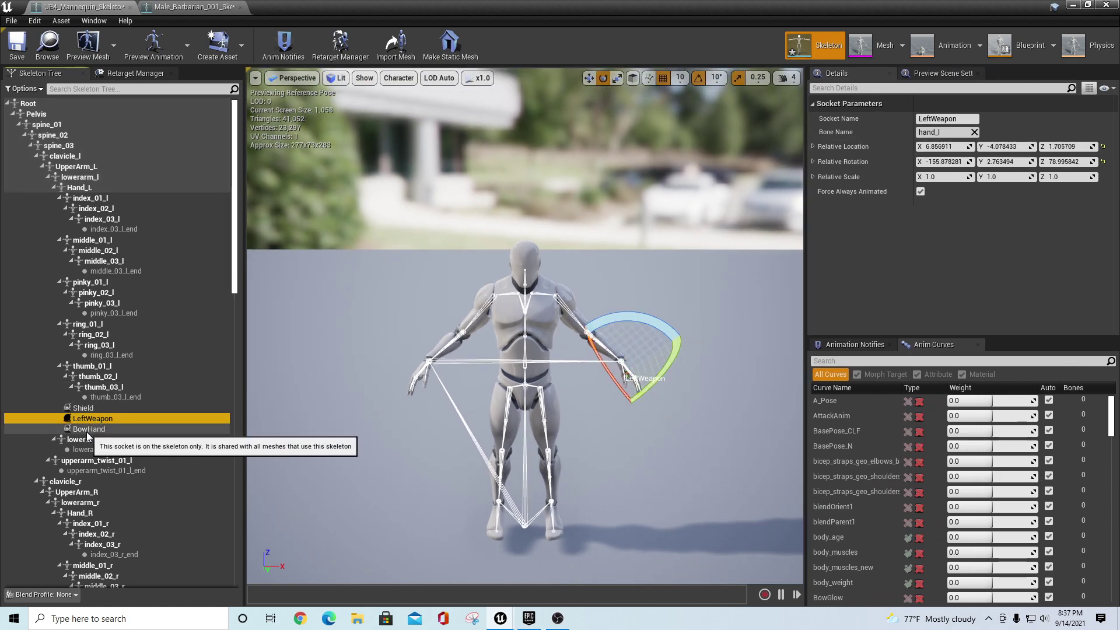
{"action": "left_click", "coordinate": [87, 431]}
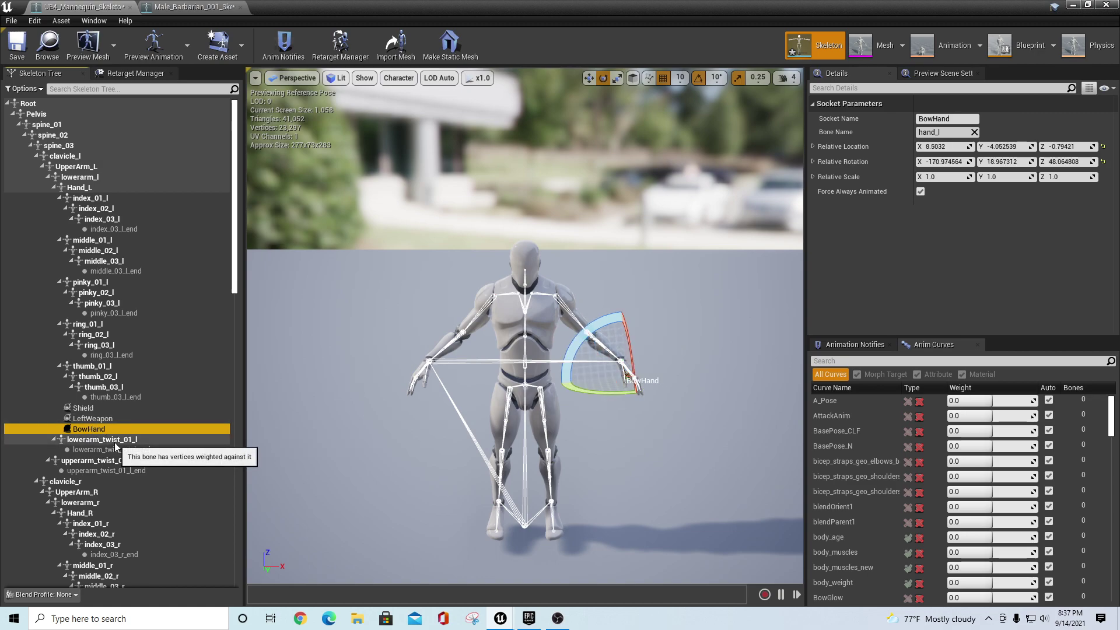
{"action": "left_click", "coordinate": [82, 409], "text": "shift"}
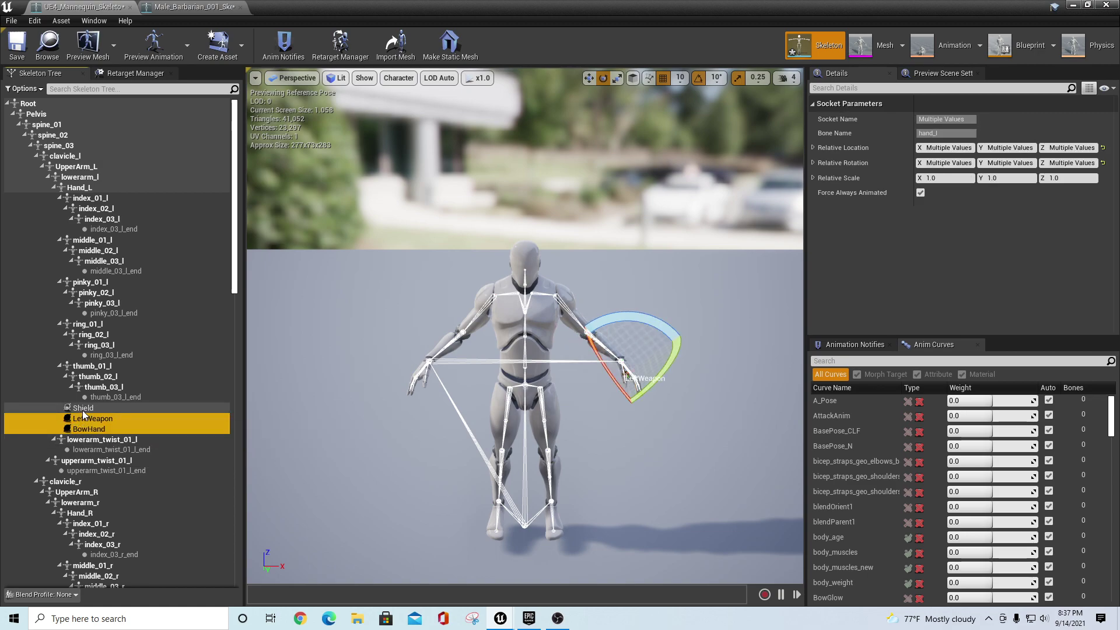
{"action": "right_click", "coordinate": [83, 410]}
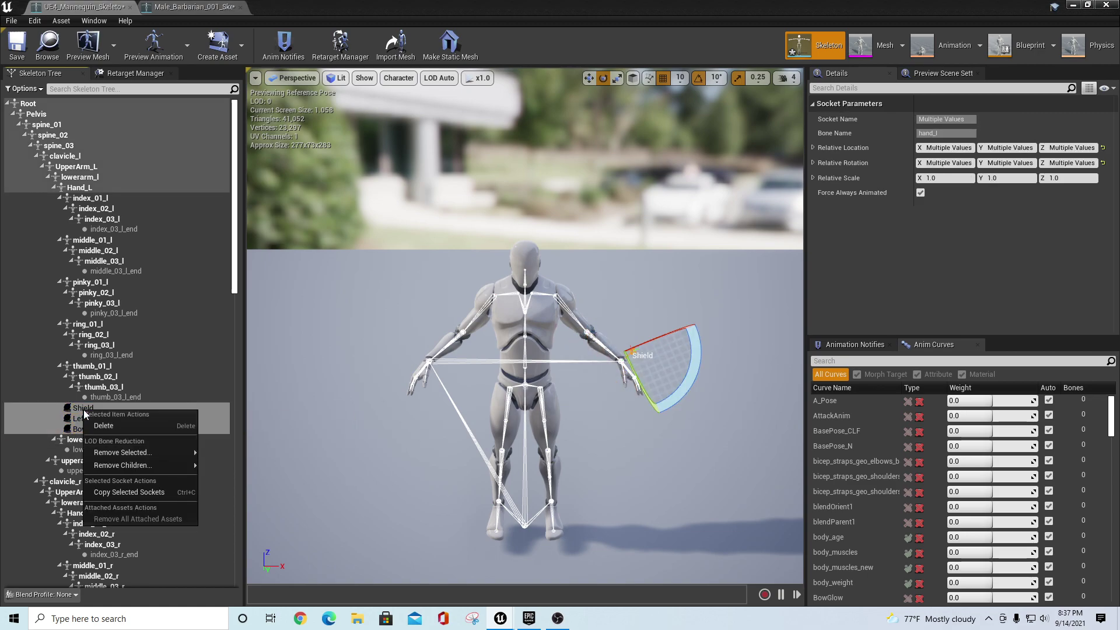
{"action": "left_click", "coordinate": [129, 488]}
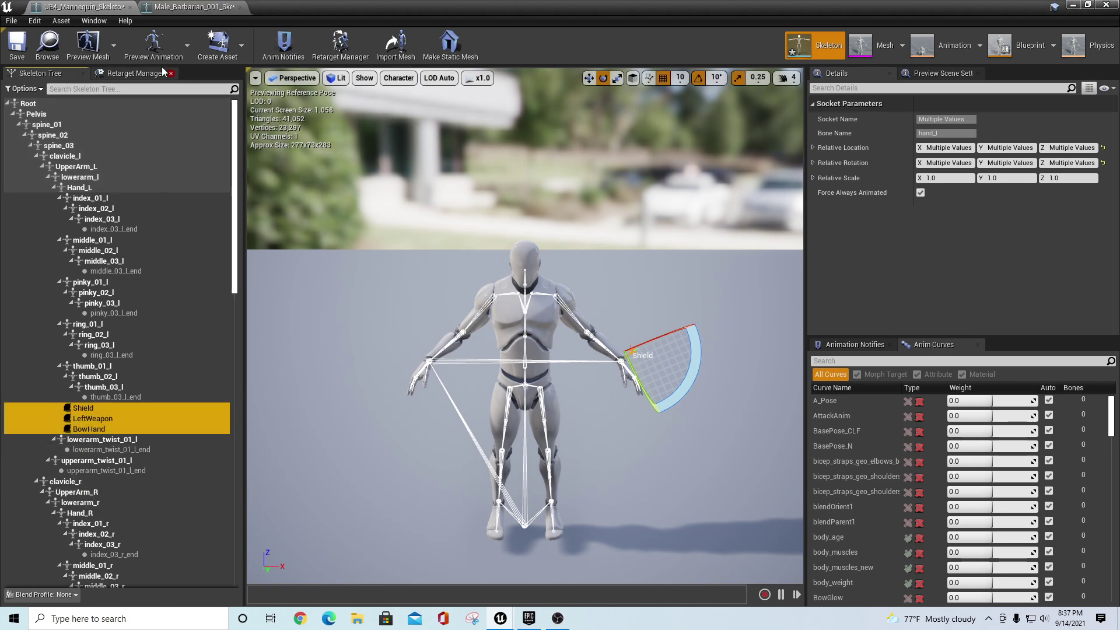
Paste the copied sockets onto the barbarian's Bip01-L-Hand bone and check the pasted BowHand socket
{"action": "left_click", "coordinate": [192, 7]}
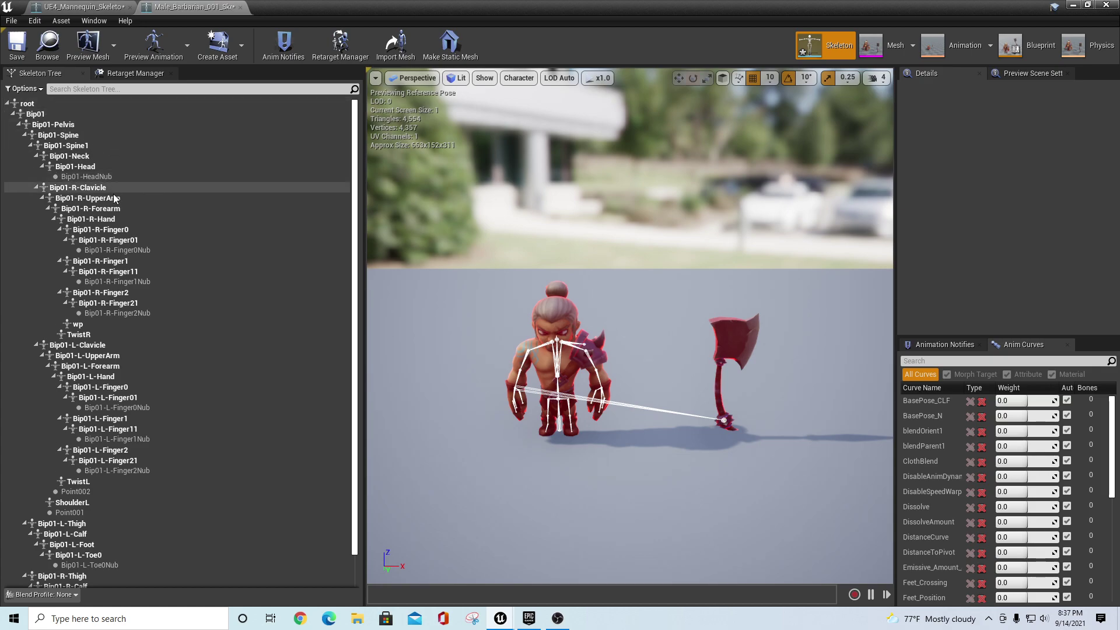
{"action": "left_click", "coordinate": [143, 376]}
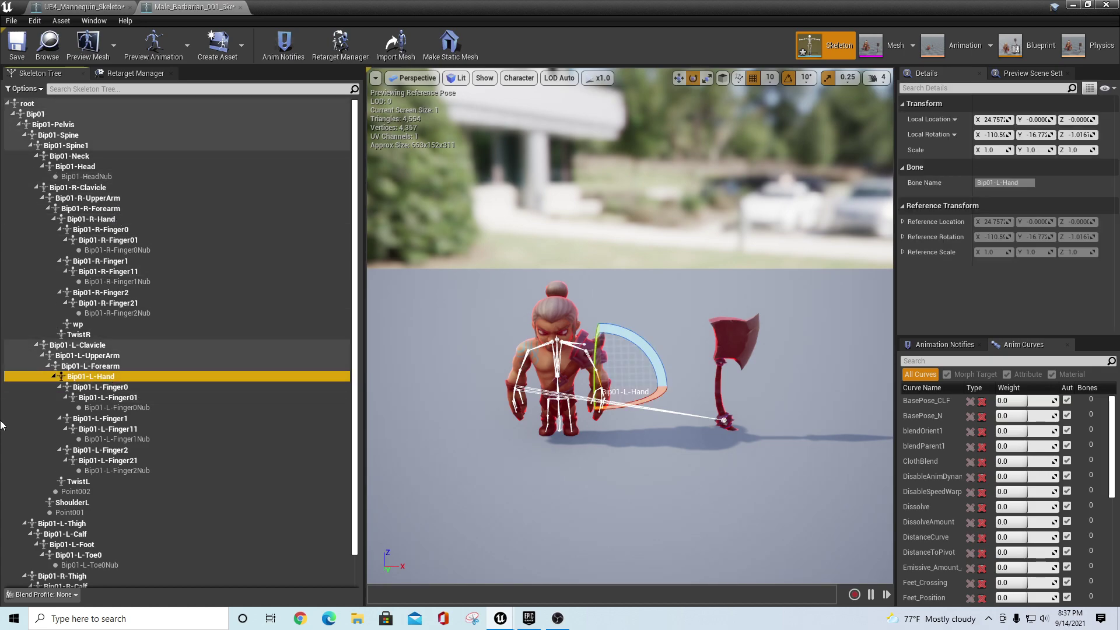
{"action": "right_click", "coordinate": [116, 376]}
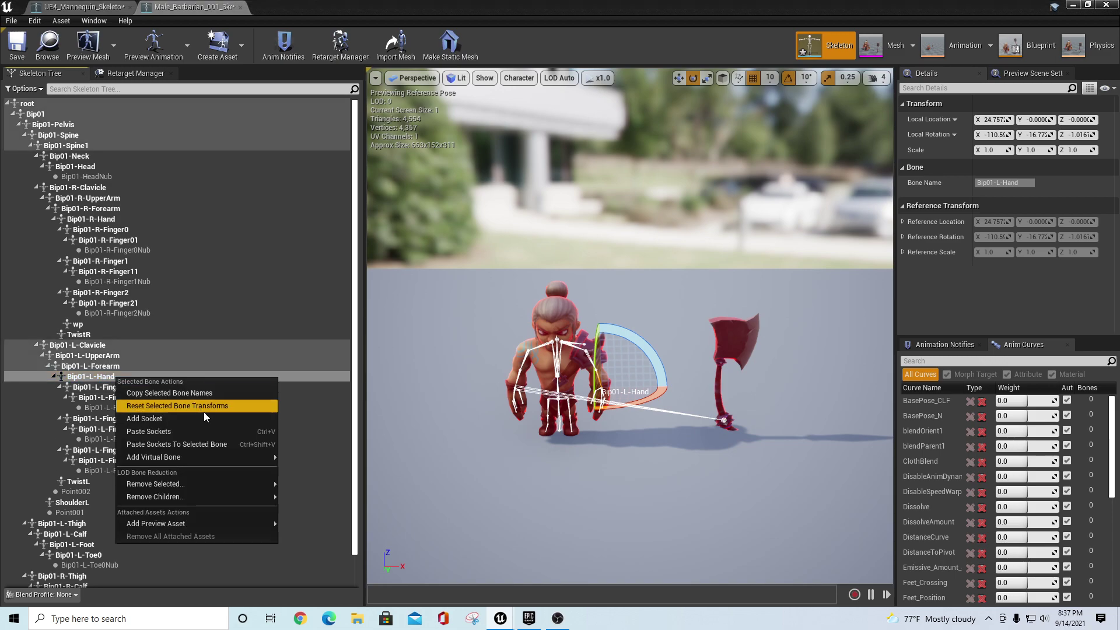
{"action": "left_click", "coordinate": [208, 444]}
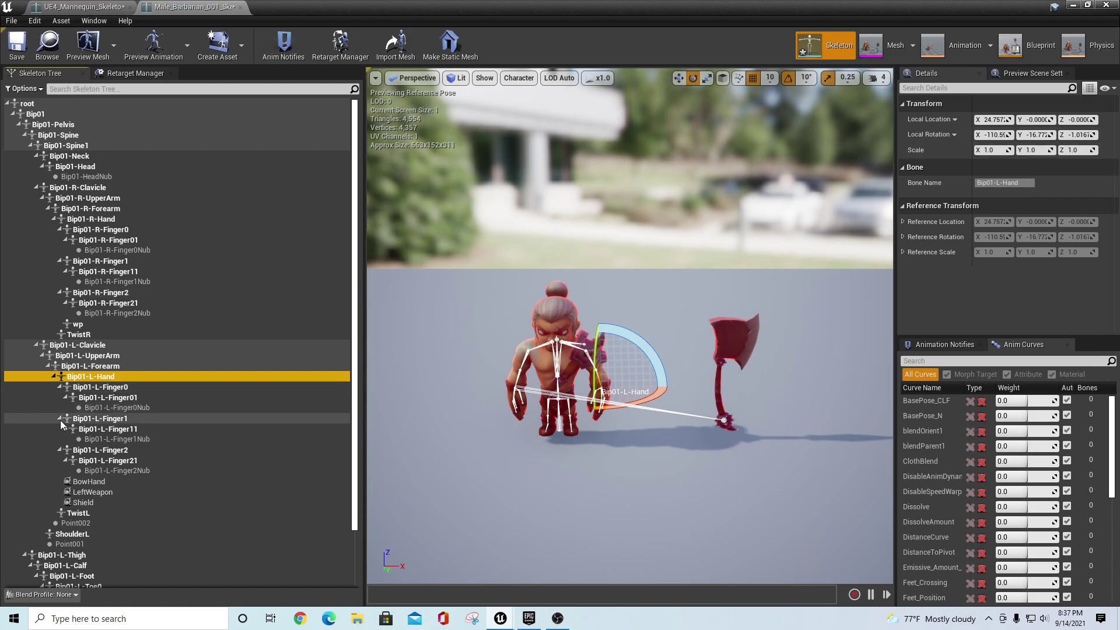
{"action": "left_click", "coordinate": [89, 482]}
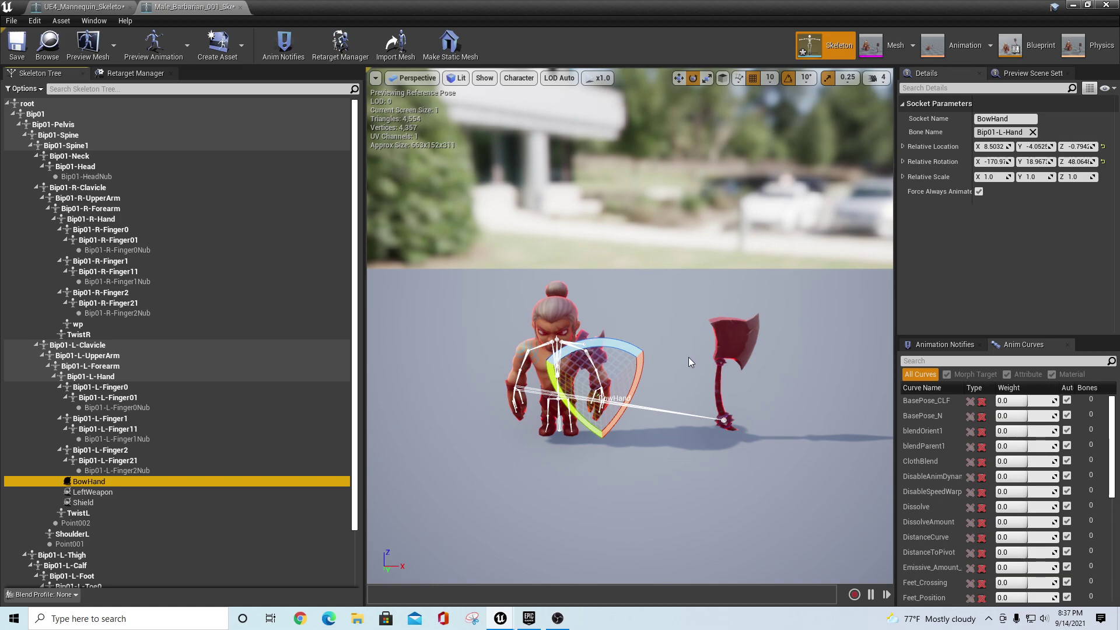
Examine the mannequin's Hand_R weapon sockets one by one, from SingleHandWeapon down to Rifle
{"action": "left_click", "coordinate": [107, 5]}
{"action": "scroll", "coordinate": [192, 410], "scroll_direction": "down", "scroll_amount": 12}
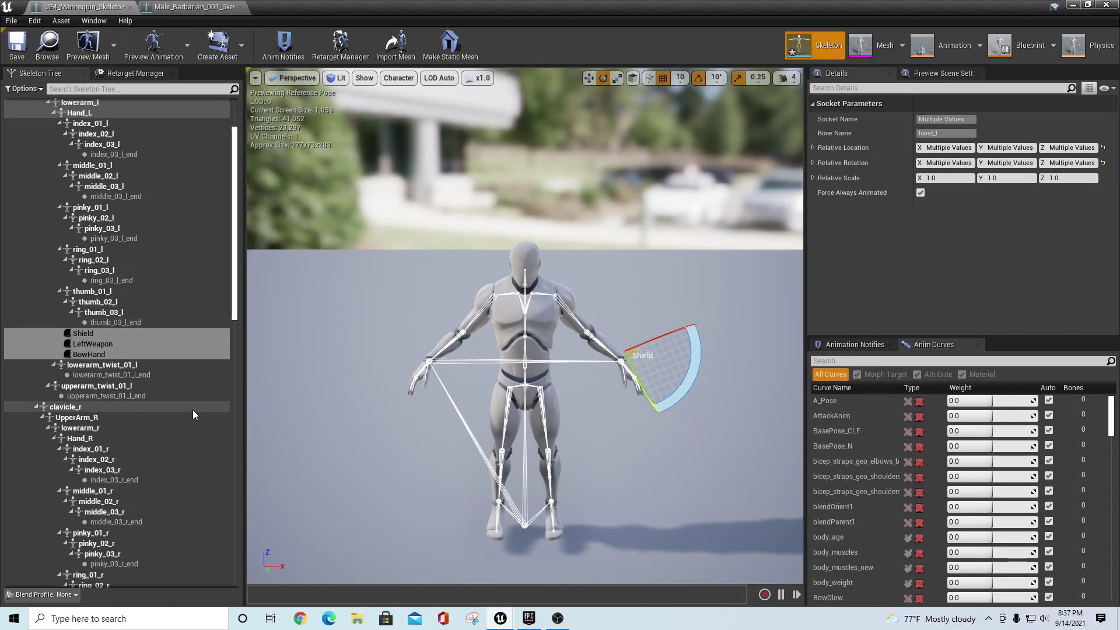
{"action": "left_click", "coordinate": [151, 323]}
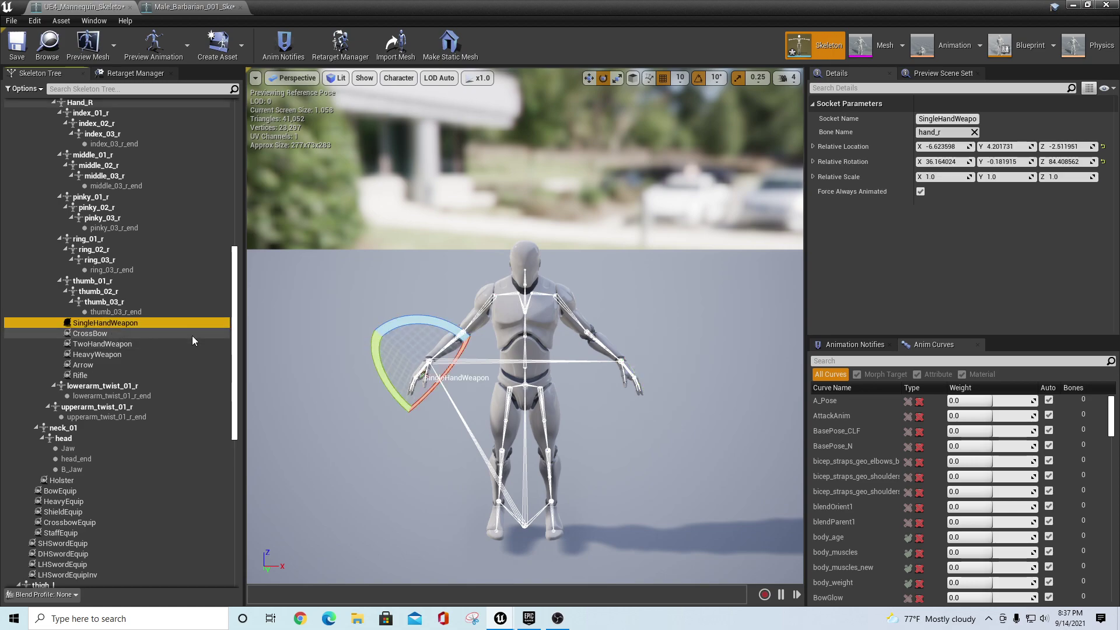
{"action": "left_click", "coordinate": [193, 334]}
{"action": "key", "text": "Down"}
{"action": "key", "text": "Down"}
{"action": "key", "text": "Down"}
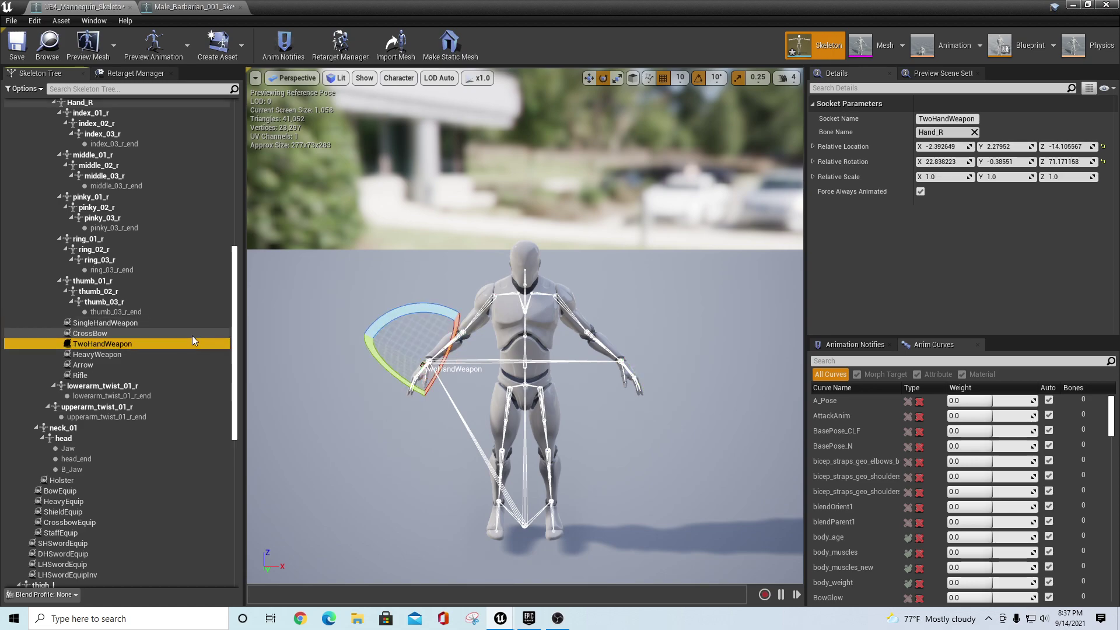
{"action": "key", "text": "Down"}
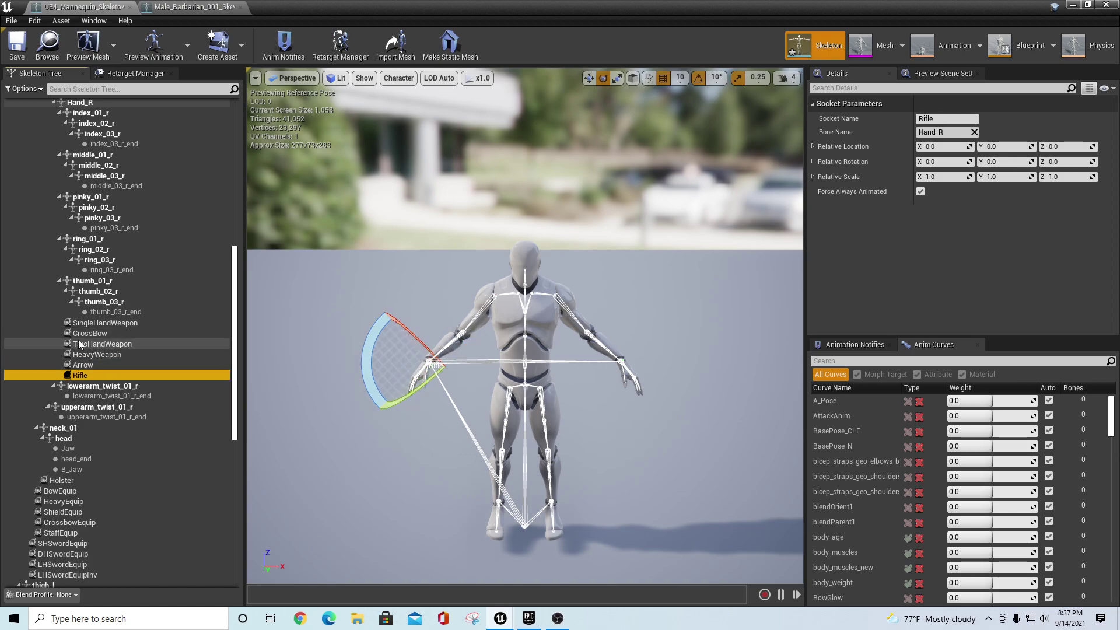
{"action": "left_click", "coordinate": [77, 368]}
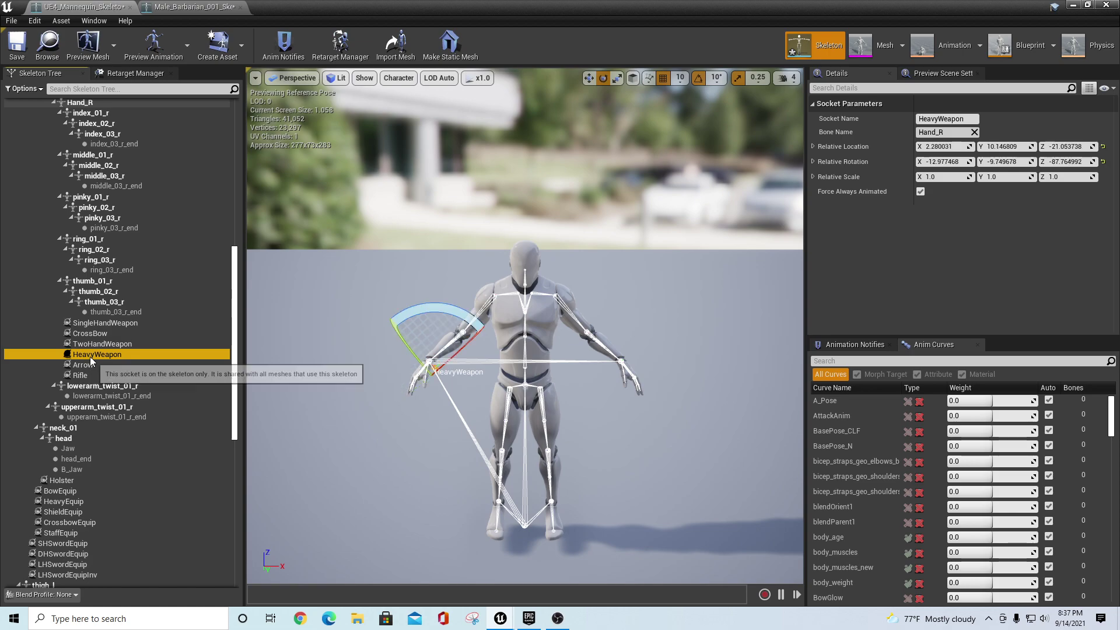
Copy all six Hand_R sockets of the mannequin, from SingleHandWeapon through Rifle
{"action": "left_click", "coordinate": [77, 375]}
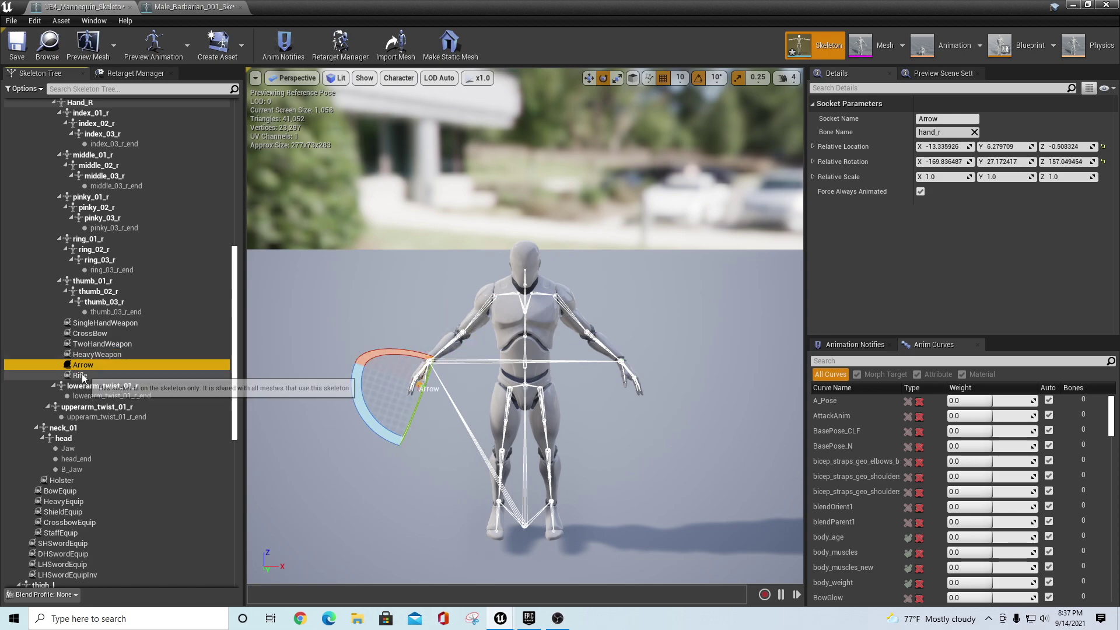
{"action": "left_click", "coordinate": [90, 325], "text": "shift"}
{"action": "right_click", "coordinate": [90, 326]}
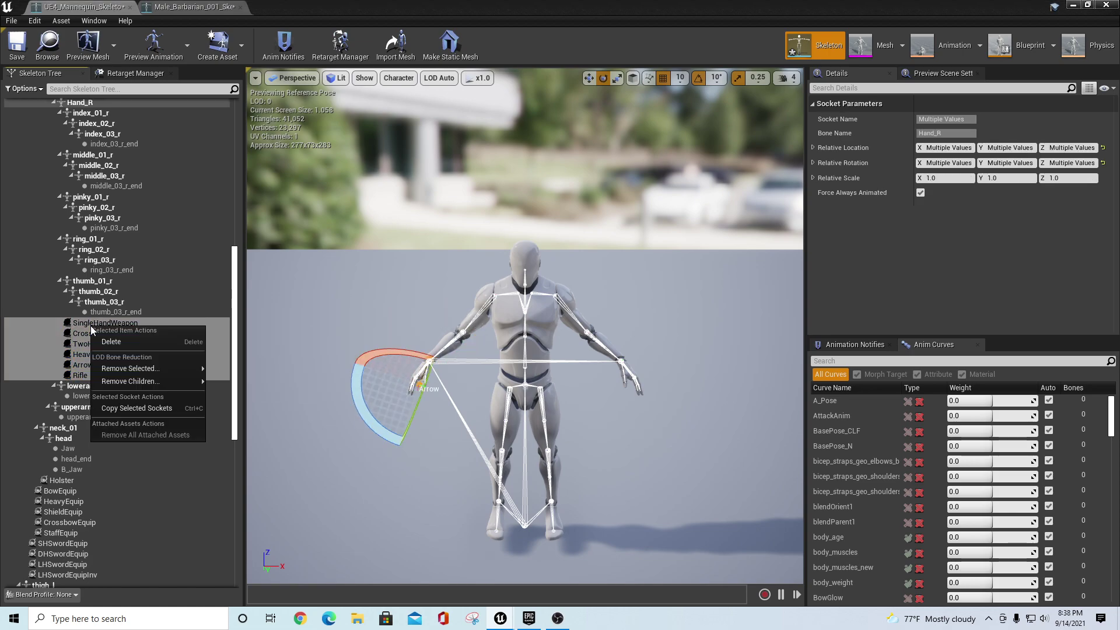
{"action": "left_click", "coordinate": [128, 400]}
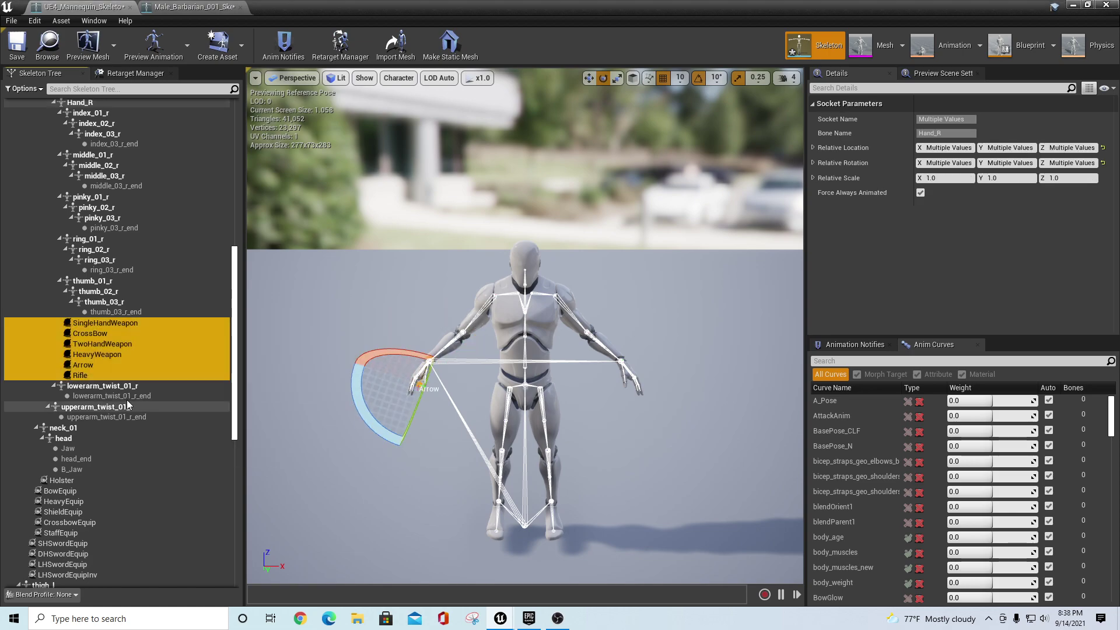
Paste the copied right-hand sockets onto the barbarian's Bip01-R-Hand bone
{"action": "left_click", "coordinate": [170, 7]}
{"action": "left_click", "coordinate": [94, 218]}
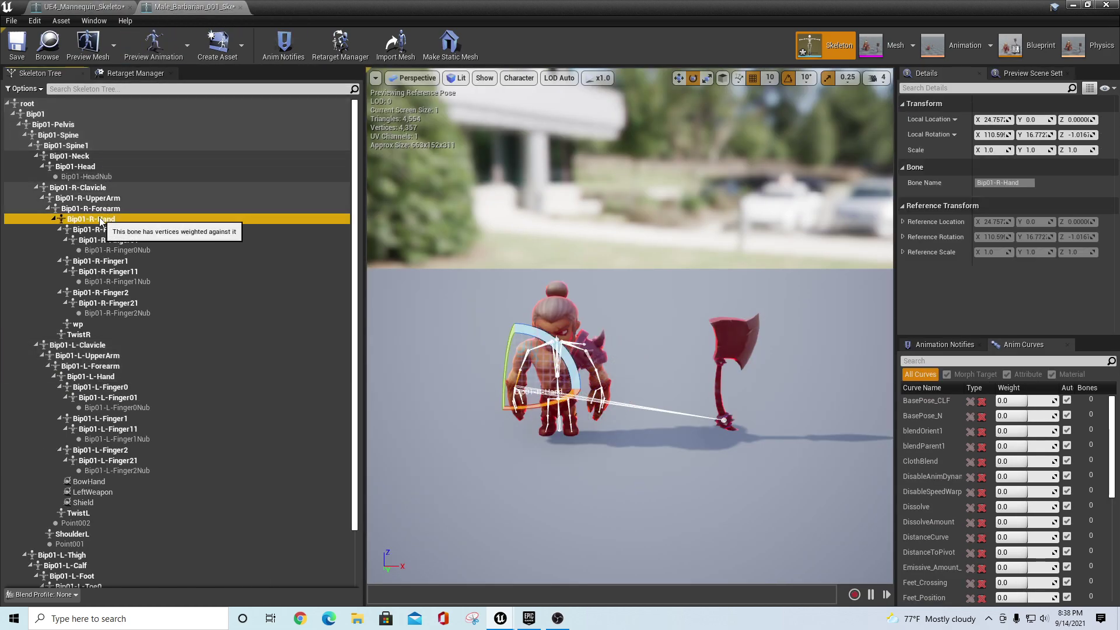
{"action": "right_click", "coordinate": [99, 218]}
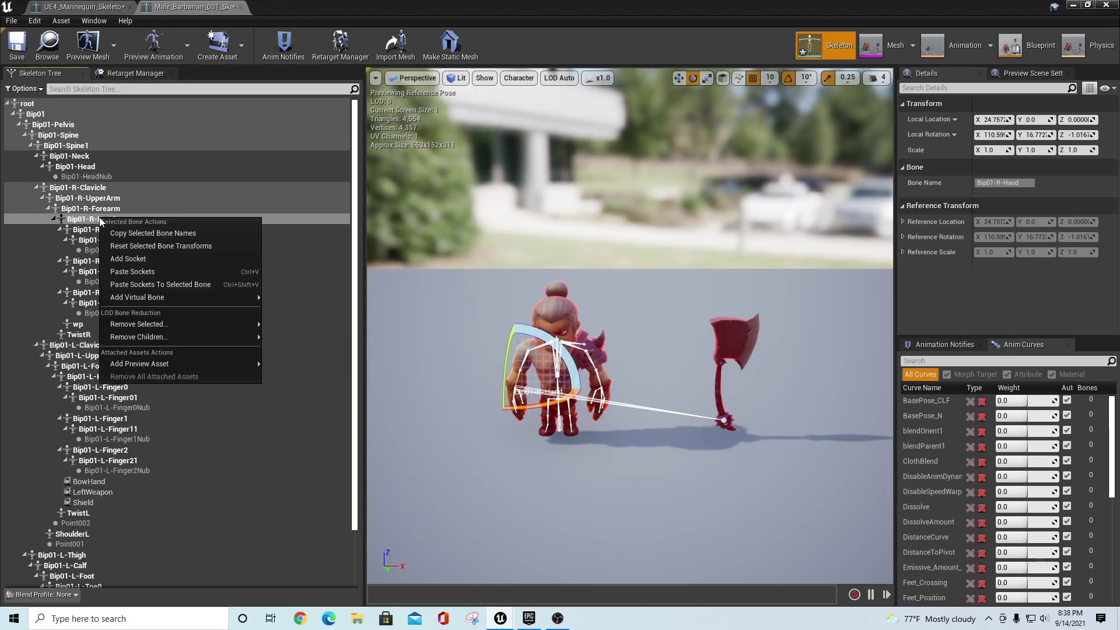
{"action": "left_click", "coordinate": [152, 286]}
Examine the mannequin's spine equipment sockets one by one, from Holster down to DHSwordEquip
{"action": "left_click", "coordinate": [76, 6]}
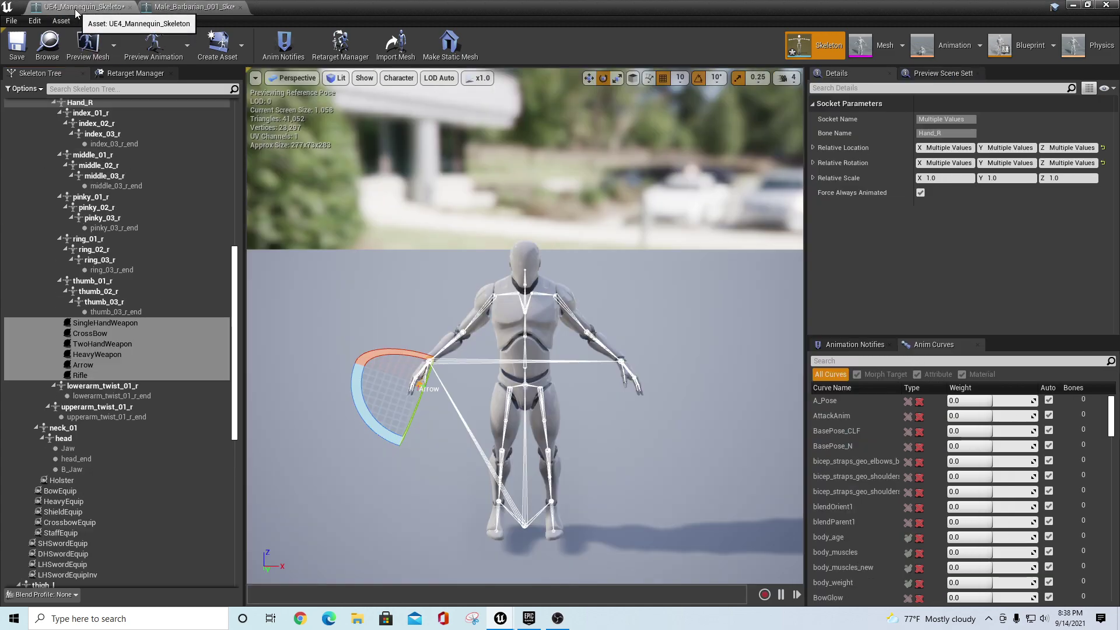
{"action": "scroll", "coordinate": [173, 355], "scroll_direction": "down", "scroll_amount": 3}
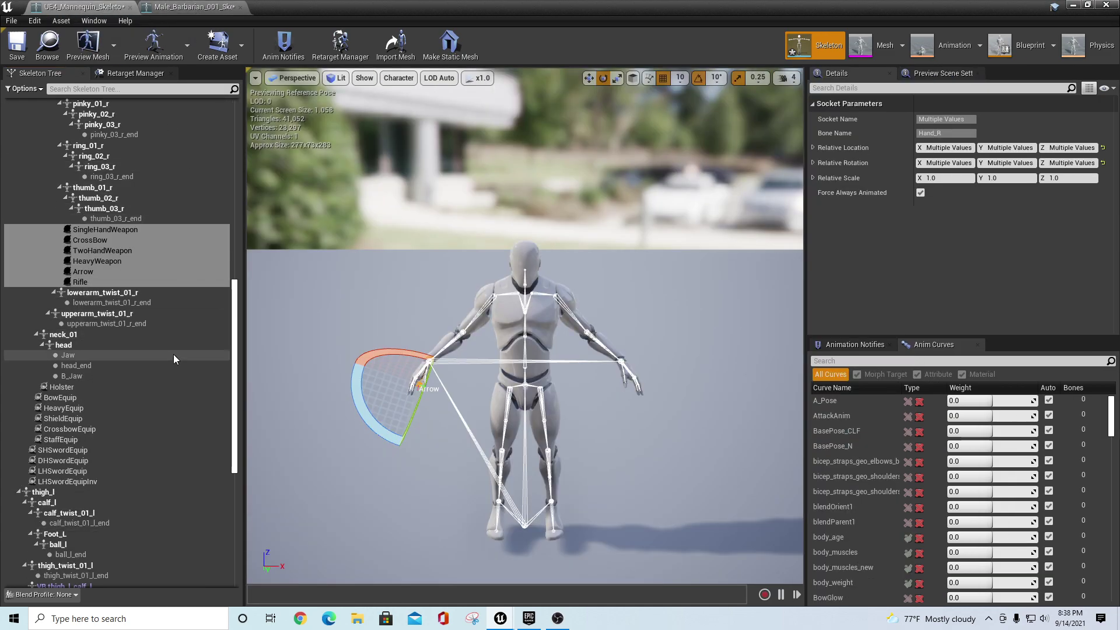
{"action": "left_click", "coordinate": [69, 387]}
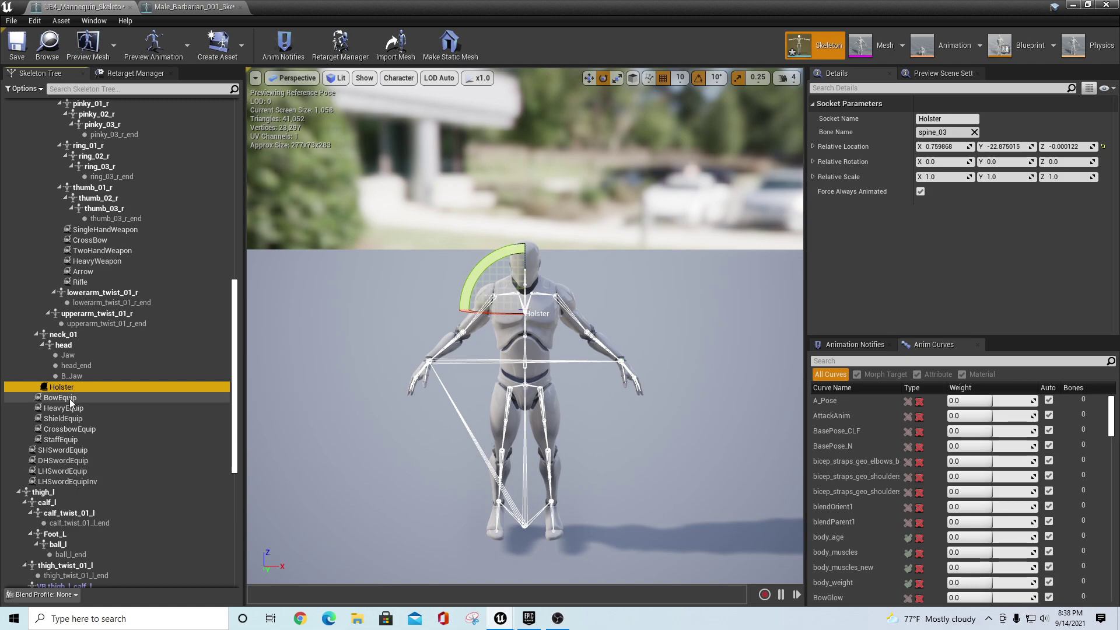
{"action": "left_click", "coordinate": [69, 398]}
{"action": "left_click", "coordinate": [71, 408]}
{"action": "left_click", "coordinate": [76, 417]}
{"action": "left_click", "coordinate": [78, 428]}
{"action": "left_click", "coordinate": [70, 441]}
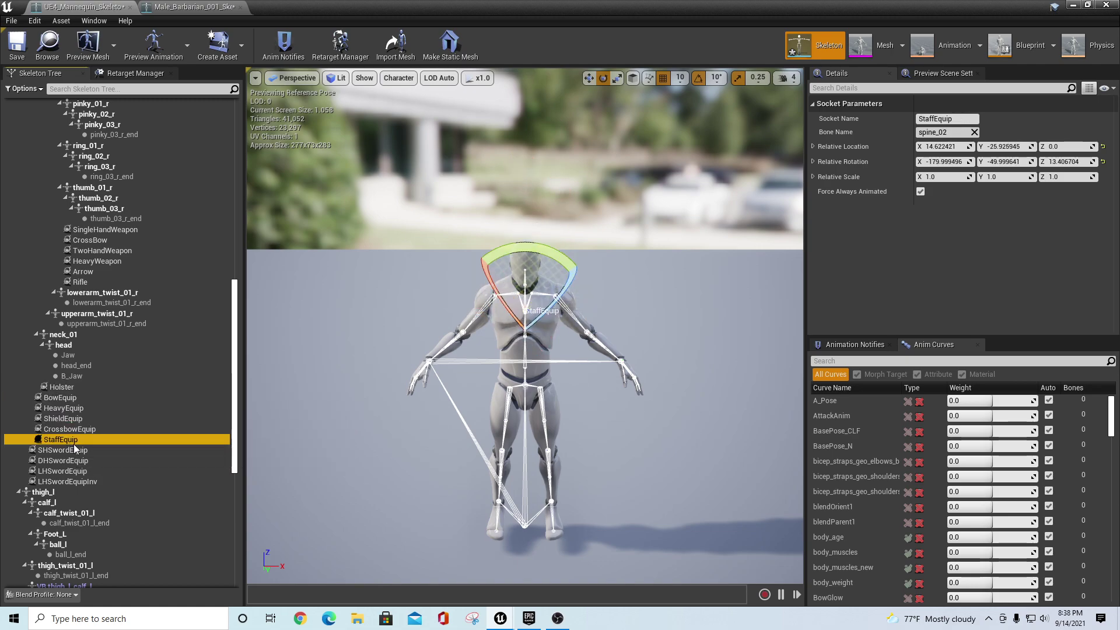
{"action": "left_click", "coordinate": [67, 450]}
{"action": "left_click", "coordinate": [64, 461]}
Copy the mannequin's Holster socket
{"action": "left_click", "coordinate": [63, 387]}
{"action": "right_click", "coordinate": [68, 387]}
{"action": "mouse_move", "coordinate": [116, 446]}
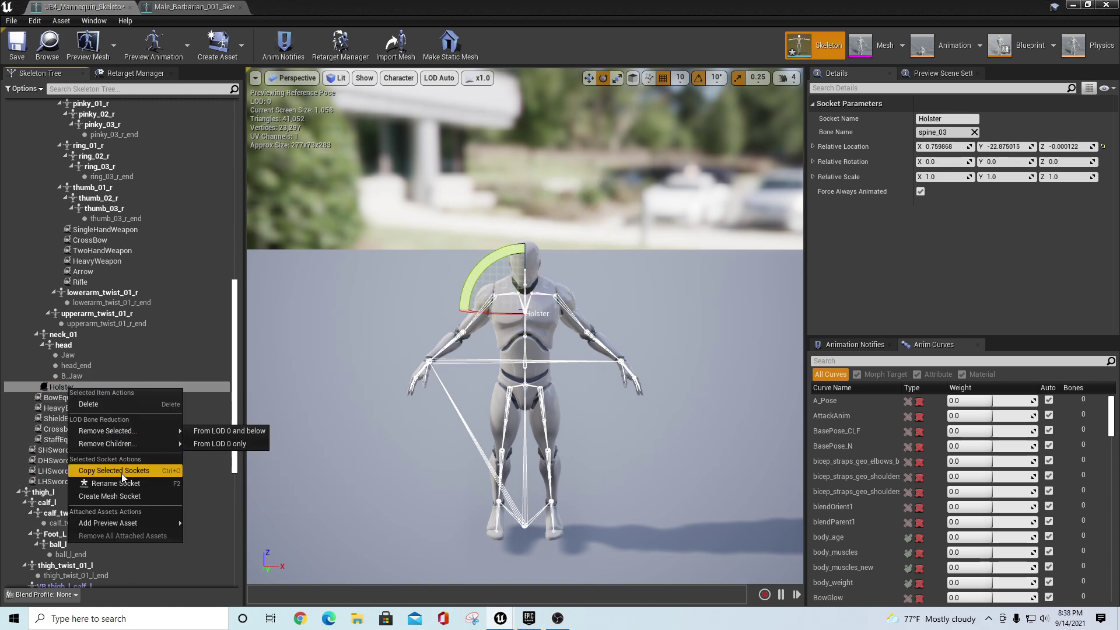
{"action": "left_click", "coordinate": [118, 471]}
Search the barbarian's skeleton for "spine" and examine where its Bip01-Spine1, Bip01-Spine and Bip01-Pelvis bones sit on the body
{"action": "left_click", "coordinate": [196, 6]}
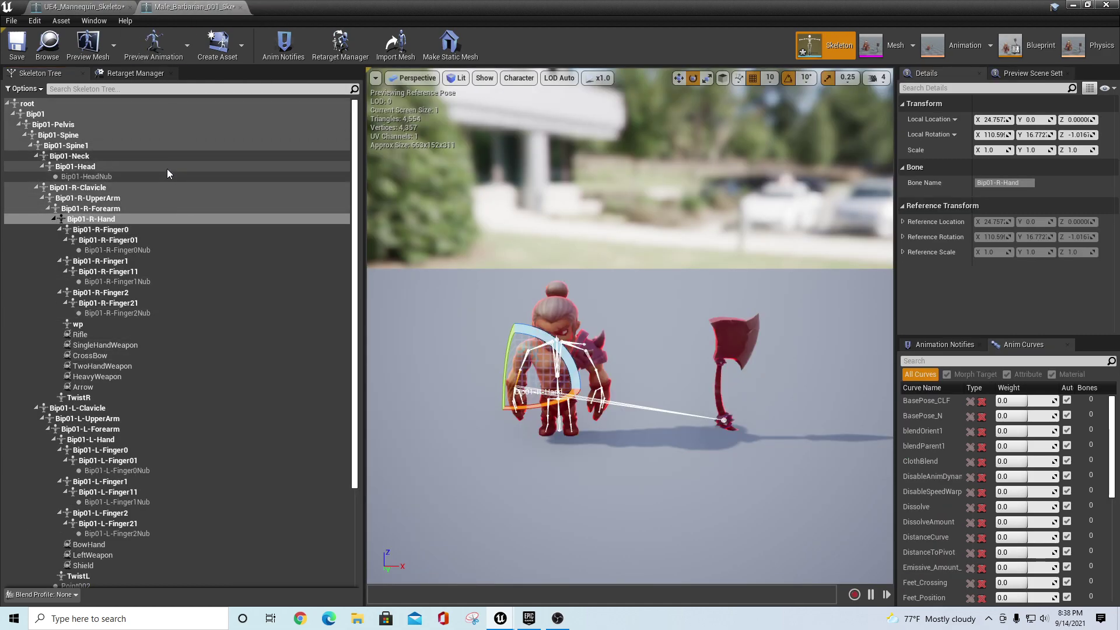
{"action": "left_click", "coordinate": [80, 146]}
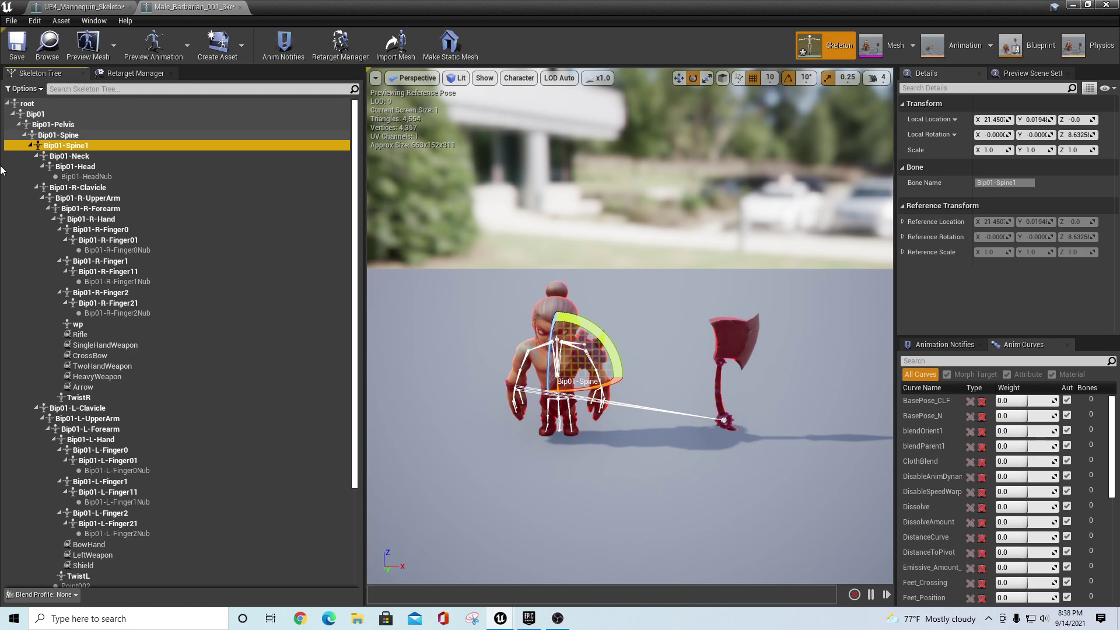
{"action": "left_click", "coordinate": [73, 135]}
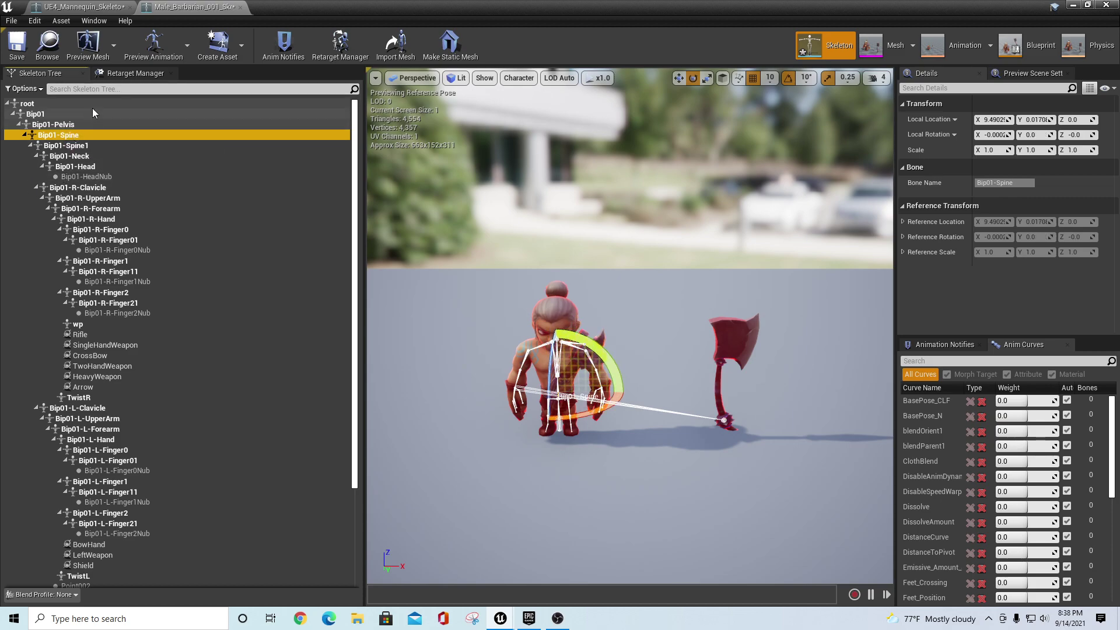
{"action": "left_click", "coordinate": [113, 89]}
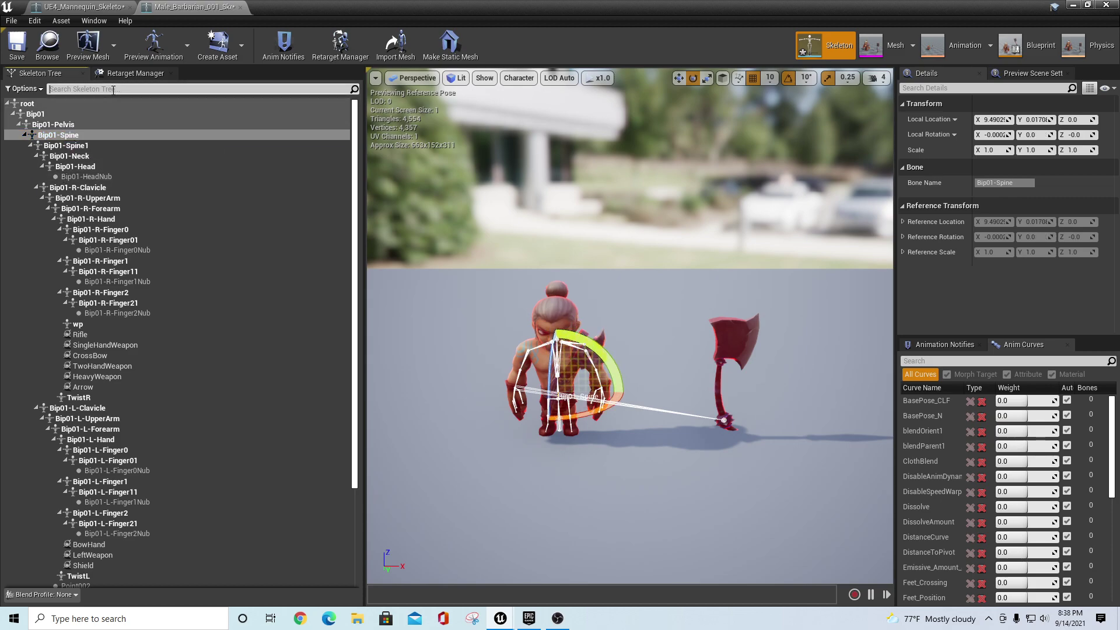
{"action": "type", "text": "spine"}
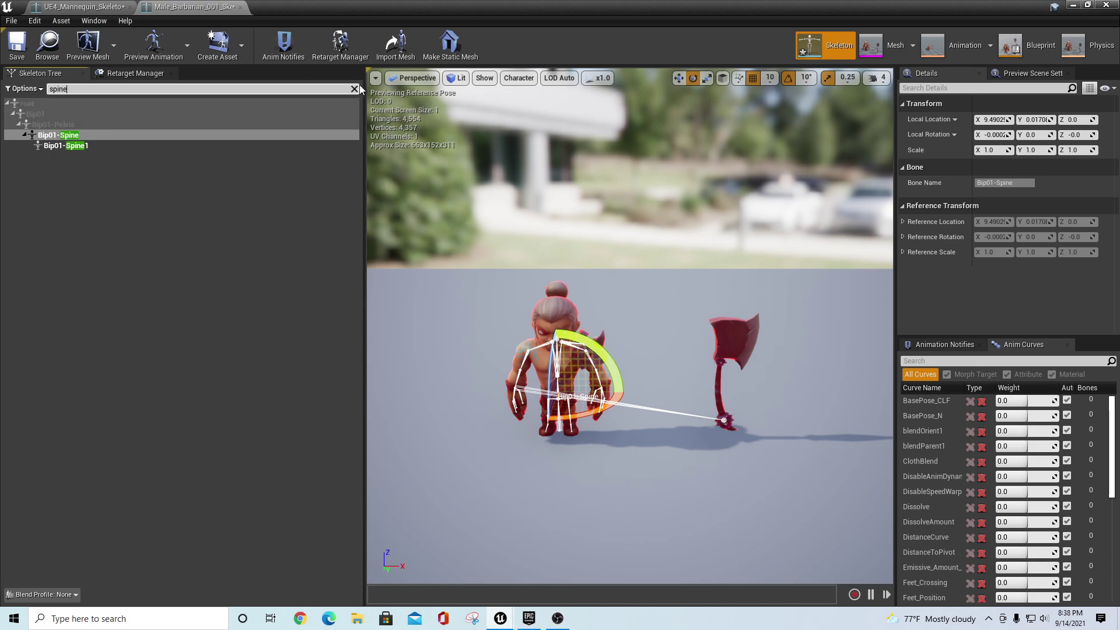
{"action": "left_click", "coordinate": [354, 90]}
{"action": "left_click", "coordinate": [55, 124]}
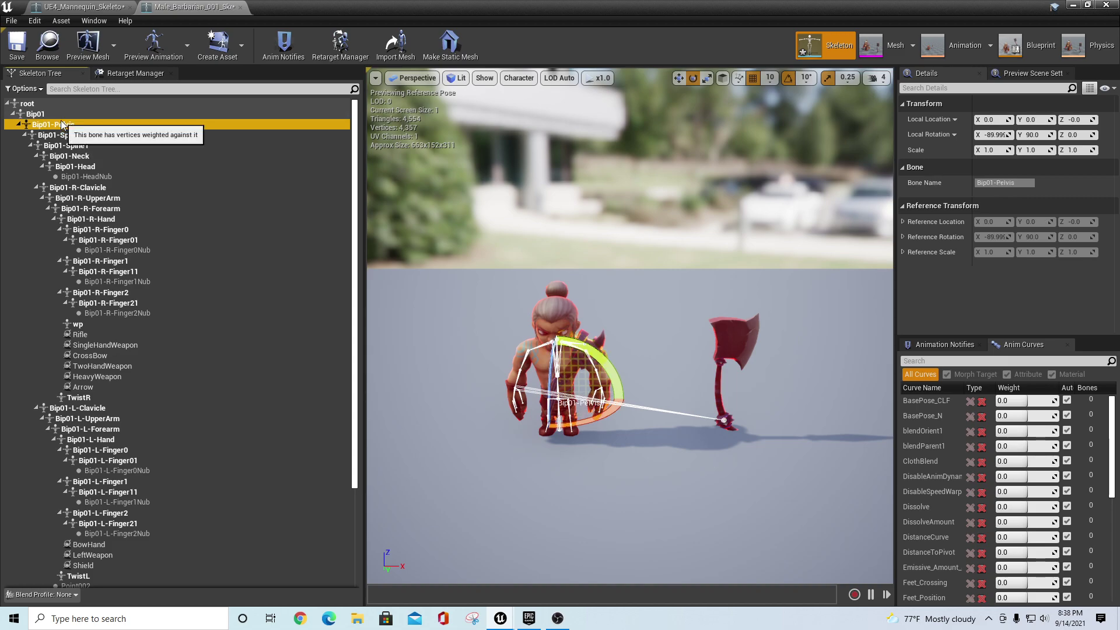
{"action": "scroll", "coordinate": [600, 436], "scroll_direction": "up", "scroll_amount": 3}
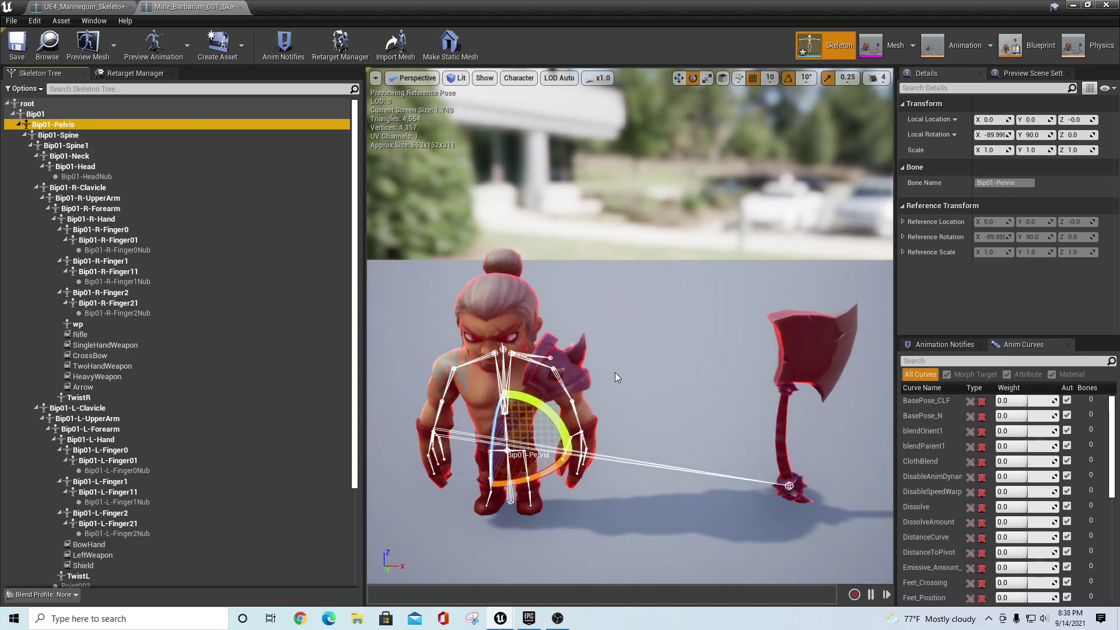
{"action": "right_click_drag", "start_coordinate": [615, 372], "coordinate": [615, 437]}
{"action": "scroll", "coordinate": [544, 369], "scroll_direction": "up", "scroll_amount": 2}
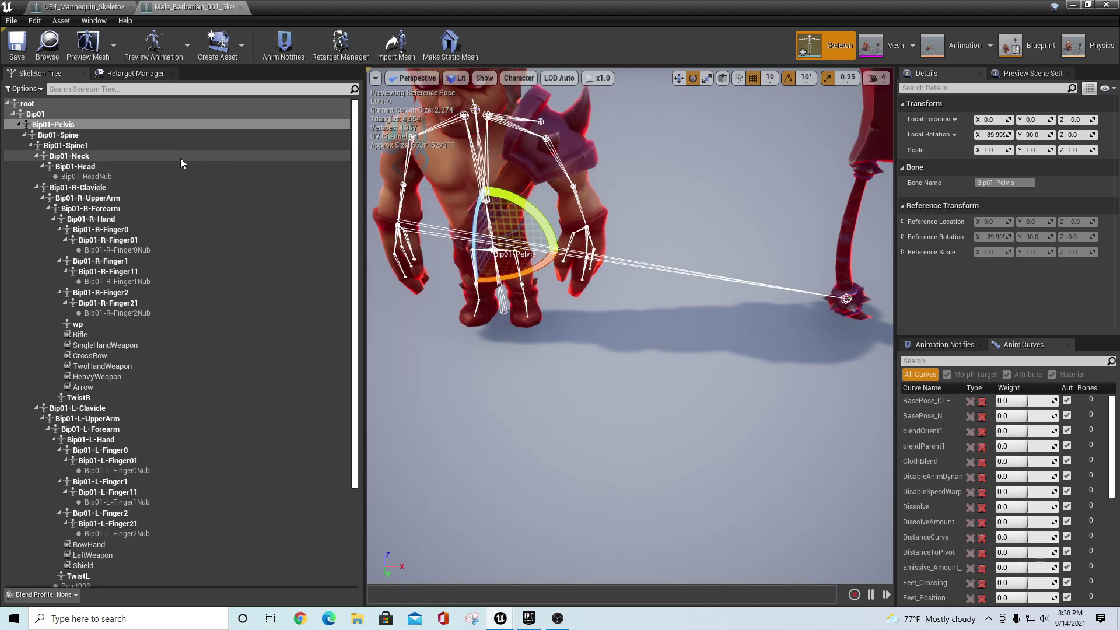
{"action": "left_click", "coordinate": [62, 138]}
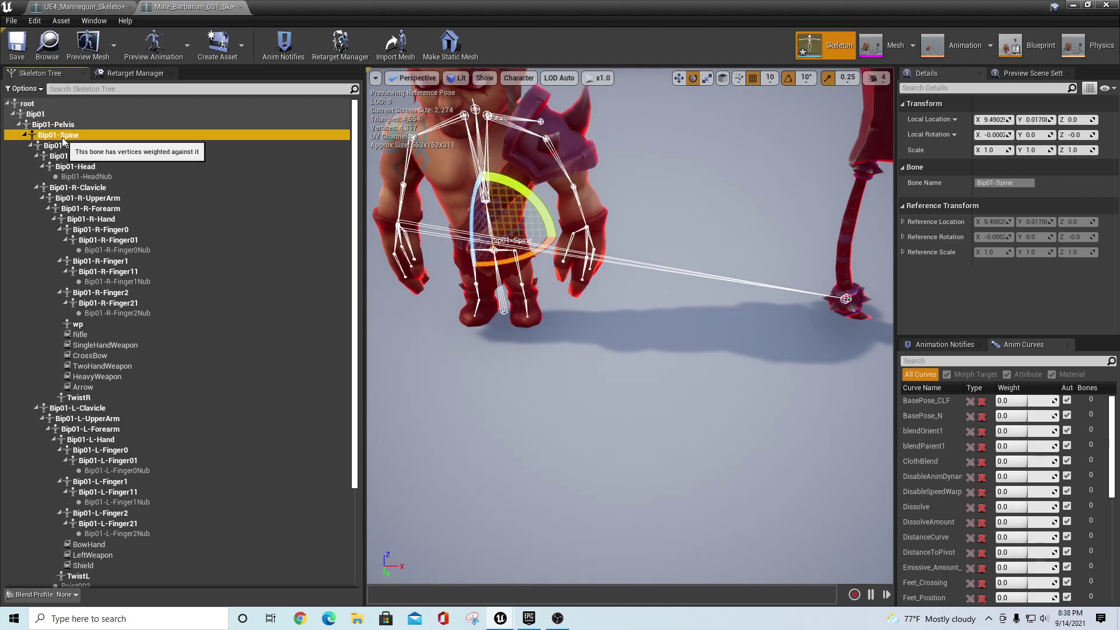
Compare the parent bones of the mannequin's Holster, BowEquip and sword sockets with the barbarian's spine and pelvis bones
{"action": "left_click", "coordinate": [93, 7]}
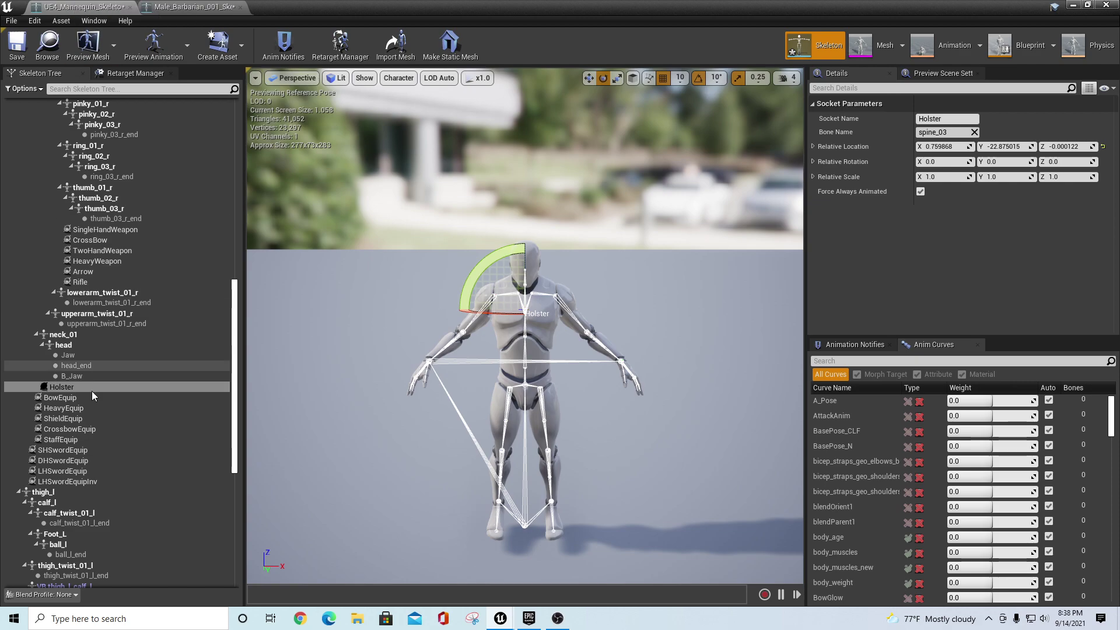
{"action": "left_click", "coordinate": [60, 398]}
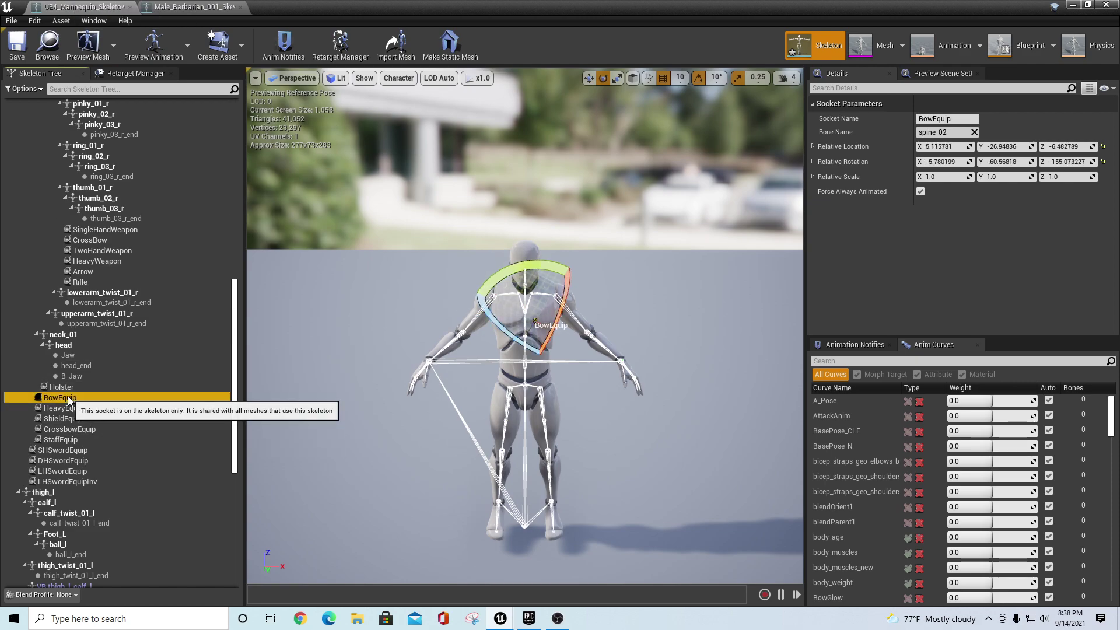
{"action": "left_click", "coordinate": [61, 388]}
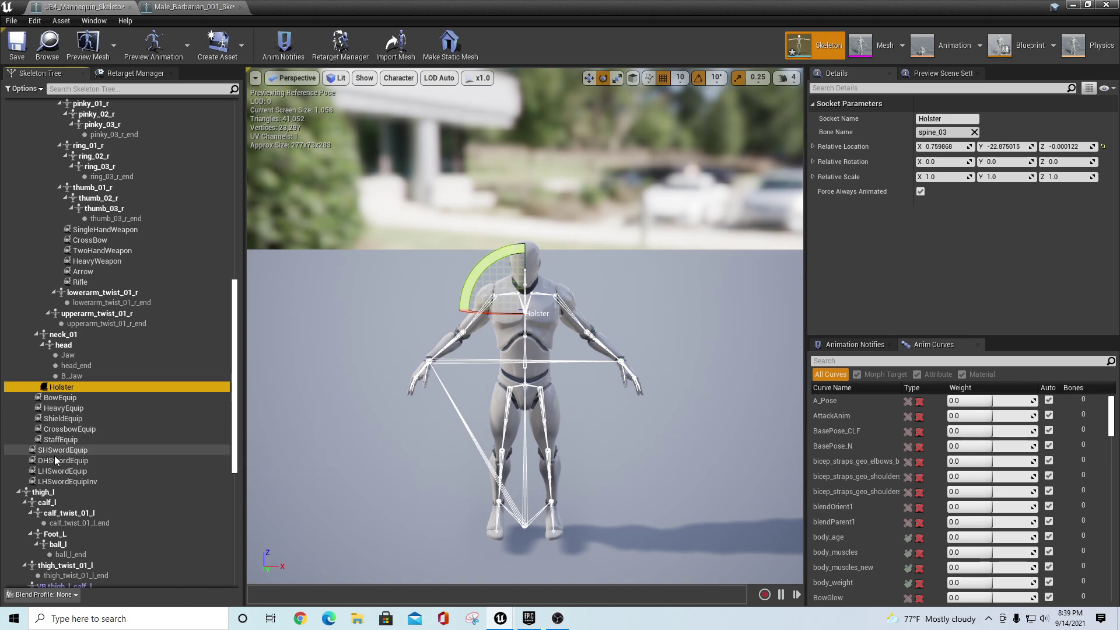
{"action": "left_click", "coordinate": [58, 483]}
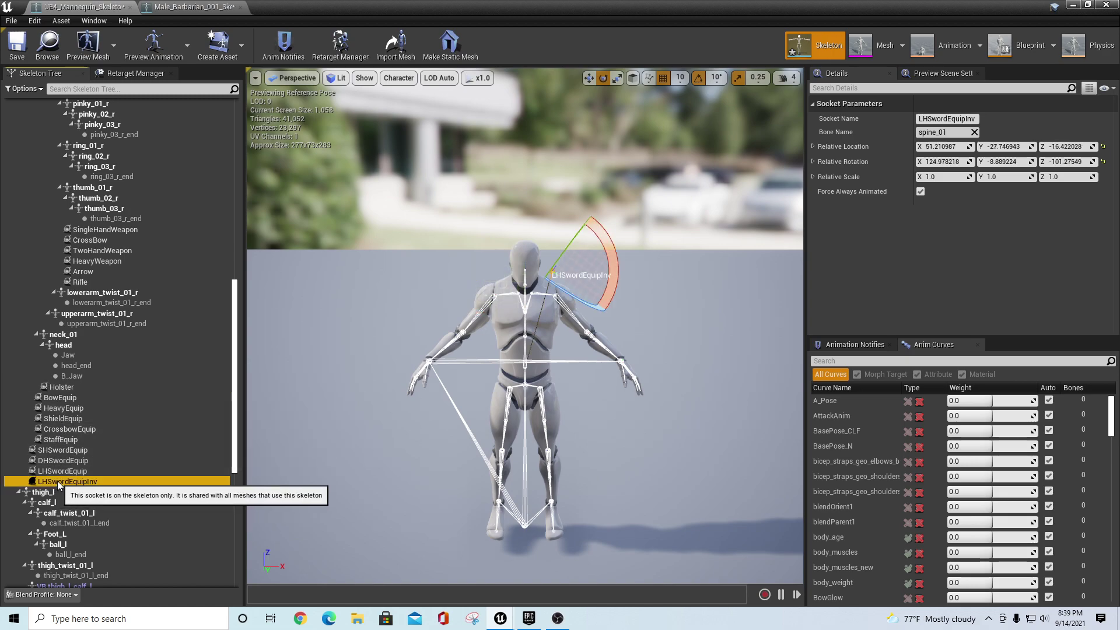
{"action": "left_click", "coordinate": [58, 471]}
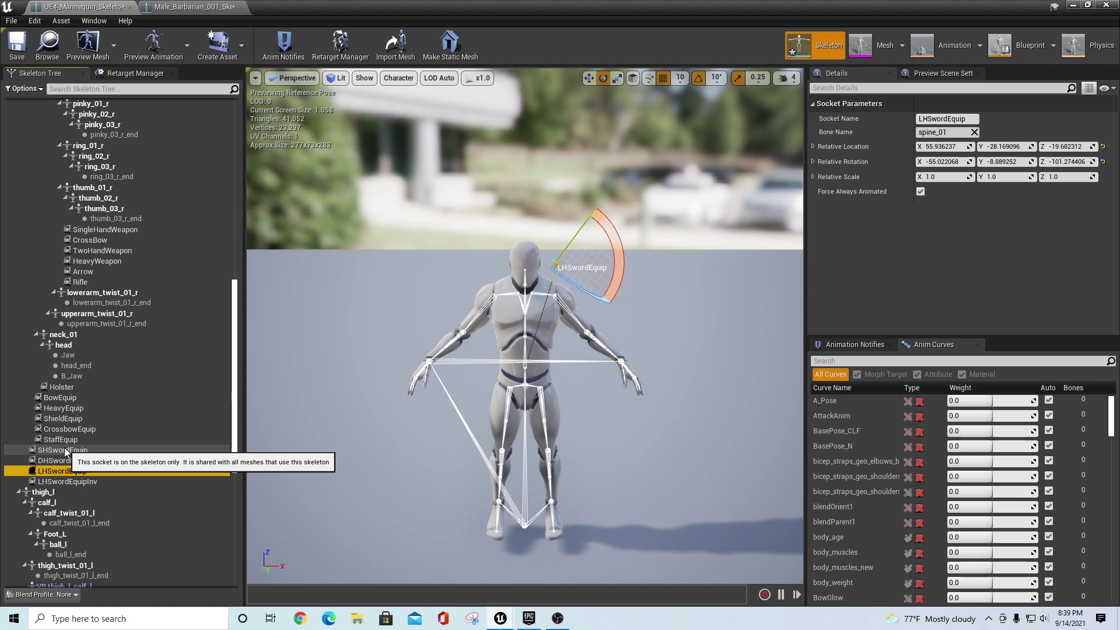
{"action": "left_click", "coordinate": [58, 461]}
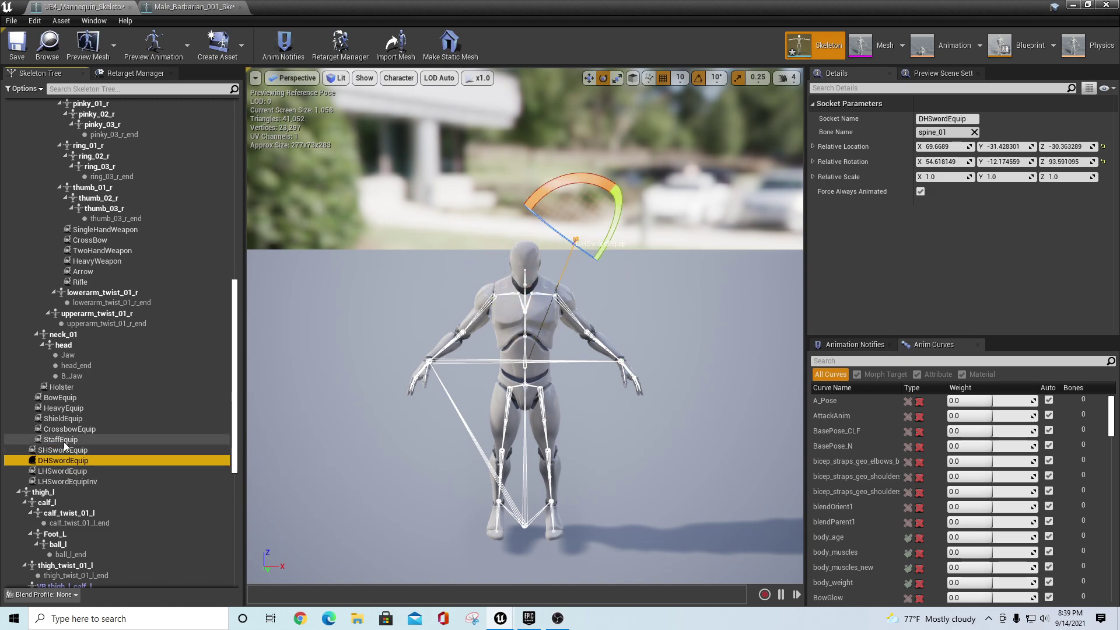
{"action": "left_click", "coordinate": [61, 387]}
{"action": "left_click", "coordinate": [59, 398]}
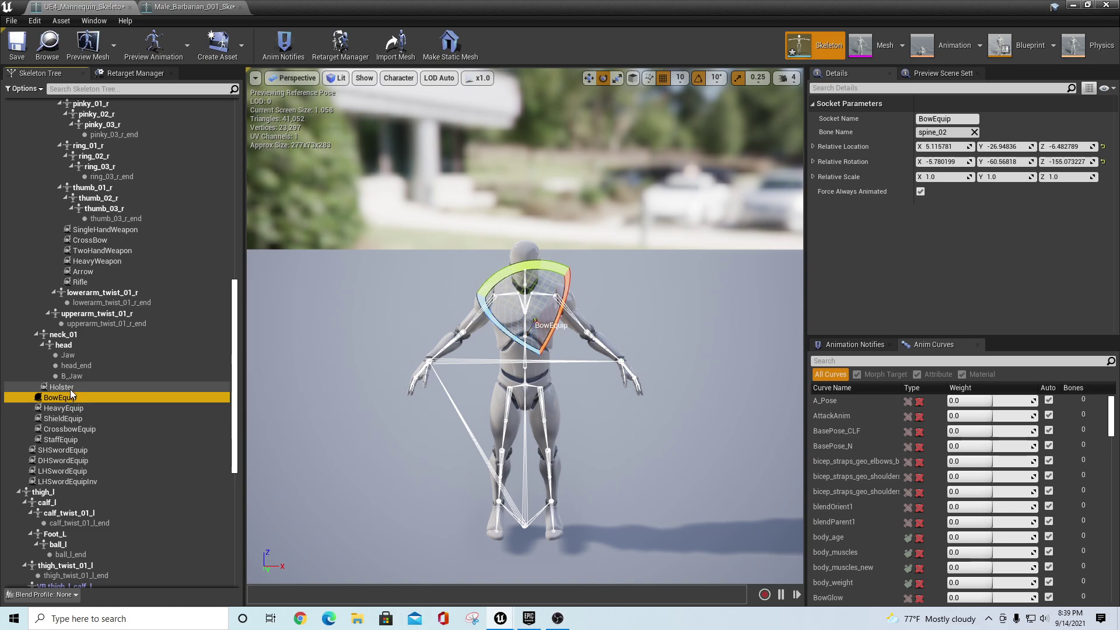
{"action": "left_click", "coordinate": [175, 7]}
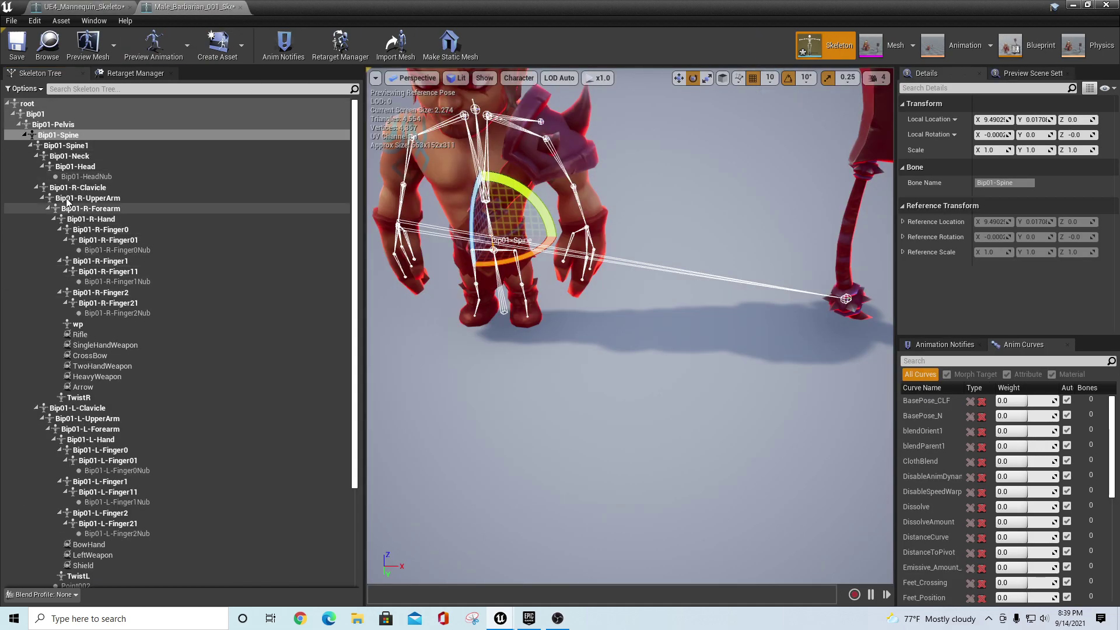
{"action": "left_click", "coordinate": [68, 142]}
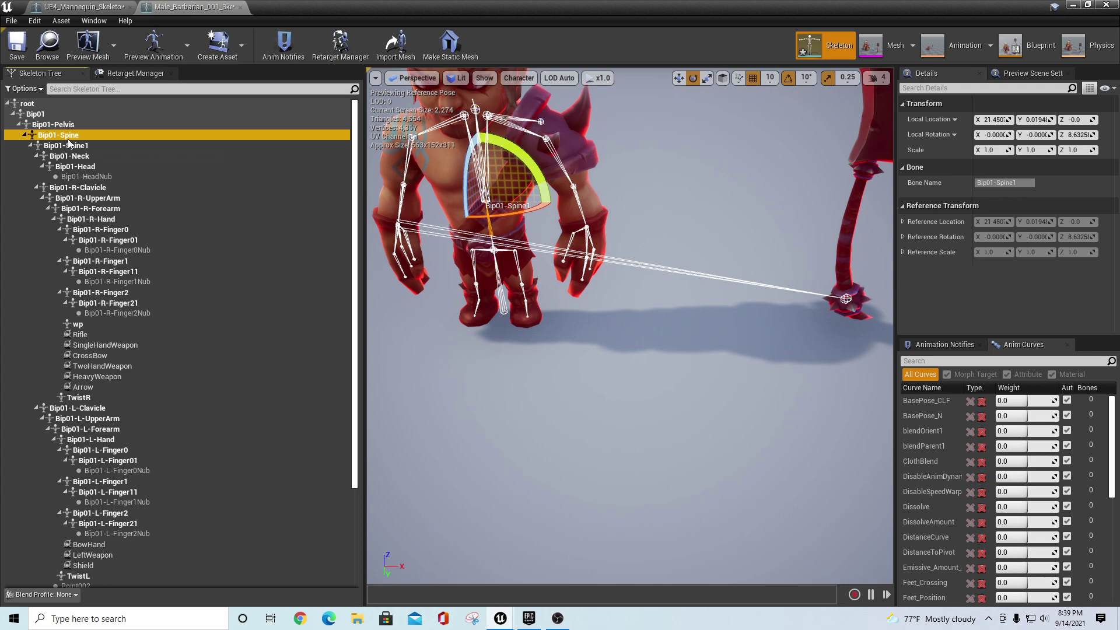
{"action": "left_click", "coordinate": [80, 145]}
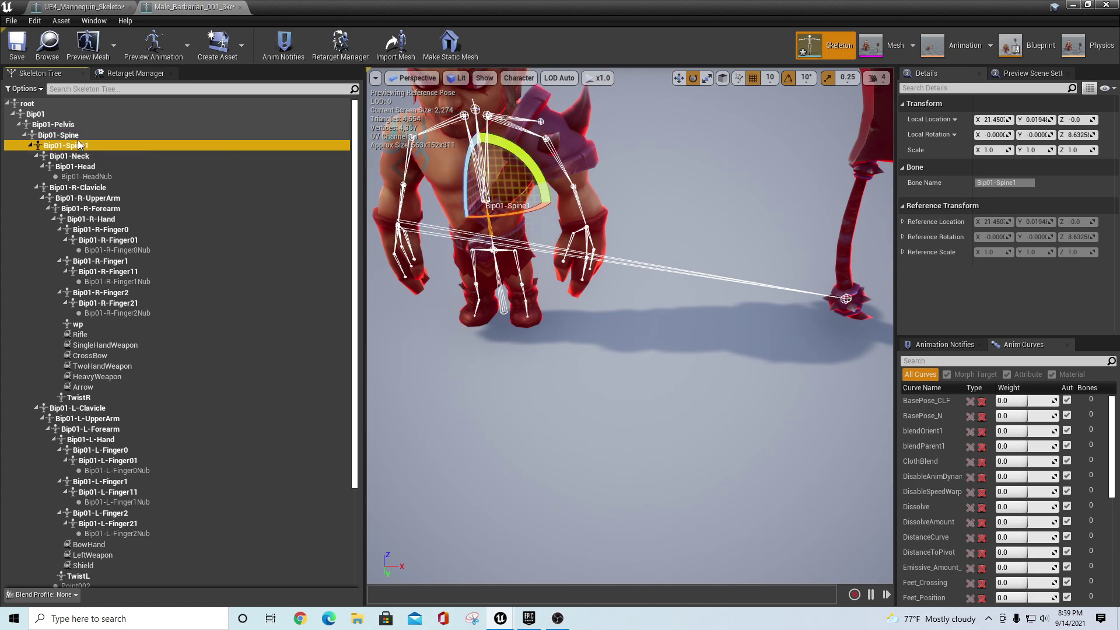
{"action": "left_click", "coordinate": [66, 135]}
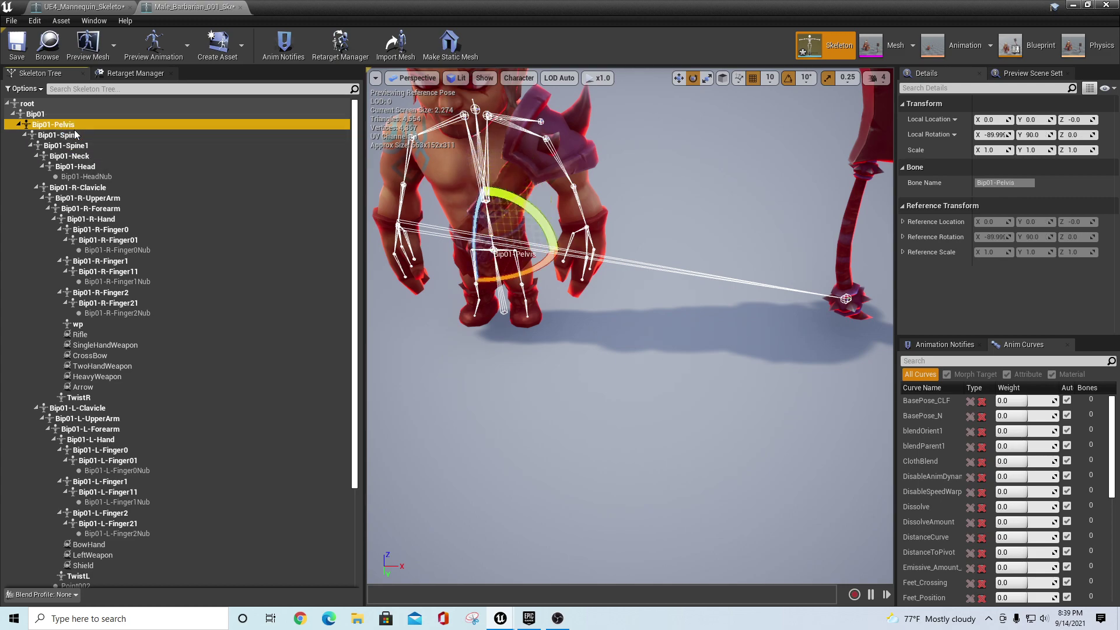
Copy all ten spine equipment sockets of the mannequin, from Holster through LHSwordEquipInv
{"action": "left_click", "coordinate": [88, 6]}
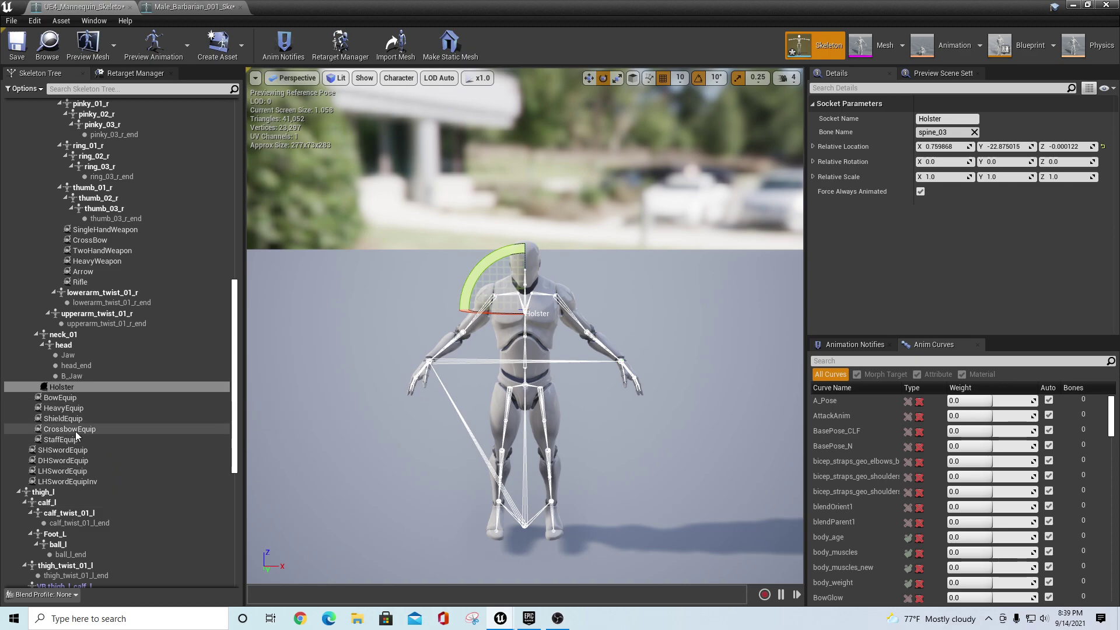
{"action": "left_click", "coordinate": [65, 479], "text": "shift"}
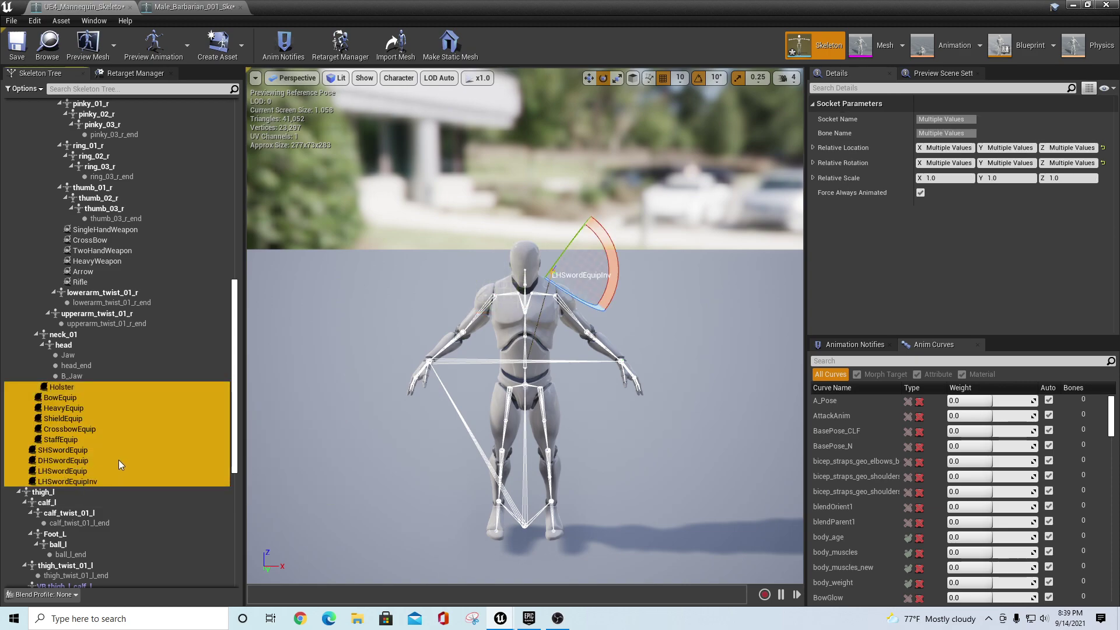
{"action": "right_click", "coordinate": [69, 388]}
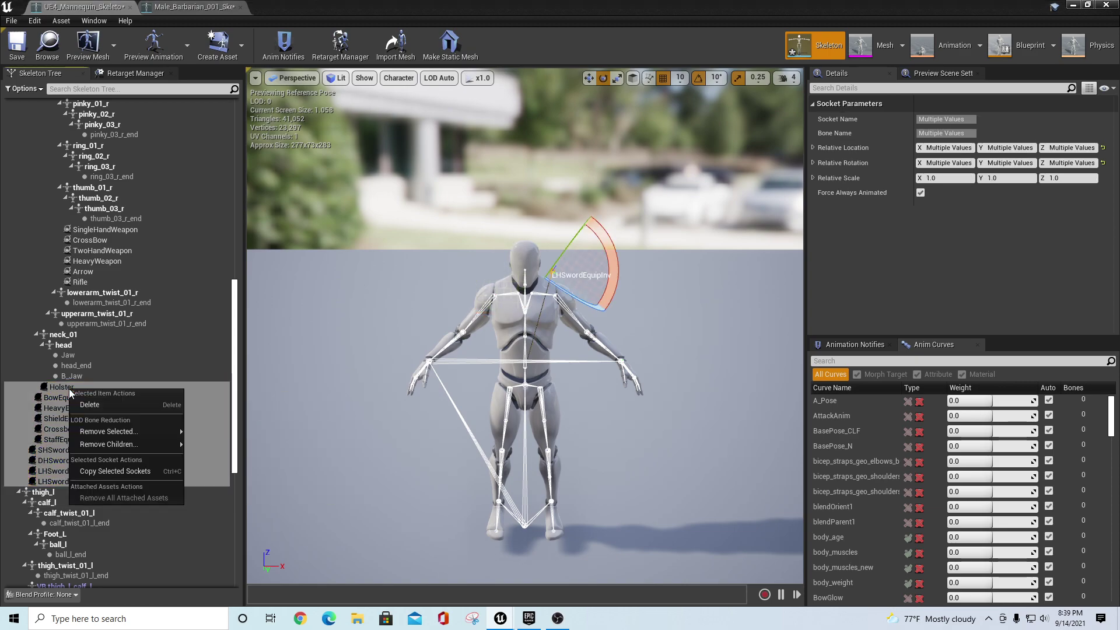
{"action": "left_click", "coordinate": [122, 470]}
Paste the copied equipment sockets onto the barbarian's Bip01-Spine bone
{"action": "left_click", "coordinate": [193, 8]}
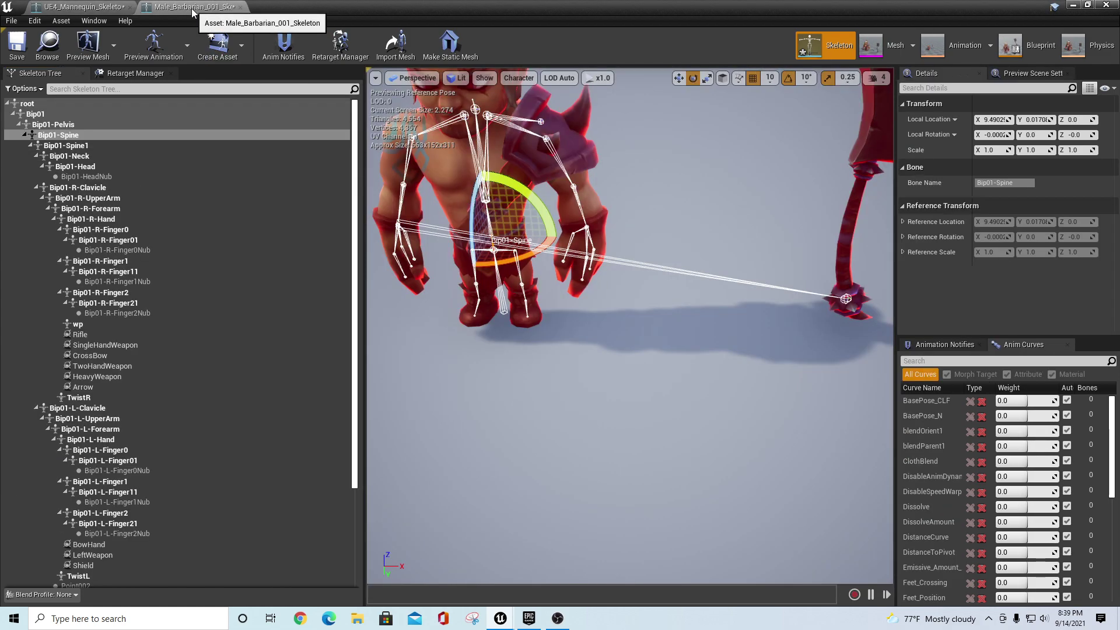
{"action": "right_click", "coordinate": [73, 138]}
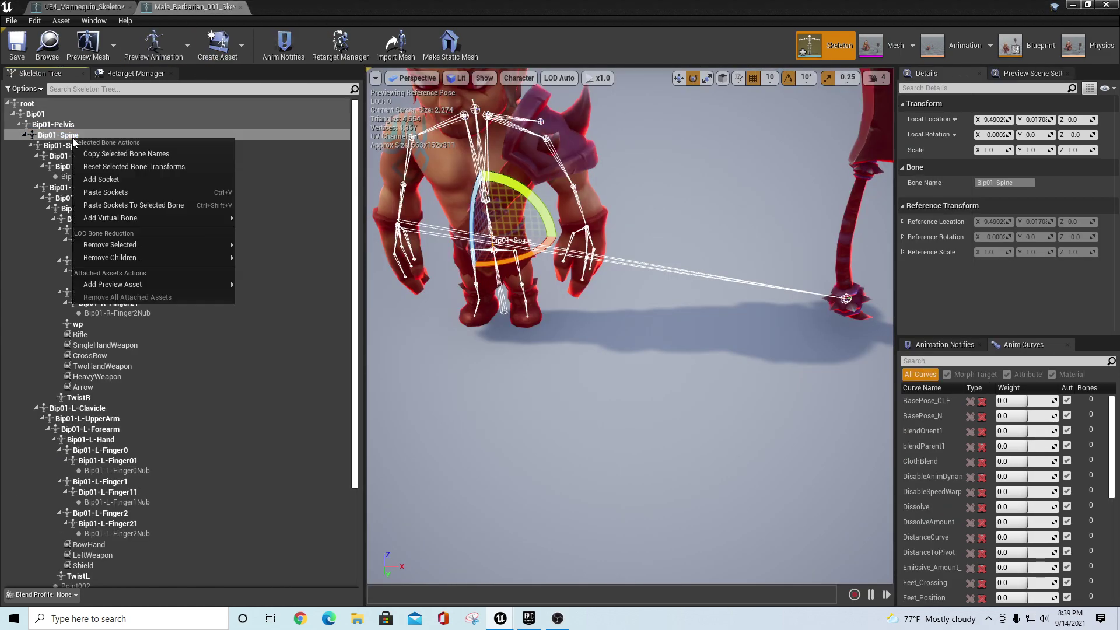
{"action": "left_click", "coordinate": [120, 206]}
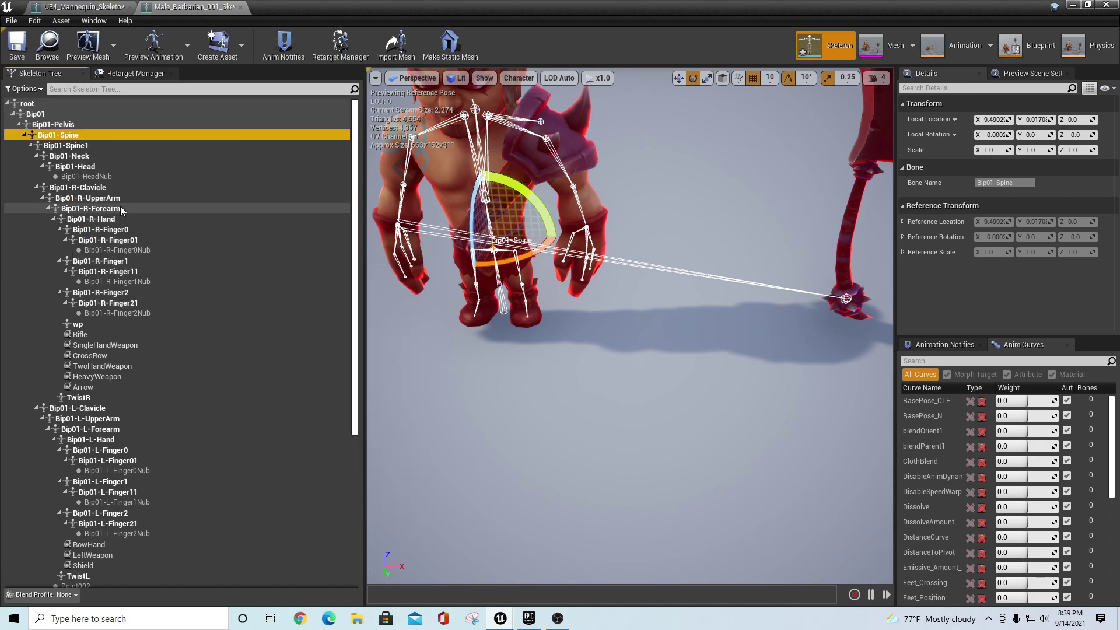
Check the mannequin's remaining leg, armor and IK bones for further sockets
{"action": "left_click", "coordinate": [76, 7]}
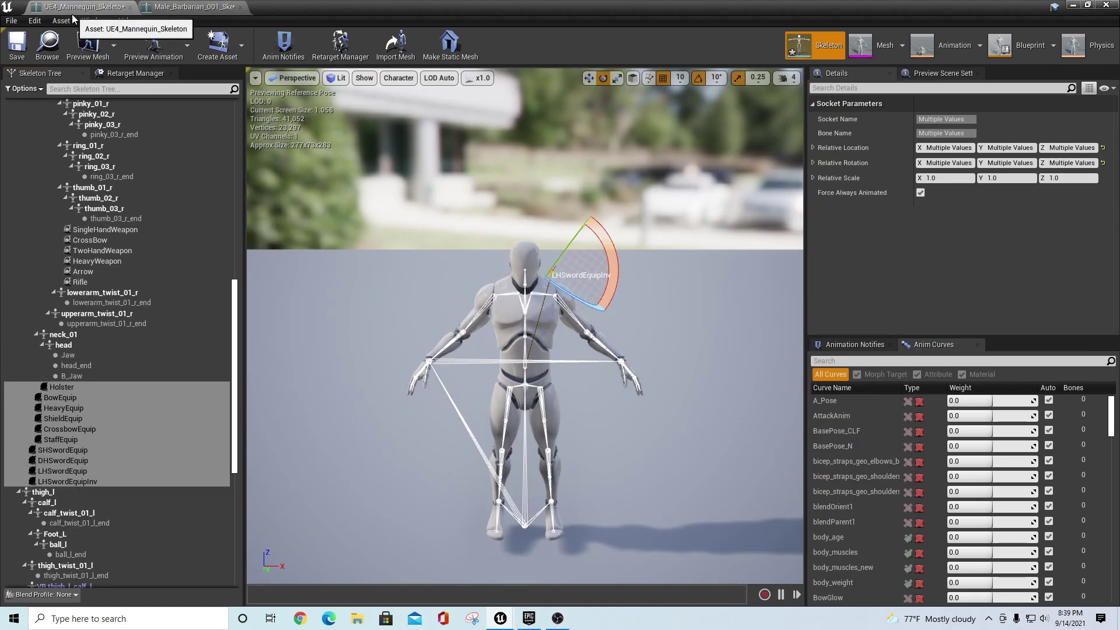
{"action": "scroll", "coordinate": [149, 533], "scroll_direction": "down", "scroll_amount": 6}
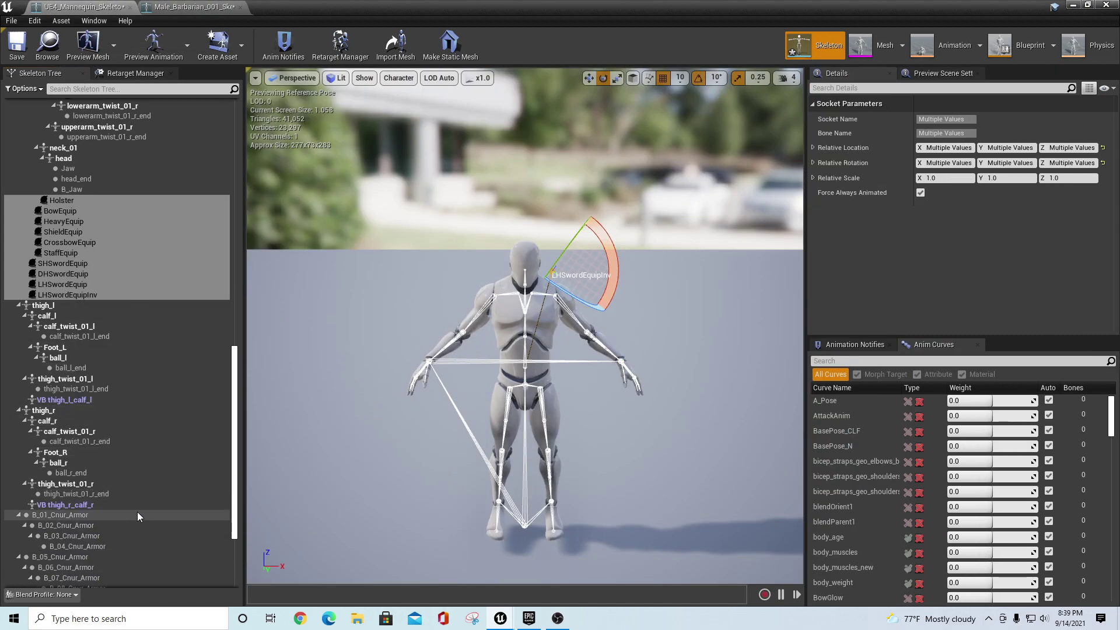
{"action": "scroll", "coordinate": [172, 467], "scroll_direction": "down", "scroll_amount": 4}
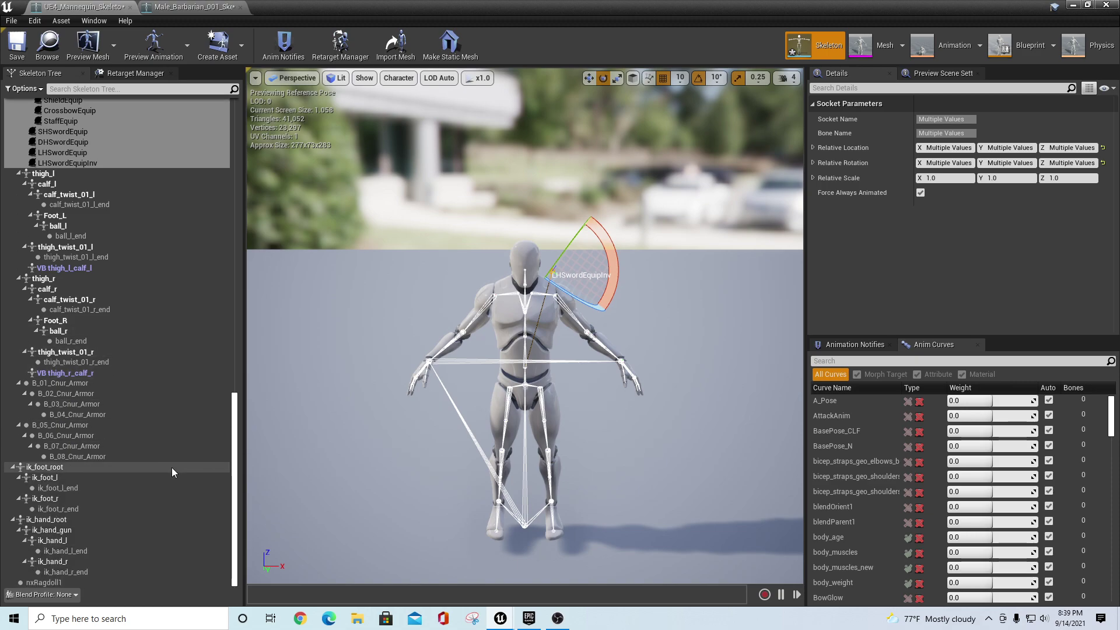
Save the UE4_Mannequin skeleton and the Male_Barbarian_001 skeleton
{"action": "scroll", "coordinate": [172, 467], "scroll_direction": "up", "scroll_amount": 9}
{"action": "scroll", "coordinate": [171, 467], "scroll_direction": "up", "scroll_amount": 15}
{"action": "left_click", "coordinate": [16, 51]}
{"action": "left_click", "coordinate": [198, 8]}
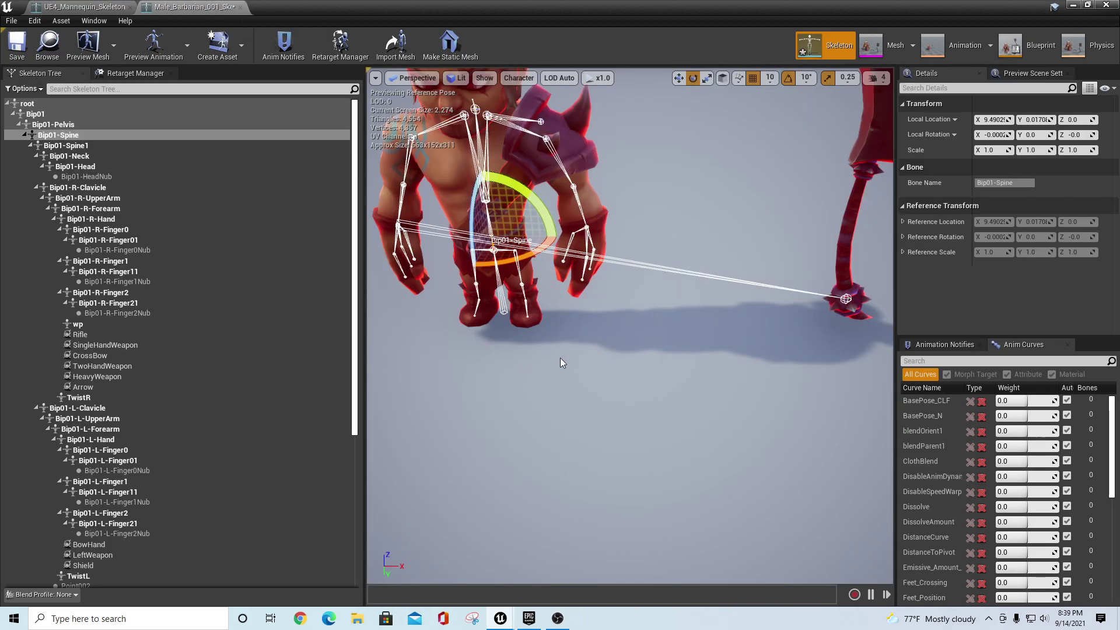
{"action": "scroll", "coordinate": [558, 365], "scroll_direction": "down", "scroll_amount": 3}
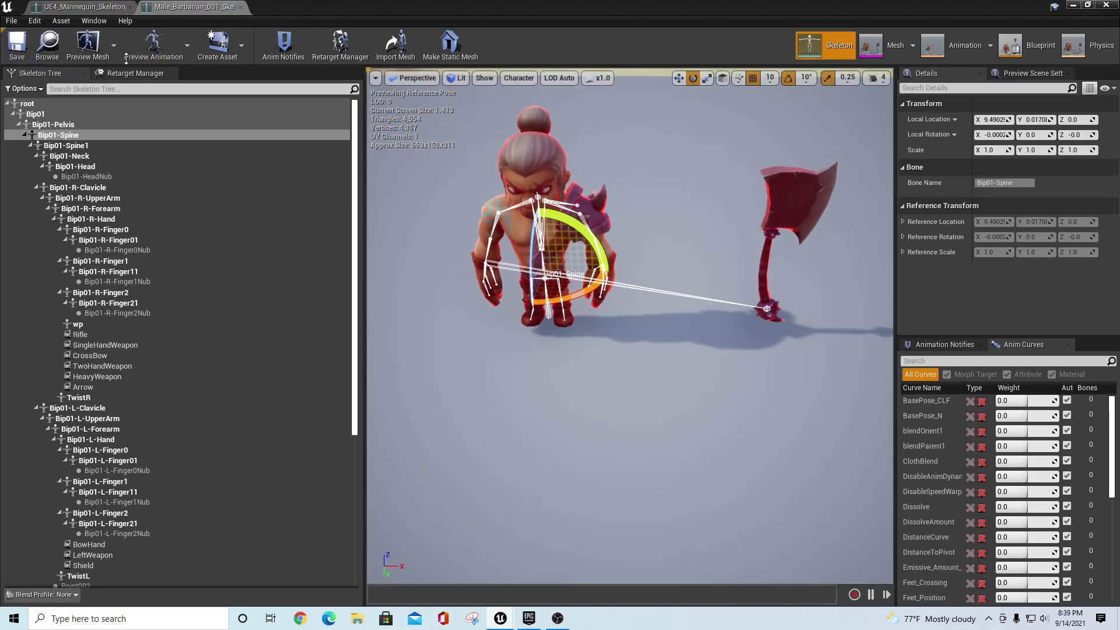
Return to the level editor, save all modified assets and levels, and enlarge the level viewport above the content browser
{"action": "left_click", "coordinate": [1071, 4]}
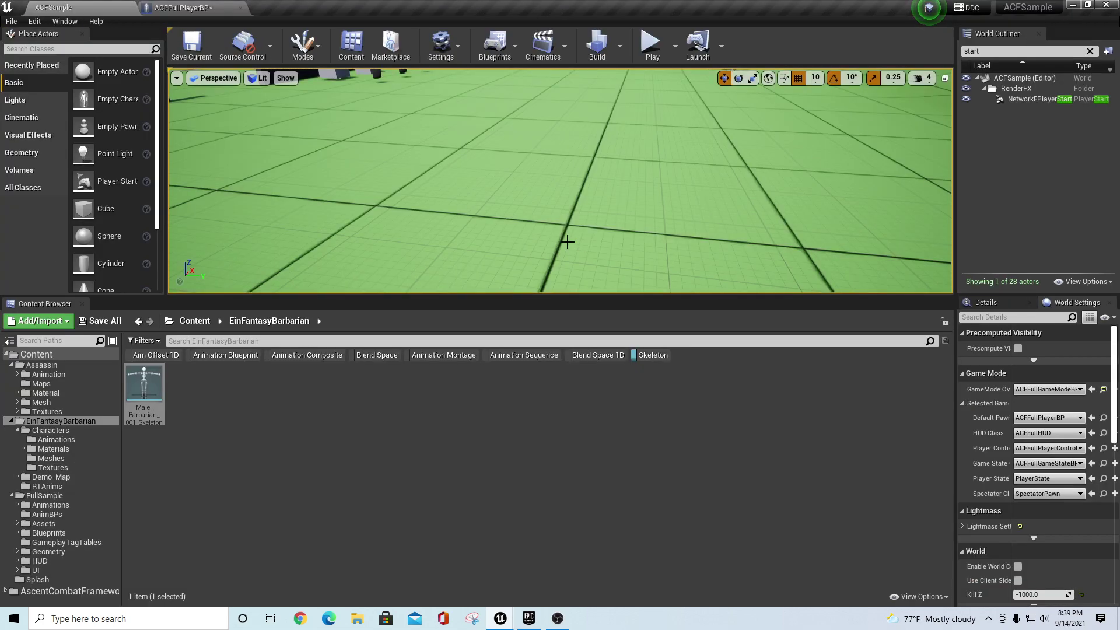
{"action": "left_click", "coordinate": [99, 321]}
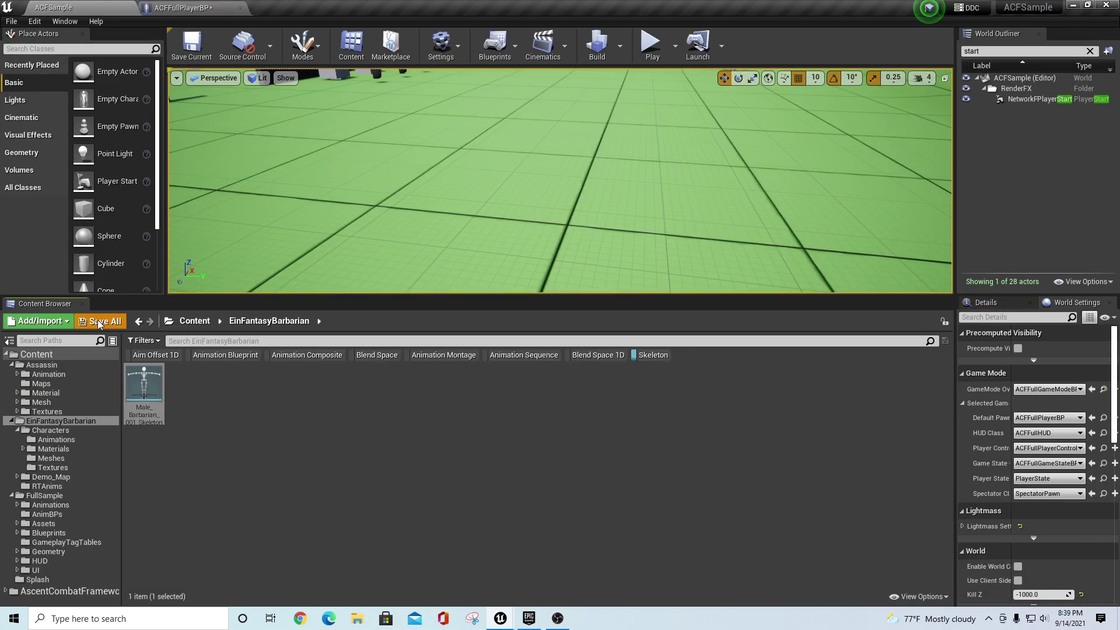
{"action": "left_click", "coordinate": [647, 418]}
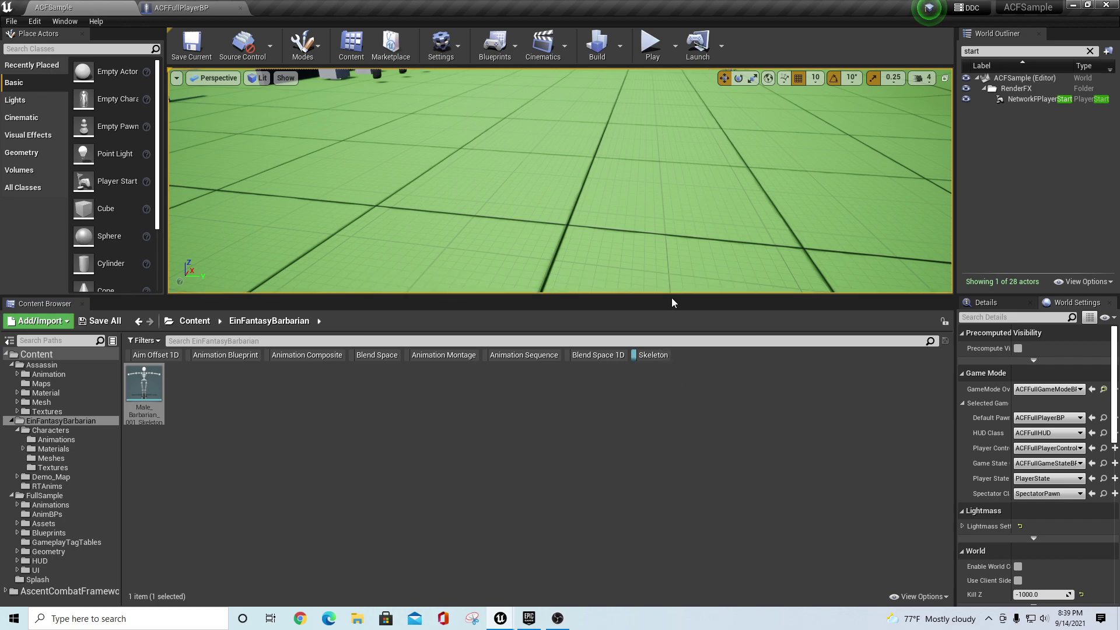
{"action": "left_click_drag", "start_coordinate": [671, 298], "coordinate": [671, 447]}
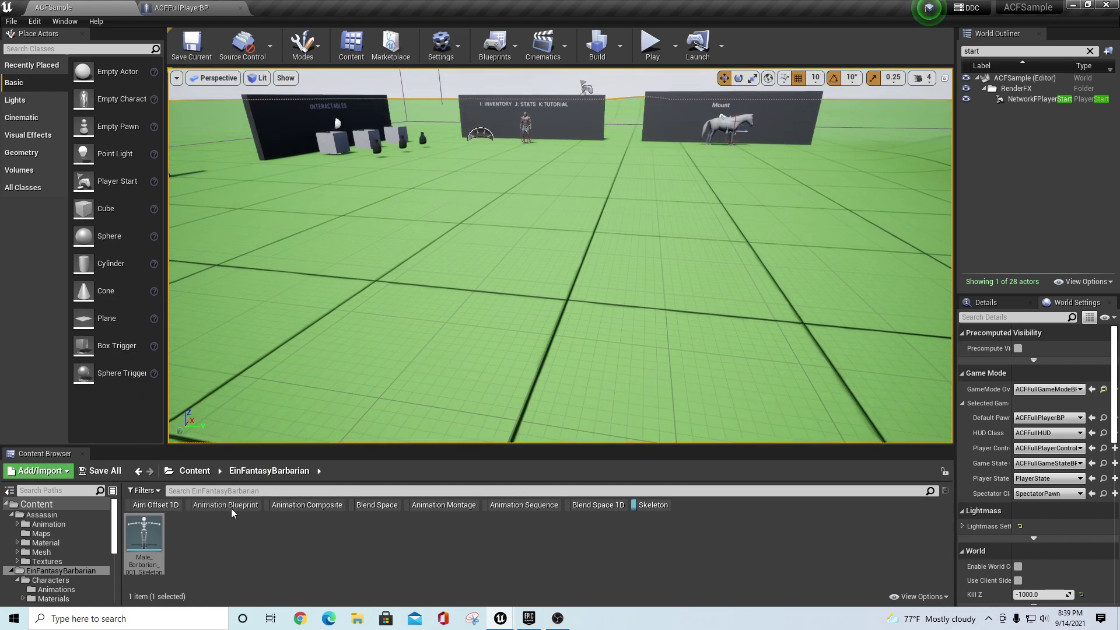
{"action": "left_click", "coordinate": [11, 21]}
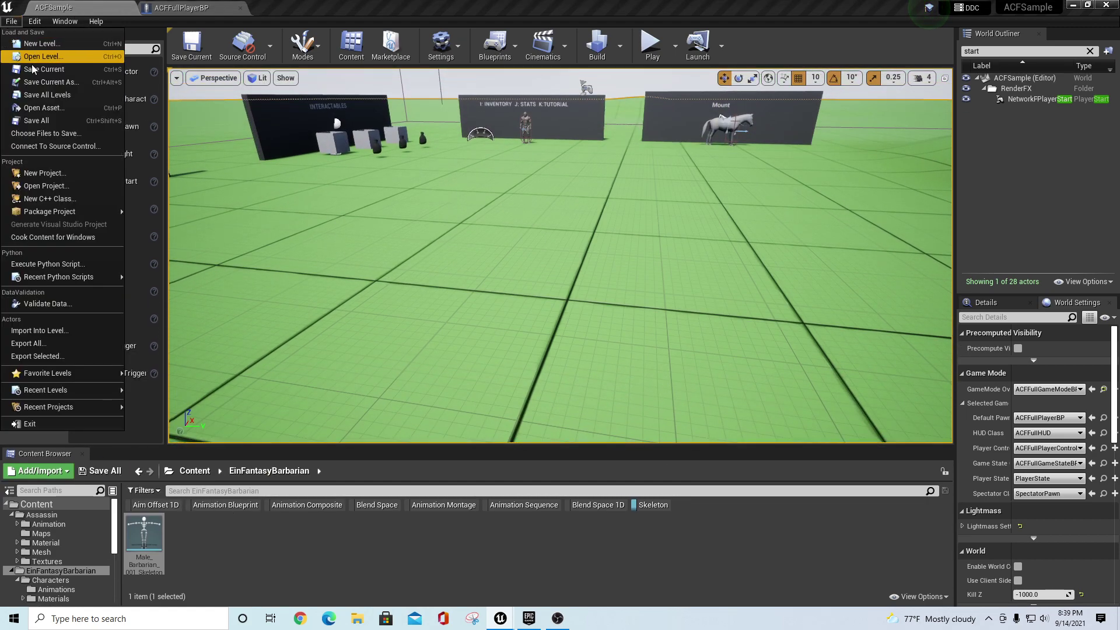
{"action": "left_click", "coordinate": [53, 97]}
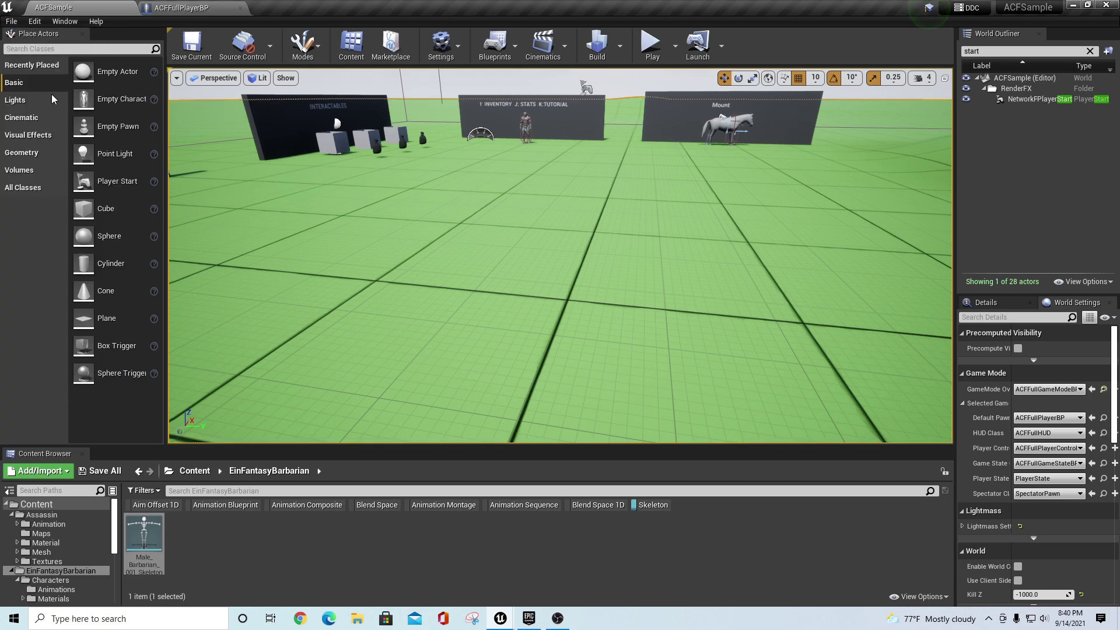
{"action": "left_click", "coordinate": [12, 21]}
{"action": "left_click", "coordinate": [33, 133]}
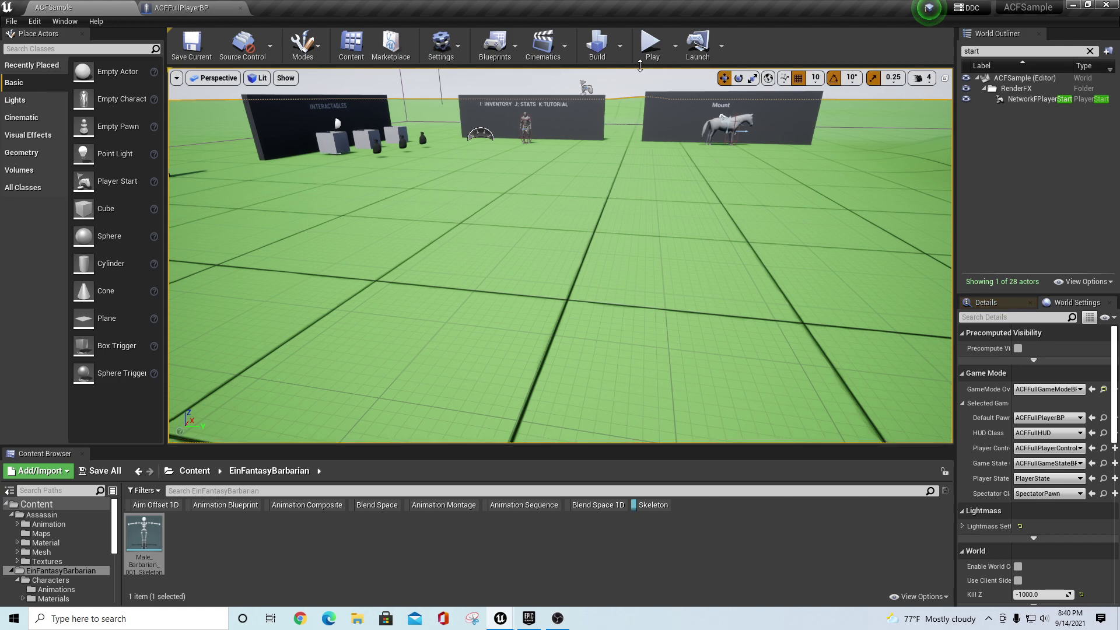
Start play-testing the level in the editor and run the barbarian forward toward the display walls
{"action": "left_click", "coordinate": [652, 44]}
{"action": "left_click", "coordinate": [719, 276]}
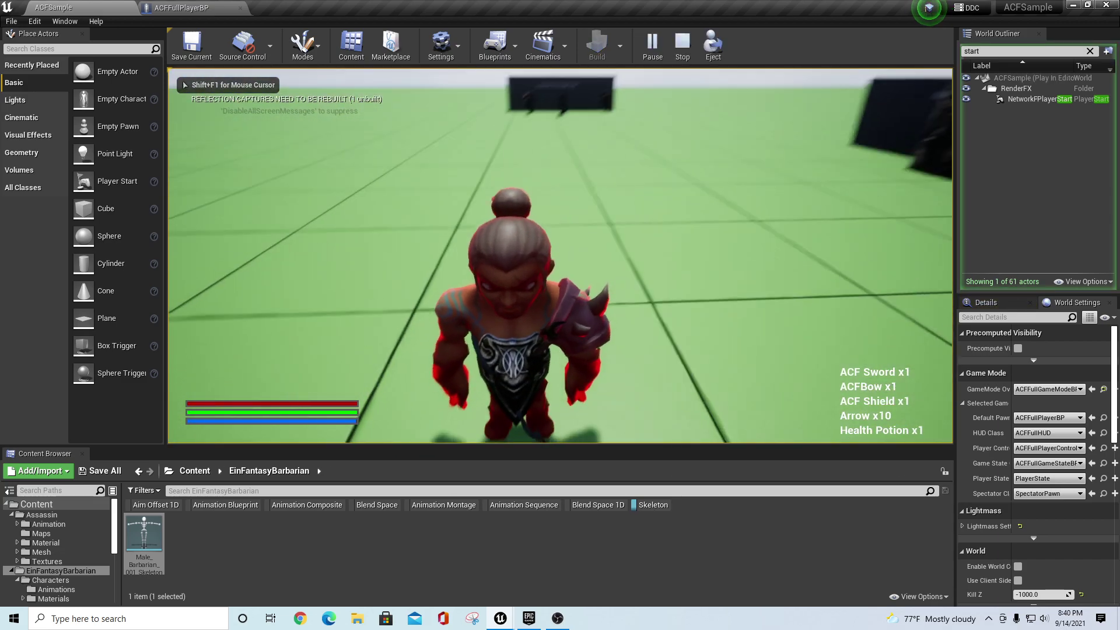
{"action": "key", "text": "w"}
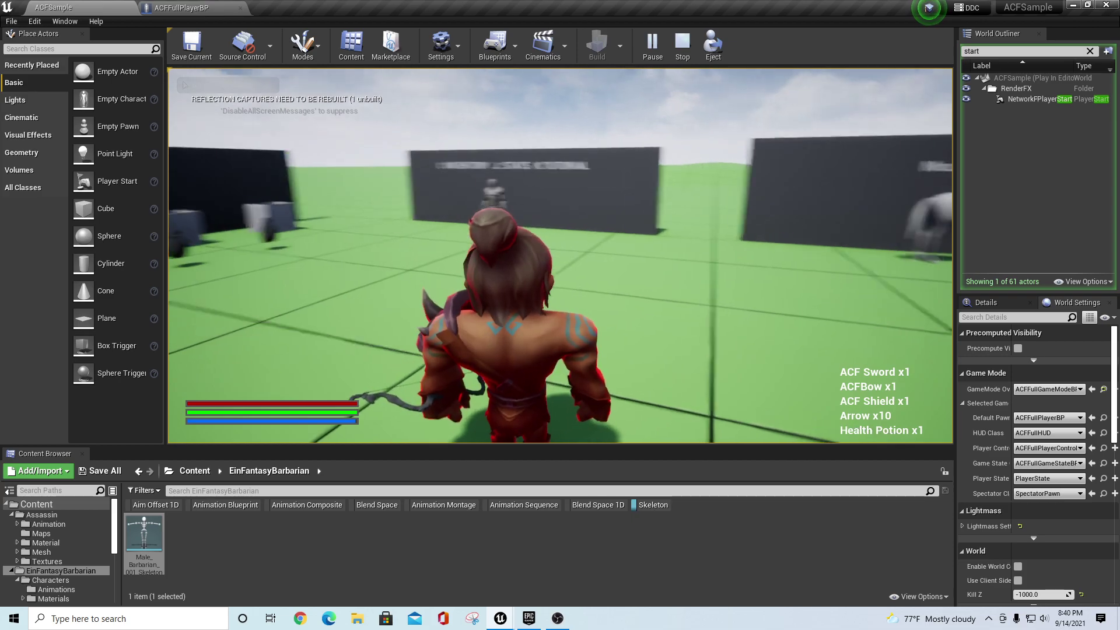
{"action": "key", "text": "w"}
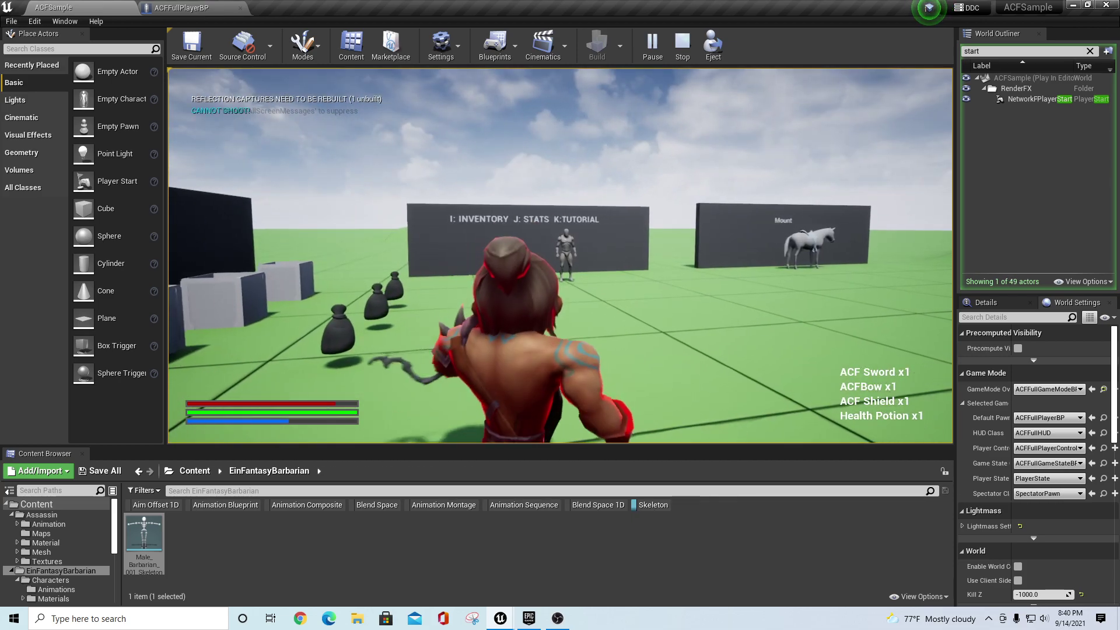
Test the barbarian's aiming and attacks in the running level and collect the Arrow x30 pickup
{"action": "right_click", "coordinate": [560, 256]}
{"action": "left_click", "coordinate": [560, 255]}
{"action": "left_click", "coordinate": [560, 255]}
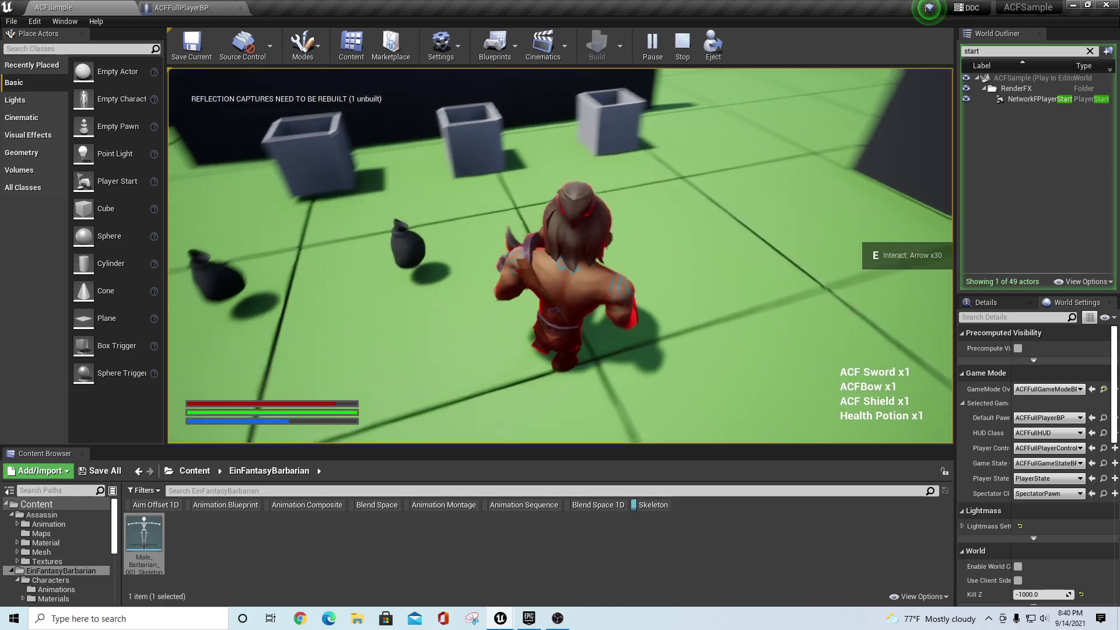
{"action": "key", "text": "w"}
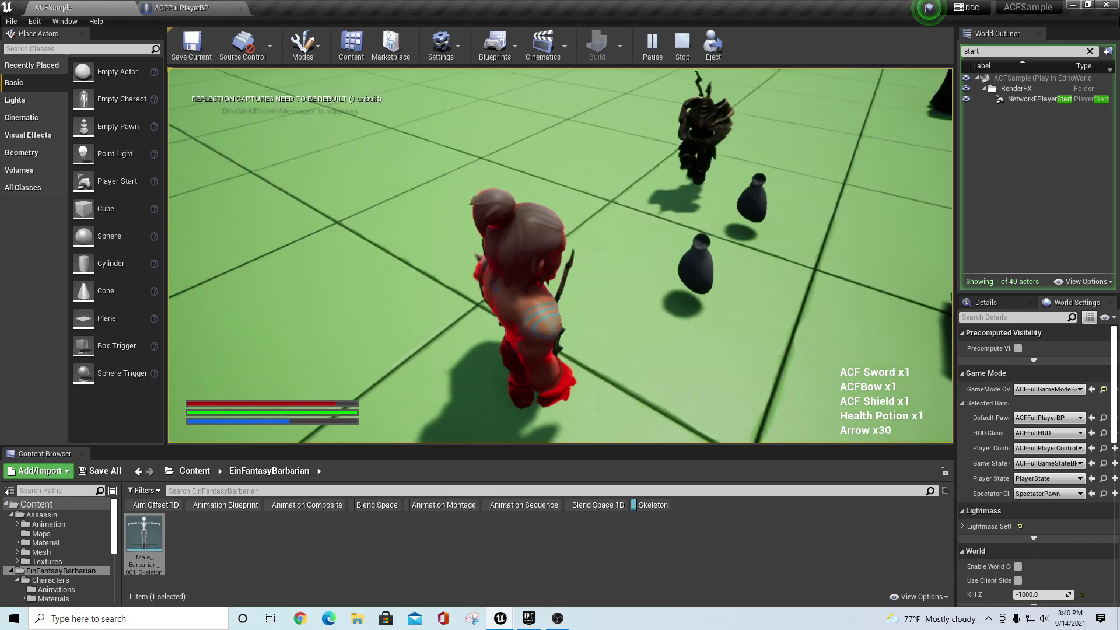
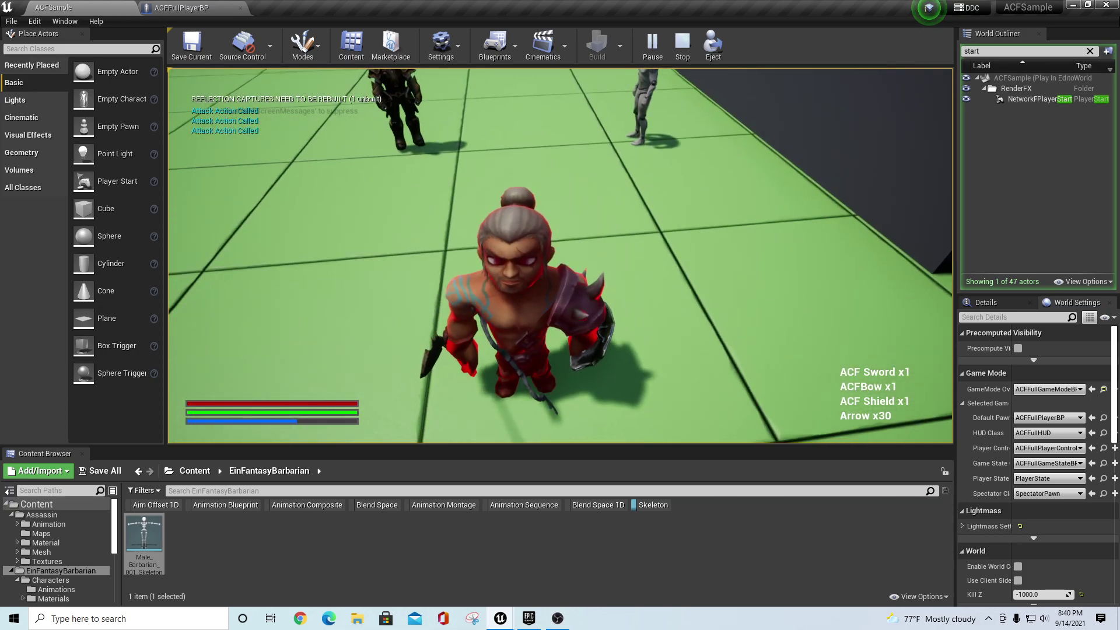
{"action": "key", "text": "w"}
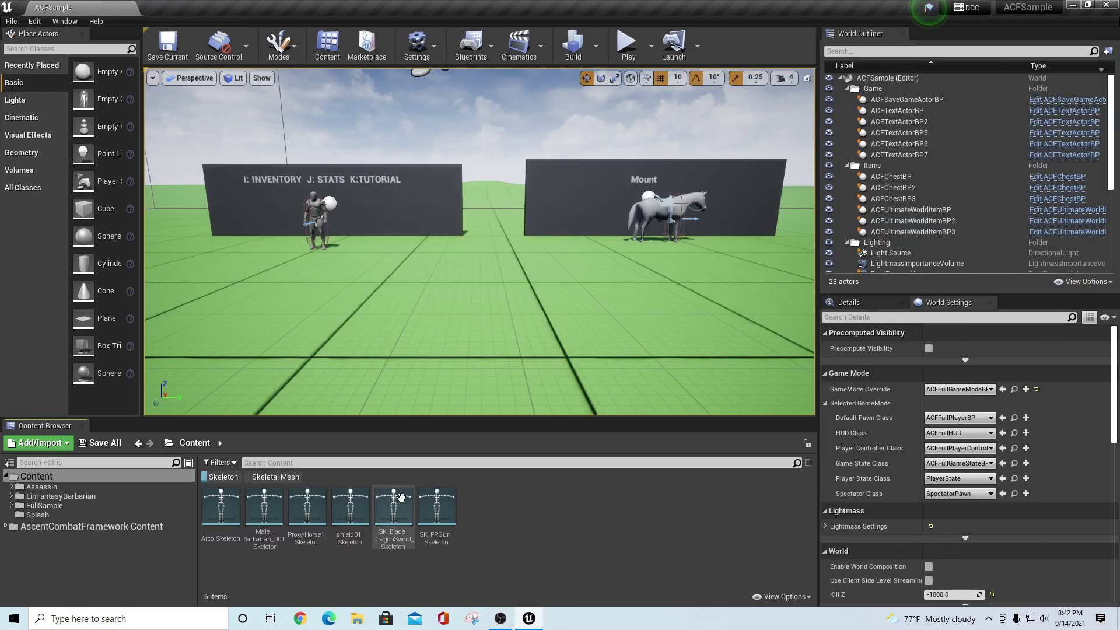
Open the Male_Barbarian_001 skeleton from the EinFantasyBarbarian folder and show its bone hierarchy in a narrower pane beside a wider preview
{"action": "left_click", "coordinate": [48, 499]}
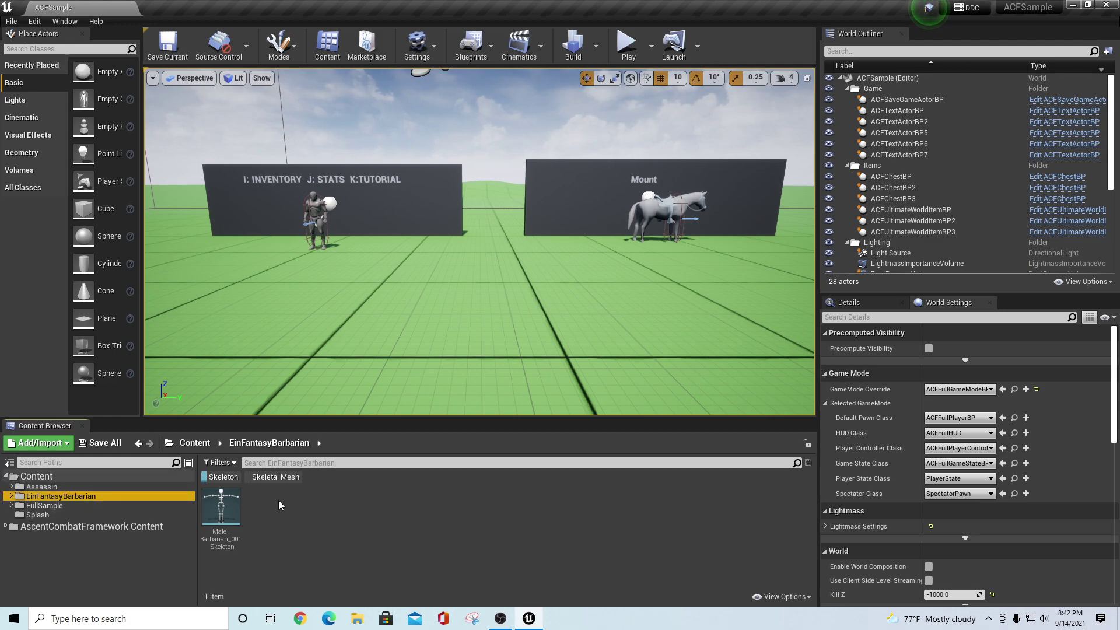
{"action": "double_click", "coordinate": [231, 510]}
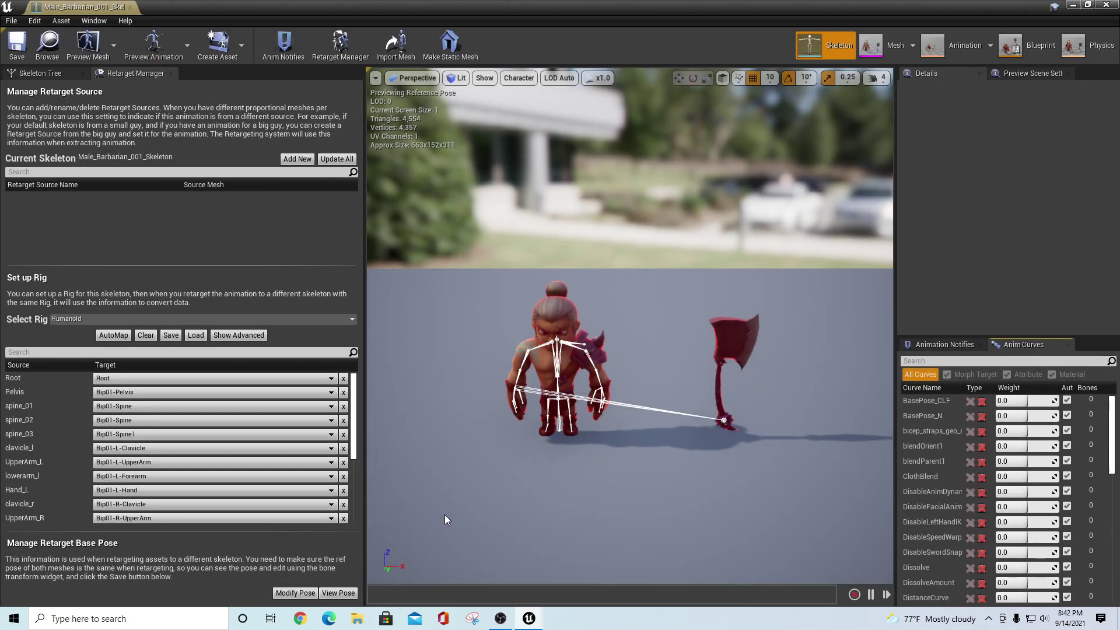
{"action": "left_click", "coordinate": [39, 73]}
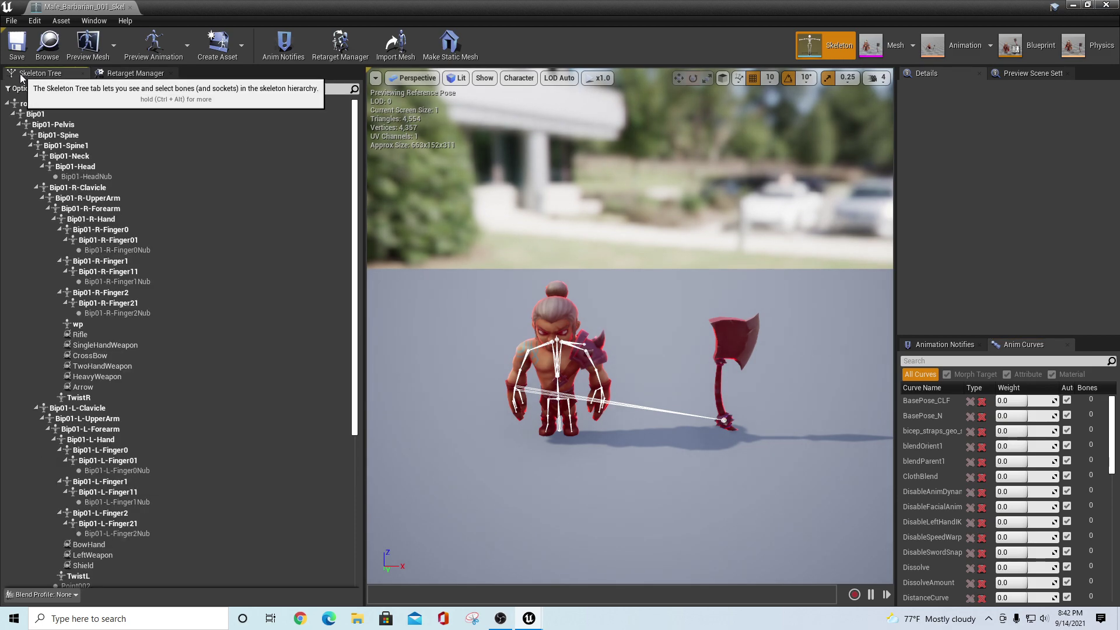
{"action": "left_click_drag", "start_coordinate": [363, 352], "coordinate": [214, 353]}
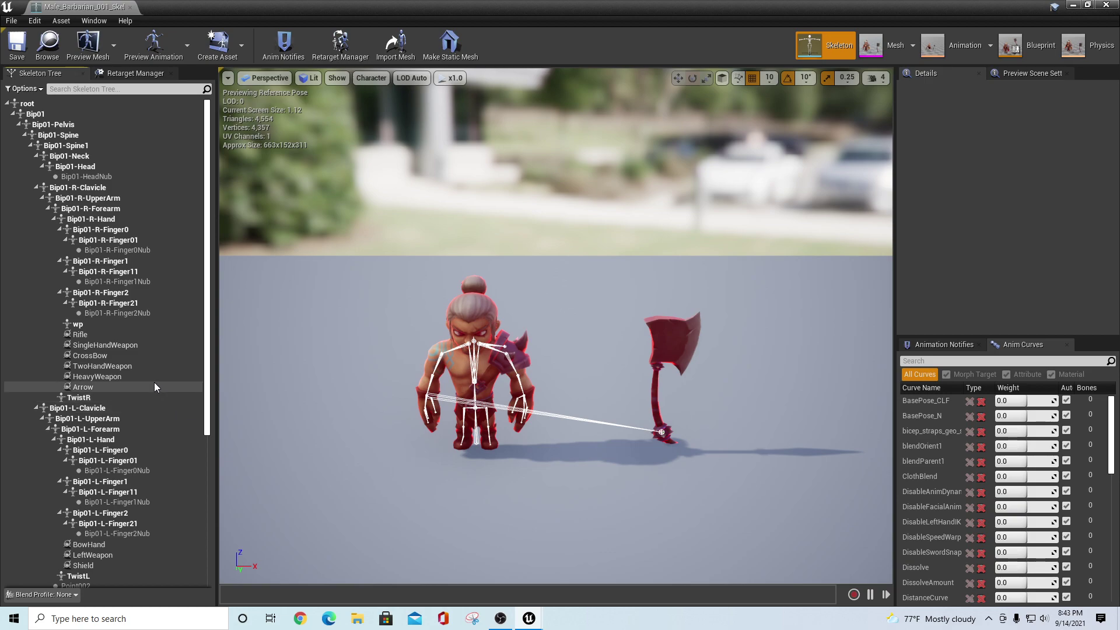
Attach SK_Blade_DragonSword as a preview asset to the SingleHandWeapon socket on the right hand
{"action": "left_click", "coordinate": [120, 345]}
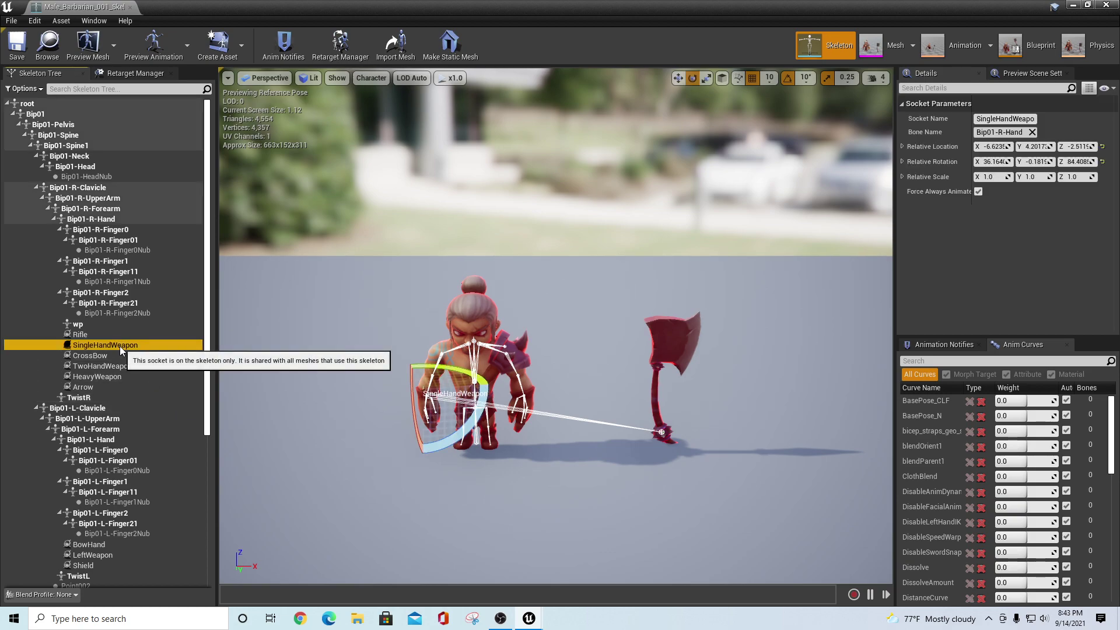
{"action": "right_click", "coordinate": [120, 346]}
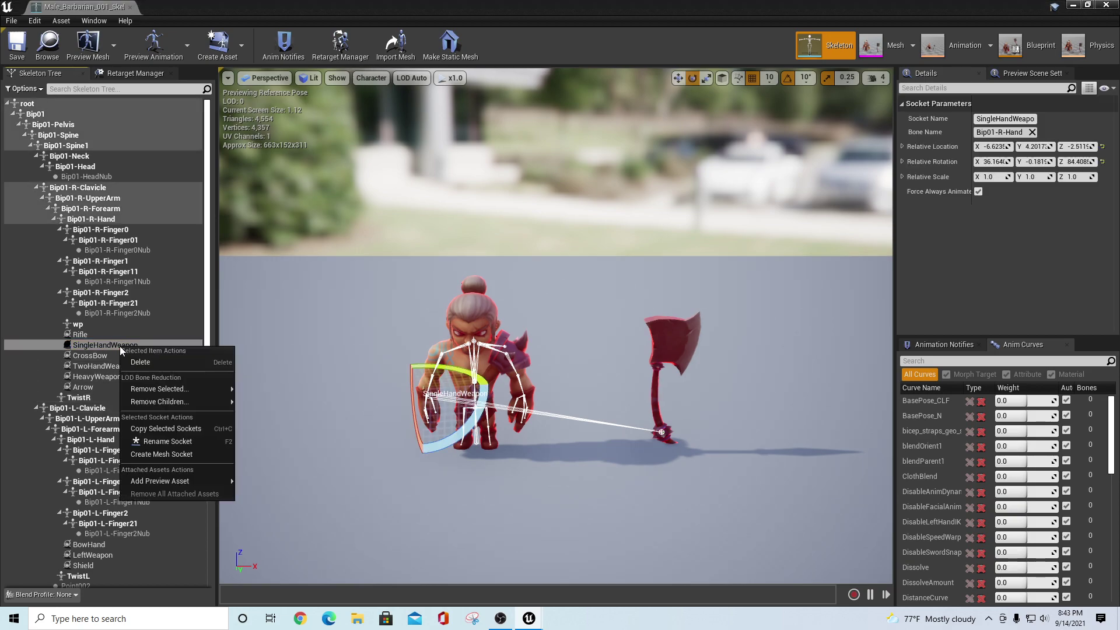
{"action": "mouse_move", "coordinate": [167, 484]}
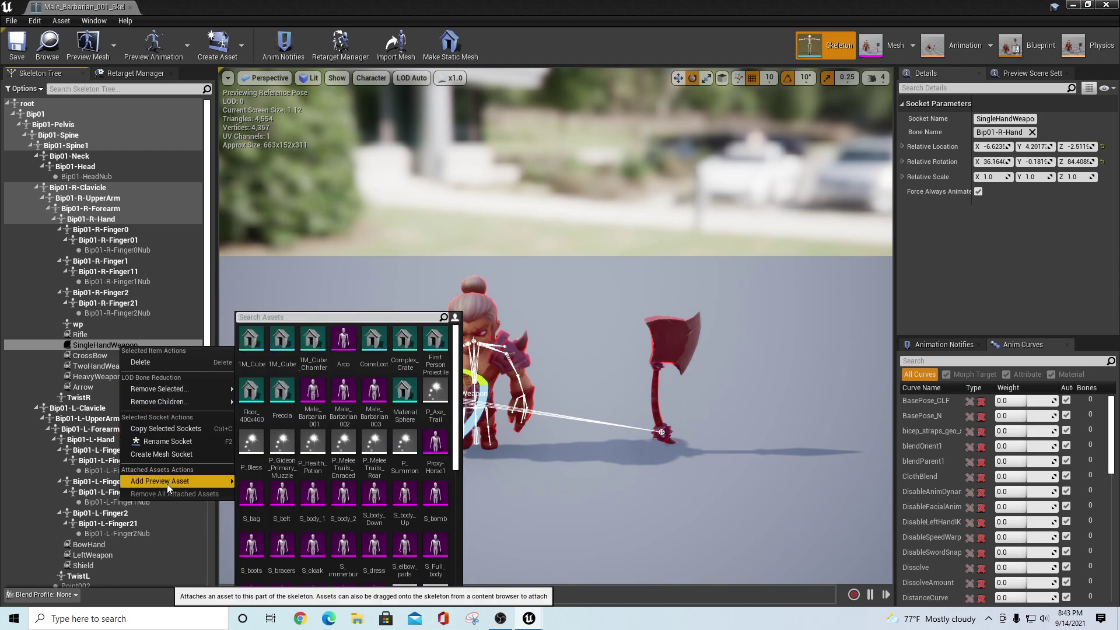
{"action": "type", "text": "sword"}
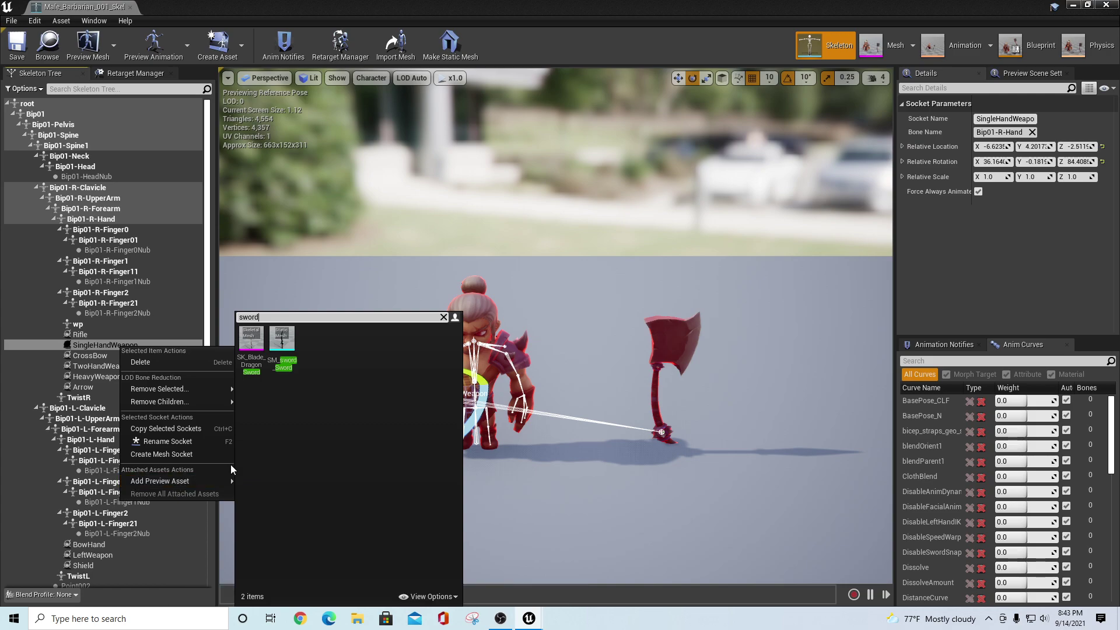
{"action": "left_click", "coordinate": [251, 345]}
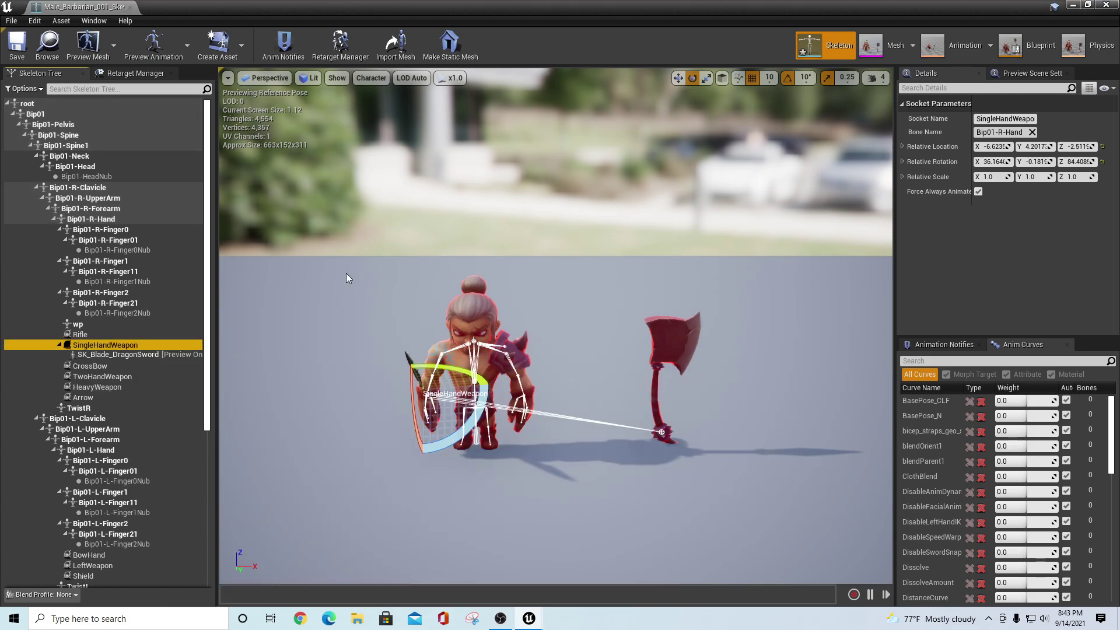
Set bone drawing to None in the skeleton preview
{"action": "left_click", "coordinate": [371, 77]}
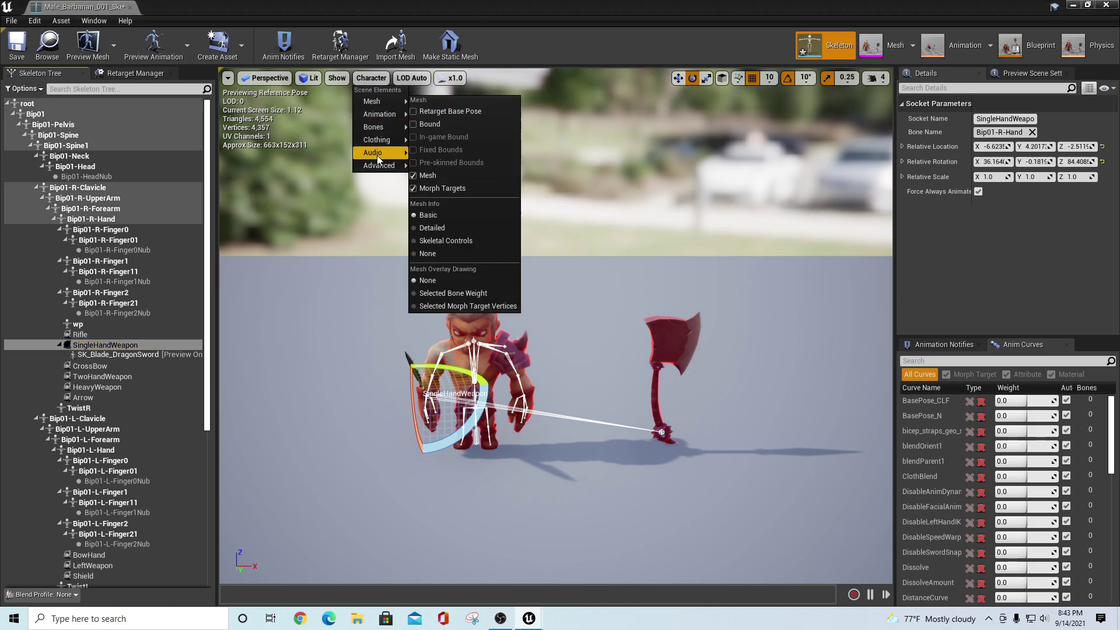
{"action": "mouse_move", "coordinate": [373, 126]}
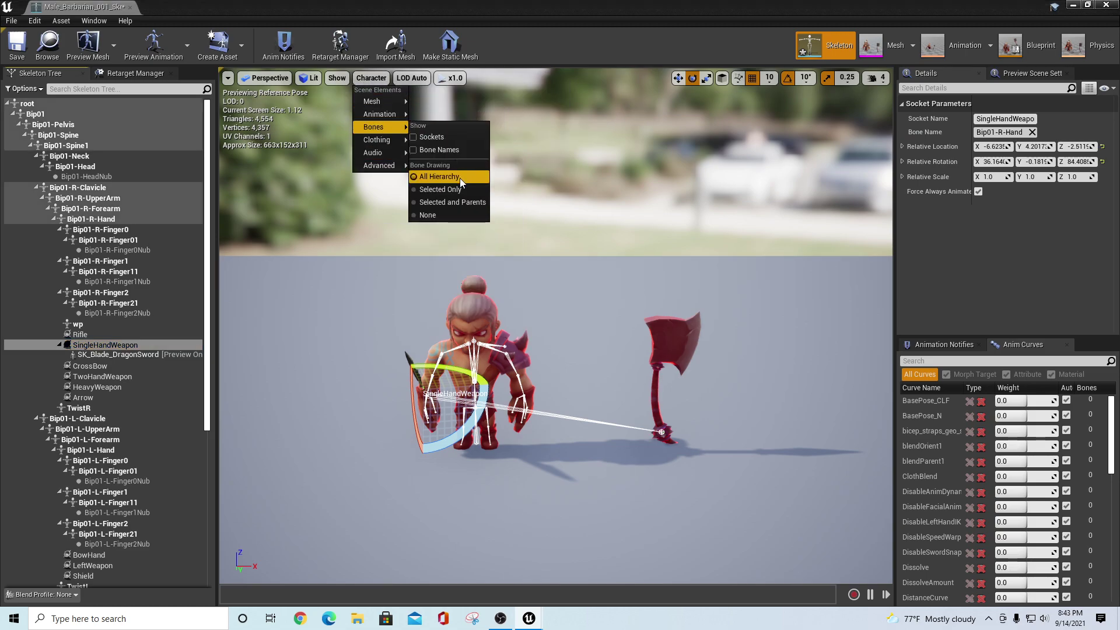
{"action": "left_click", "coordinate": [428, 215]}
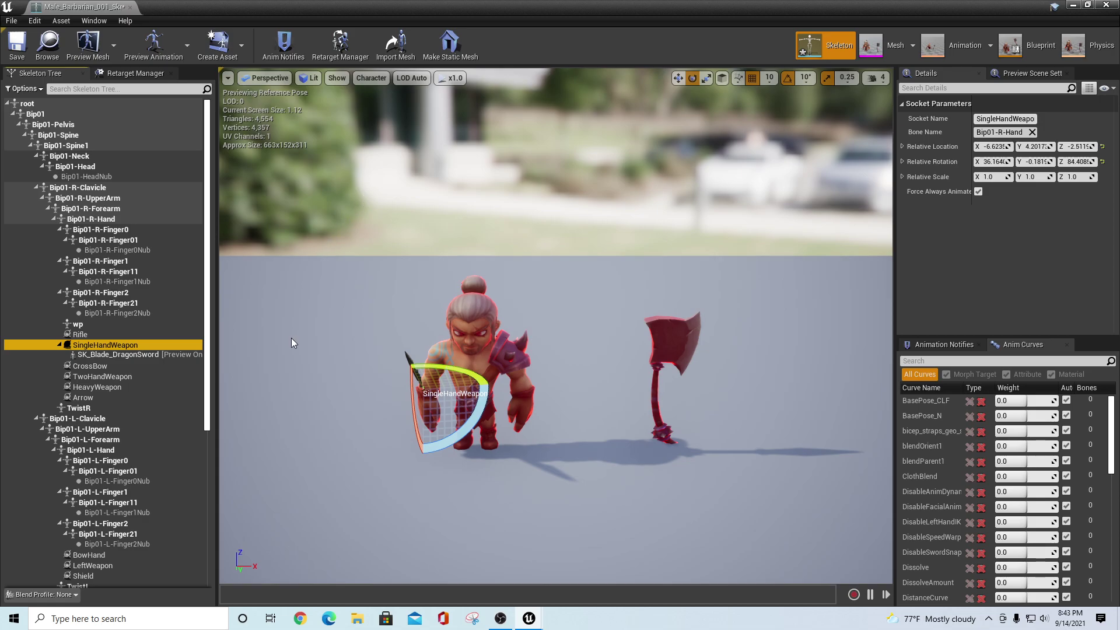
Move the SingleHandWeapon socket toward the right hand, to about X 15.18, Y 2.11, Z 13.50
{"action": "left_click_drag", "start_coordinate": [261, 382], "coordinate": [746, 394]}
{"action": "scroll", "coordinate": [260, 381], "scroll_direction": "up", "scroll_amount": 3}
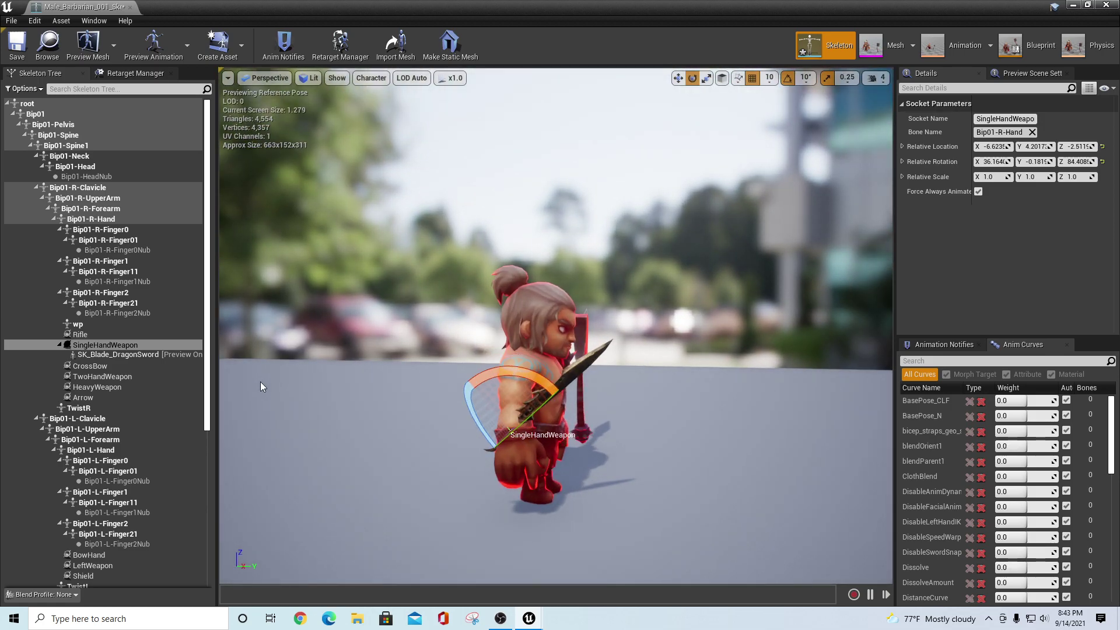
{"action": "mouse_move", "coordinate": [260, 382]}
{"action": "left_mouse_down"}
{"action": "mouse_move", "coordinate": [204, 375]}
{"action": "mouse_move", "coordinate": [251, 383]}
{"action": "left_mouse_up"}
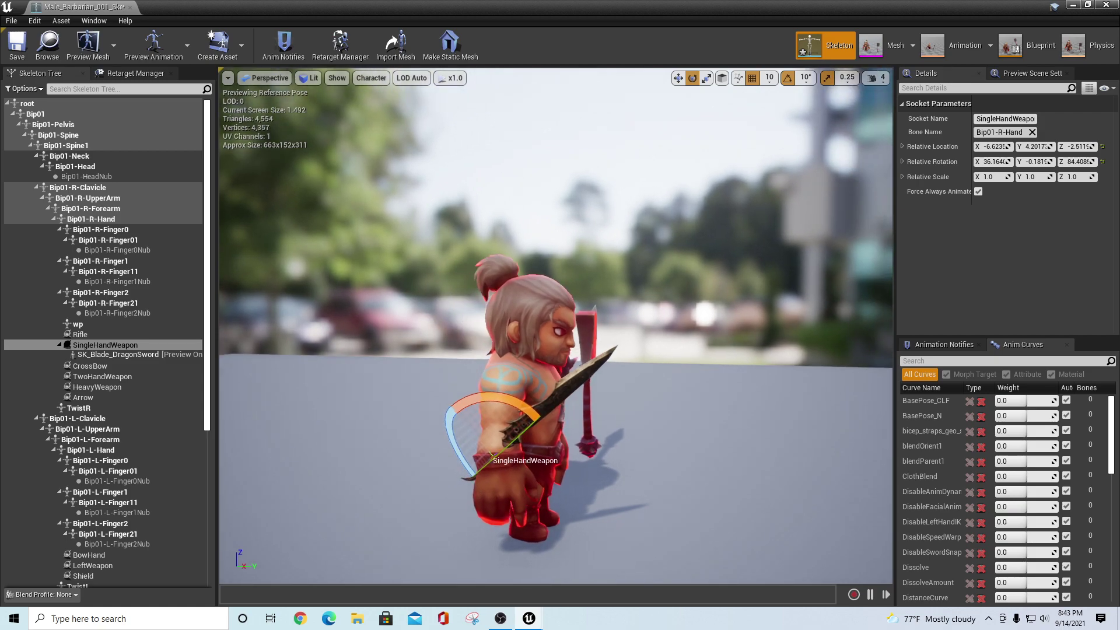
{"action": "left_click", "coordinate": [678, 78]}
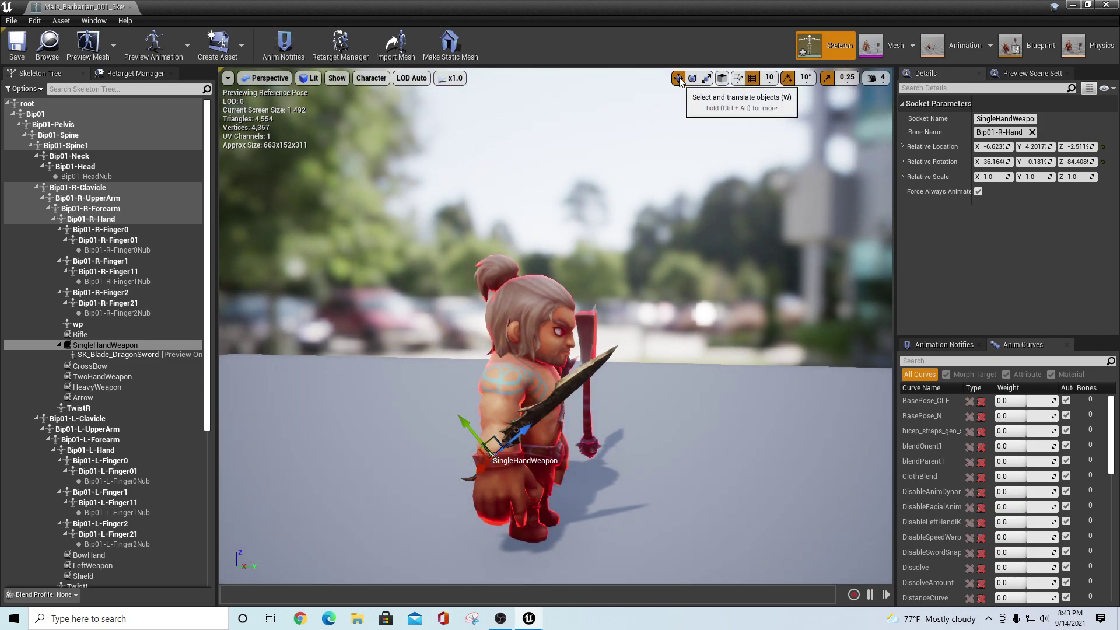
{"action": "left_click_drag", "start_coordinate": [464, 421], "coordinate": [486, 455]}
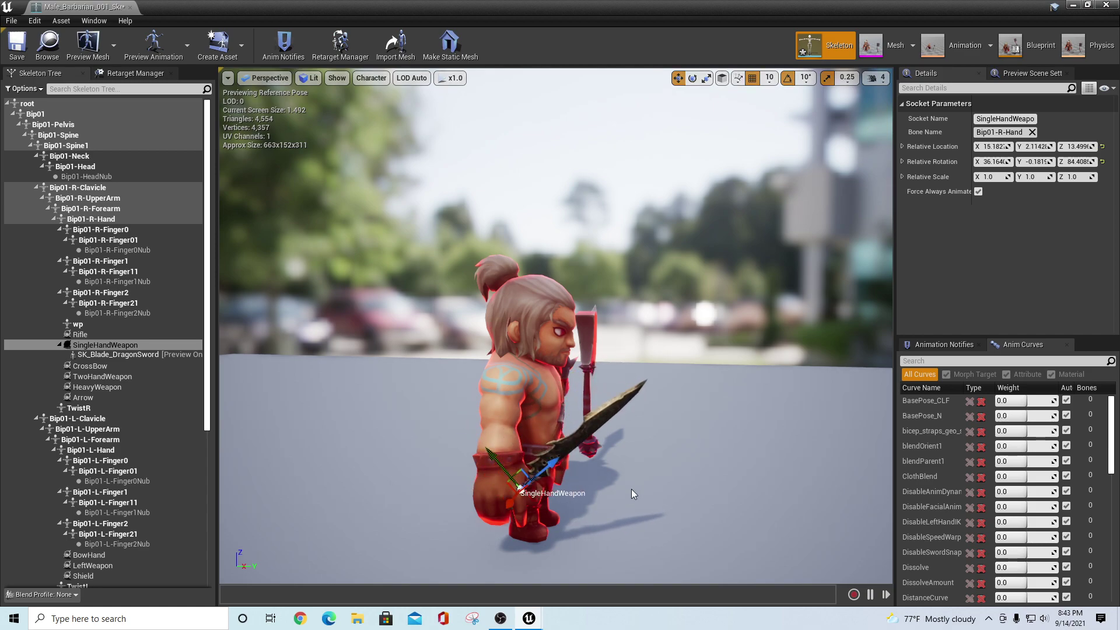
Rotate the SingleHandWeapon socket to an X rotation of about 6.16 degrees to tilt the sword downward
{"action": "left_click_drag", "start_coordinate": [689, 509], "coordinate": [498, 509]}
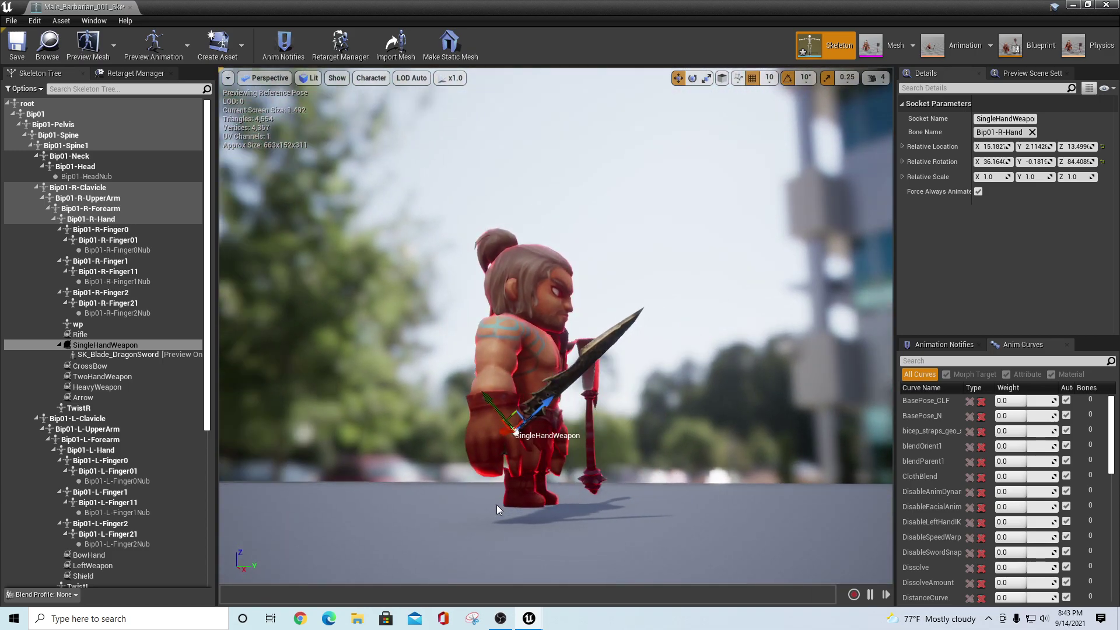
{"action": "left_click", "coordinate": [692, 78]}
{"action": "left_click_drag", "start_coordinate": [571, 409], "coordinate": [595, 417]}
{"action": "left_click_drag", "start_coordinate": [642, 350], "coordinate": [496, 379]}
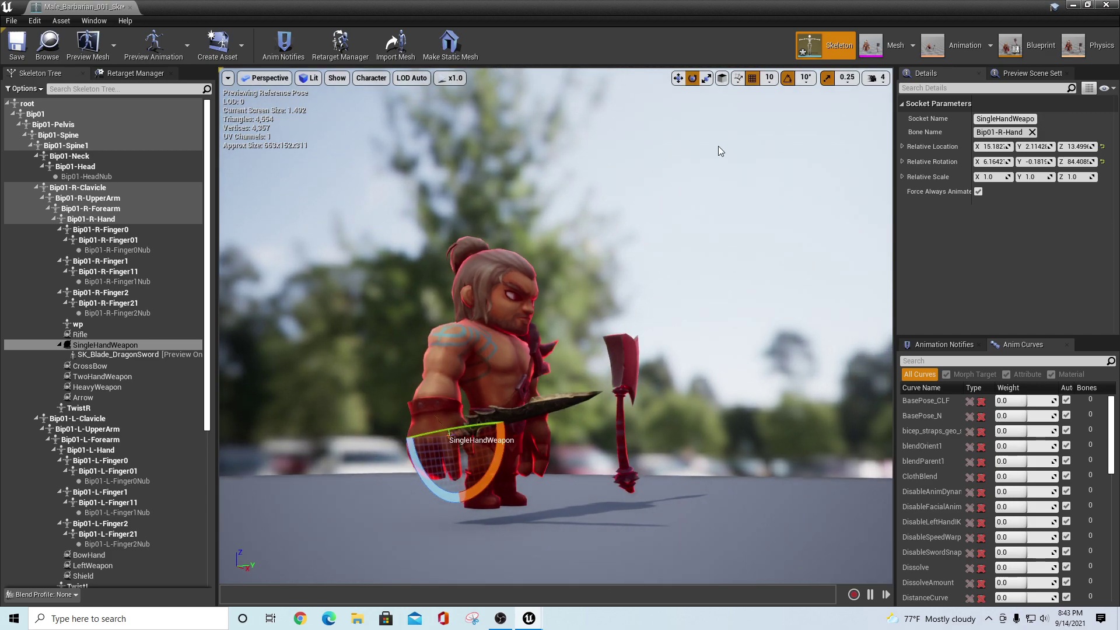
Move the SingleHandWeapon socket into the right hand's grip, to about X 19.00, Y -10.44, Z 14.08, and save the skeleton
{"action": "left_click", "coordinate": [677, 78]}
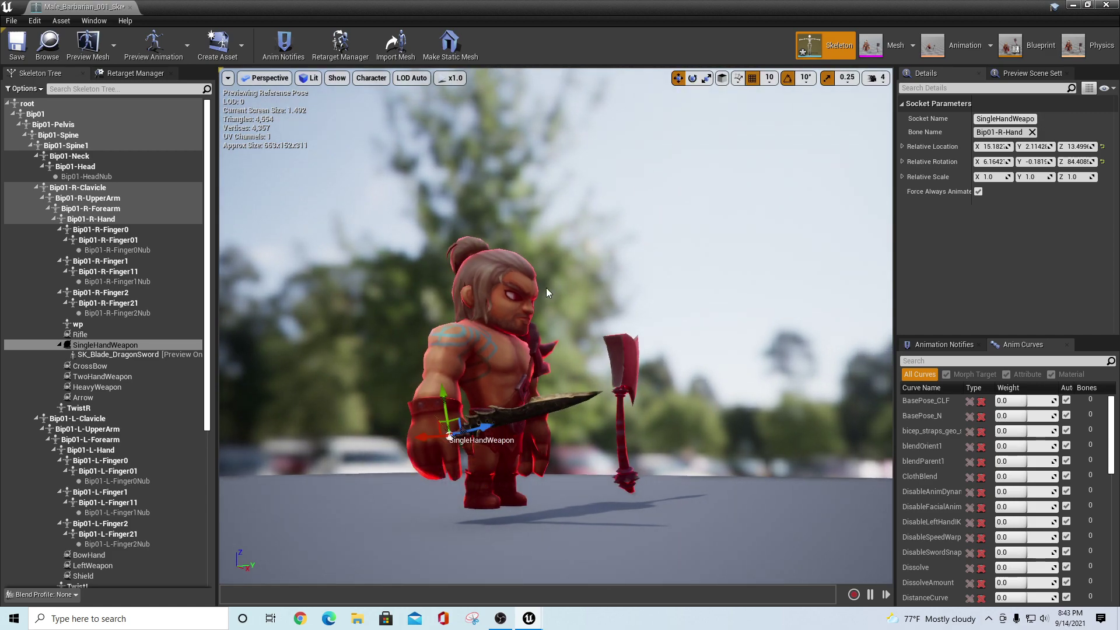
{"action": "left_click_drag", "start_coordinate": [446, 395], "coordinate": [444, 402]}
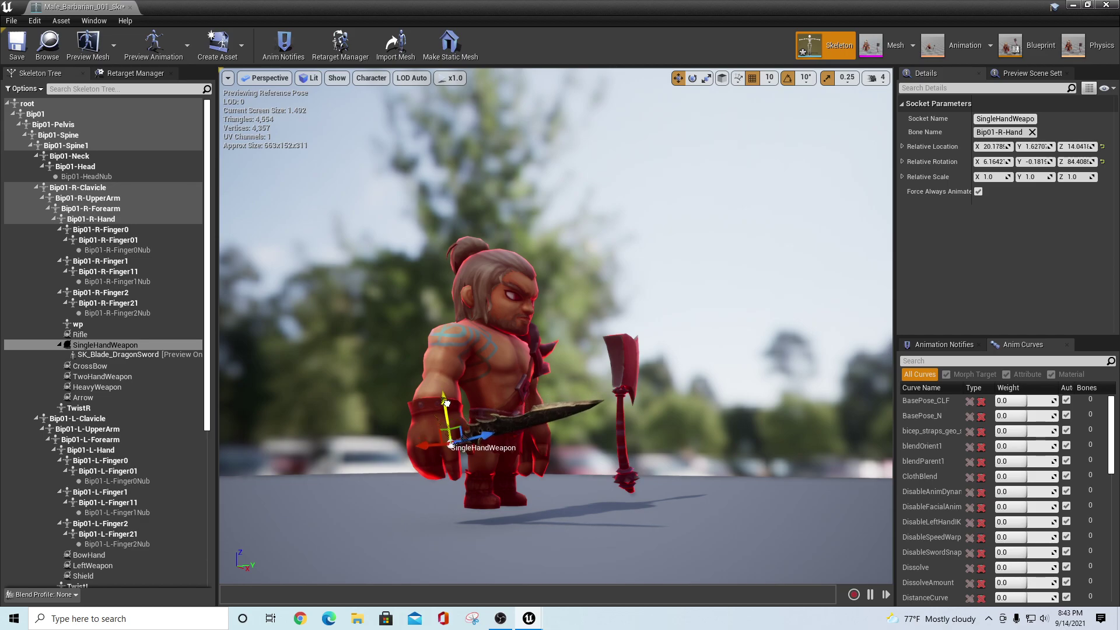
{"action": "left_click_drag", "start_coordinate": [685, 492], "coordinate": [521, 497]}
{"action": "left_click_drag", "start_coordinate": [806, 448], "coordinate": [461, 431]}
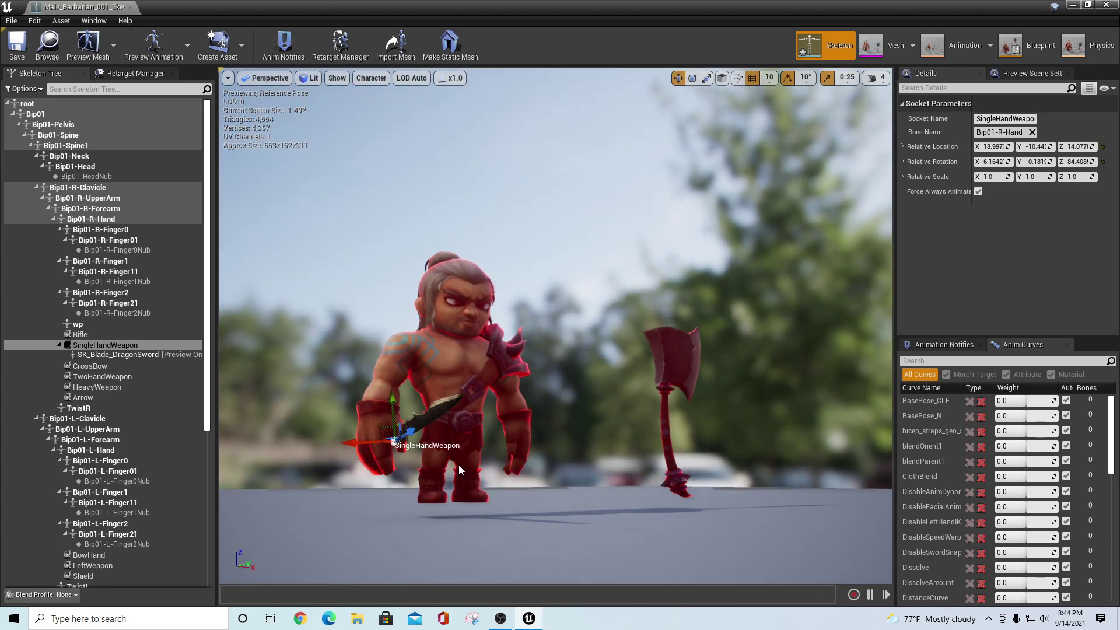
{"action": "left_click", "coordinate": [16, 45]}
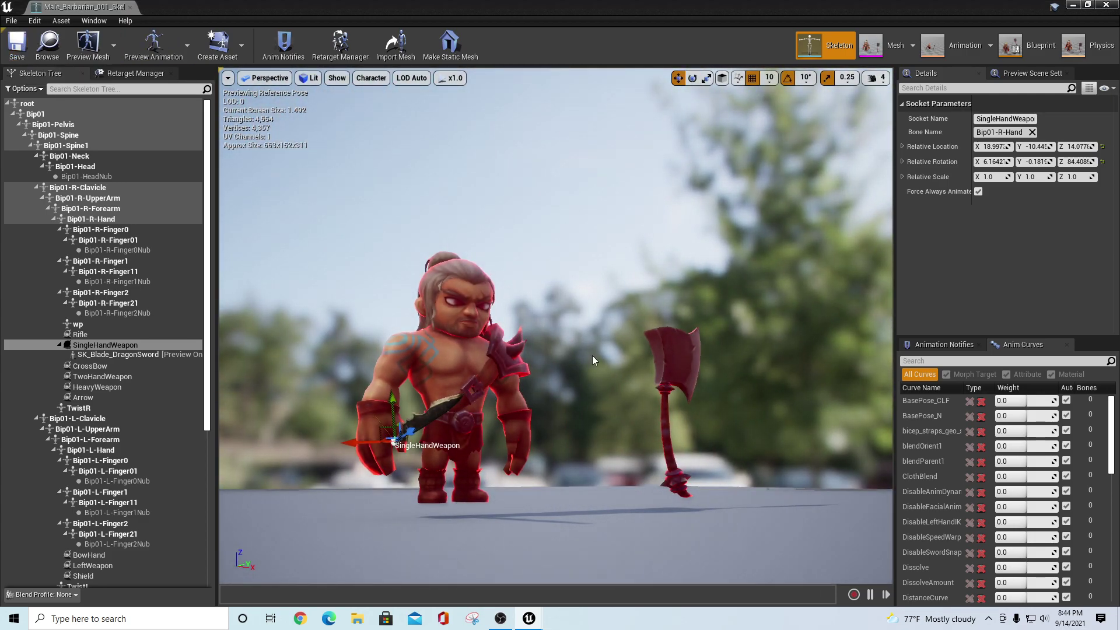
Attach the Arco bow as a preview asset to the BowEquip socket on the barbarian's spine
{"action": "scroll", "coordinate": [554, 390], "scroll_direction": "up", "scroll_amount": 2}
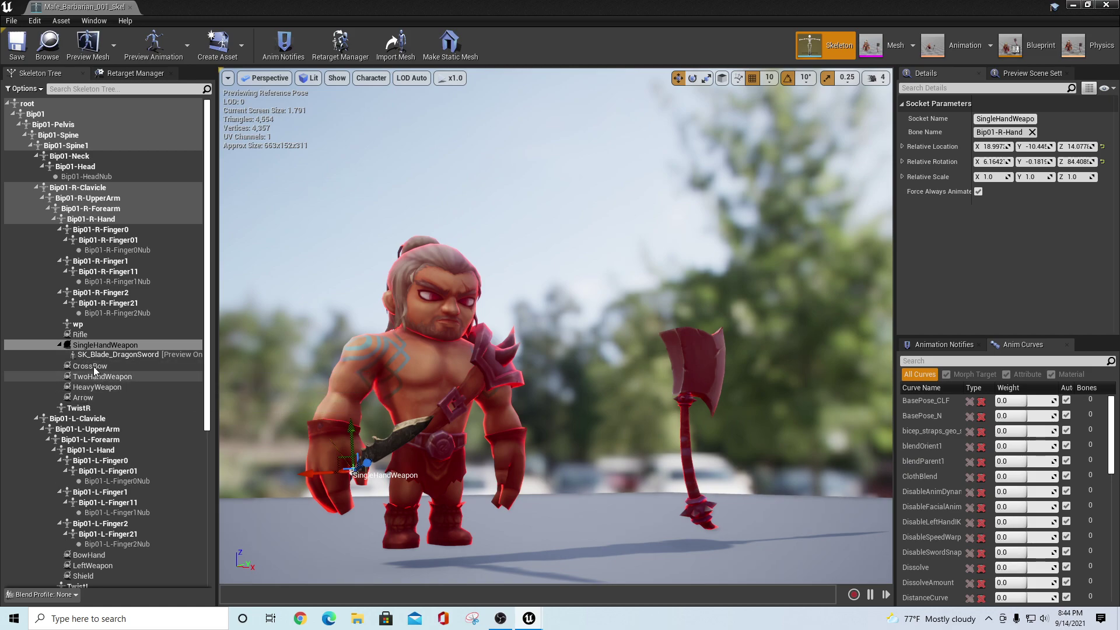
{"action": "scroll", "coordinate": [95, 366], "scroll_direction": "down", "scroll_amount": 5}
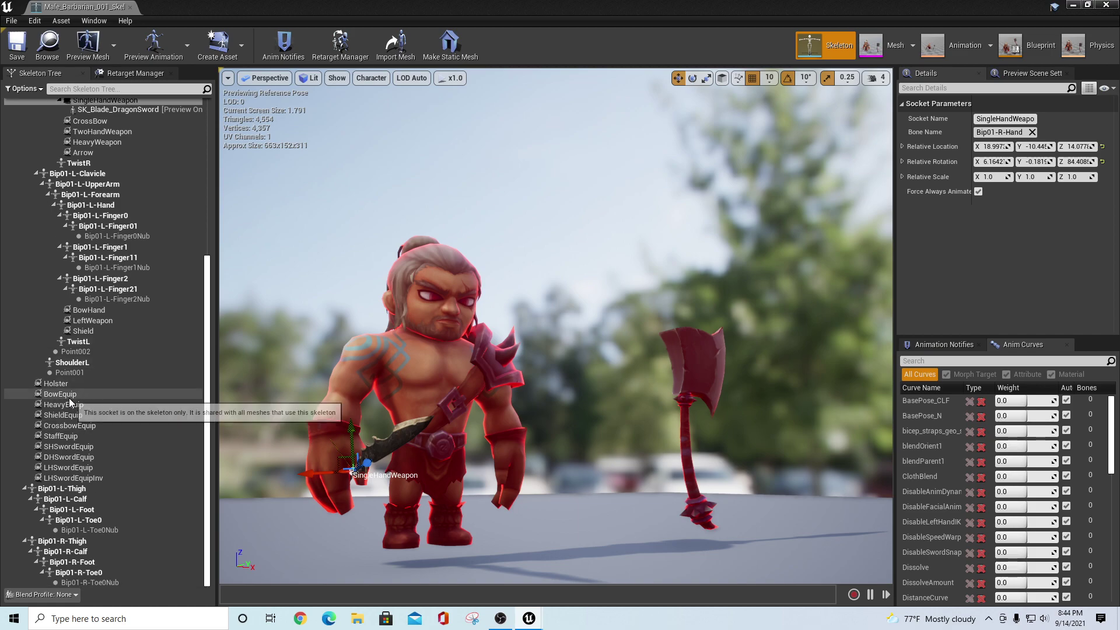
{"action": "left_click", "coordinate": [51, 396]}
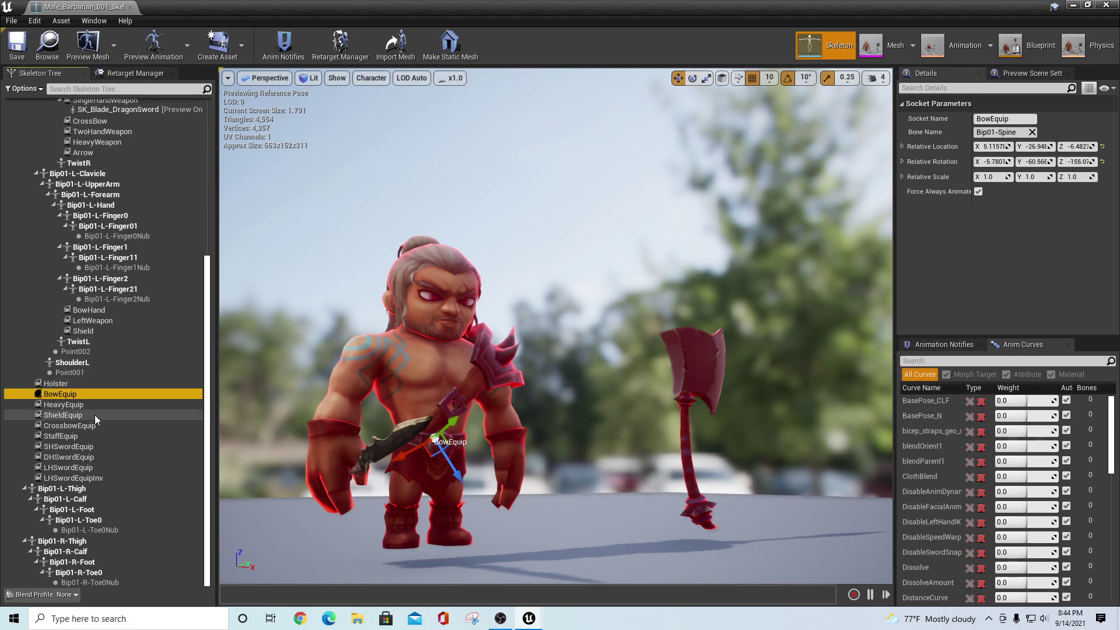
{"action": "right_click", "coordinate": [75, 396]}
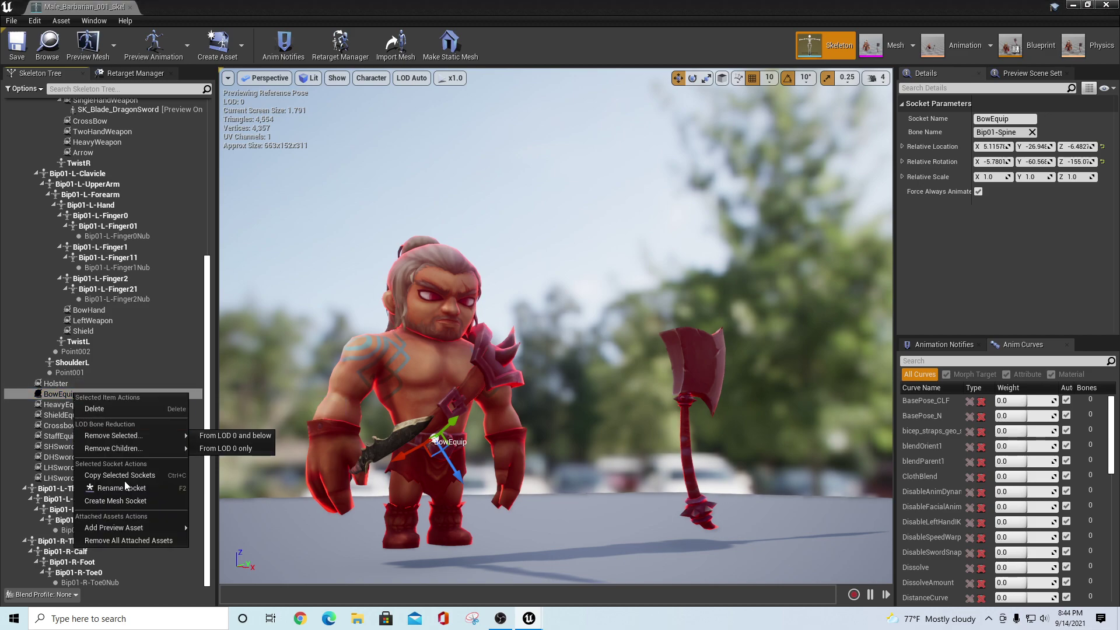
{"action": "mouse_move", "coordinate": [125, 528]}
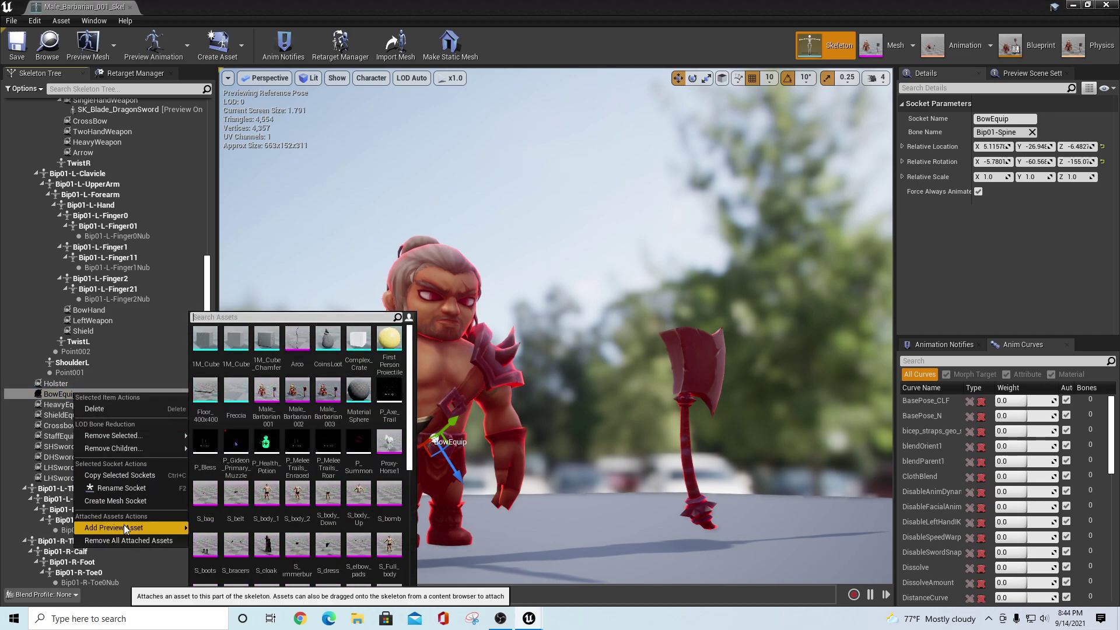
{"action": "type", "text": "bow"}
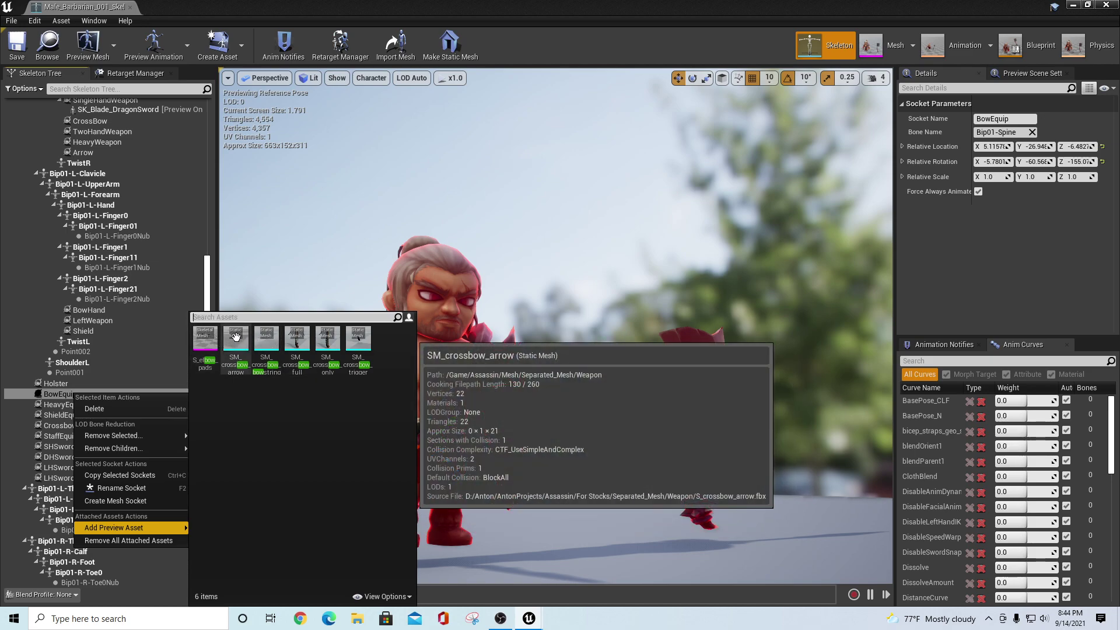
{"action": "type", "text": "arco"}
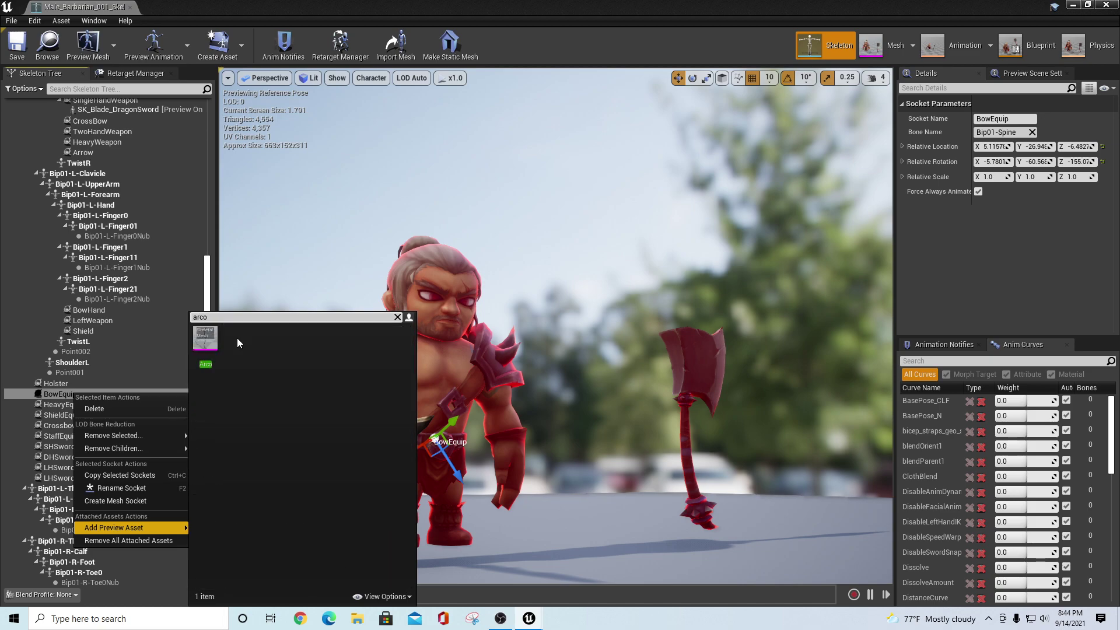
{"action": "left_click", "coordinate": [206, 337]}
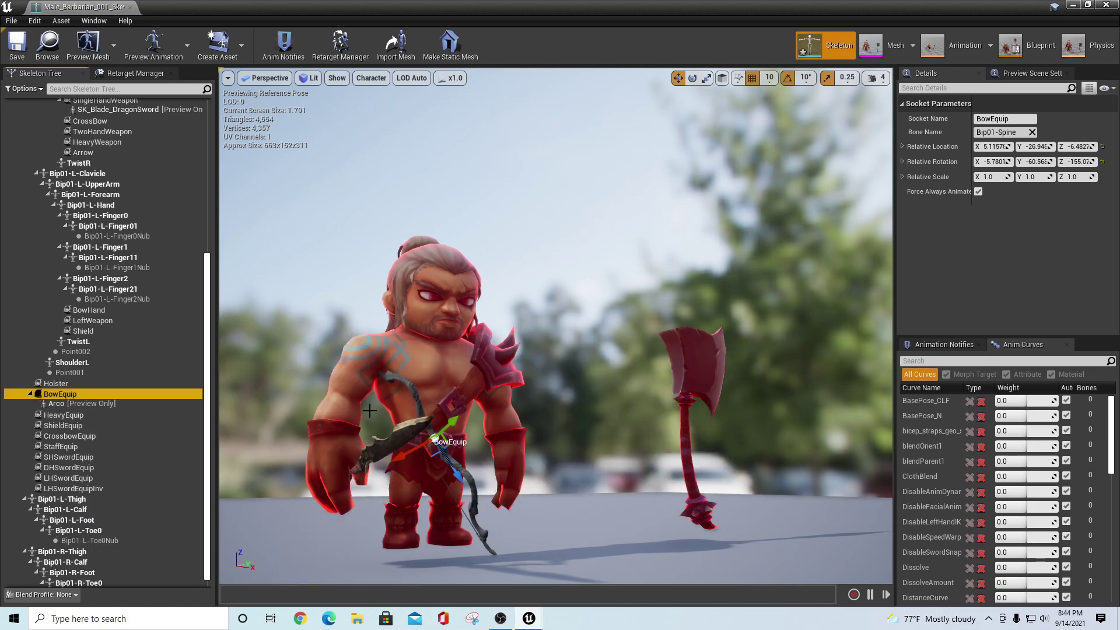
{"action": "left_click", "coordinate": [457, 474]}
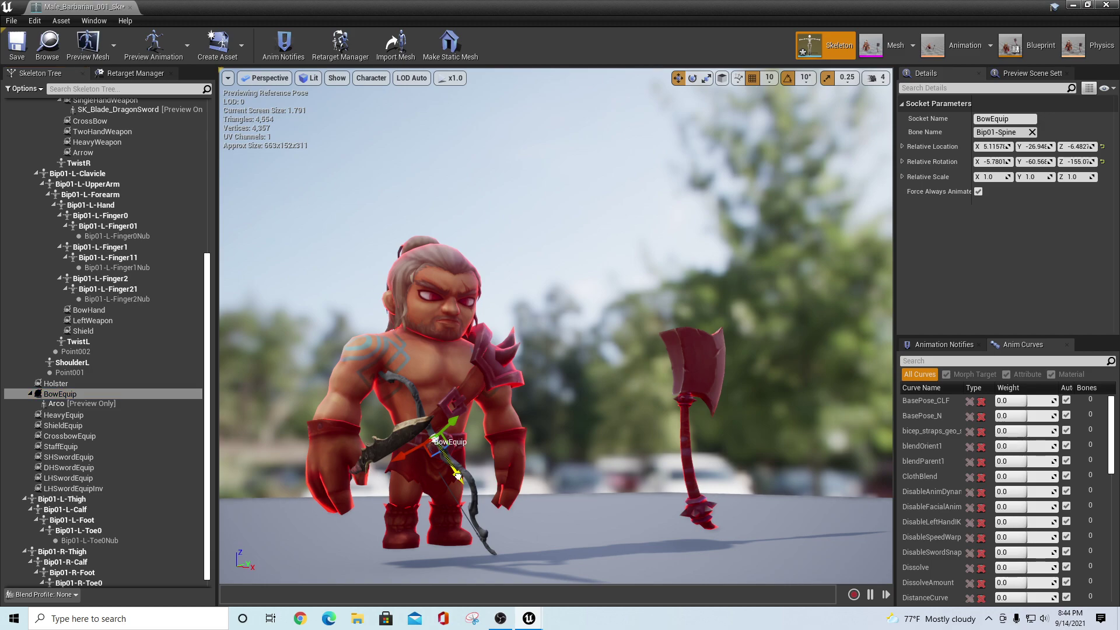
{"action": "left_click", "coordinate": [457, 474]}
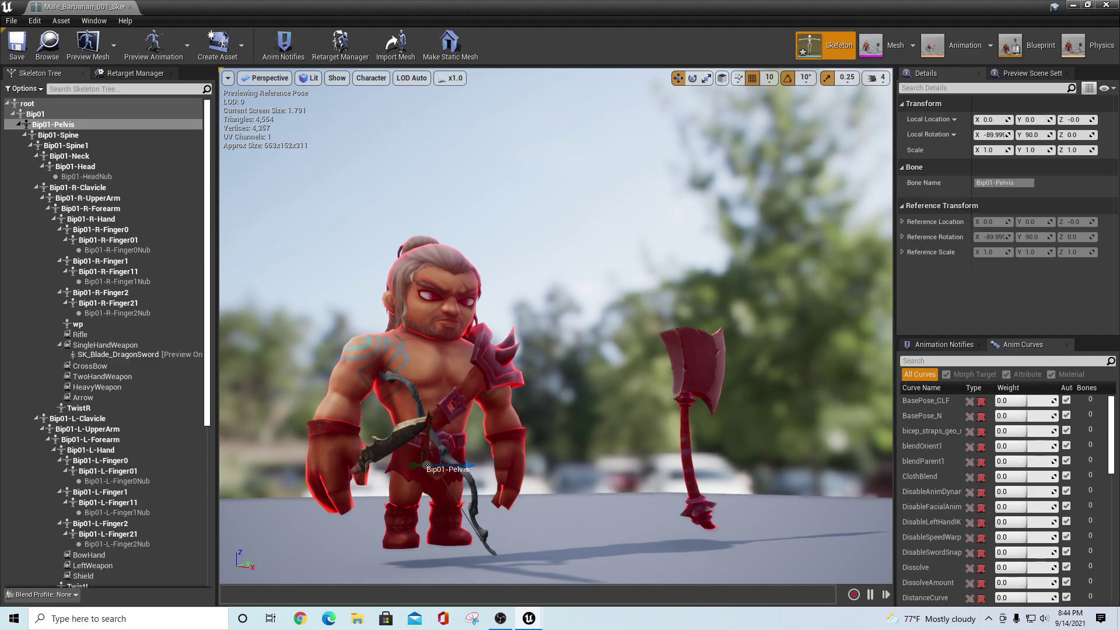
{"action": "right_click_drag", "start_coordinate": [456, 475], "coordinate": [502, 474]}
{"action": "right_click_drag", "start_coordinate": [275, 344], "coordinate": [234, 191]}
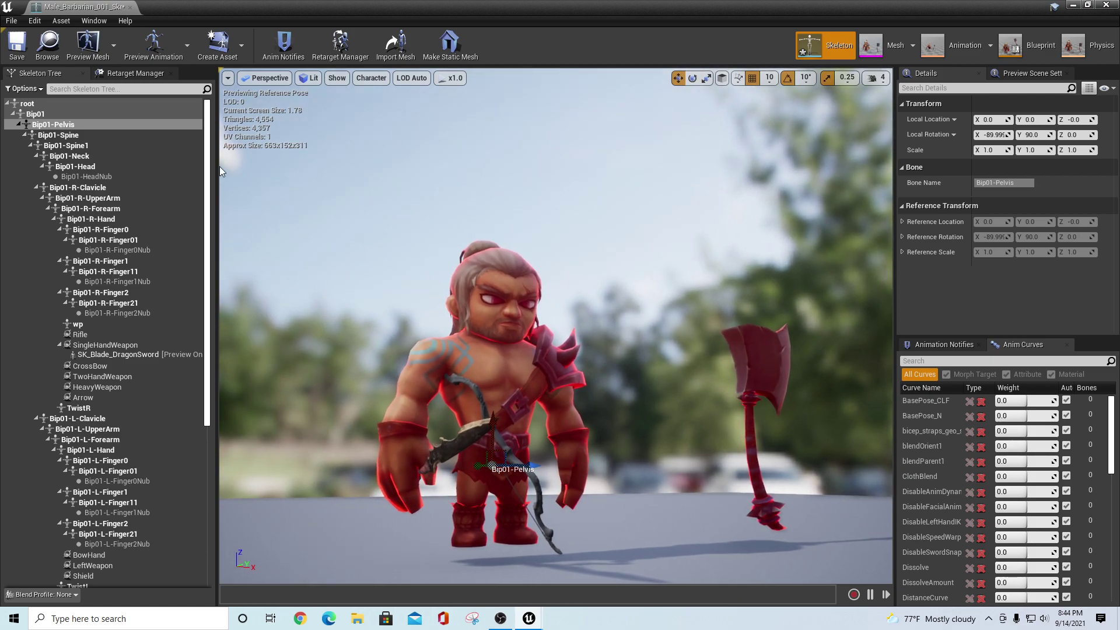
Open UE4_Mannequin_Skeleton from the AscentCombatFramework Content folder
{"action": "left_click", "coordinate": [1074, 5]}
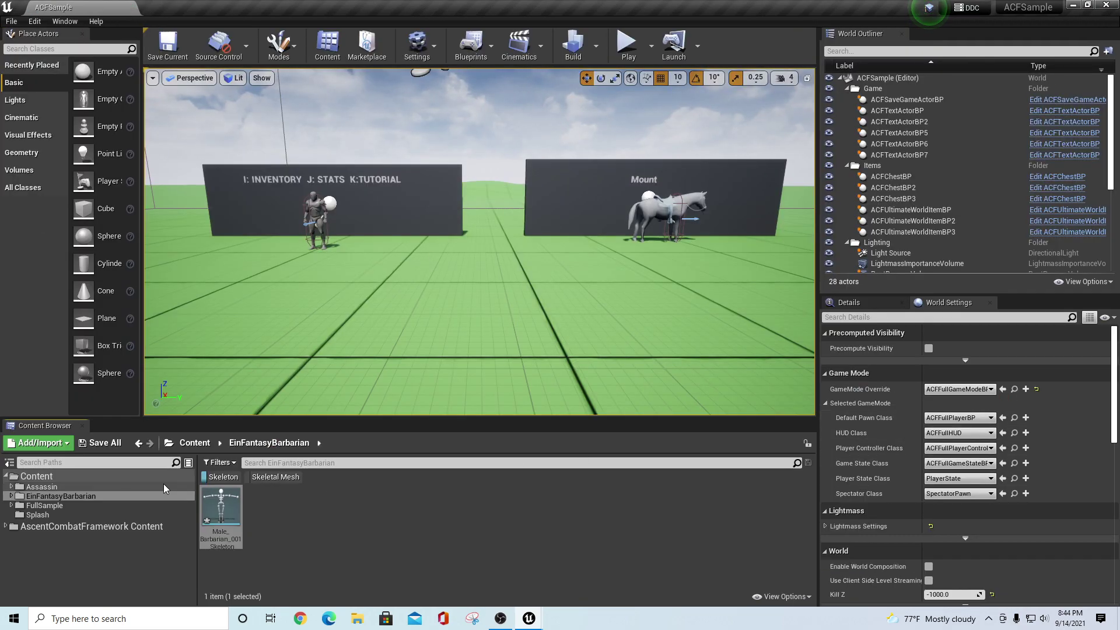
{"action": "left_click", "coordinate": [174, 526]}
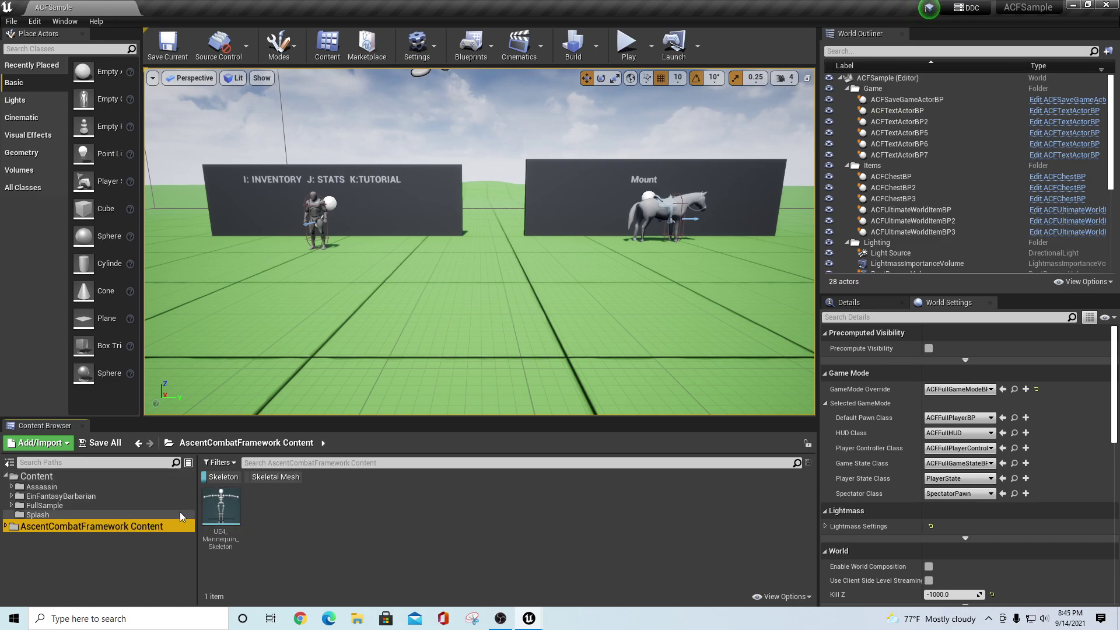
{"action": "double_click", "coordinate": [217, 500]}
{"action": "left_click", "coordinate": [55, 74]}
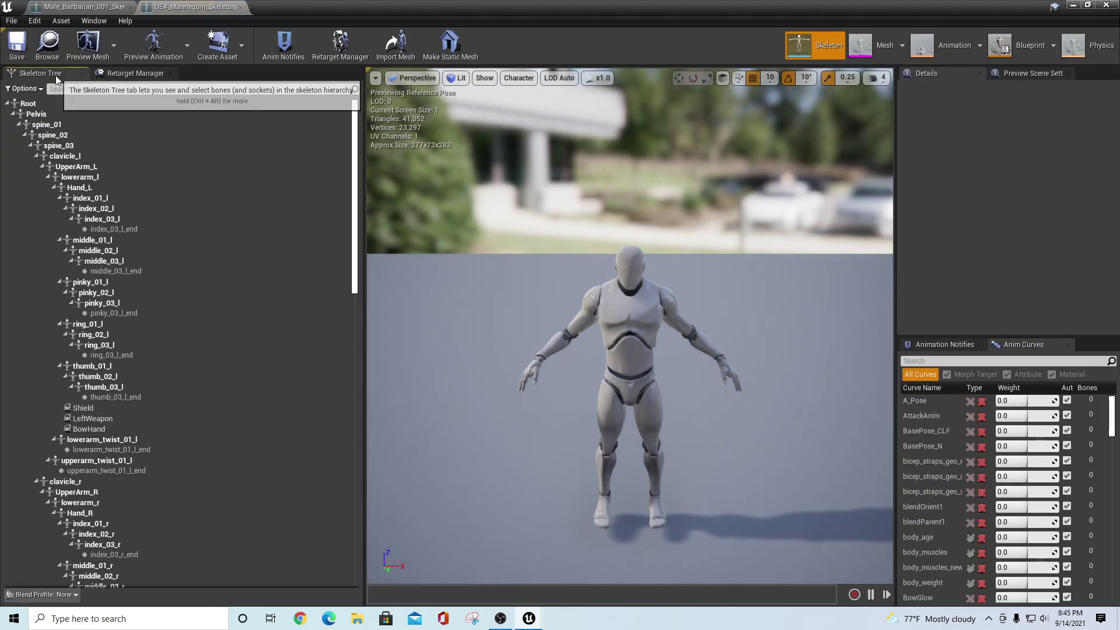
Attach Arco as a preview asset to the mannequin's BowEquip socket and examine how the bow sits on its back
{"action": "scroll", "coordinate": [157, 473], "scroll_direction": "down", "scroll_amount": 10}
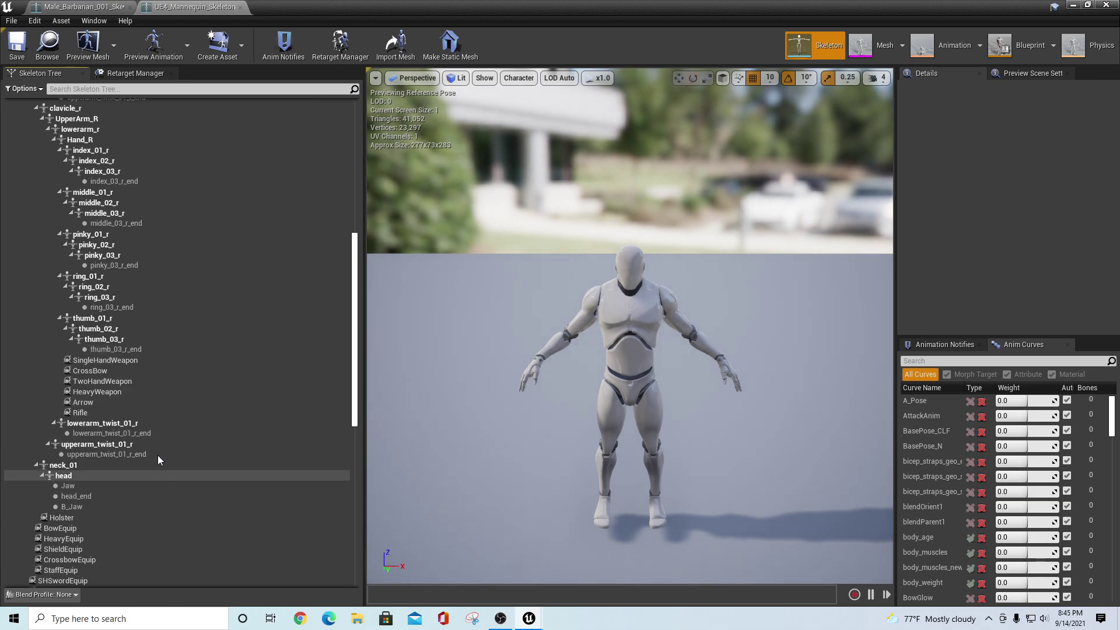
{"action": "scroll", "coordinate": [183, 530], "scroll_direction": "down", "scroll_amount": 5}
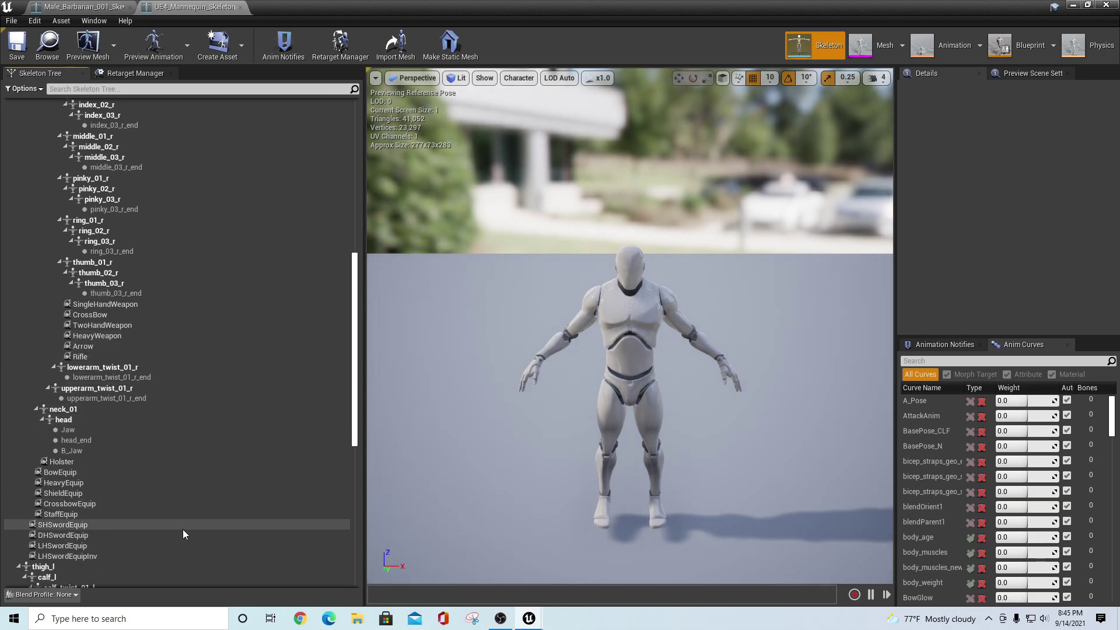
{"action": "left_click", "coordinate": [75, 474]}
{"action": "right_click", "coordinate": [74, 473]}
{"action": "mouse_move", "coordinate": [114, 453]}
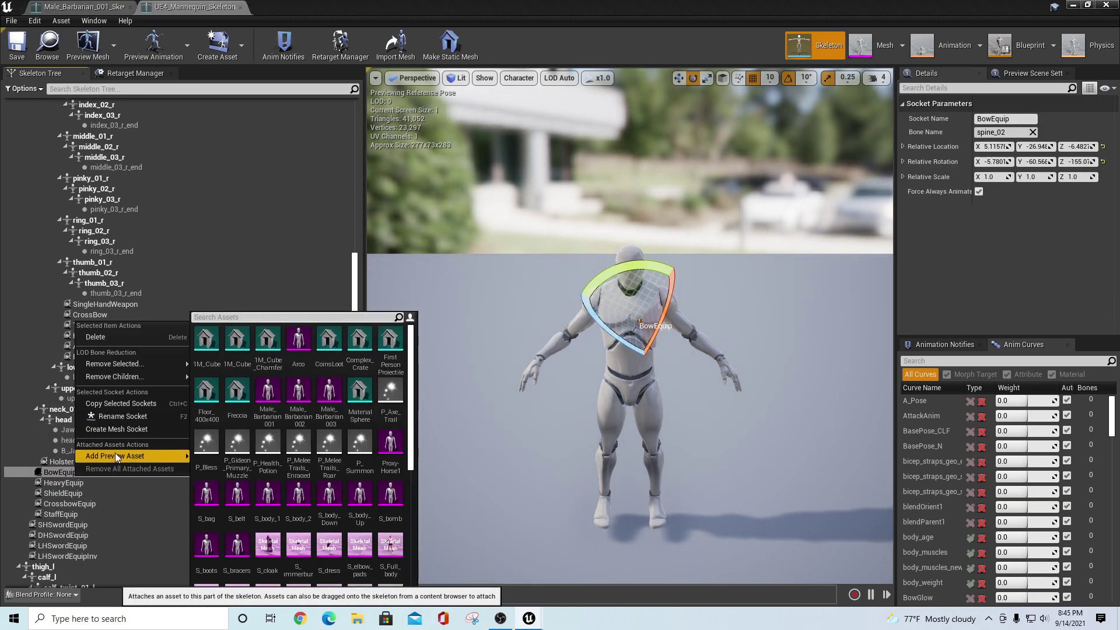
{"action": "type", "text": "arco"}
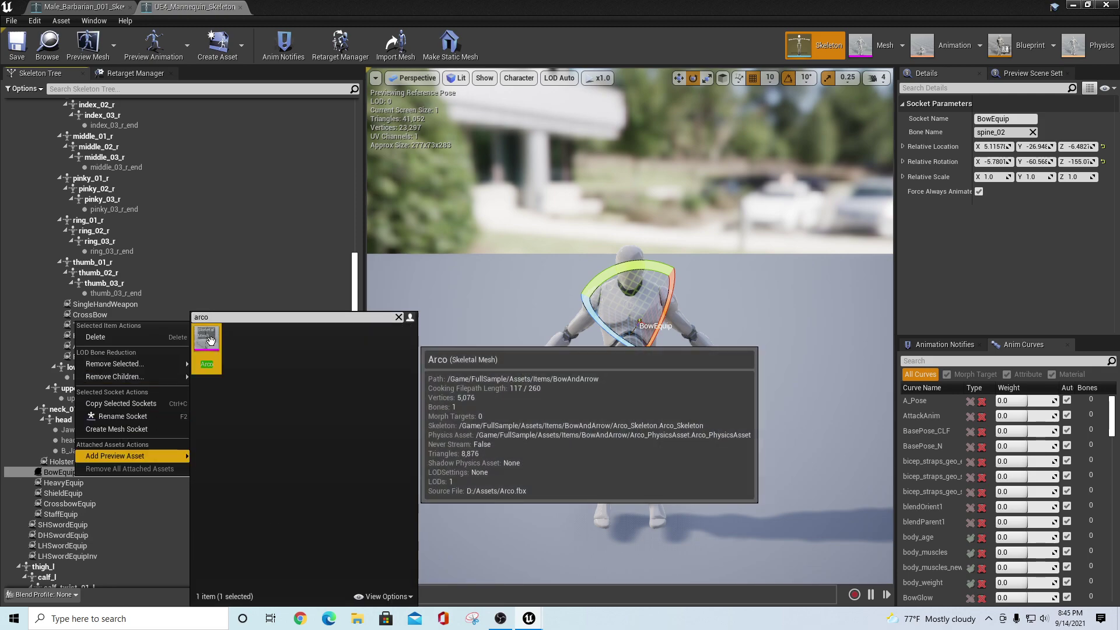
{"action": "left_click", "coordinate": [207, 339]}
{"action": "left_click_drag", "start_coordinate": [421, 418], "coordinate": [572, 399]}
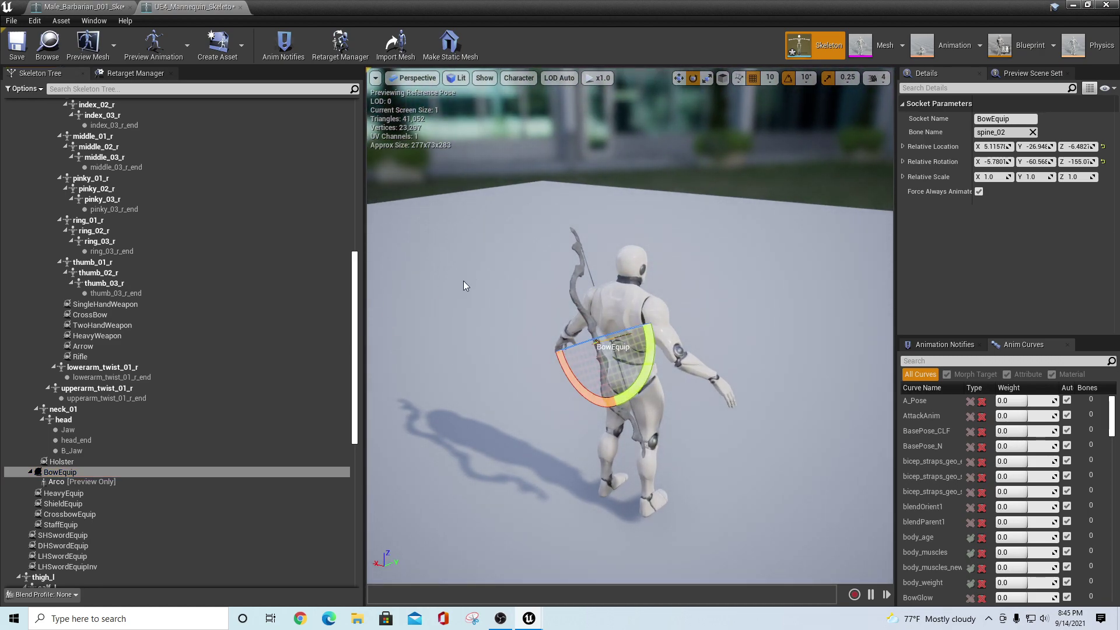
{"action": "left_click_drag", "start_coordinate": [572, 399], "coordinate": [758, 391]}
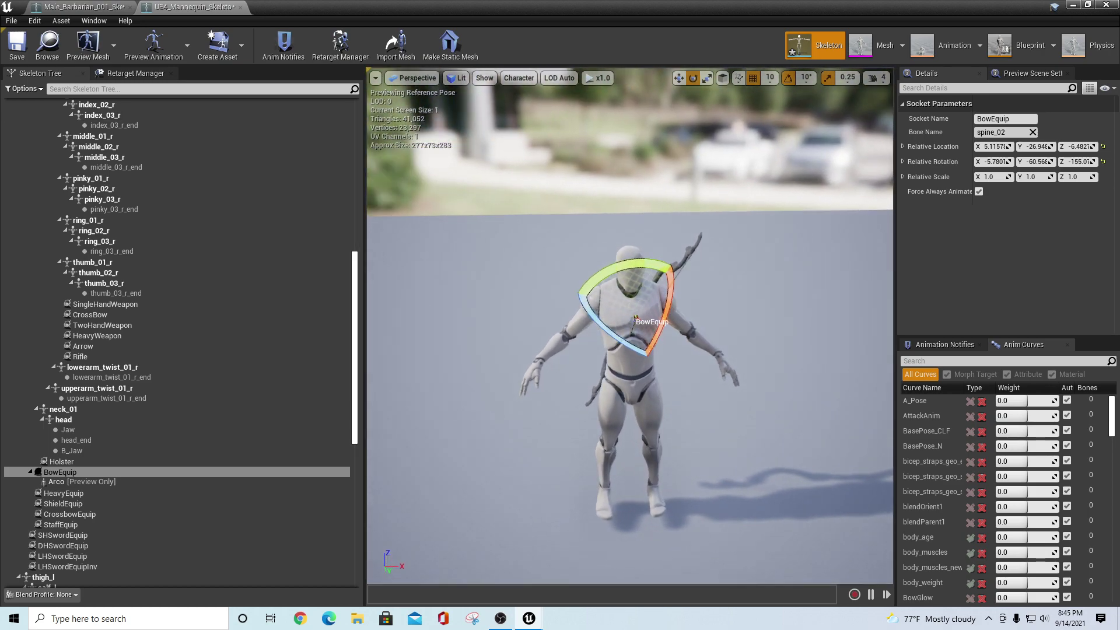
Return to the Male_Barbarian_001 skeleton and move its BowEquip socket onto the back, to about X 56.31, Y 42.95, Z -3.95
{"action": "left_click", "coordinate": [83, 6]}
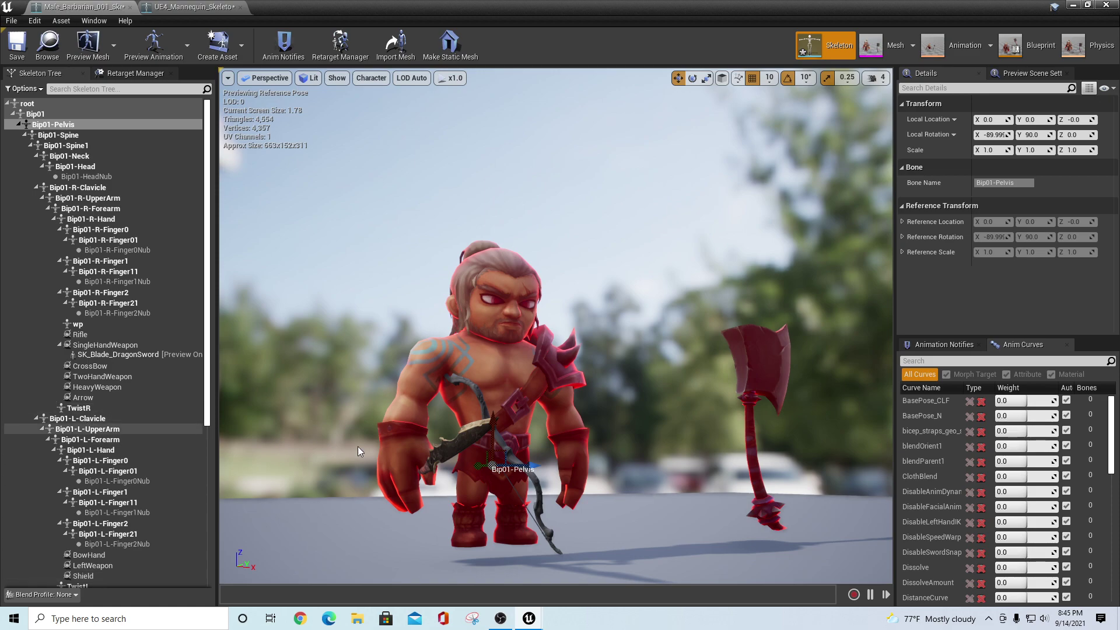
{"action": "scroll", "coordinate": [140, 429], "scroll_direction": "down", "scroll_amount": 8}
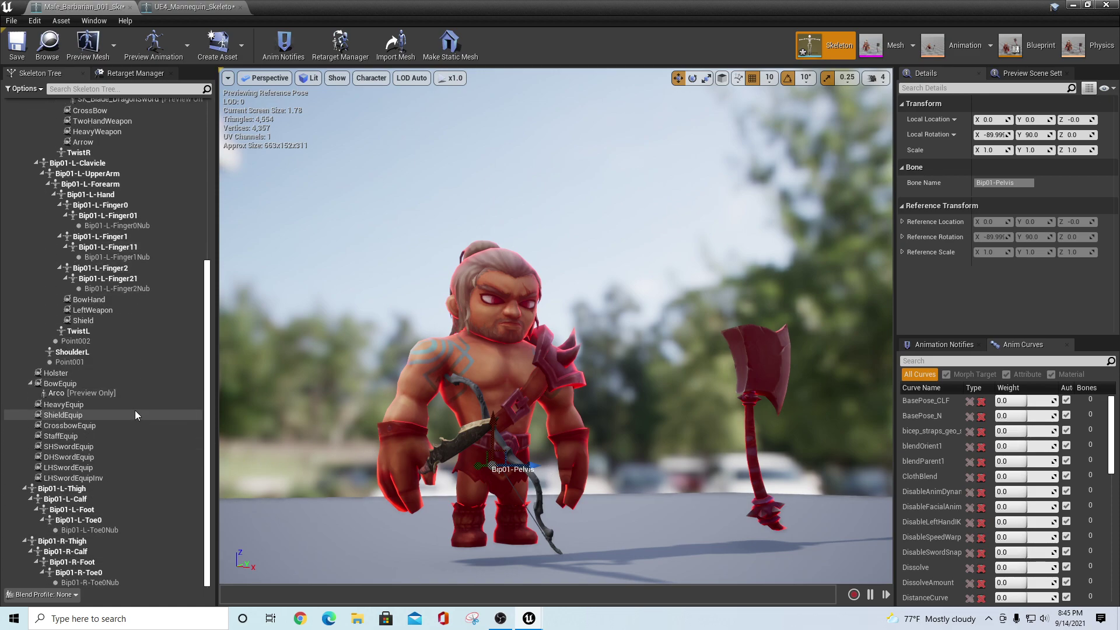
{"action": "left_click", "coordinate": [73, 384]}
{"action": "left_click_drag", "start_coordinate": [499, 441], "coordinate": [534, 388]}
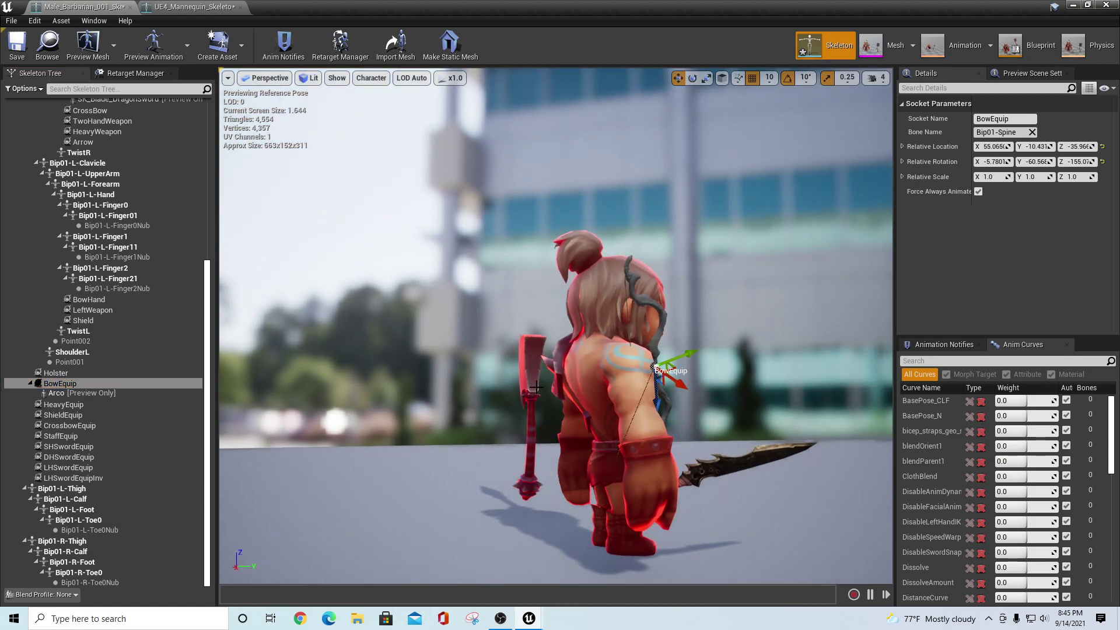
{"action": "left_click_drag", "start_coordinate": [698, 354], "coordinate": [640, 365]}
{"action": "left_click_drag", "start_coordinate": [449, 457], "coordinate": [496, 456]}
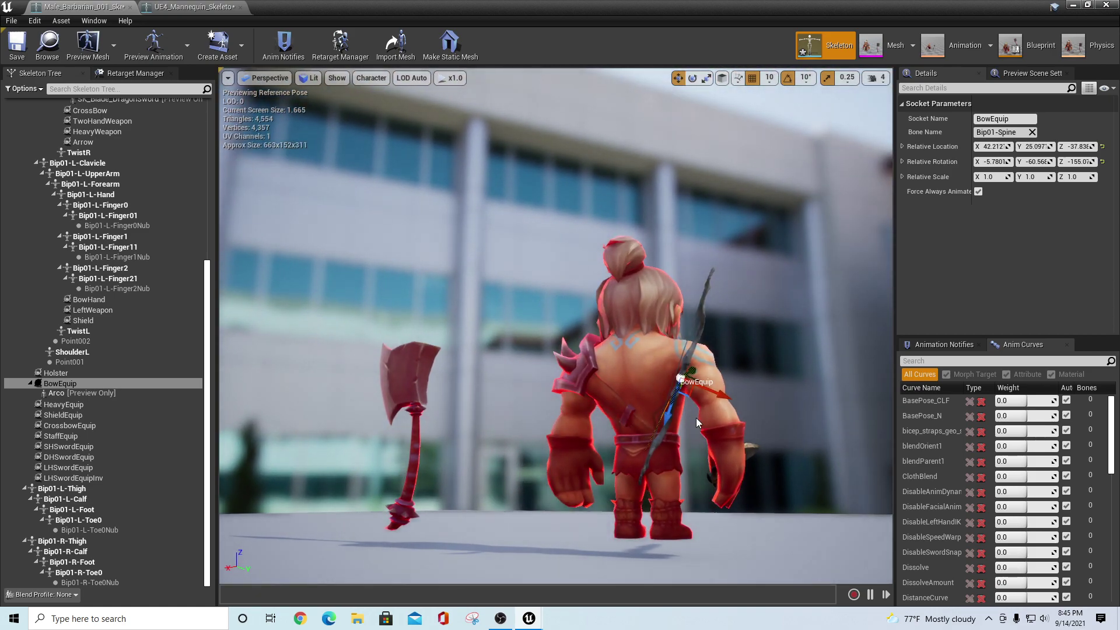
{"action": "left_click_drag", "start_coordinate": [725, 402], "coordinate": [659, 392]}
{"action": "left_click_drag", "start_coordinate": [481, 421], "coordinate": [550, 399]}
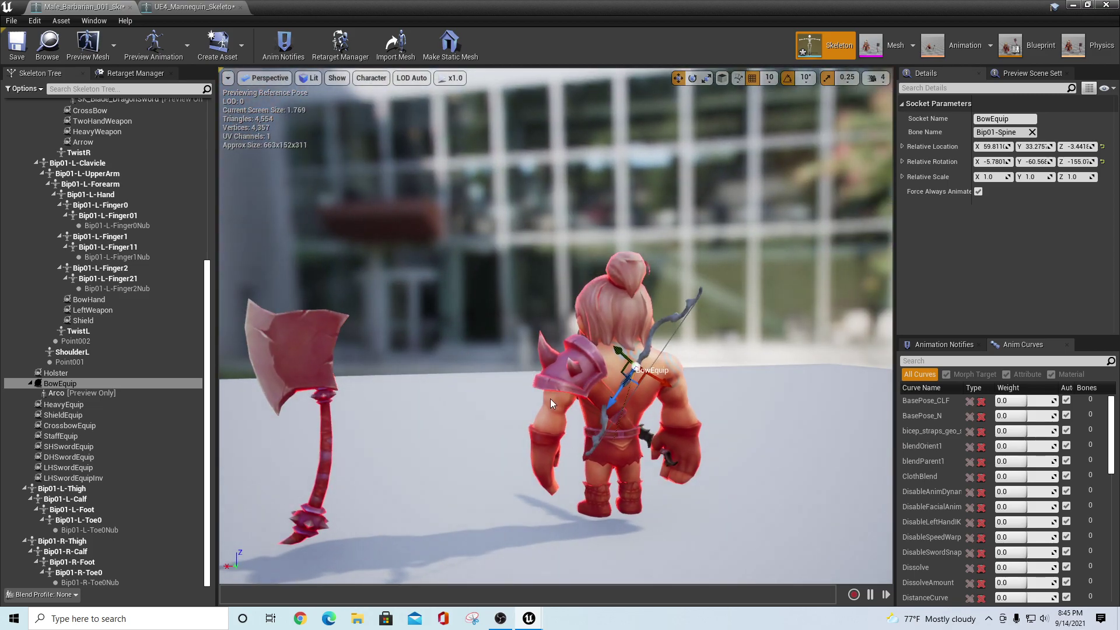
{"action": "left_click", "coordinate": [623, 356]}
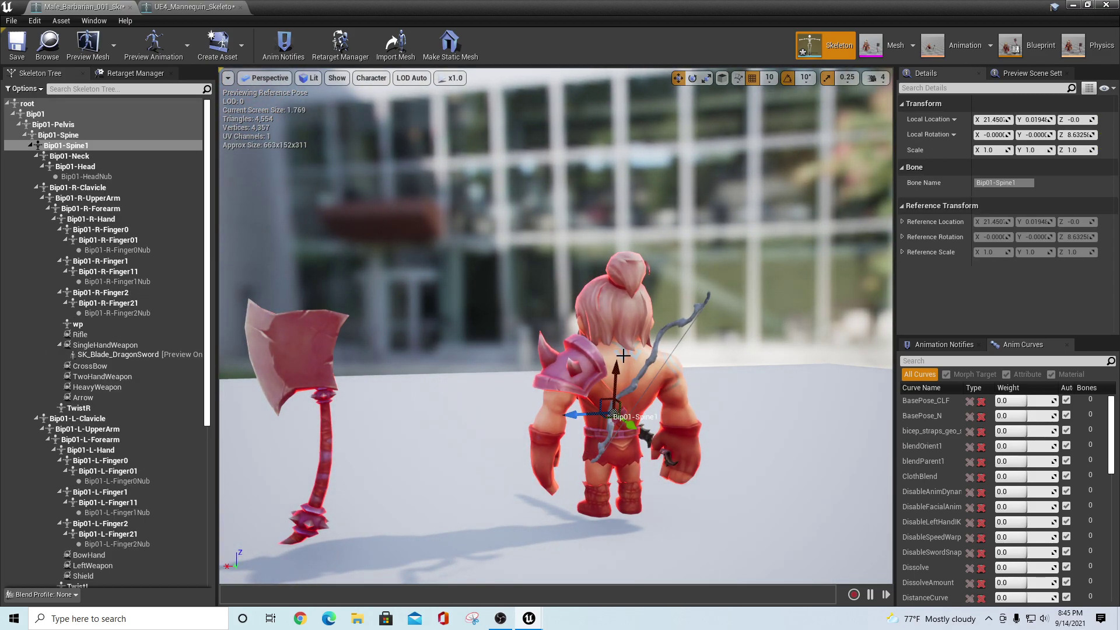
{"action": "left_click", "coordinate": [738, 266]}
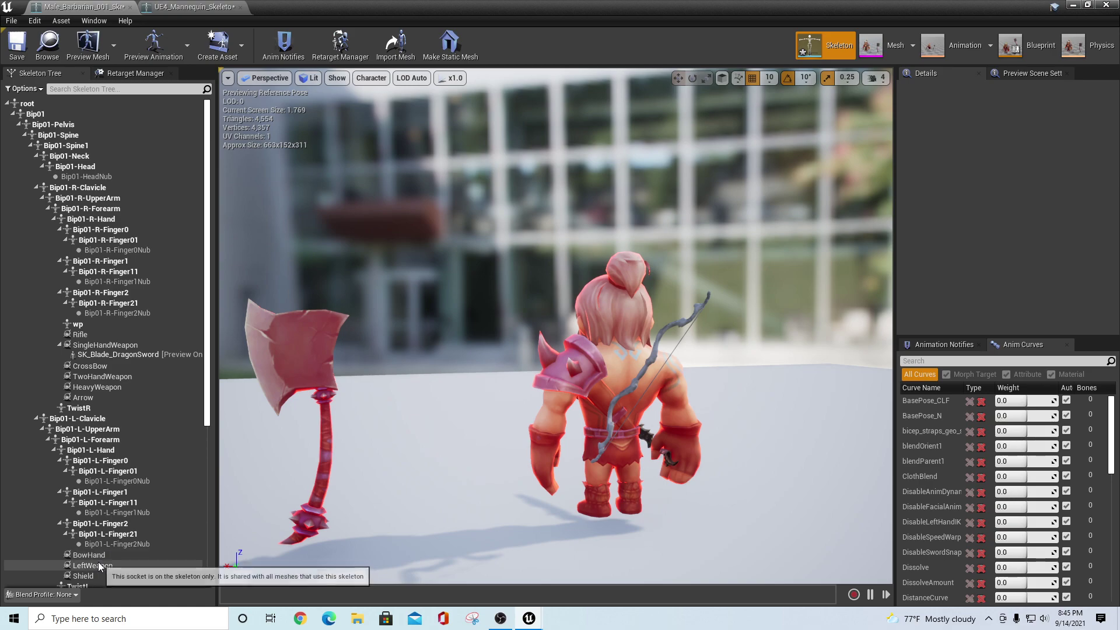
Rotate the BowEquip socket to about X -55.0, Y -31.5, Z -91.8 degrees and save the barbarian skeleton
{"action": "scroll", "coordinate": [116, 514], "scroll_direction": "down", "scroll_amount": 4}
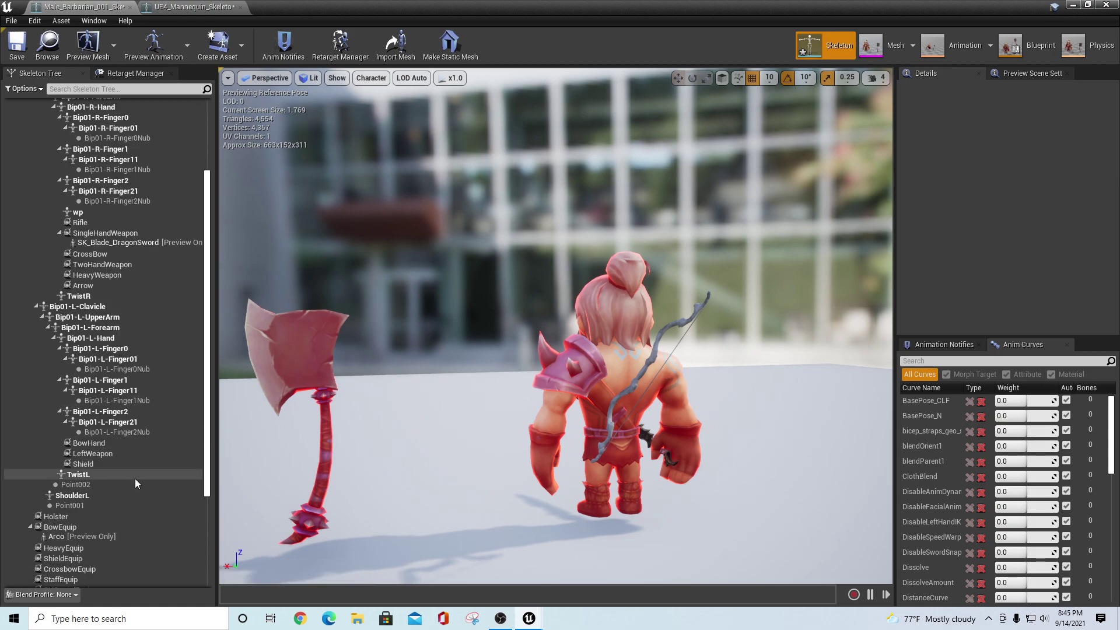
{"action": "left_click", "coordinate": [61, 527]}
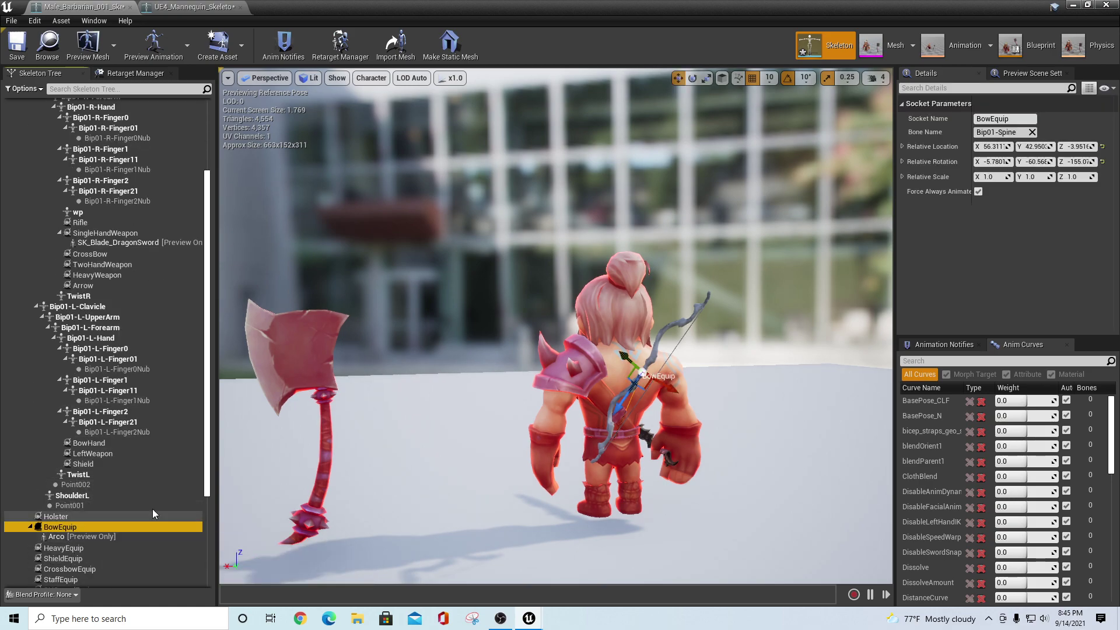
{"action": "left_click", "coordinate": [691, 79]}
{"action": "left_click_drag", "start_coordinate": [608, 354], "coordinate": [647, 406]}
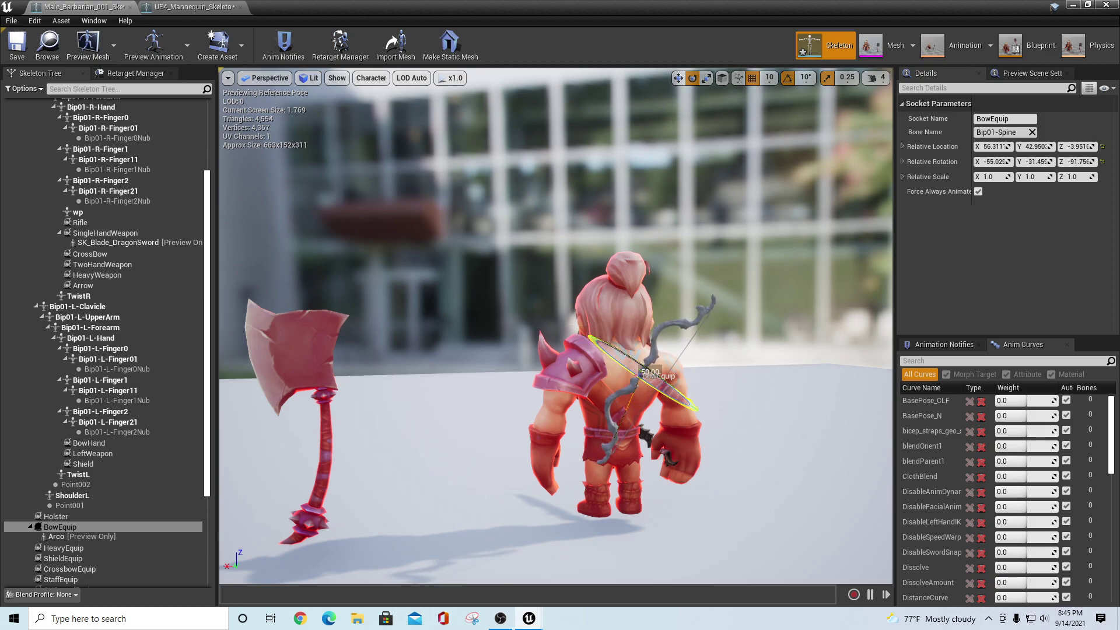
{"action": "left_click", "coordinate": [25, 44]}
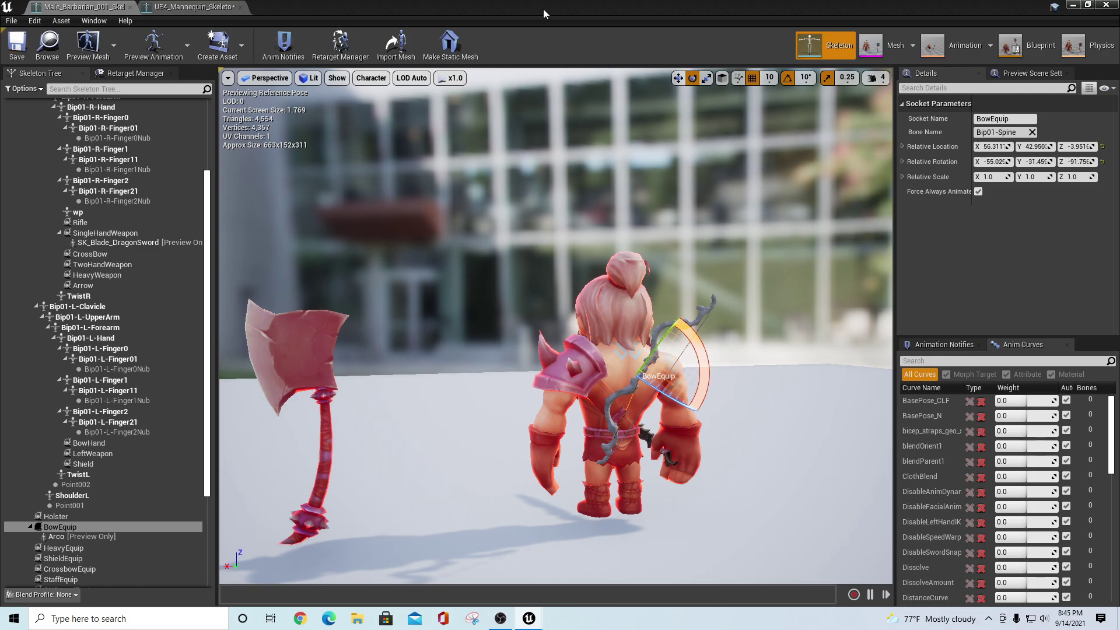
Play the ACFSample level in the editor and switch between the sword and bow to check how each sits on the barbarian
{"action": "left_click", "coordinate": [1071, 6]}
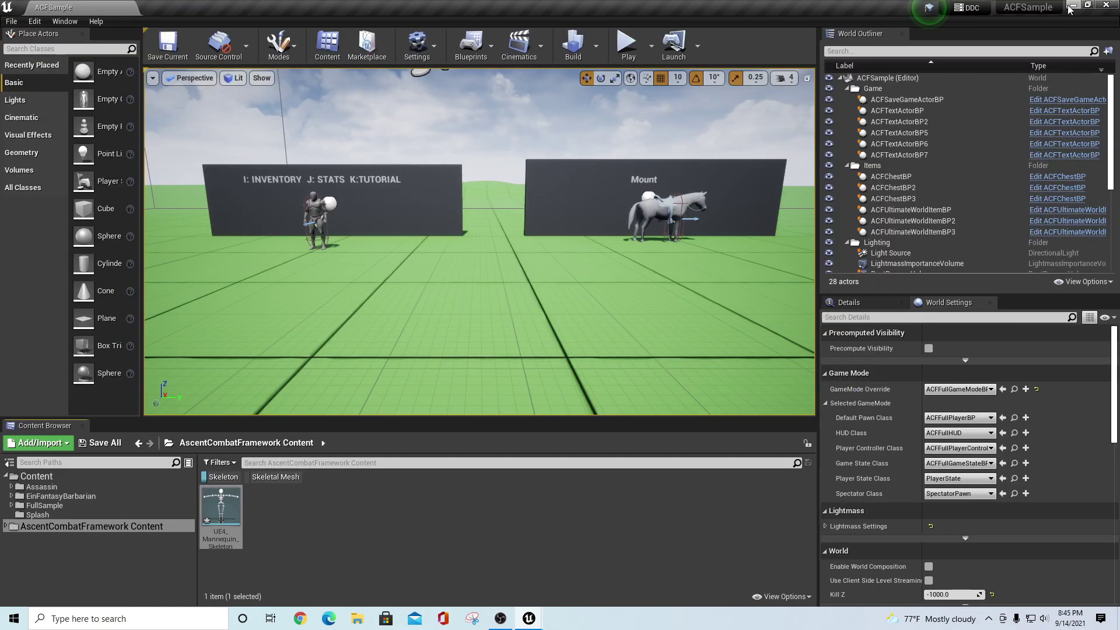
{"action": "left_click", "coordinate": [629, 44]}
{"action": "key", "text": "w"}
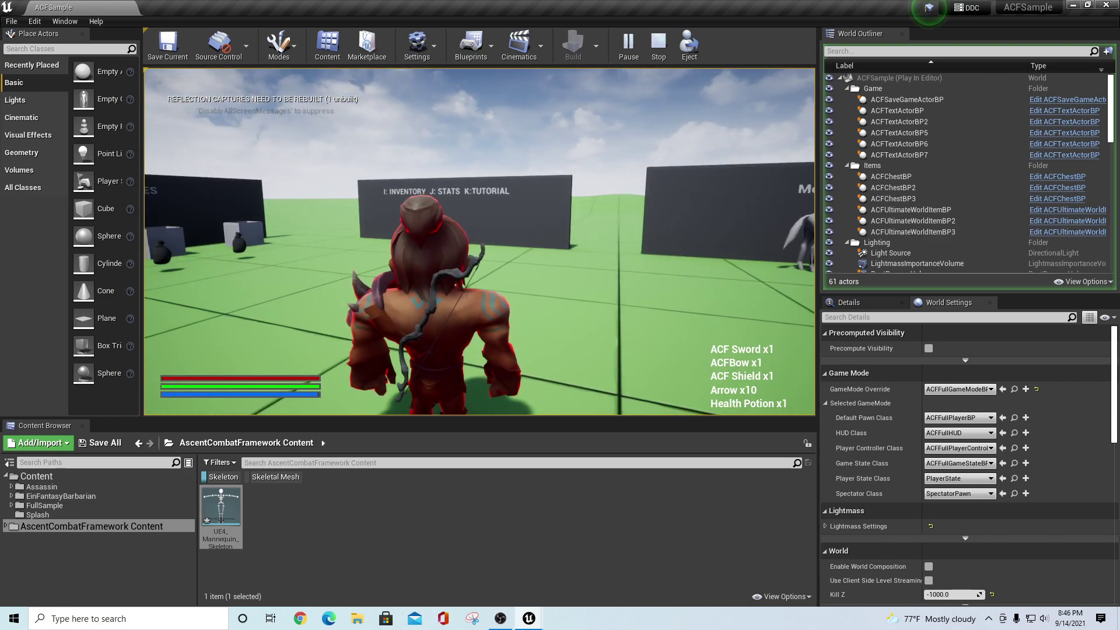
{"action": "key", "text": "2"}
{"action": "key", "text": "w"}
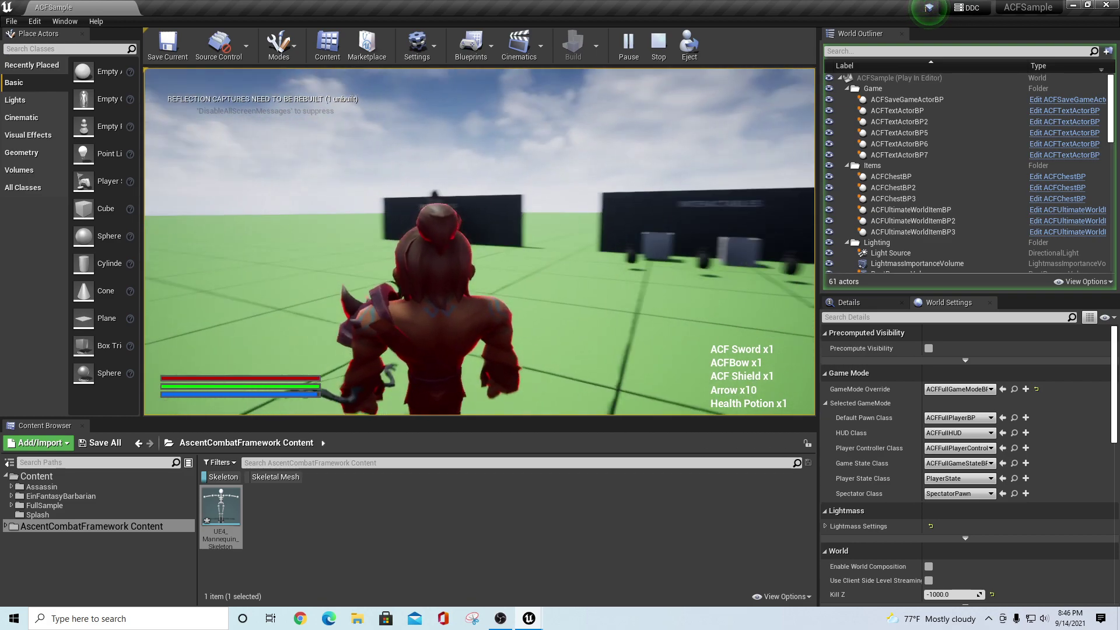
{"action": "key", "text": "1"}
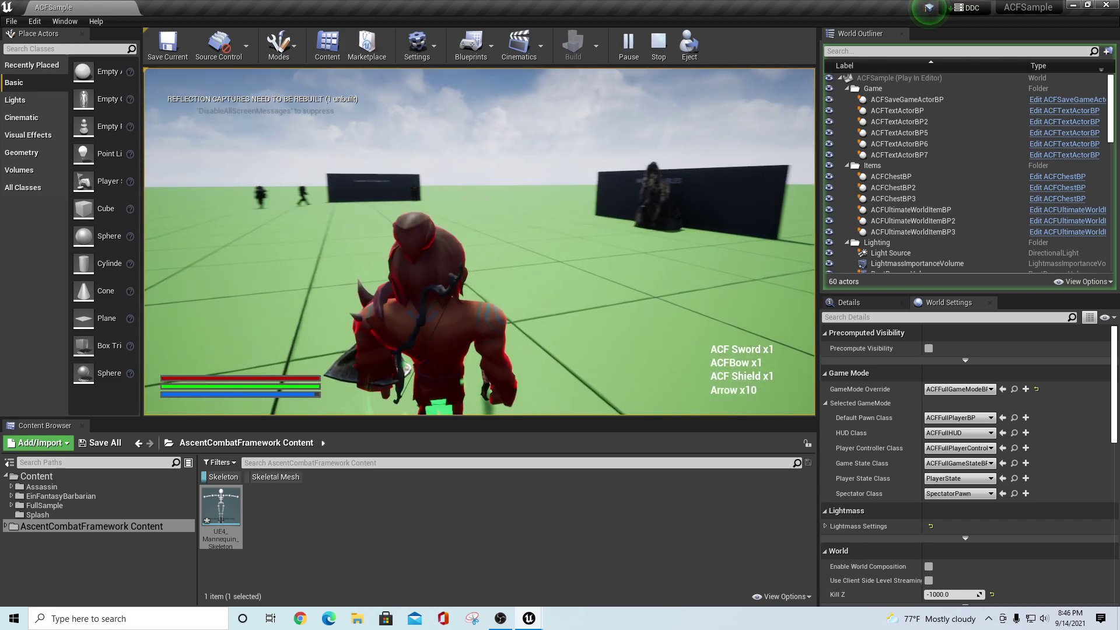
{"action": "key", "text": "2"}
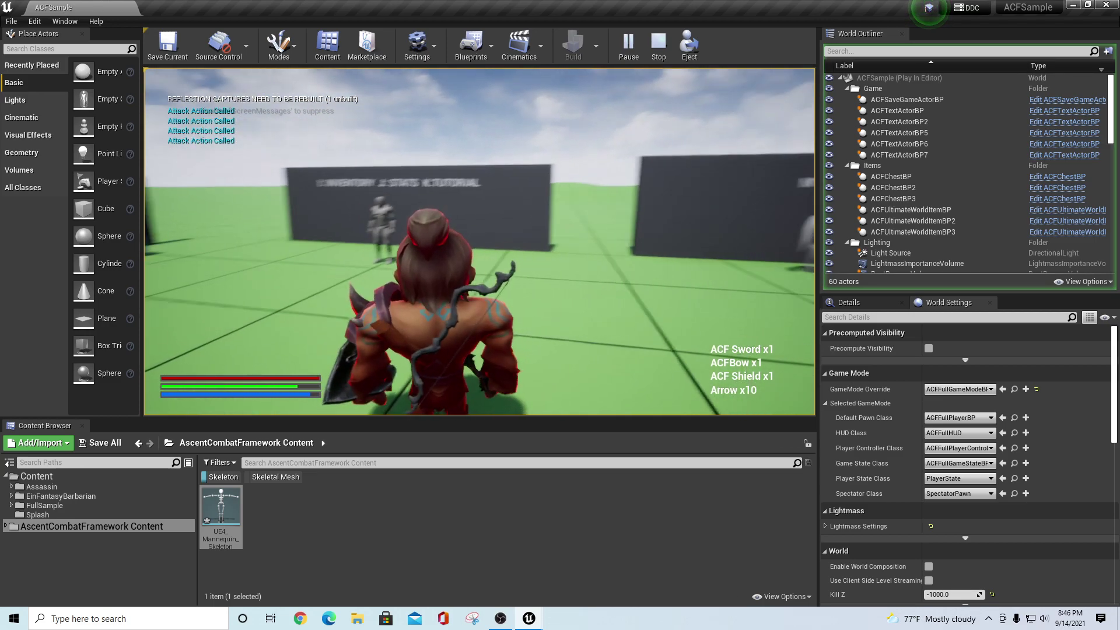
Walk the barbarian back and forth to examine the equipped weapons from the front, and stop the play session
{"action": "key", "text": "s"}
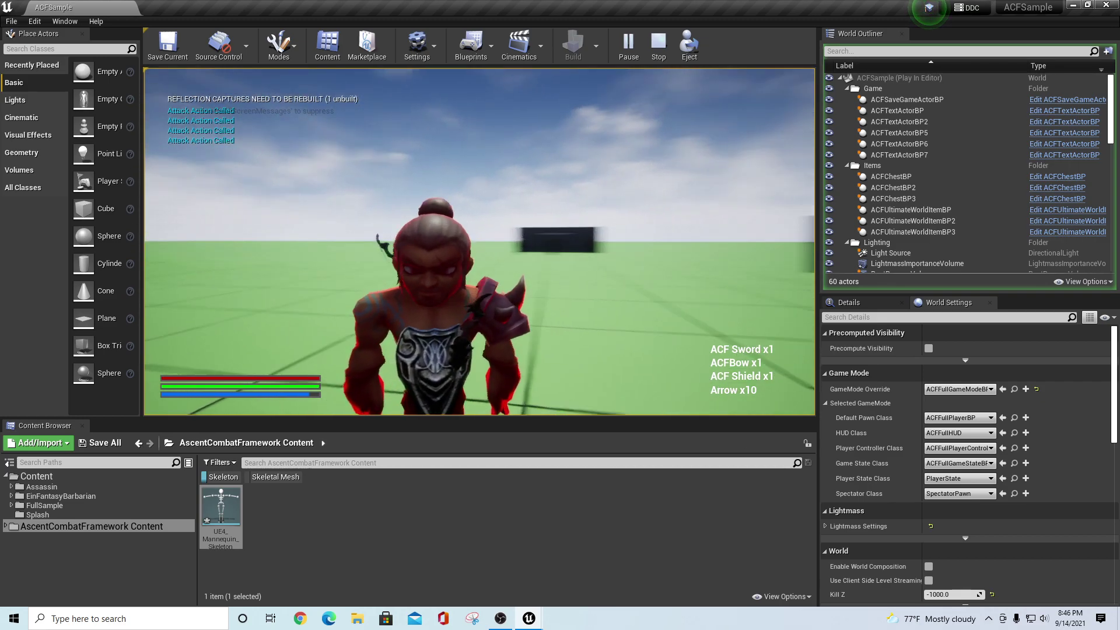
{"action": "key", "text": "w"}
{"action": "key", "text": "s"}
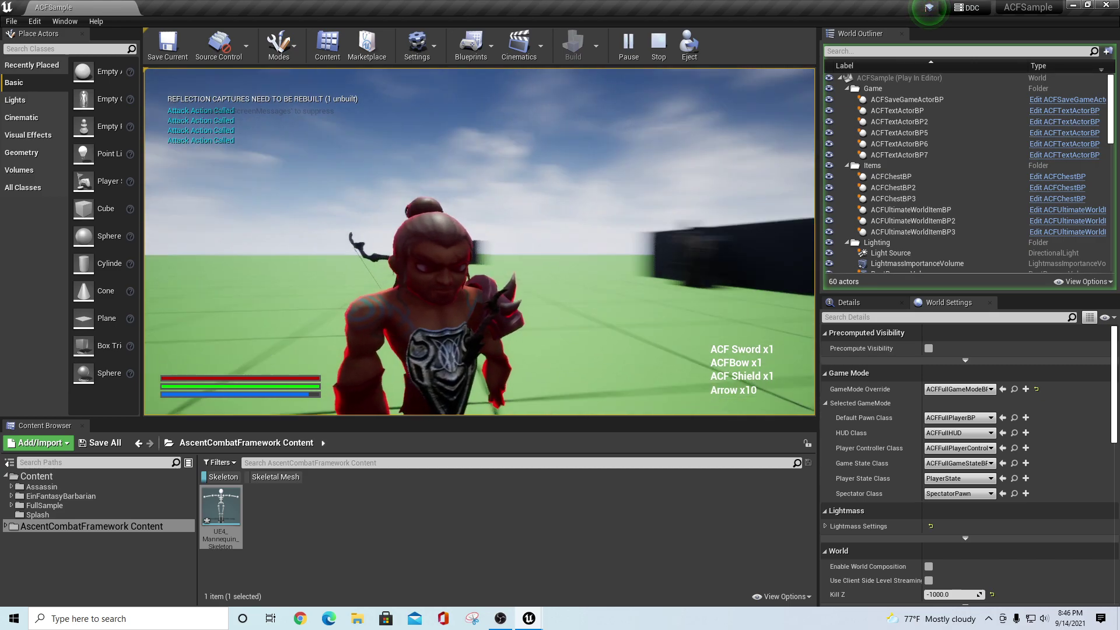
{"action": "key", "text": "w"}
{"action": "key", "text": "s"}
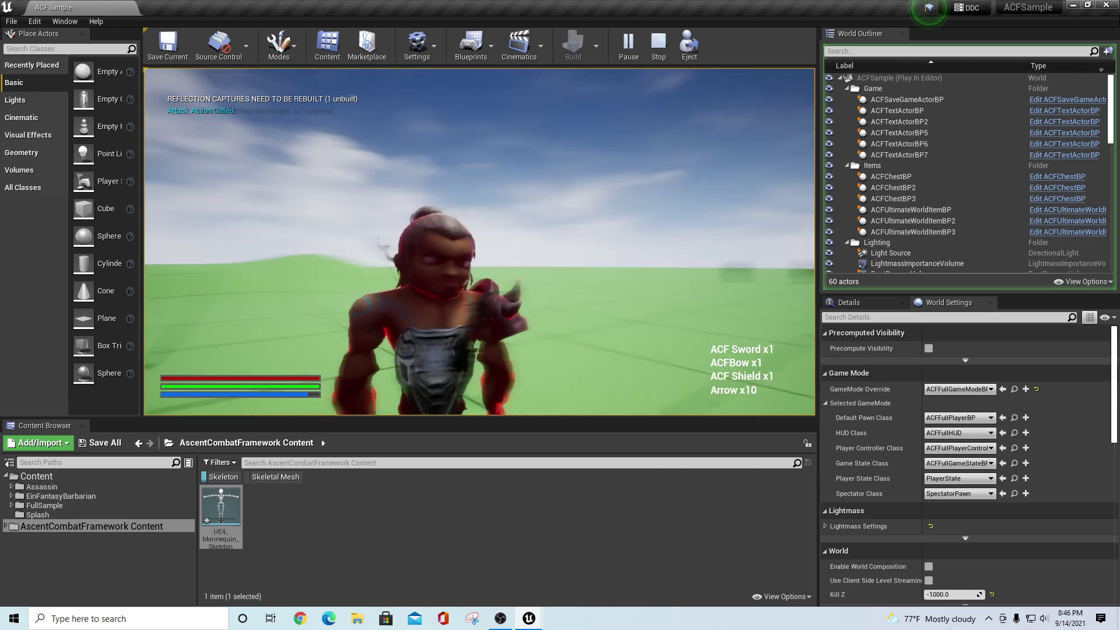
{"action": "key", "text": "Escape"}
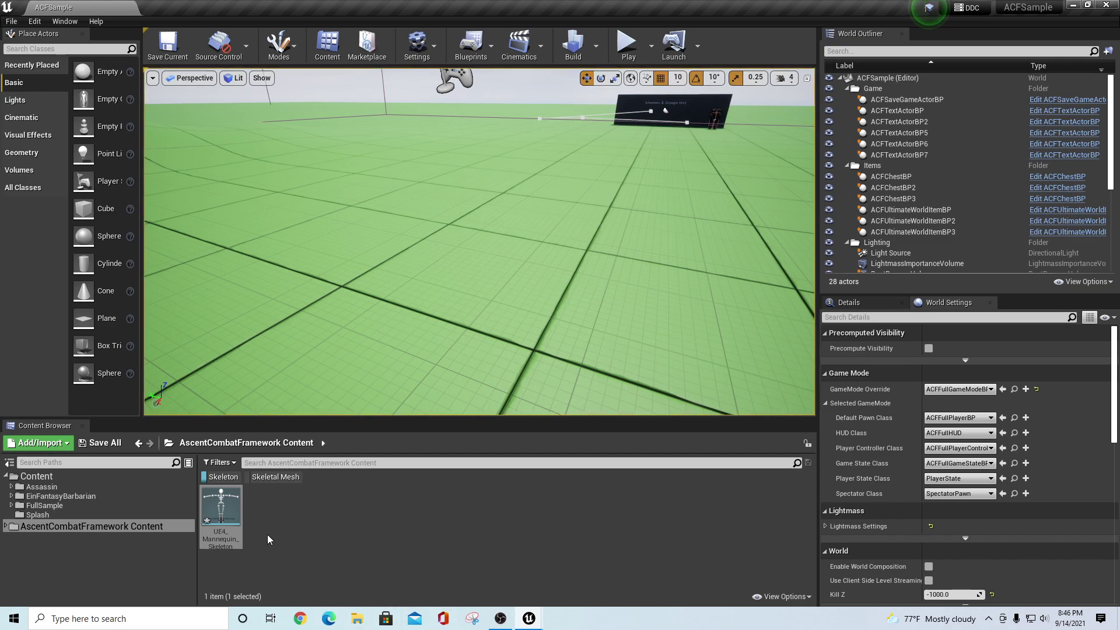
Return to the Male_Barbarian_001 skeleton and attach shield01 as a preview asset to its ShieldEquip socket
{"action": "mouse_move", "coordinate": [531, 623]}
{"action": "left_click", "coordinate": [571, 577]}
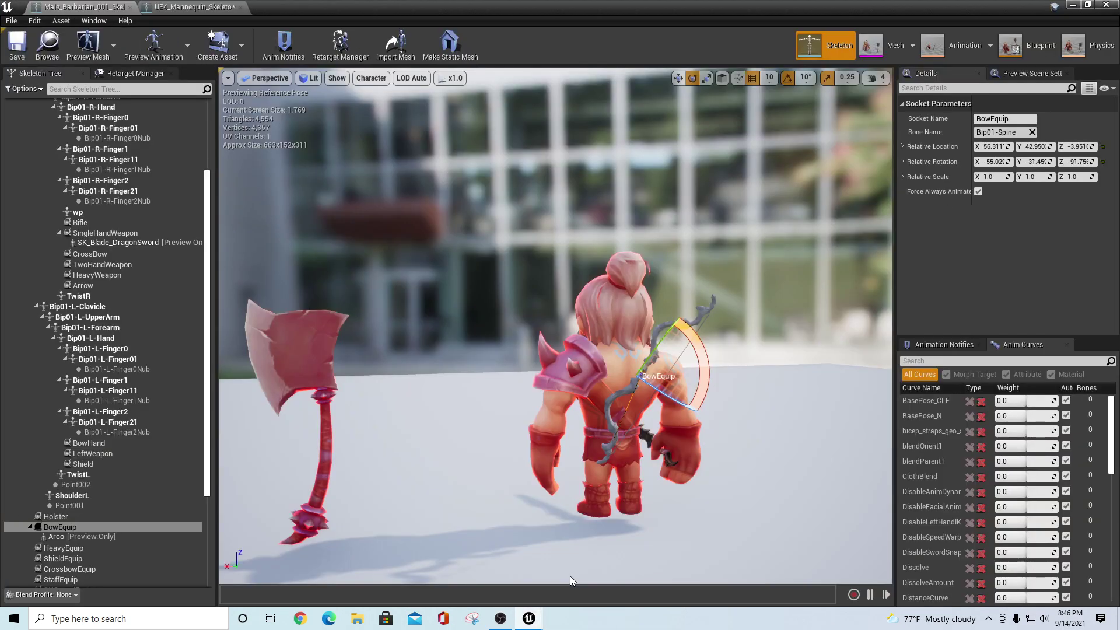
{"action": "left_click", "coordinate": [190, 6]}
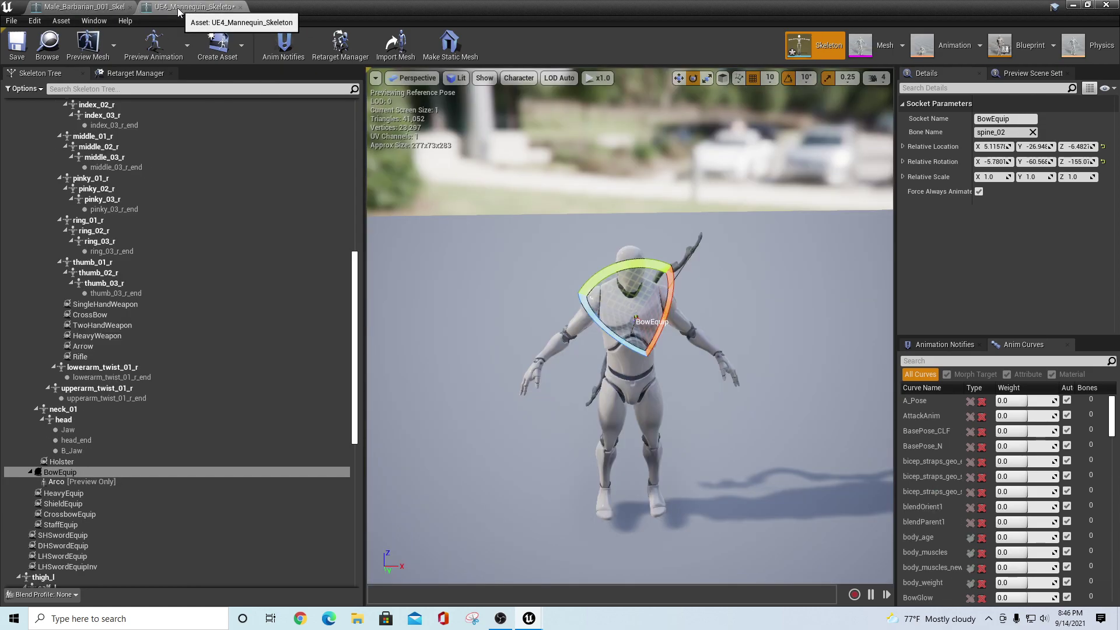
{"action": "left_click", "coordinate": [41, 7]}
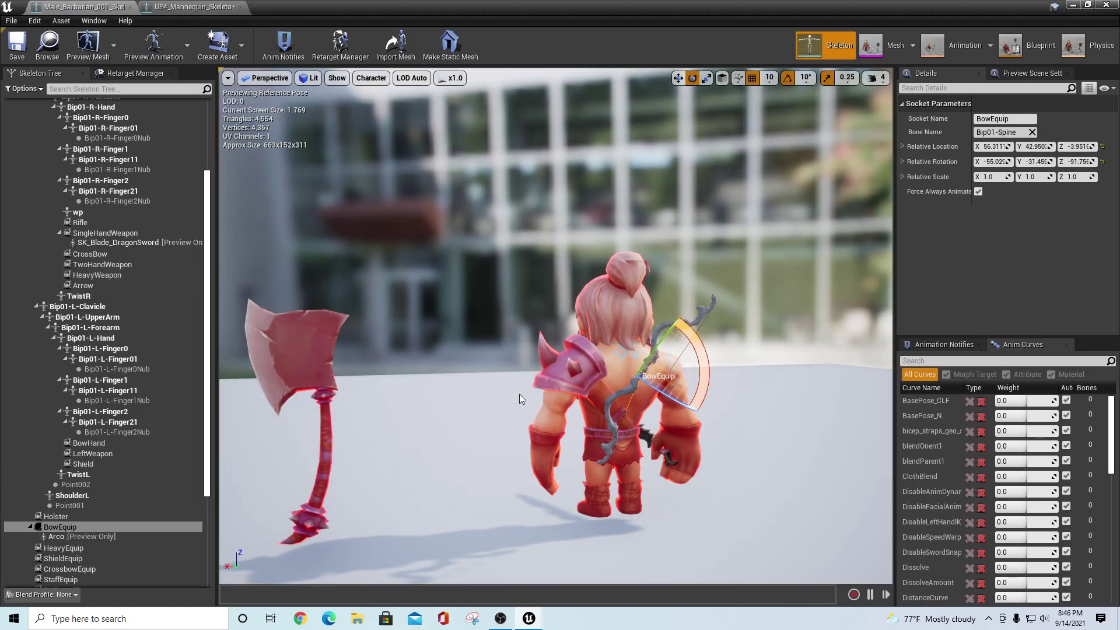
{"action": "scroll", "coordinate": [80, 530], "scroll_direction": "down", "scroll_amount": 2}
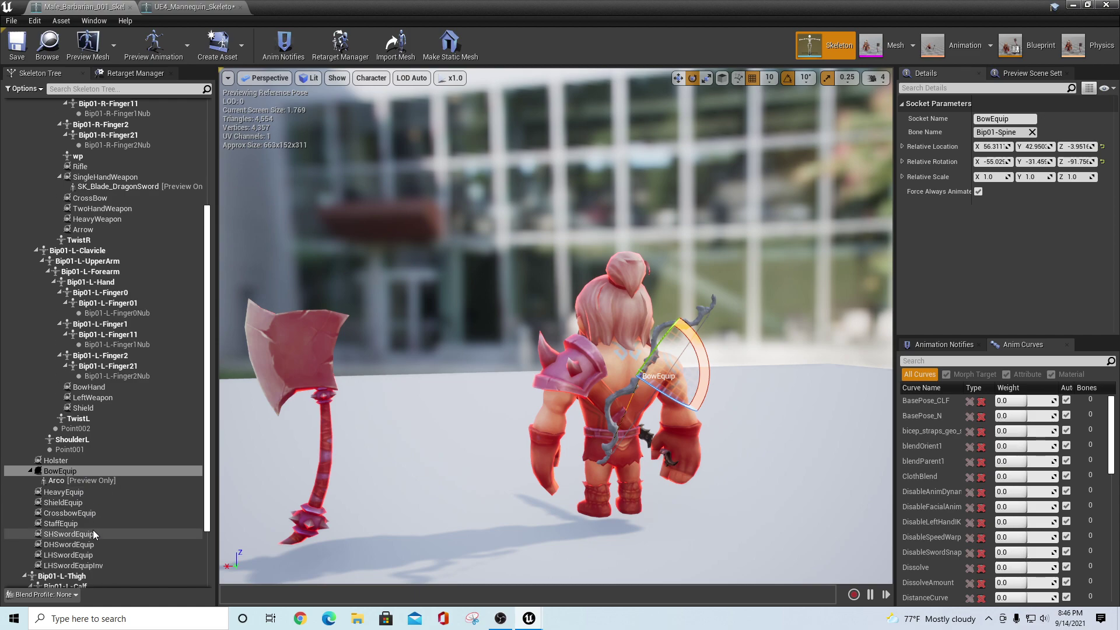
{"action": "left_click", "coordinate": [59, 503]}
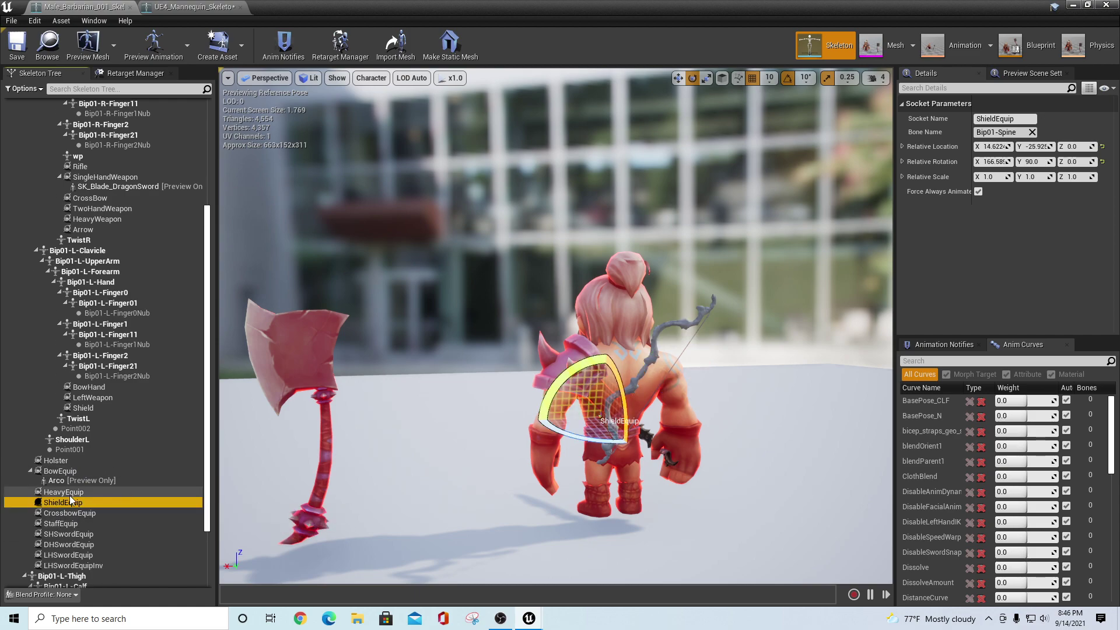
{"action": "right_click", "coordinate": [55, 503]}
{"action": "mouse_move", "coordinate": [79, 481]}
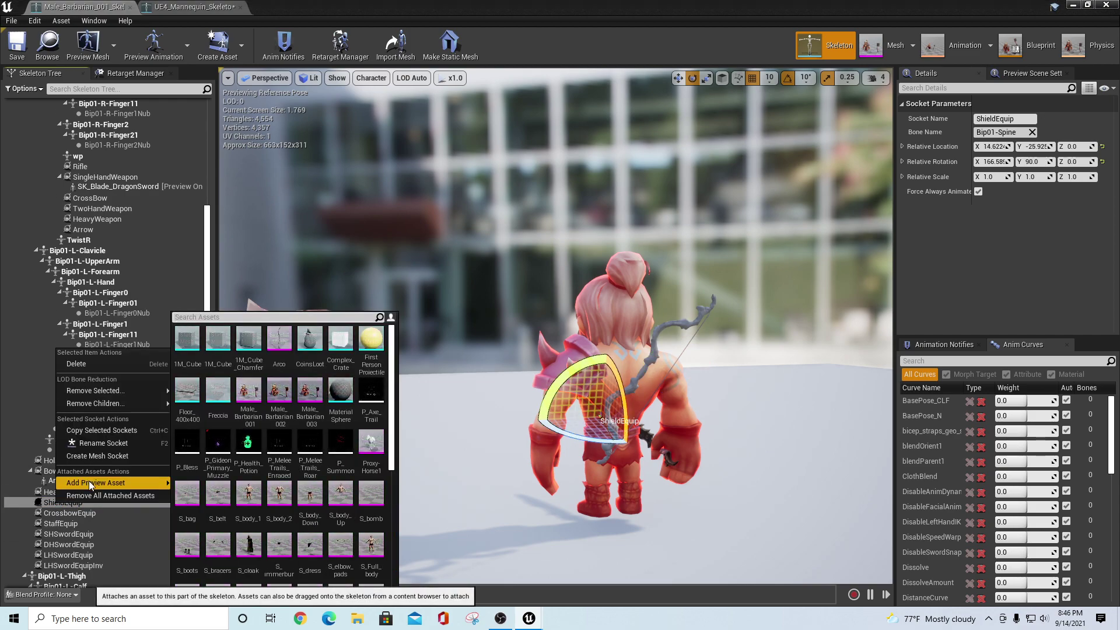
{"action": "type", "text": "shi"}
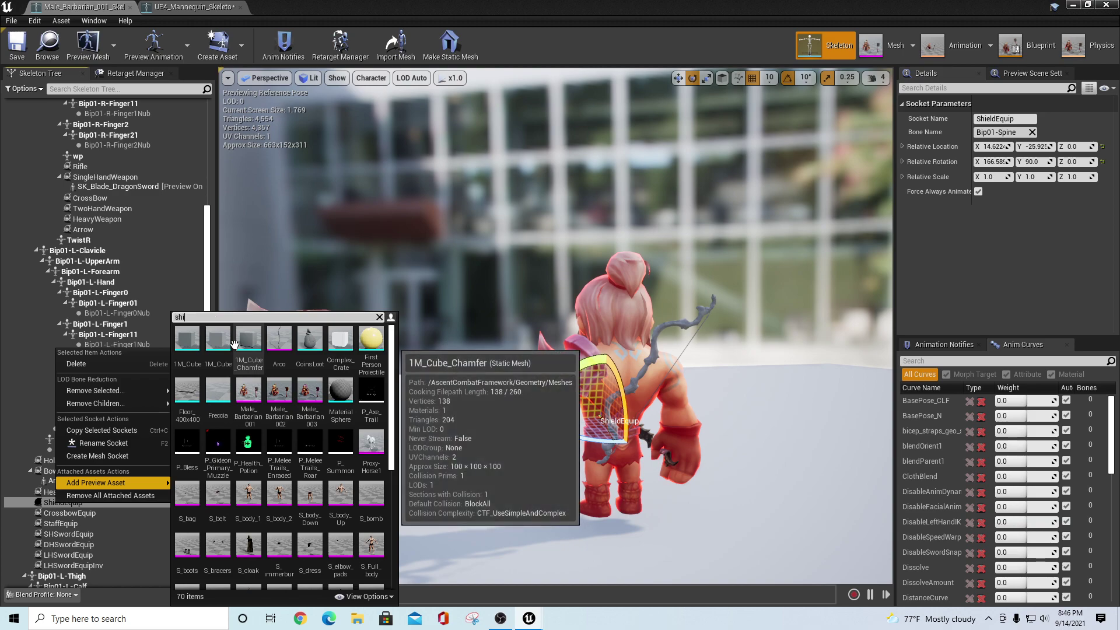
{"action": "type", "text": "el"}
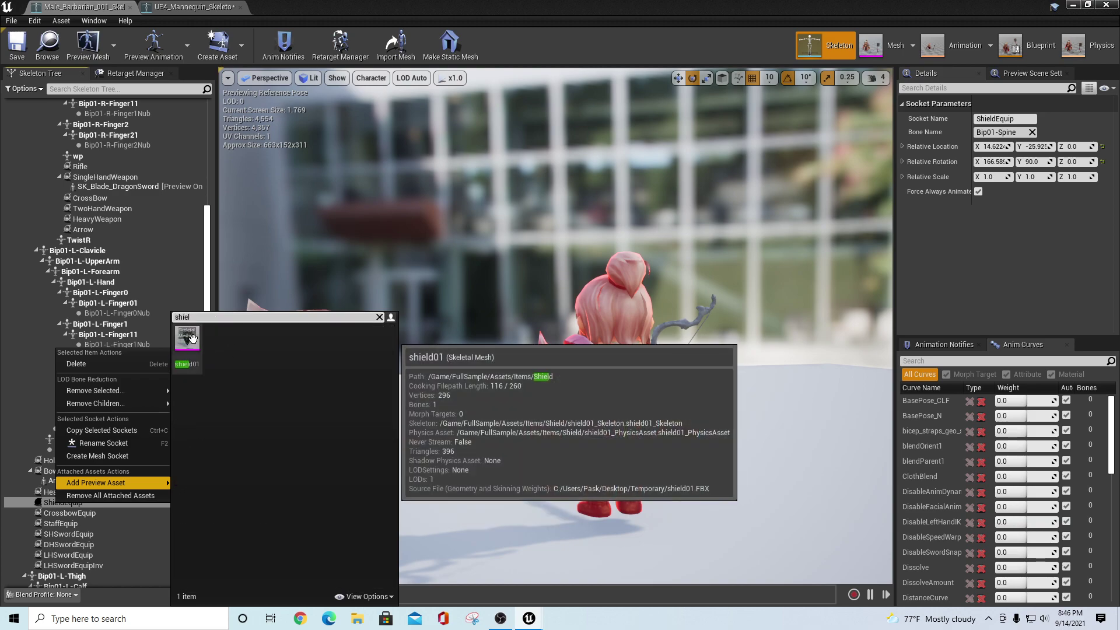
{"action": "left_click", "coordinate": [192, 341]}
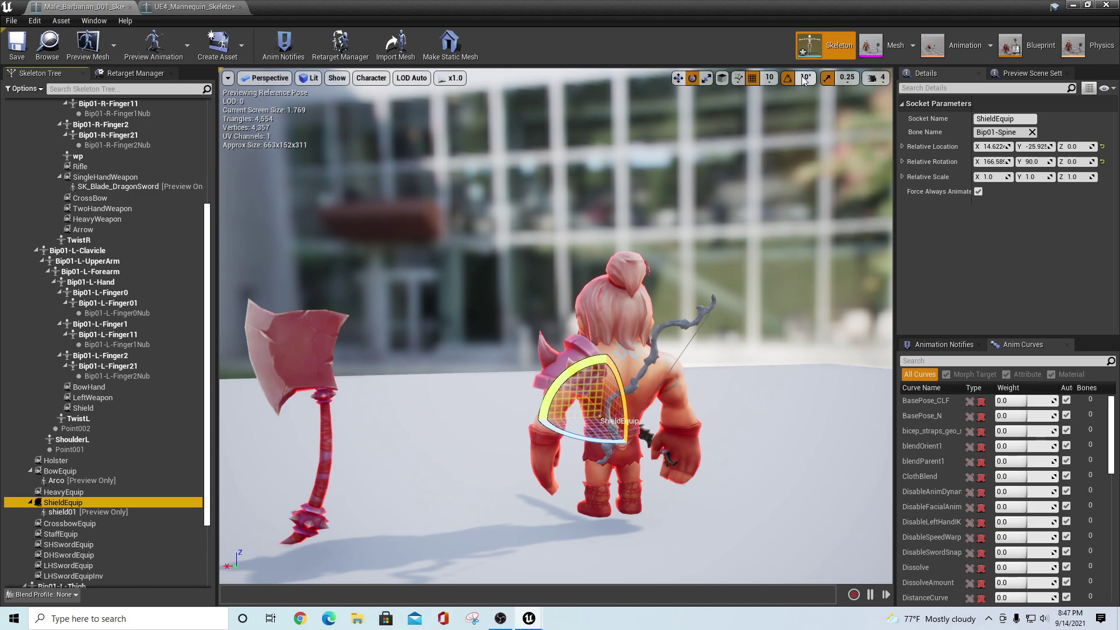
Rotate the ShieldEquip socket to about X 90.0, Y -70.0, Z -76.6 degrees
{"action": "left_click_drag", "start_coordinate": [561, 432], "coordinate": [747, 435]}
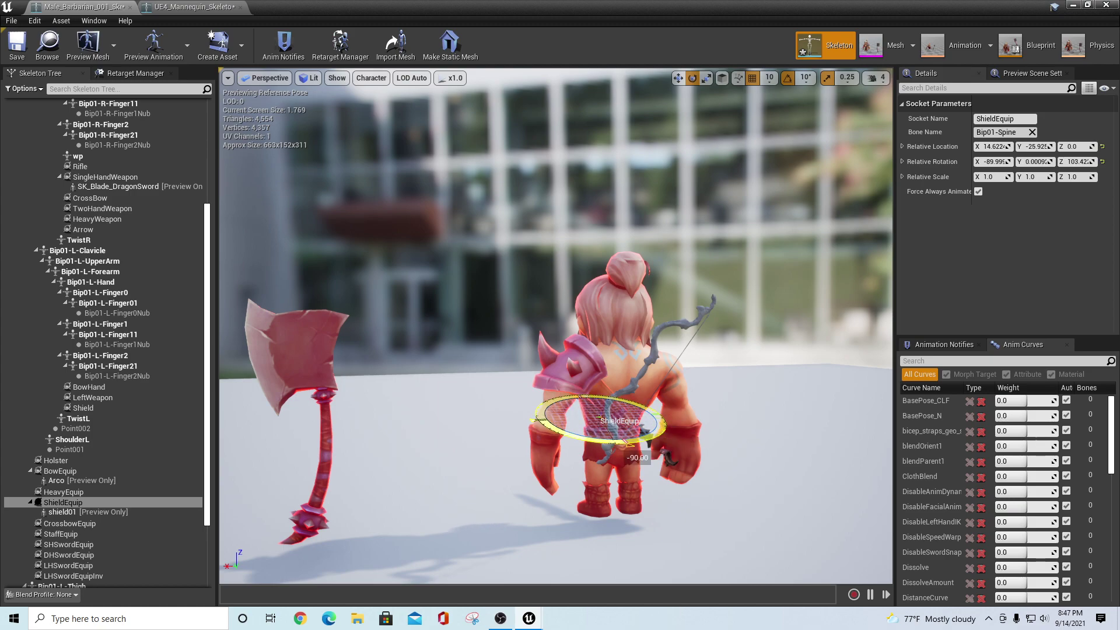
{"action": "left_click_drag", "start_coordinate": [746, 436], "coordinate": [703, 415]}
{"action": "mouse_move", "coordinate": [475, 440]}
{"action": "left_mouse_down"}
{"action": "mouse_move", "coordinate": [528, 449]}
{"action": "mouse_move", "coordinate": [467, 429]}
{"action": "left_mouse_up"}
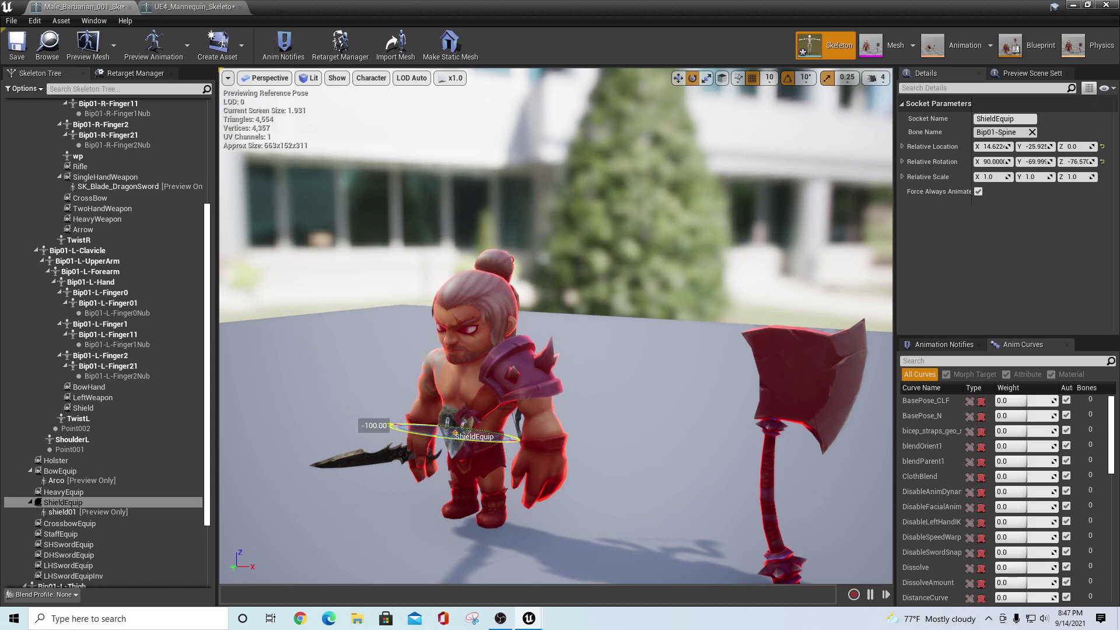
{"action": "left_click_drag", "start_coordinate": [467, 430], "coordinate": [315, 481]}
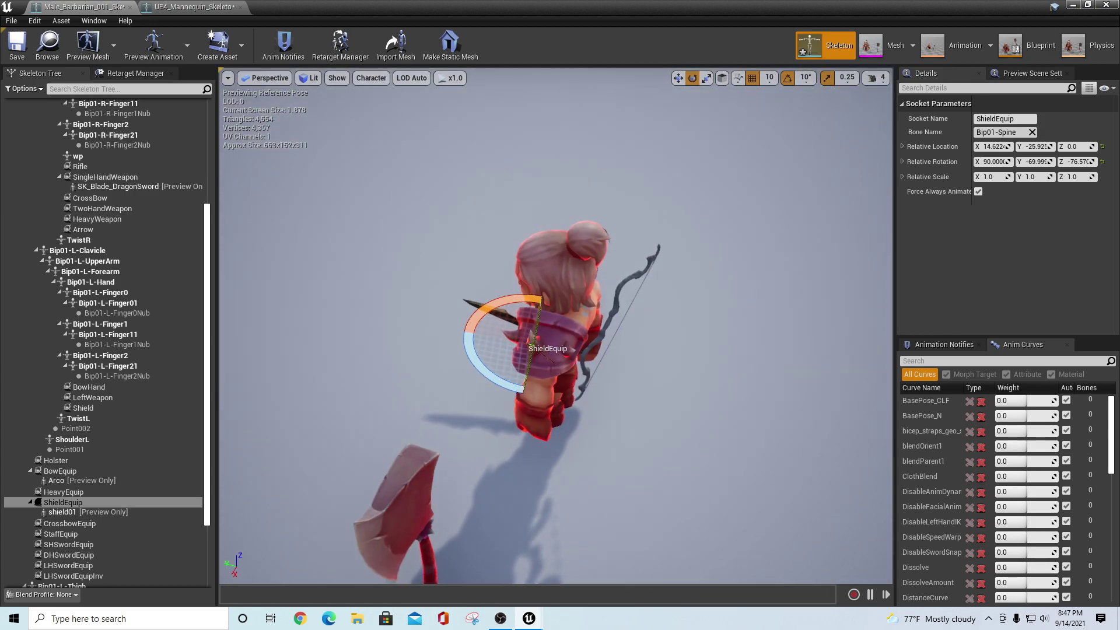
Move the ShieldEquip socket onto the barbarian's back, to about X 43.55, Y 32.54, Z -18.26, and widen the socket details area
{"action": "left_click", "coordinate": [678, 79]}
{"action": "left_click_drag", "start_coordinate": [582, 353], "coordinate": [631, 361]}
{"action": "left_click_drag", "start_coordinate": [710, 381], "coordinate": [731, 407], "text": "alt"}
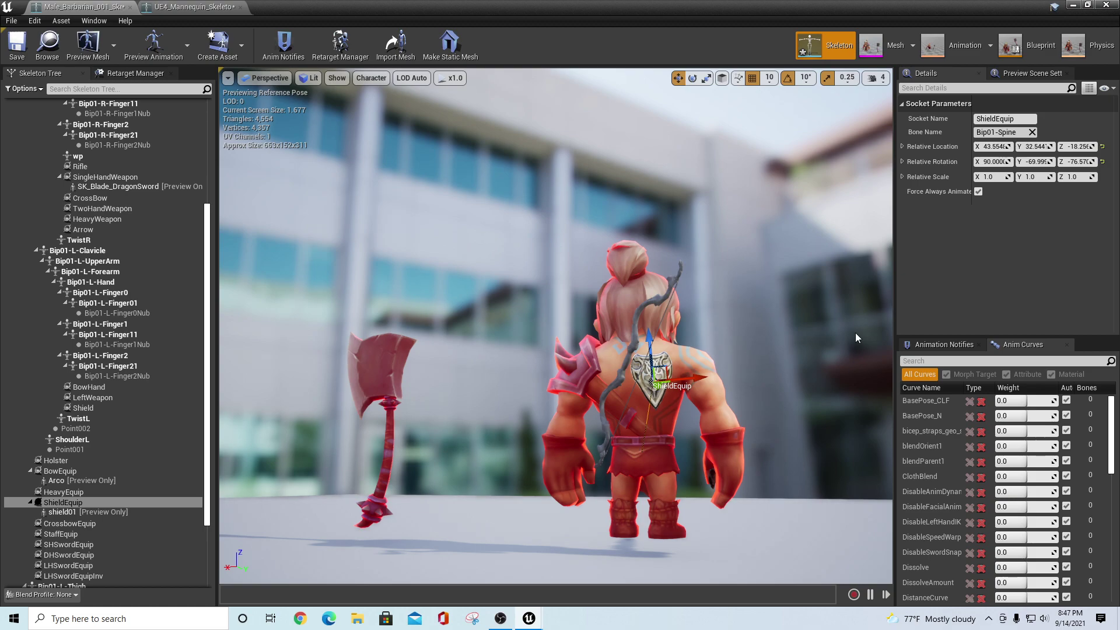
{"action": "left_click_drag", "start_coordinate": [894, 253], "coordinate": [779, 248]}
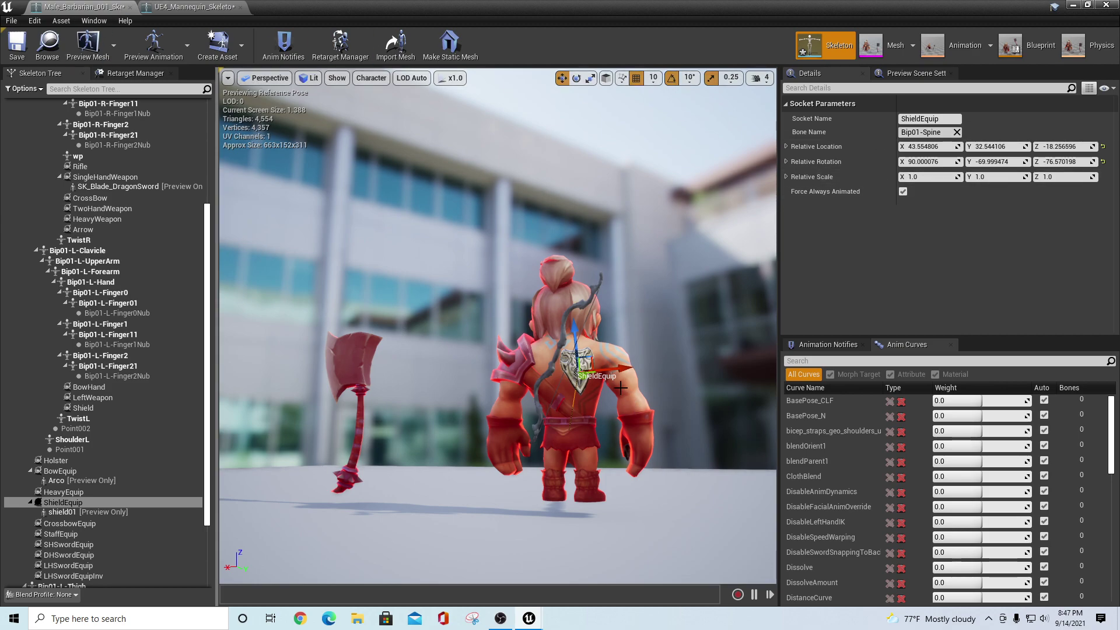
Undo the ShieldEquip socket's move and rotation along with the earlier bow socket transforms
{"action": "left_click", "coordinate": [41, 25]}
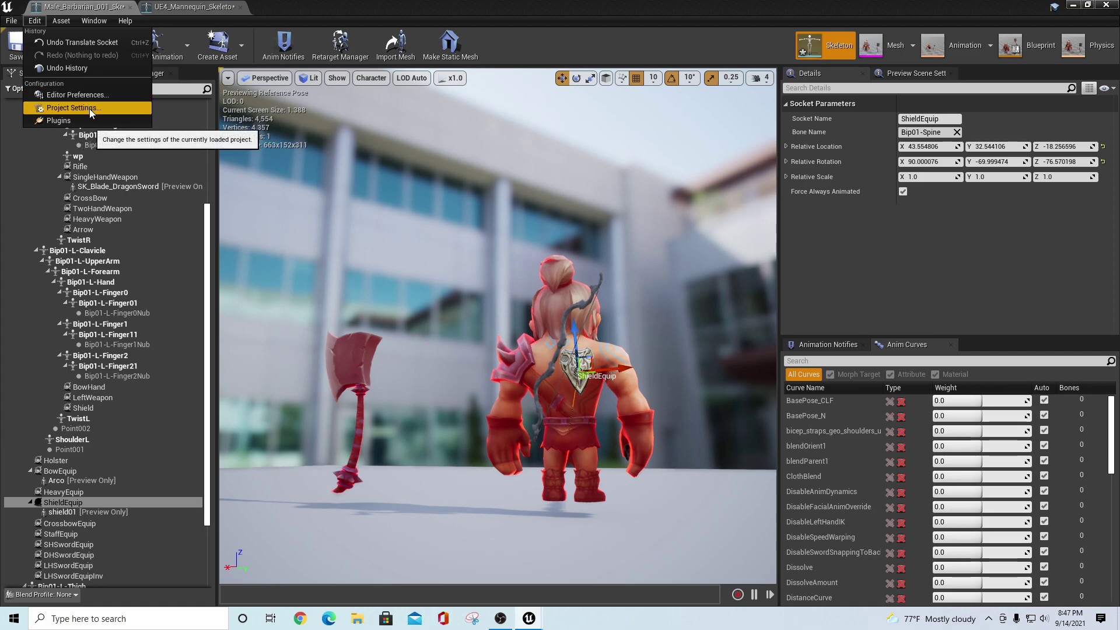
{"action": "left_click", "coordinate": [76, 46]}
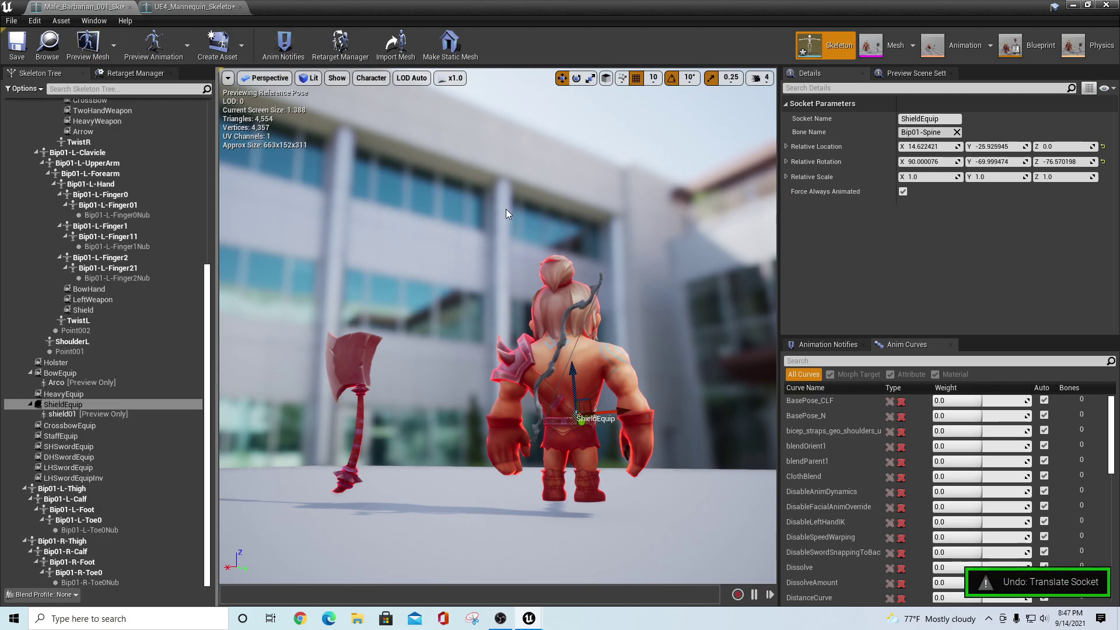
{"action": "key", "text": "ctrl+z"}
{"action": "left_click", "coordinate": [405, 444]}
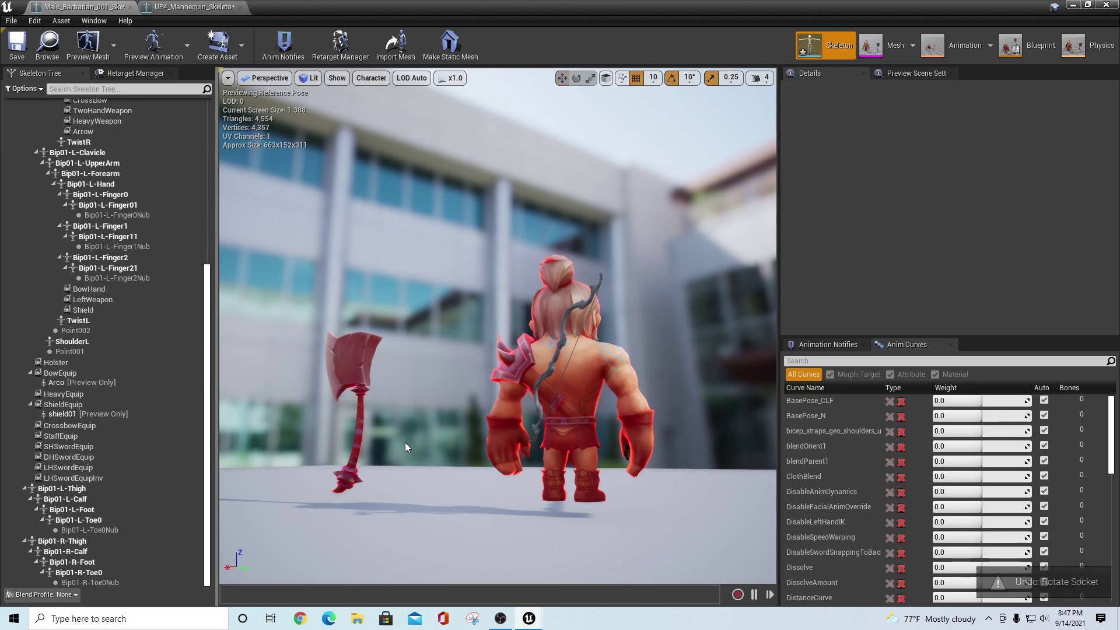
{"action": "left_click_drag", "start_coordinate": [383, 427], "coordinate": [384, 427], "text": "alt"}
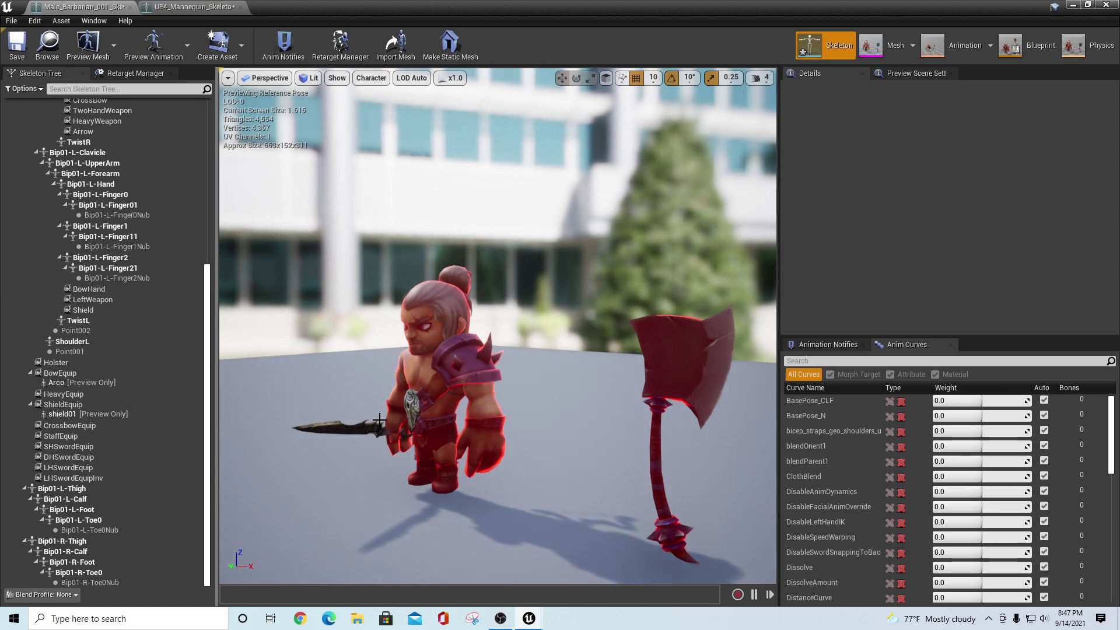
{"action": "key", "text": "ctrl+z"}
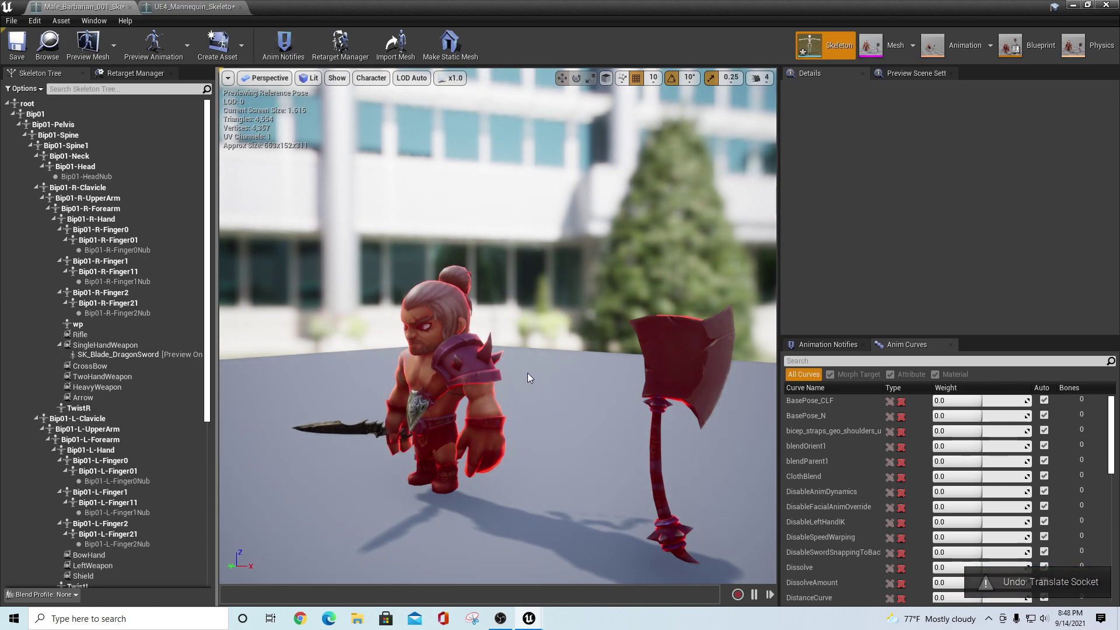
{"action": "key", "text": "ctrl+z"}
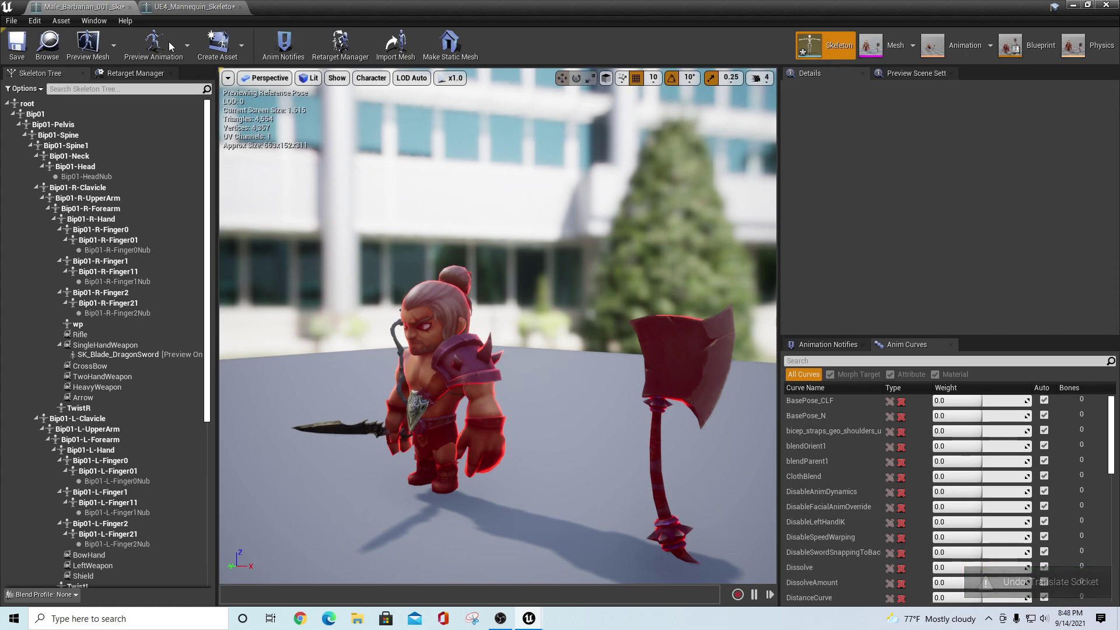
Redo the undone bow socket transforms and inspect the bow and shield placement from the front and back
{"action": "left_click", "coordinate": [35, 21]}
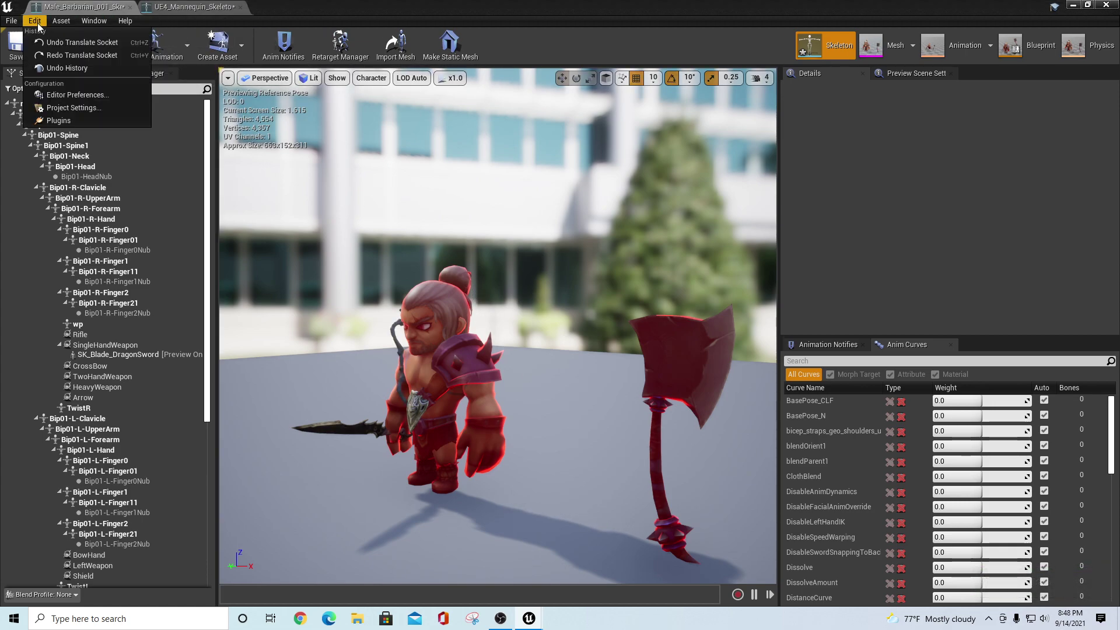
{"action": "left_click", "coordinate": [74, 55]}
{"action": "left_click_drag", "start_coordinate": [611, 318], "coordinate": [622, 232]}
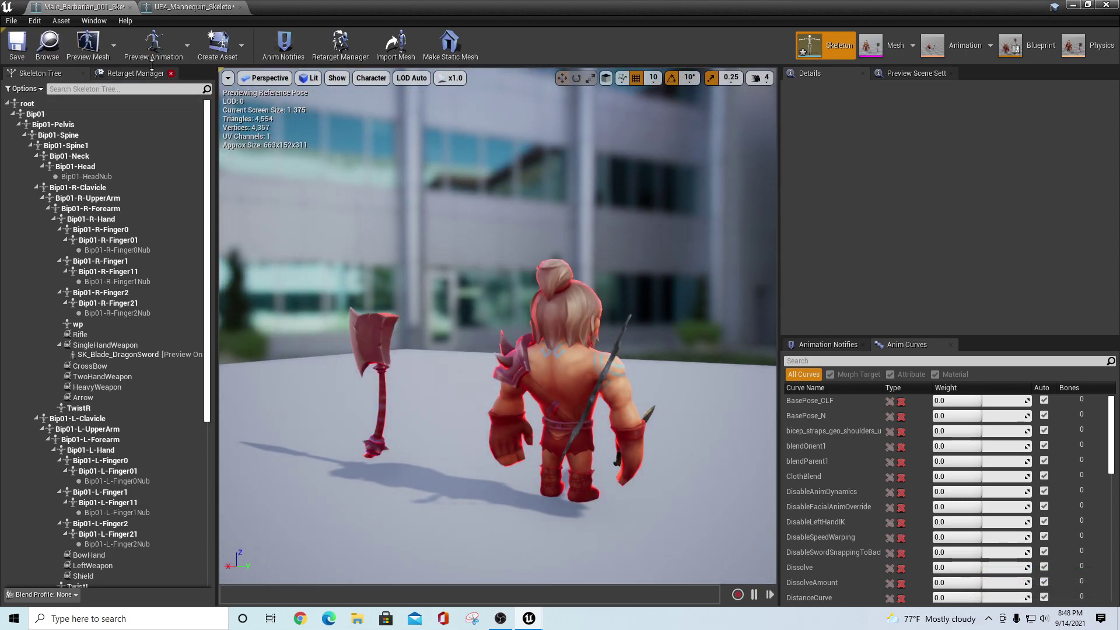
{"action": "left_click", "coordinate": [28, 22]}
{"action": "left_click", "coordinate": [54, 55]}
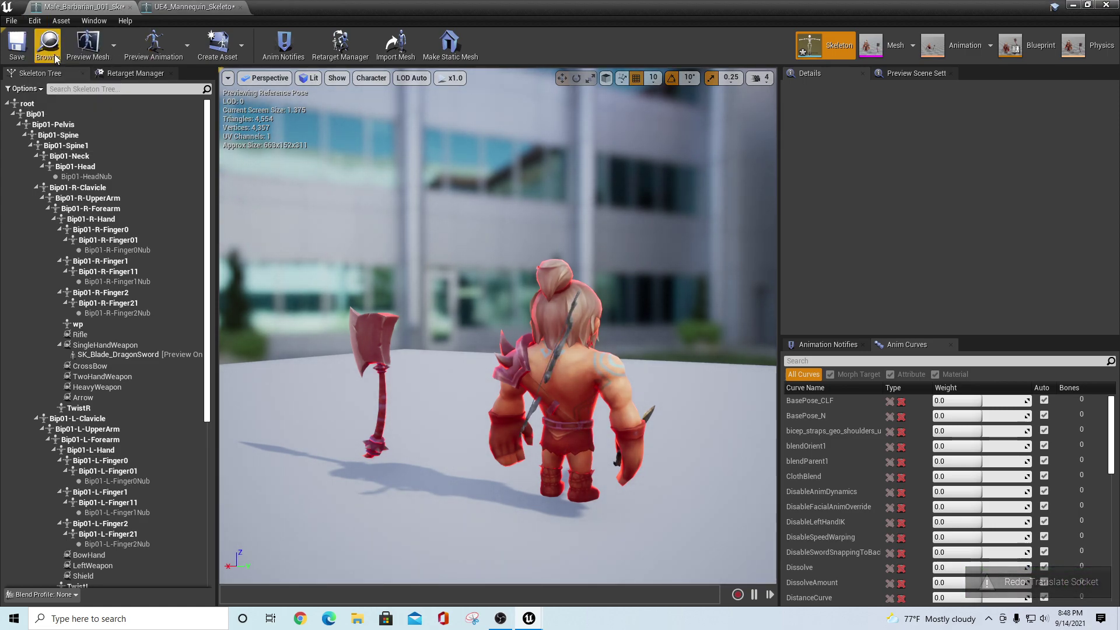
{"action": "key", "text": "ctrl+y"}
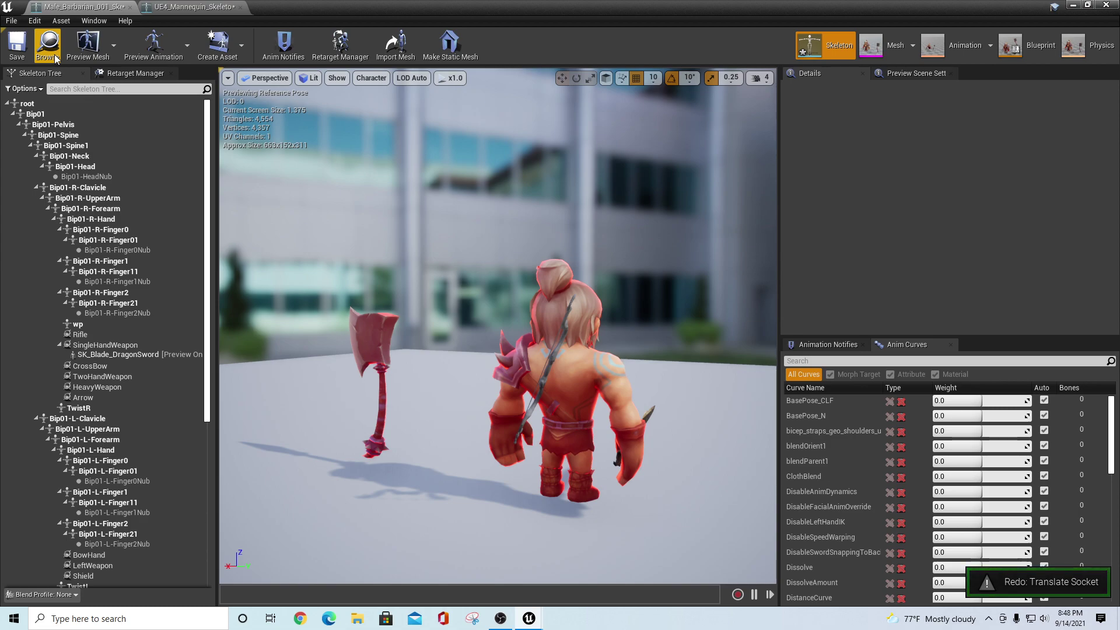
{"action": "key", "text": "ctrl+y"}
{"action": "key", "text": "ctrl+y"}
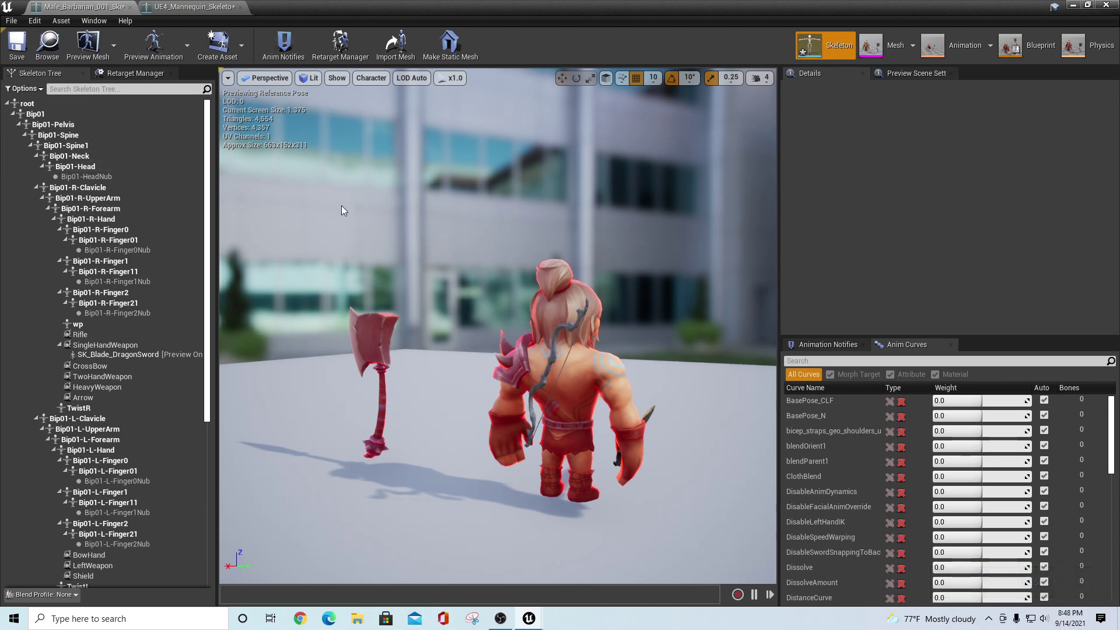
{"action": "left_click_drag", "start_coordinate": [289, 220], "coordinate": [501, 225]}
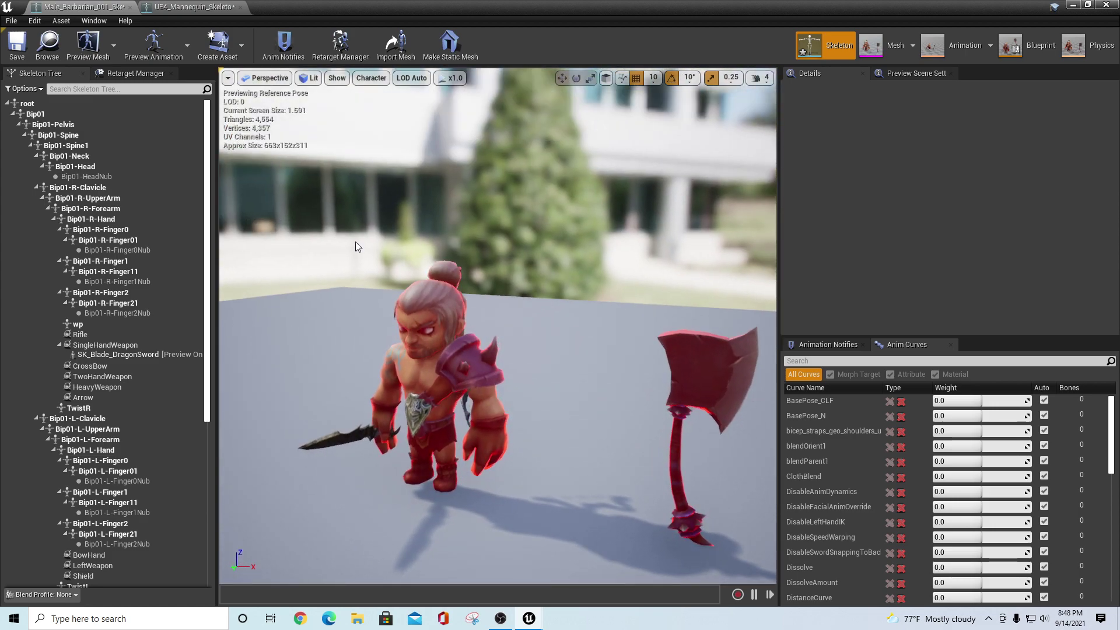
Move the ShieldEquip socket onto the middle of the barbarian's back, to about X 44.19, Y 40.17, Z 0
{"action": "left_click", "coordinate": [421, 412]}
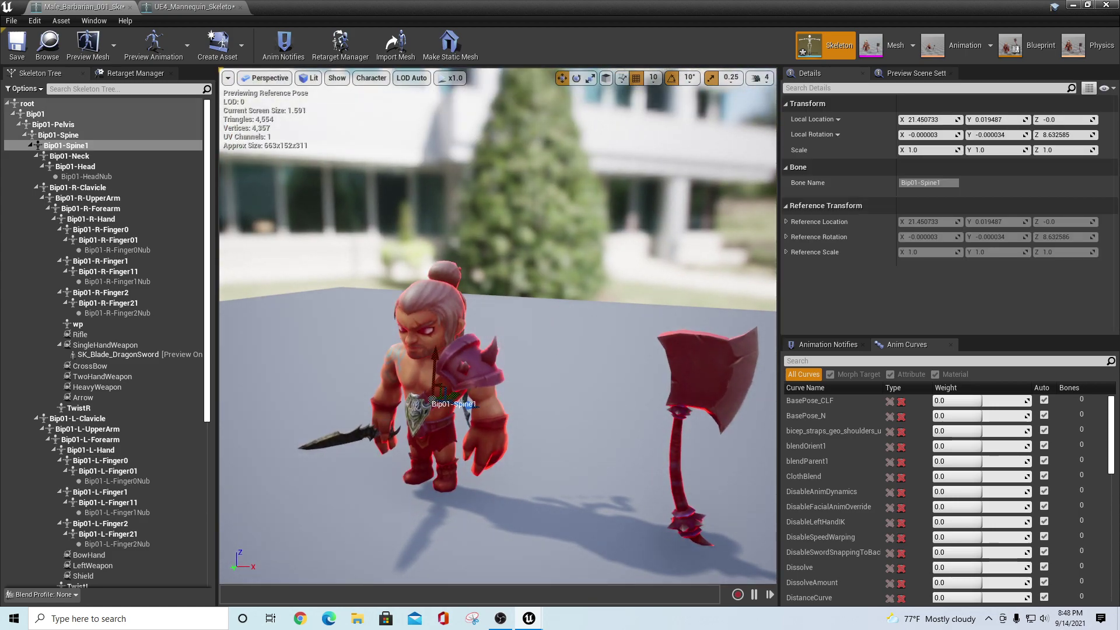
{"action": "left_click", "coordinate": [410, 413]}
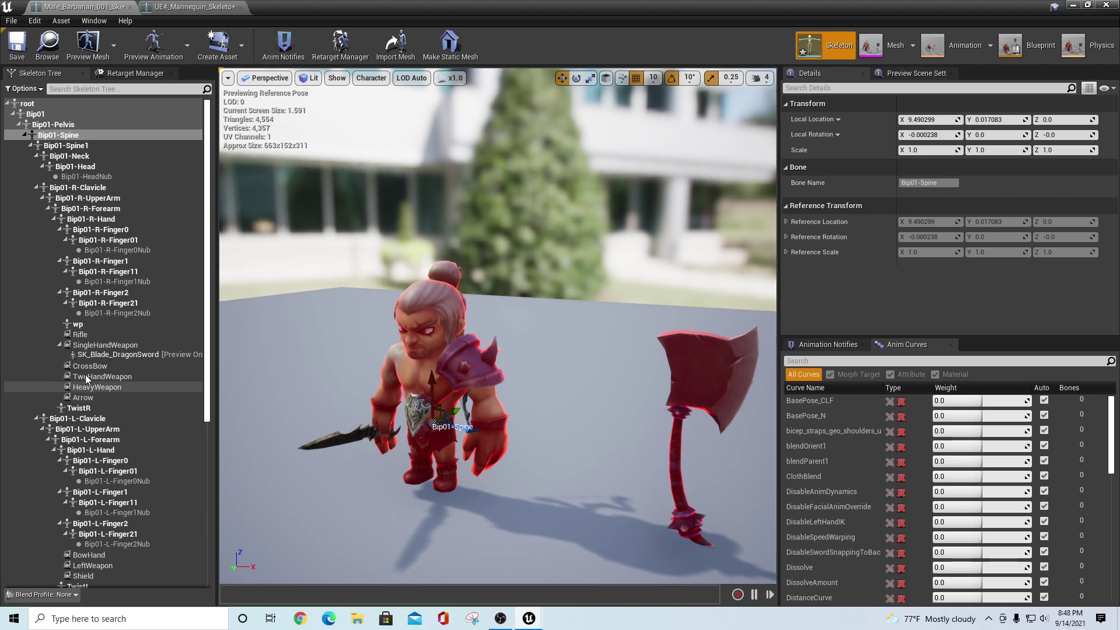
{"action": "scroll", "coordinate": [90, 536], "scroll_direction": "down", "scroll_amount": 4}
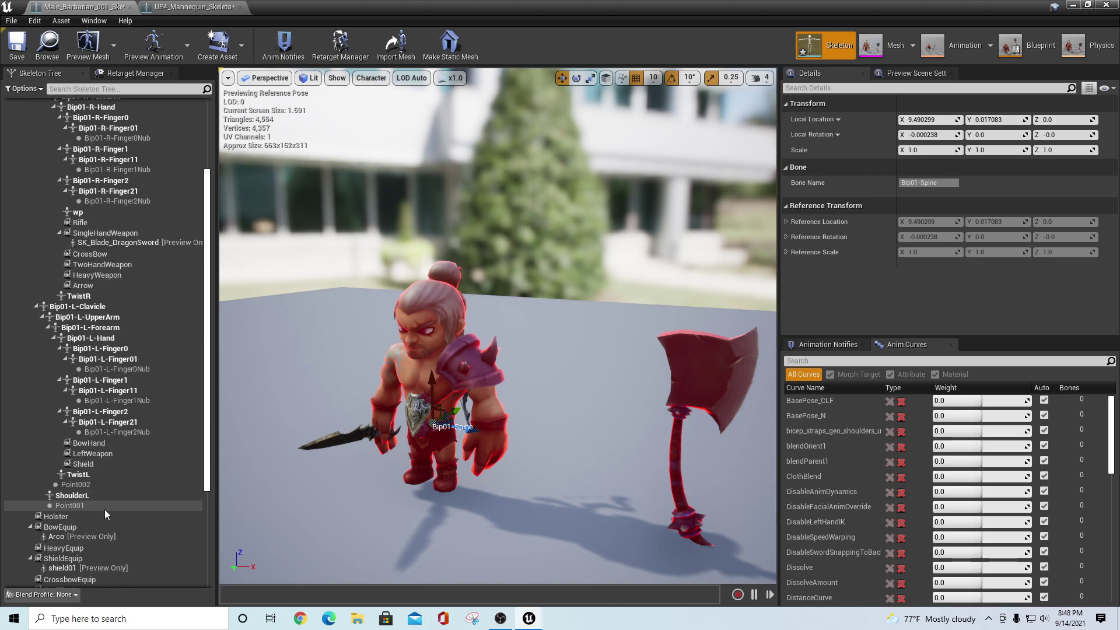
{"action": "left_click", "coordinate": [100, 467]}
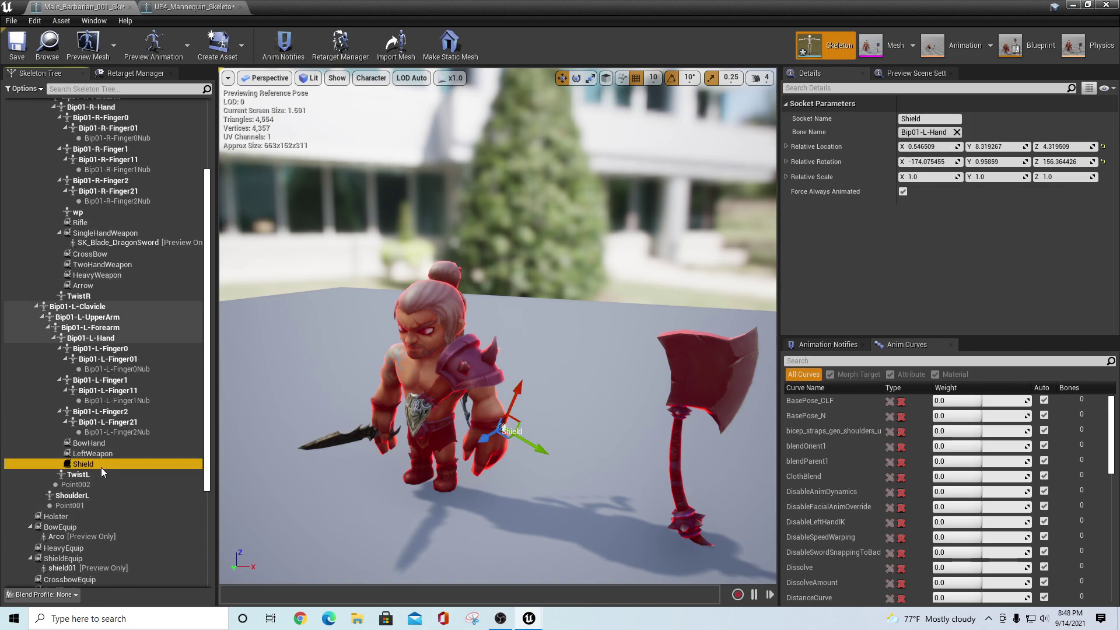
{"action": "scroll", "coordinate": [95, 496], "scroll_direction": "down", "scroll_amount": 3}
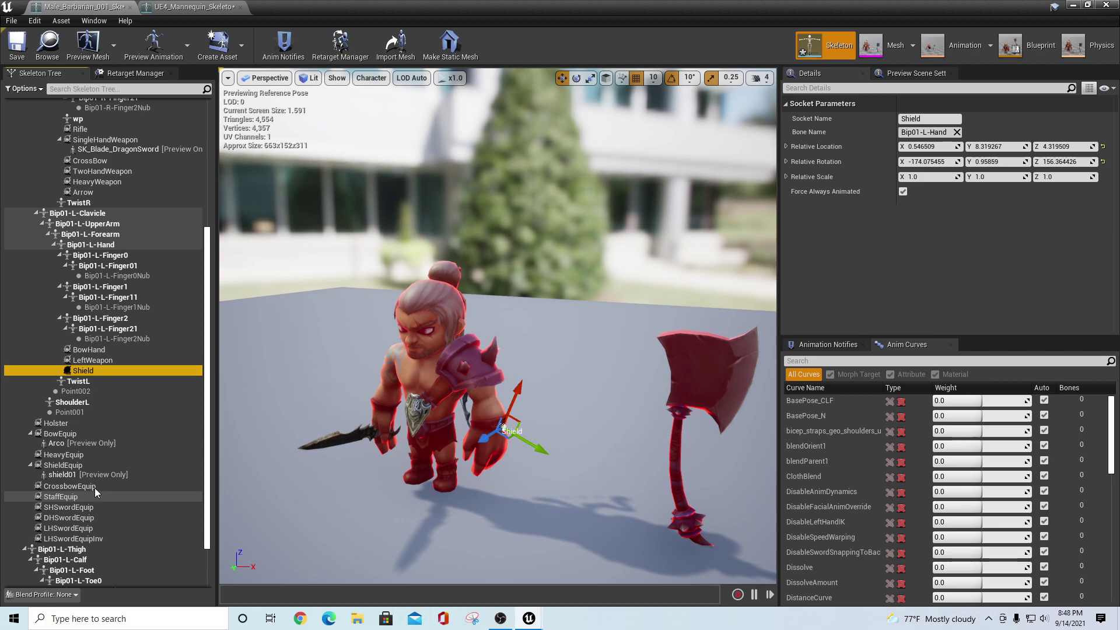
{"action": "left_click", "coordinate": [70, 465]}
{"action": "left_click_drag", "start_coordinate": [569, 377], "coordinate": [397, 379], "text": "alt"}
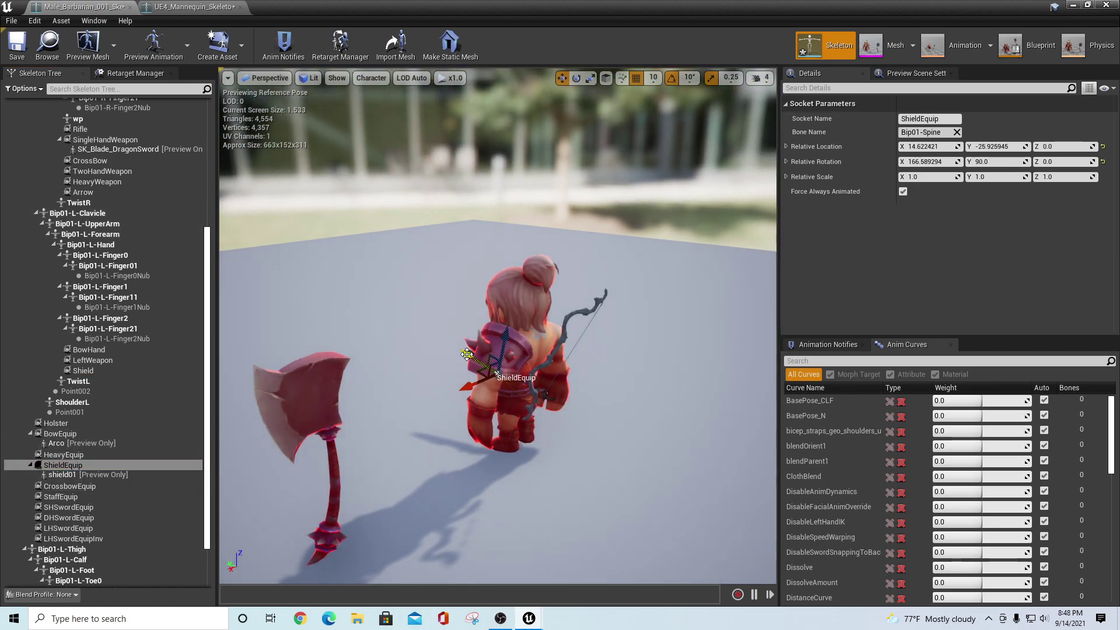
{"action": "left_click_drag", "start_coordinate": [466, 353], "coordinate": [550, 330]}
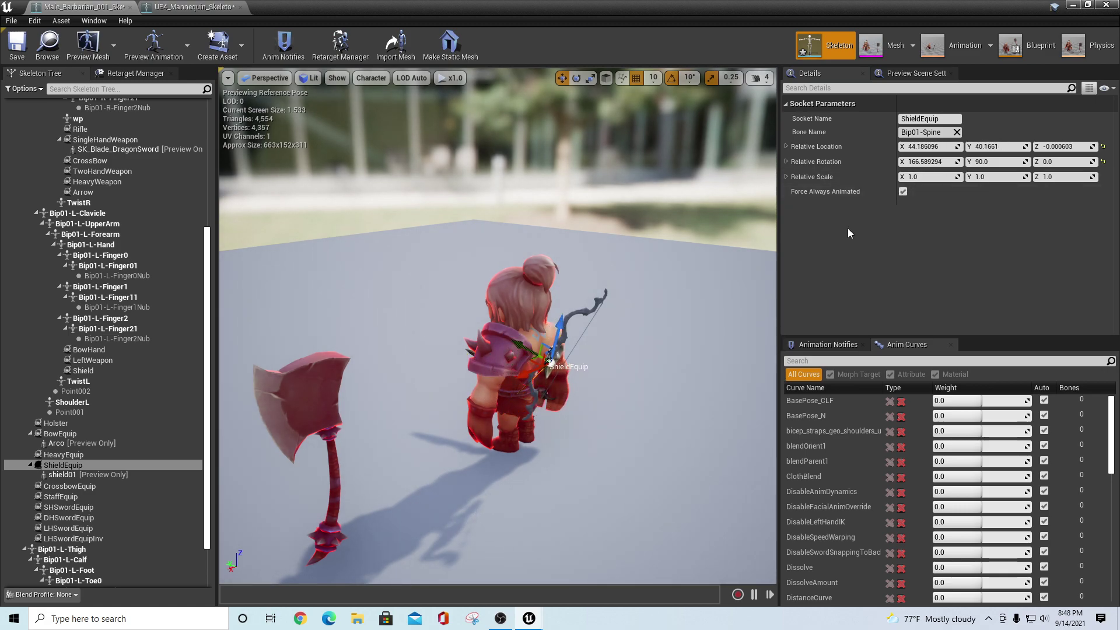
Rotate the ShieldEquip socket to about X -6.59, Y -90, Z 0 degrees so the shield lies upright on the back, and save the skeleton
{"action": "left_click", "coordinate": [576, 78]}
{"action": "left_click_drag", "start_coordinate": [569, 397], "coordinate": [502, 378]}
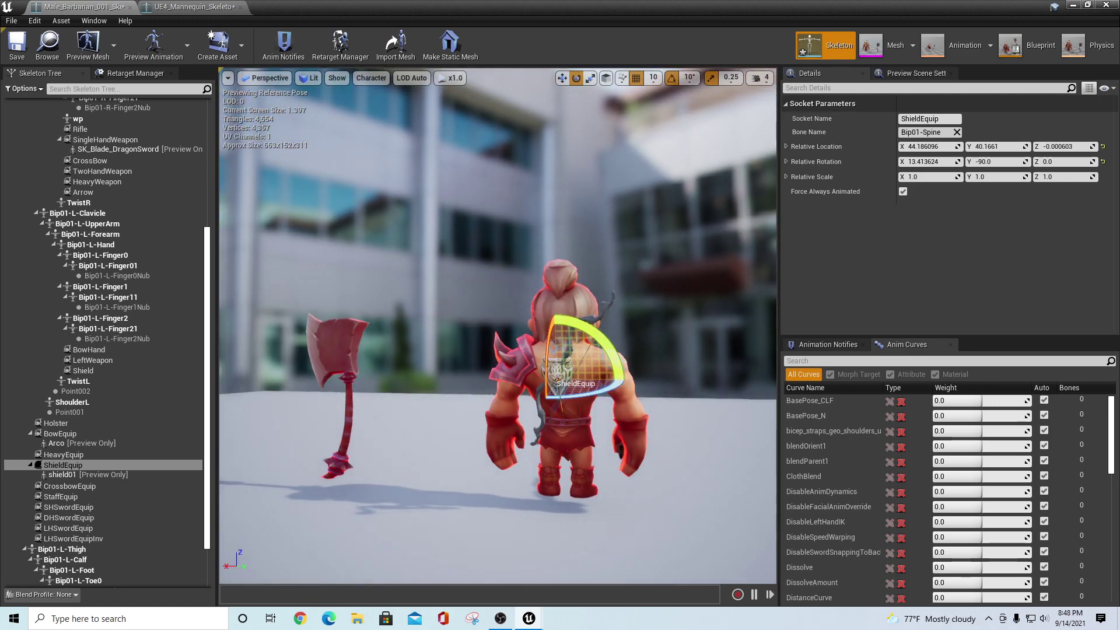
{"action": "scroll", "coordinate": [616, 443], "scroll_direction": "up", "scroll_amount": 4}
{"action": "scroll", "coordinate": [609, 441], "scroll_direction": "down", "scroll_amount": 2}
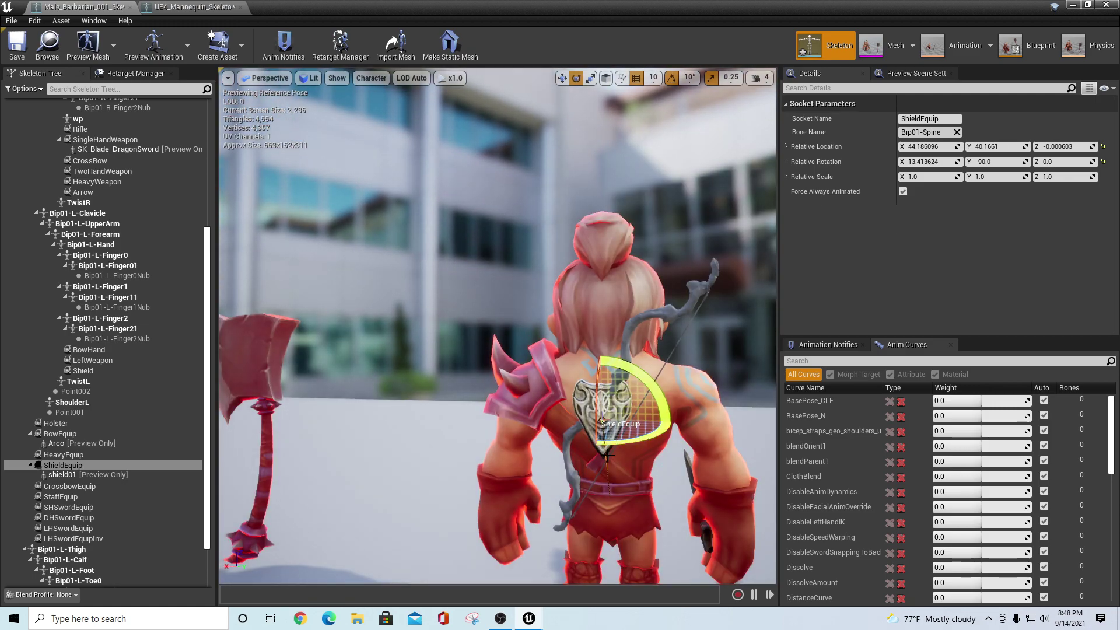
{"action": "left_click_drag", "start_coordinate": [641, 389], "coordinate": [604, 349]}
{"action": "mouse_move", "coordinate": [402, 435]}
{"action": "left_mouse_down", "text": "alt"}
{"action": "mouse_move", "coordinate": [572, 436]}
{"action": "mouse_move", "coordinate": [420, 438]}
{"action": "left_mouse_up", "text": "alt"}
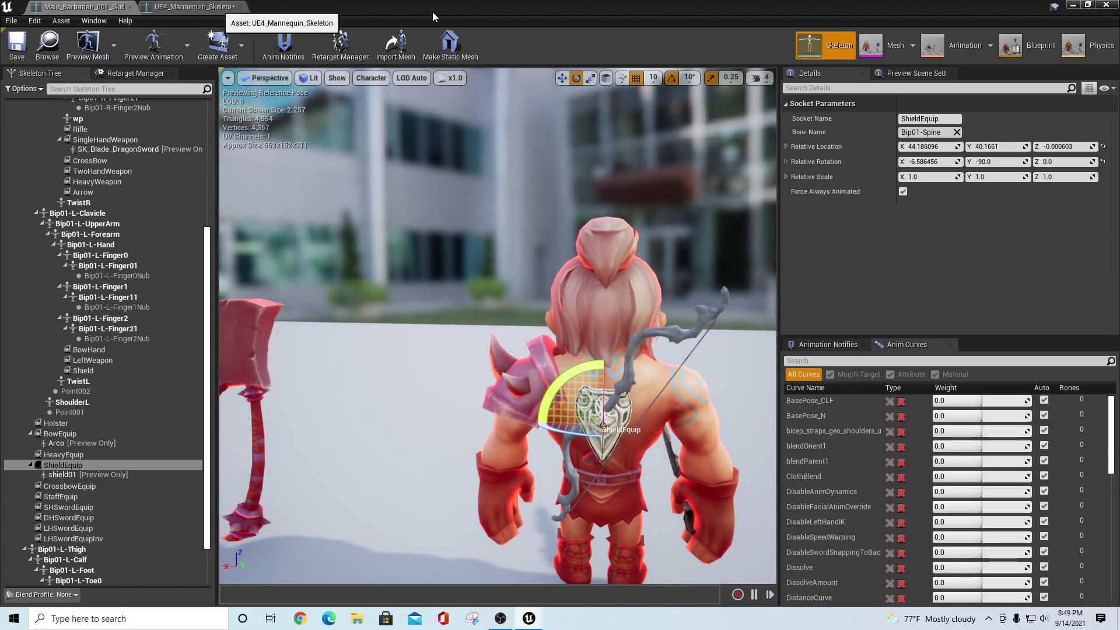
Play-test the ACFSample level to check the bow and shield on the barbarian's back, and return to the barbarian skeleton
{"action": "left_click", "coordinate": [1073, 5]}
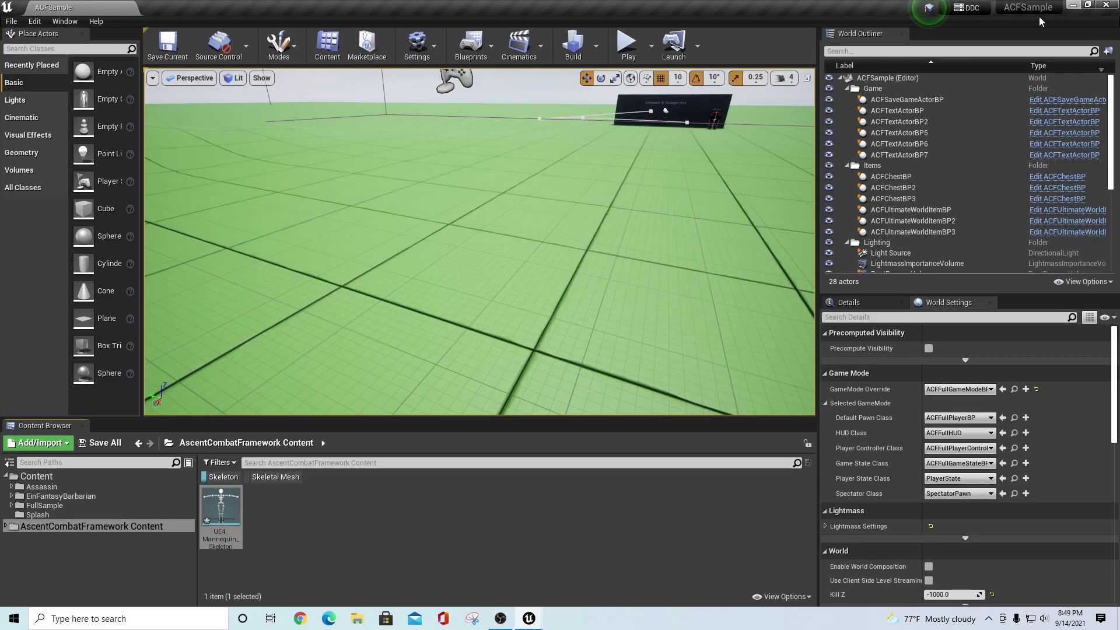
{"action": "left_click", "coordinate": [624, 51]}
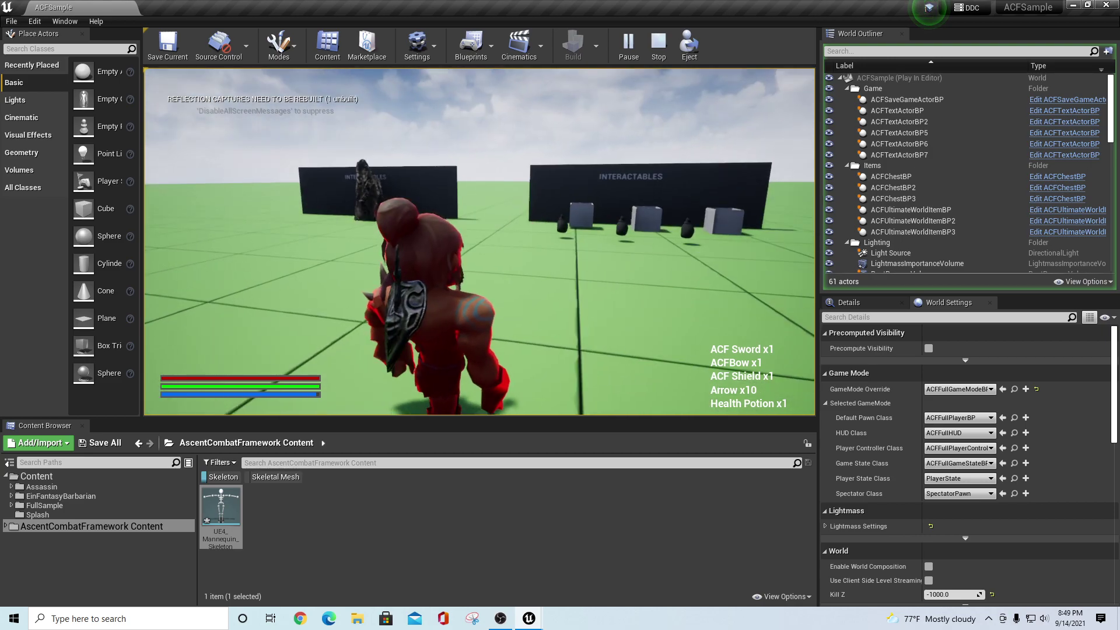
{"action": "key", "text": "s"}
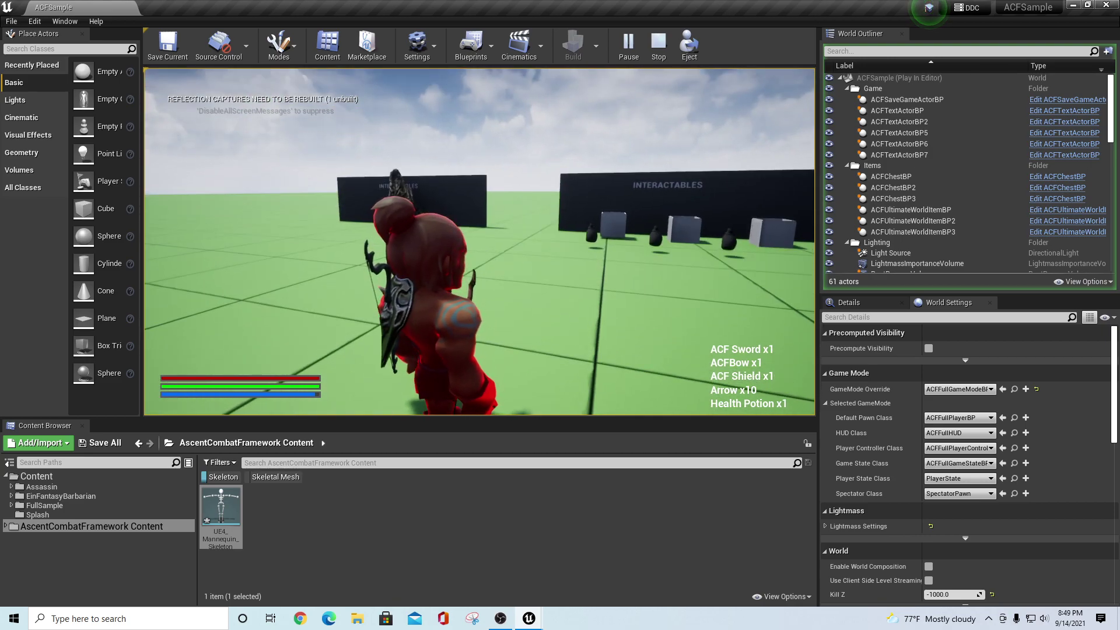
{"action": "key", "text": "Escape"}
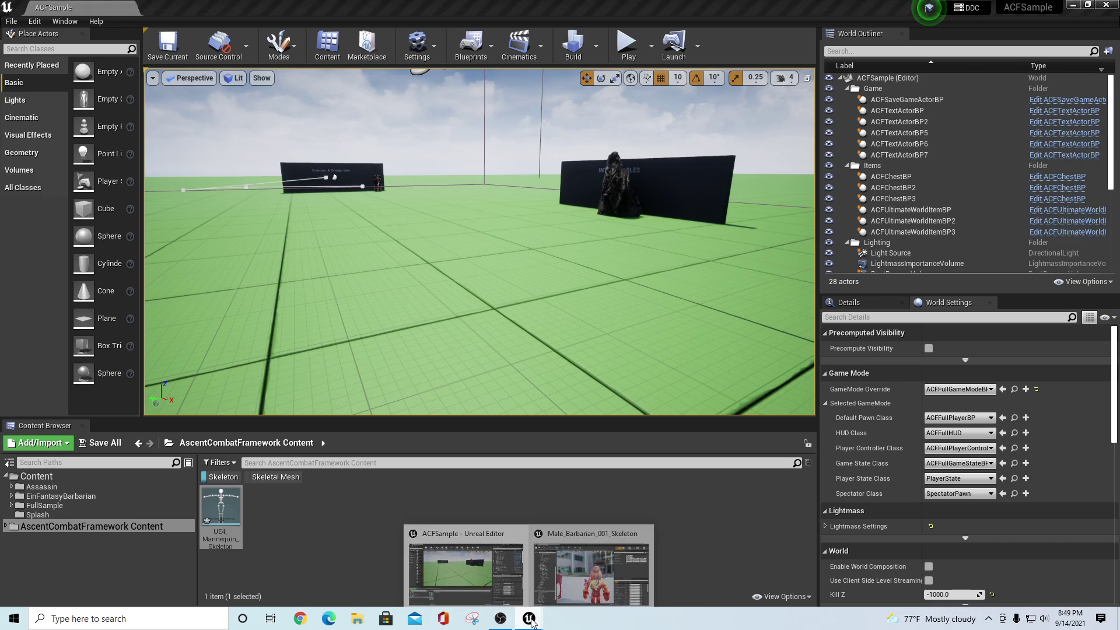
{"action": "mouse_move", "coordinate": [541, 614]}
{"action": "left_click", "coordinate": [593, 563]}
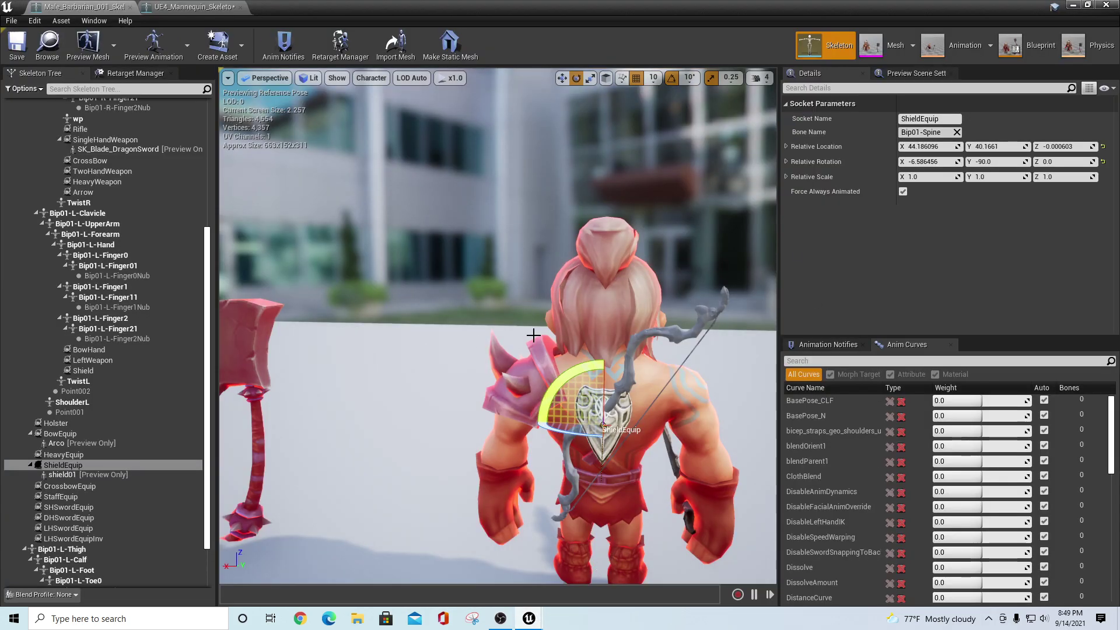
Remove all attached preview assets from the barbarian's sockets, clear the selection and check the bare character from the front
{"action": "scroll", "coordinate": [521, 333], "scroll_direction": "down", "scroll_amount": 4}
{"action": "scroll", "coordinate": [521, 333], "scroll_direction": "up", "scroll_amount": 1}
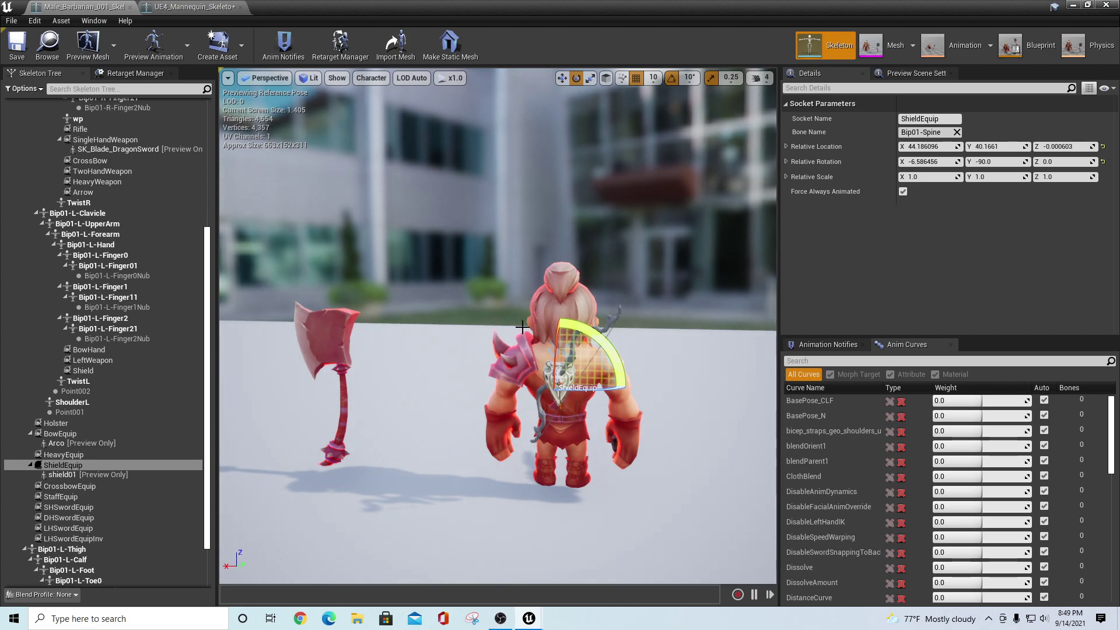
{"action": "right_click", "coordinate": [64, 464]}
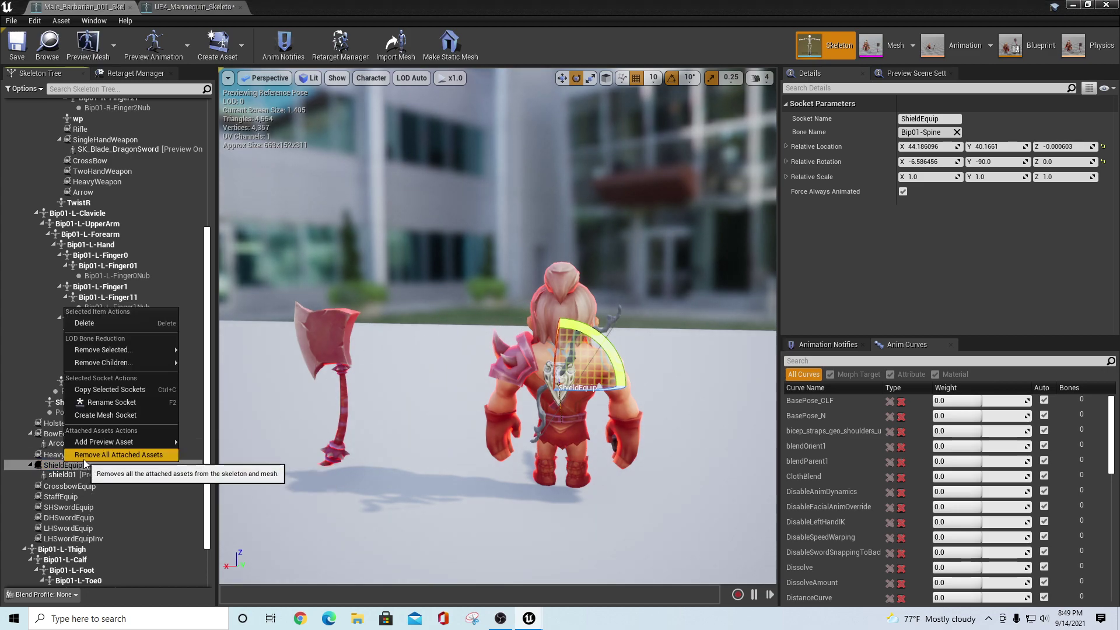
{"action": "left_click", "coordinate": [82, 459]}
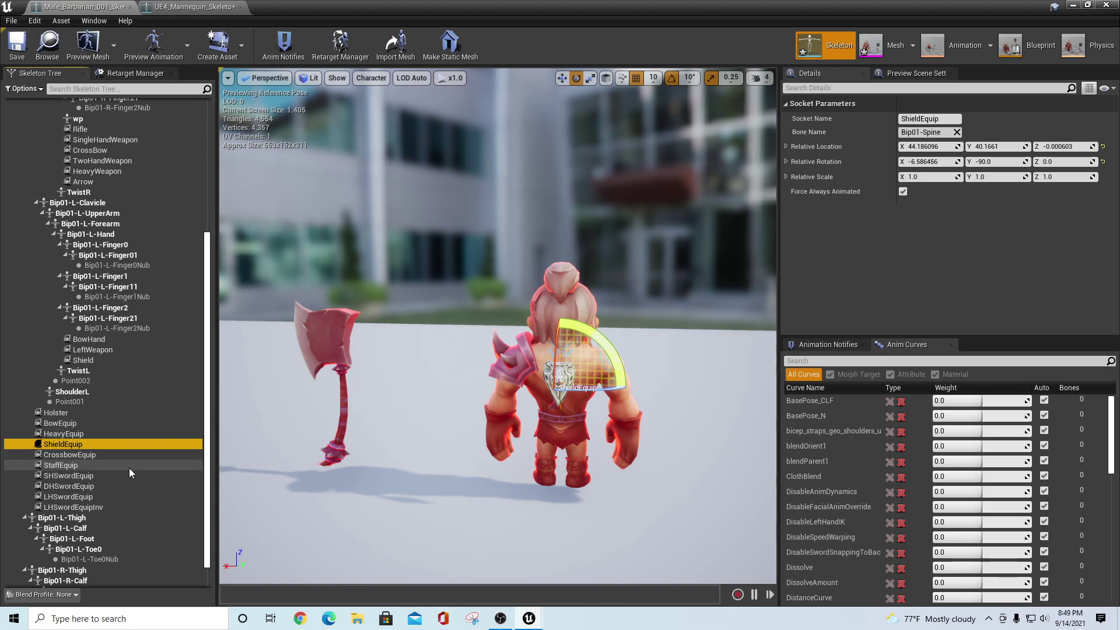
{"action": "scroll", "coordinate": [82, 470], "scroll_direction": "down", "scroll_amount": 1}
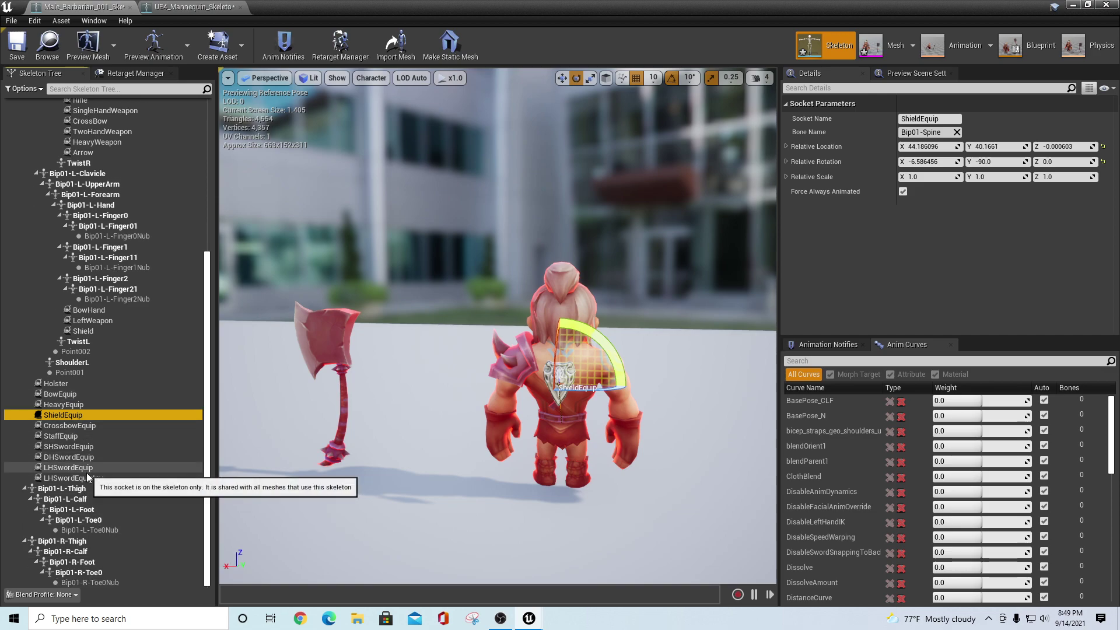
{"action": "left_click", "coordinate": [97, 310]}
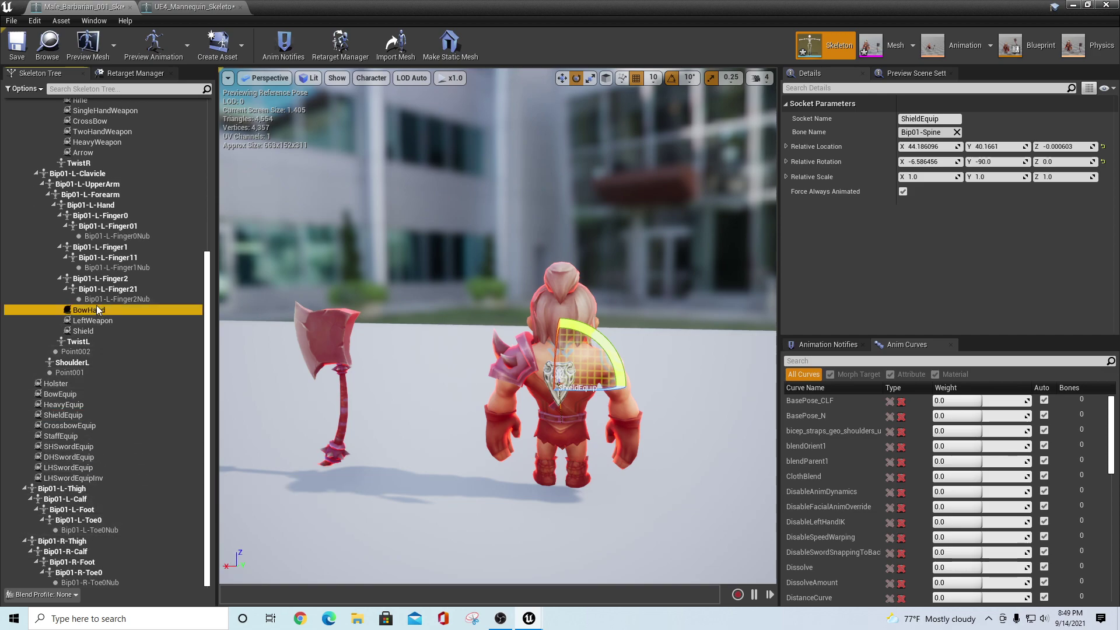
{"action": "left_click", "coordinate": [567, 374]}
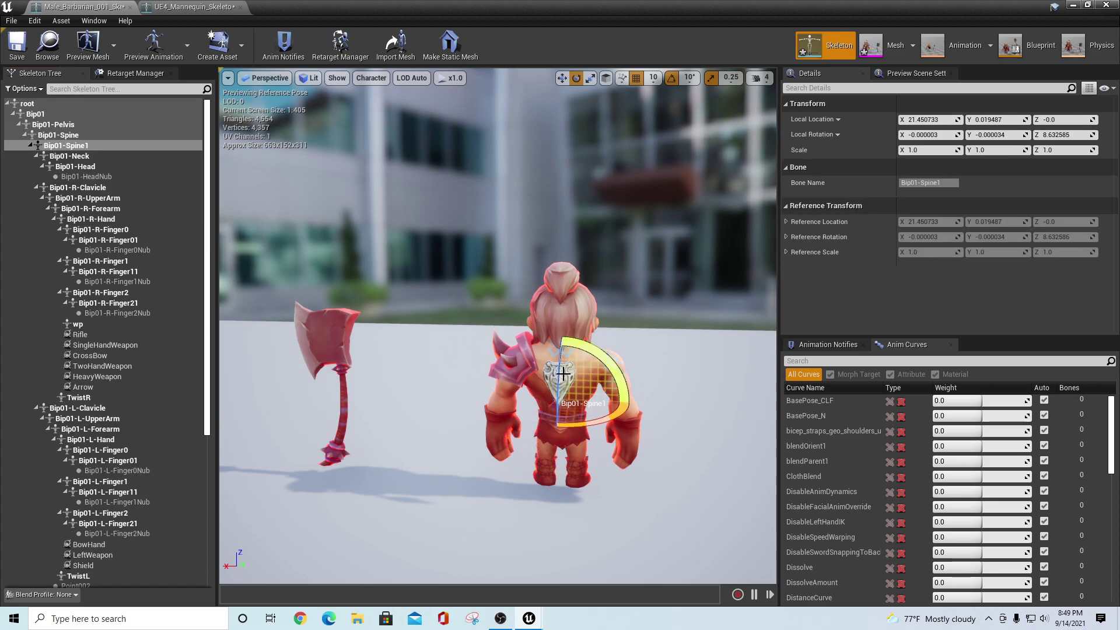
{"action": "left_click", "coordinate": [544, 374]}
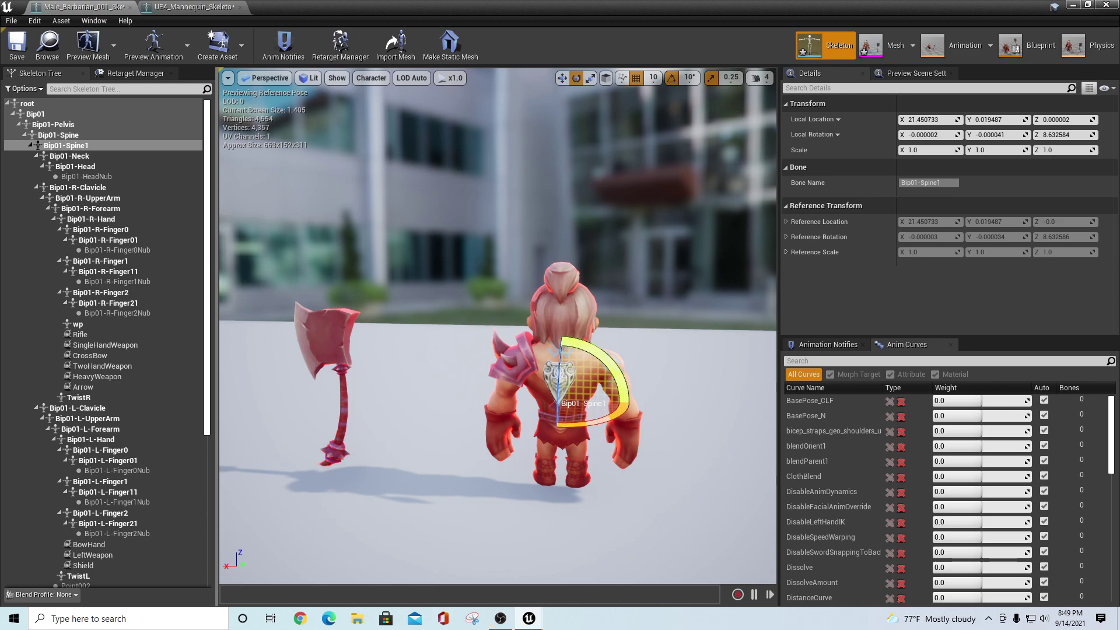
{"action": "left_click", "coordinate": [458, 396]}
{"action": "left_click_drag", "start_coordinate": [458, 396], "coordinate": [541, 389], "text": "alt"}
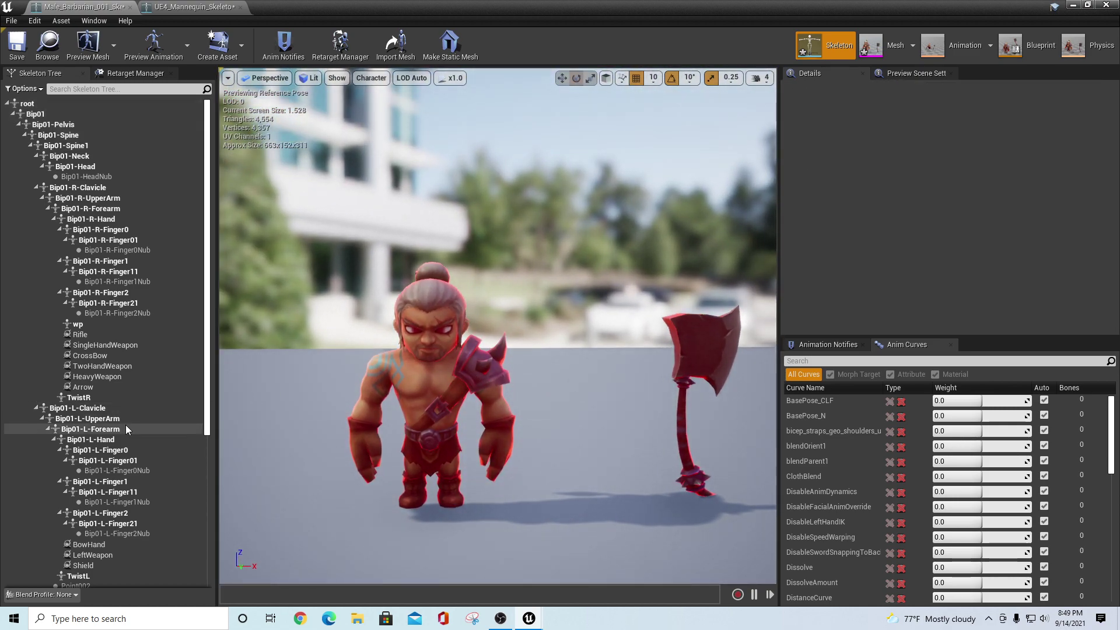
Attach SK_Blade_DragonSword as a preview asset to the SingleHandWeapon socket
{"action": "left_click", "coordinate": [101, 345]}
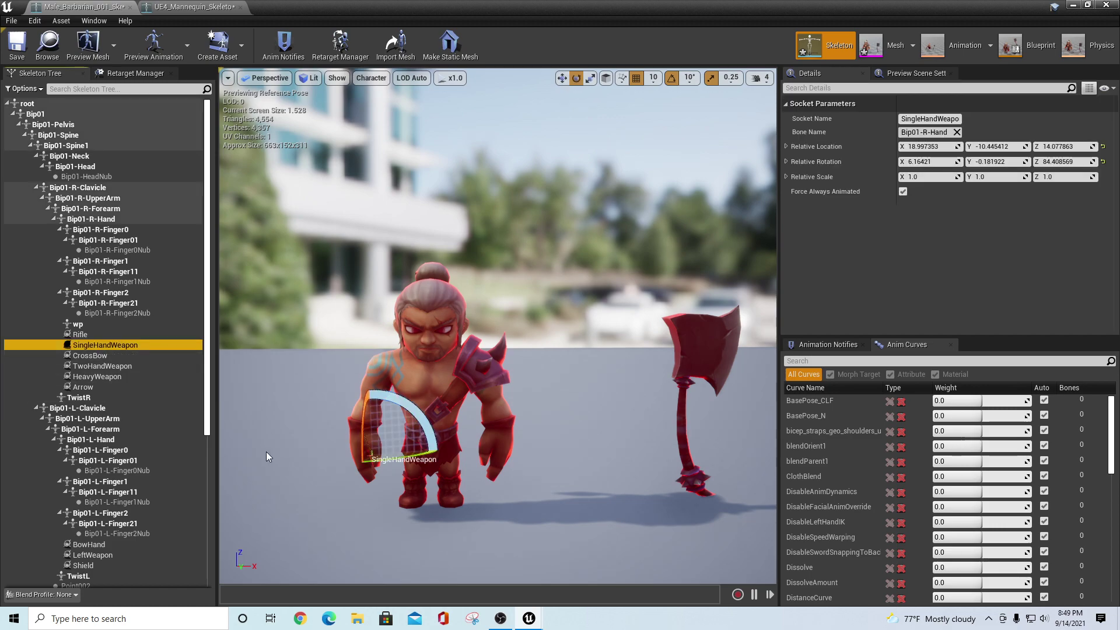
{"action": "right_click", "coordinate": [83, 344]}
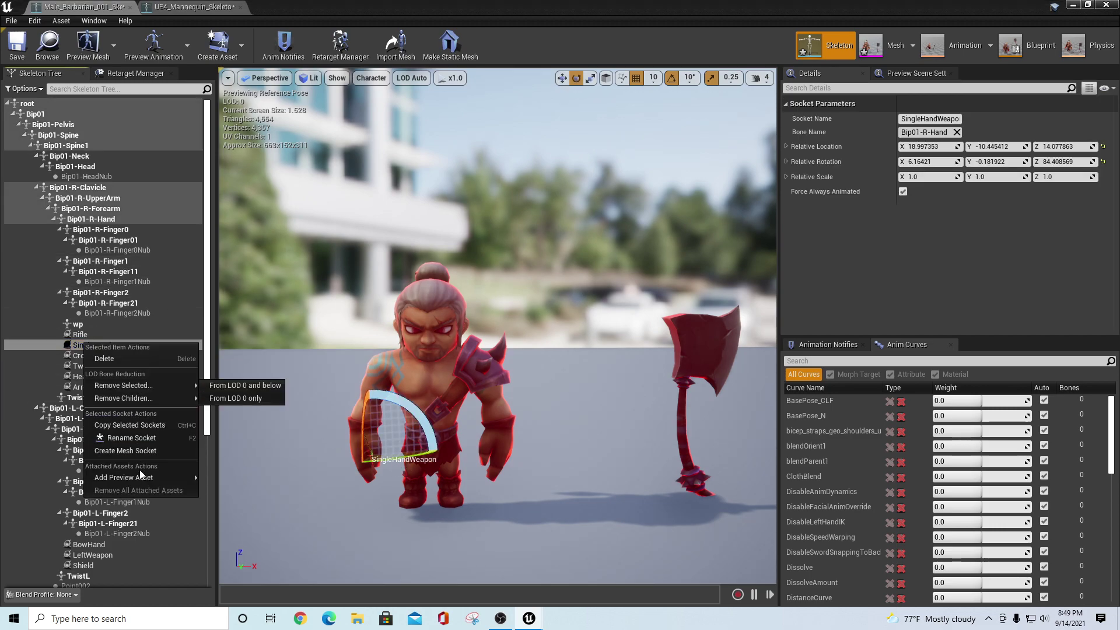
{"action": "mouse_move", "coordinate": [140, 477]}
{"action": "type", "text": "sword"}
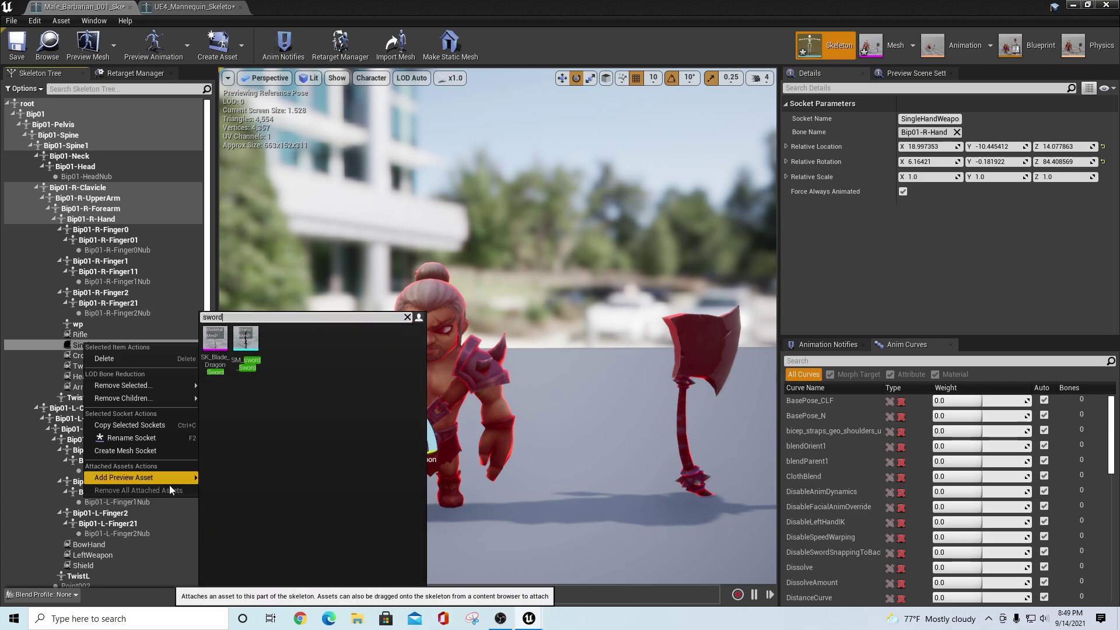
{"action": "left_click", "coordinate": [213, 341]}
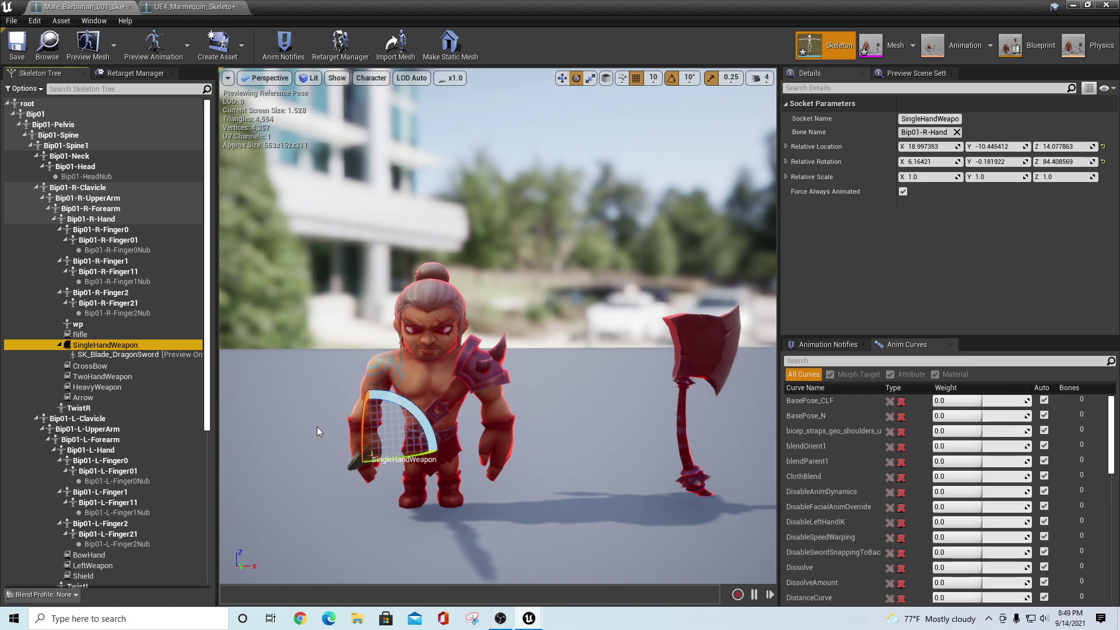
Search the preview animations for "draw" and "att", and open the ACF_Barbarian_AnimBP animation blueprint
{"action": "left_click", "coordinate": [158, 46]}
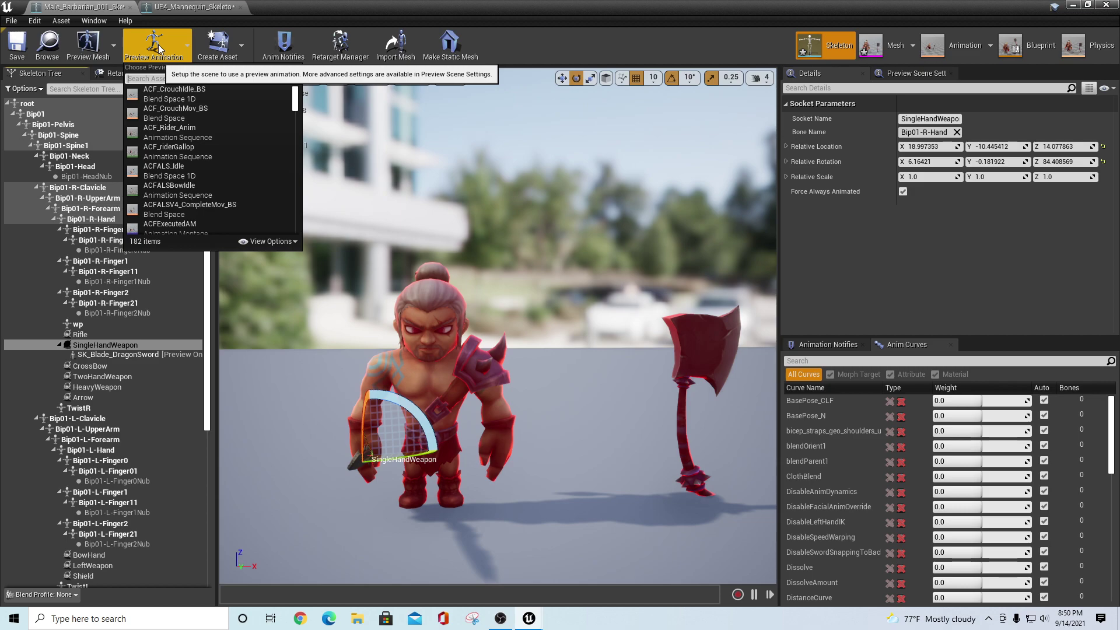
{"action": "type", "text": "draw"}
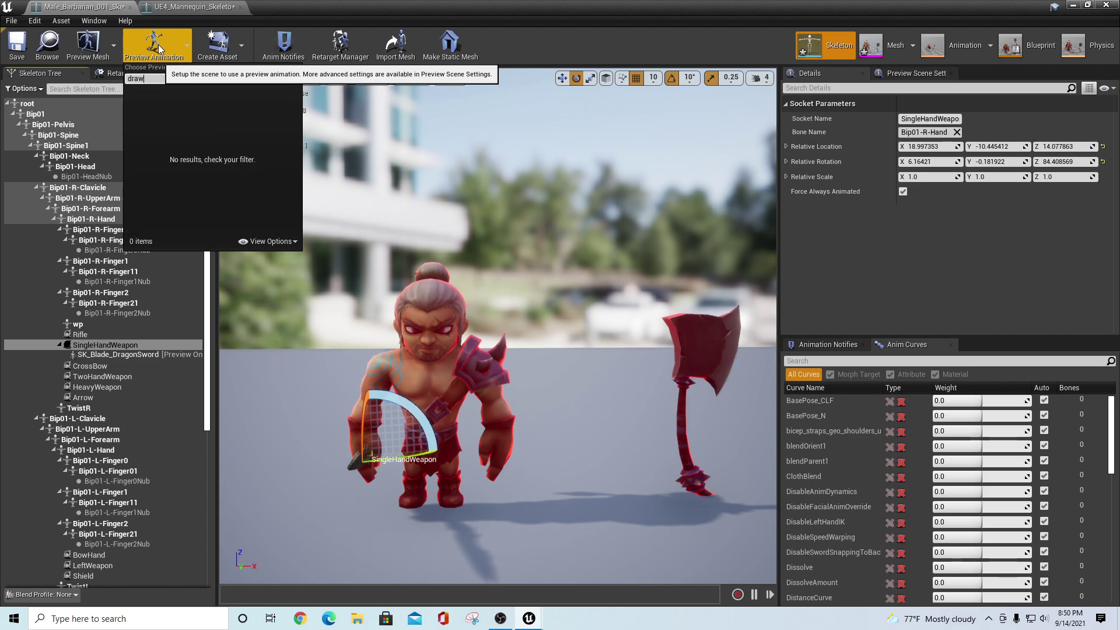
{"action": "key", "text": "BackSpace"}
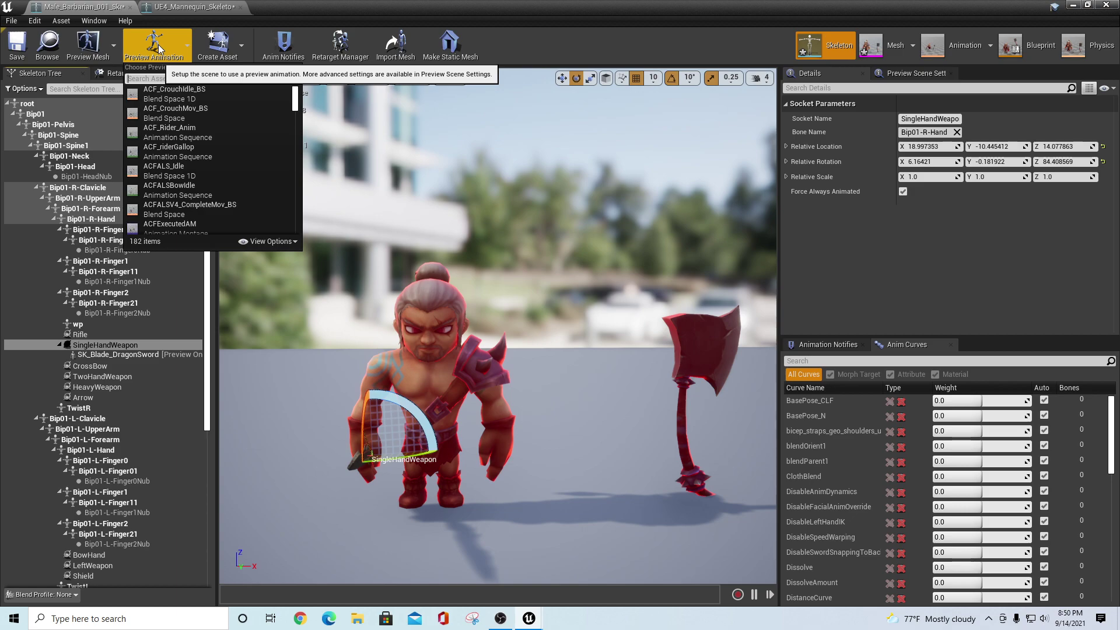
{"action": "key", "text": "BackSpace"}
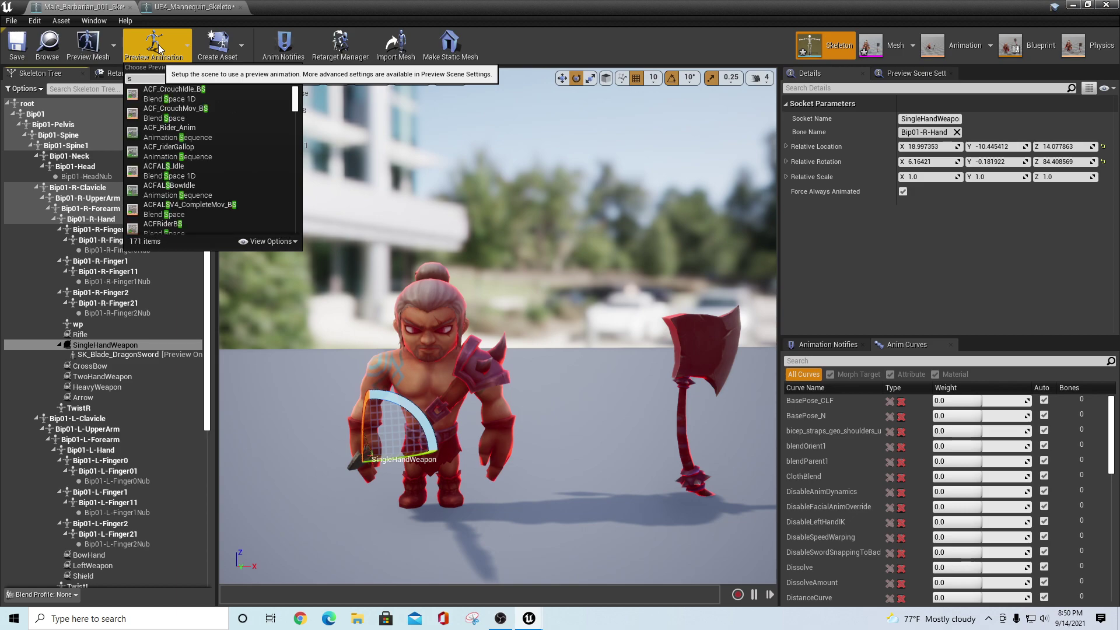
{"action": "key", "text": "BackSpace"}
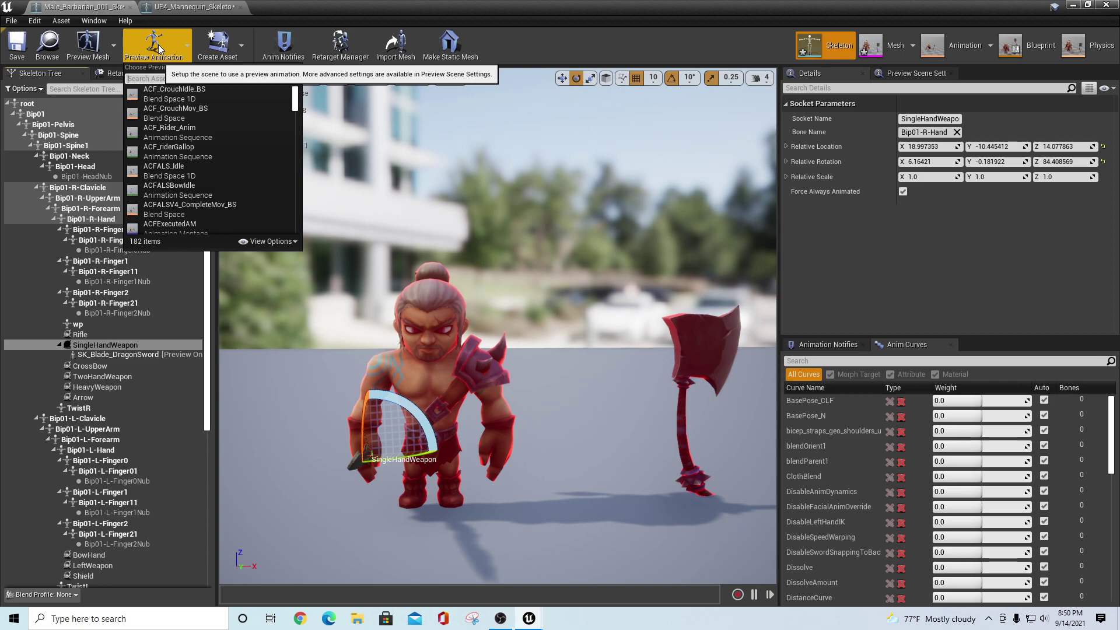
{"action": "key", "text": "BackSpace"}
{"action": "key", "text": "BackSpace"}
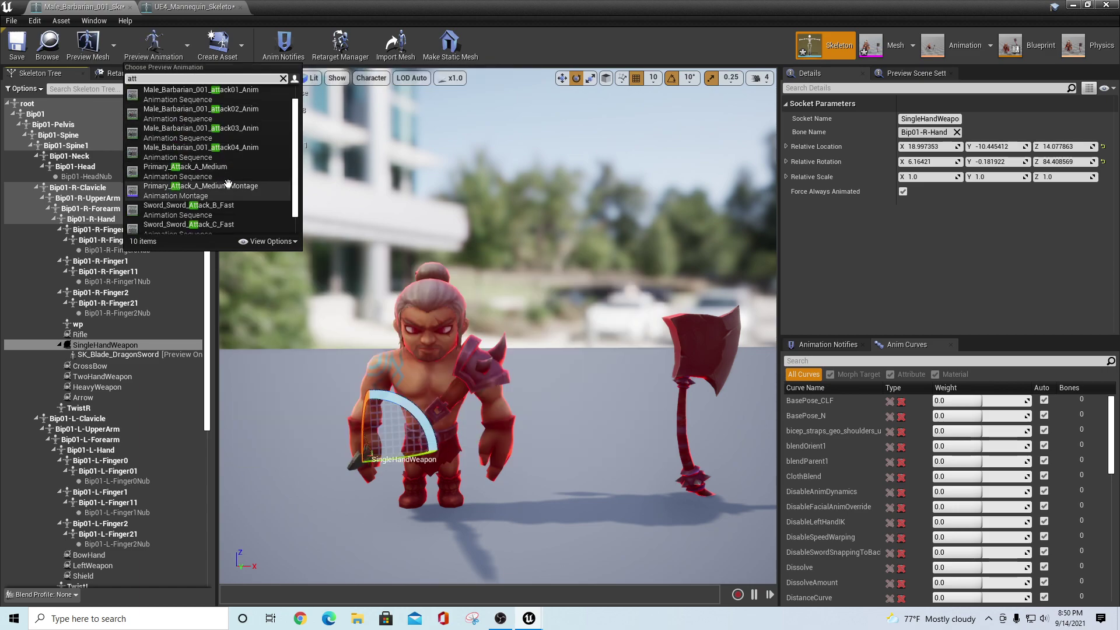
{"action": "scroll", "coordinate": [227, 184], "scroll_direction": "down", "scroll_amount": 2}
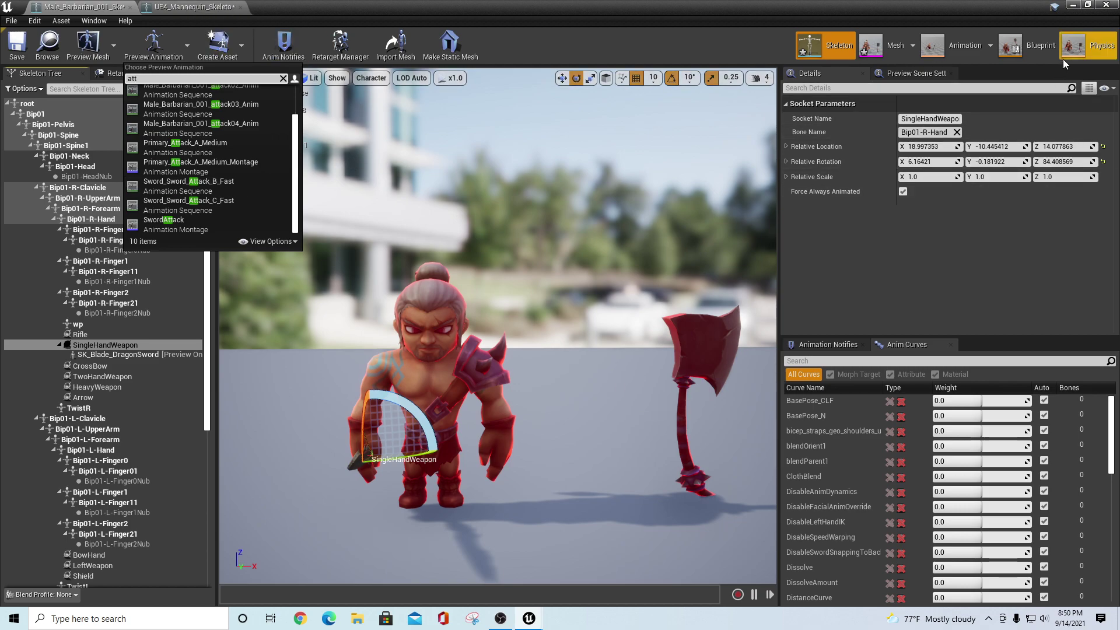
{"action": "left_click", "coordinate": [1020, 44]}
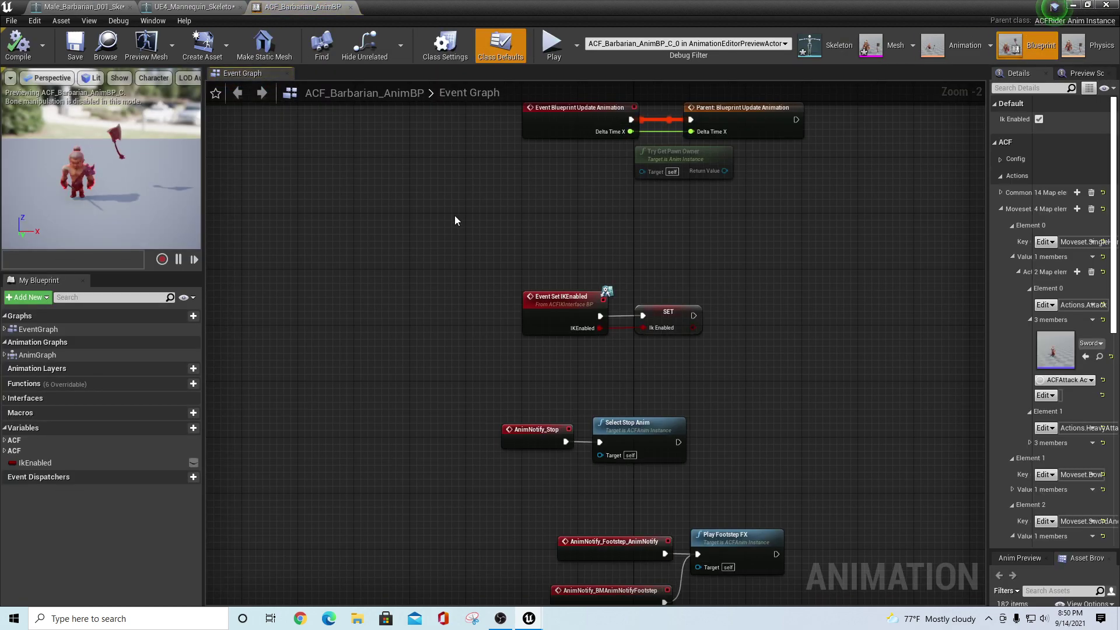
Widen the details area of ACF_Barbarian_AnimBP and show the Actions settings with the Movesets settings collapsed
{"action": "right_click_drag", "start_coordinate": [440, 208], "coordinate": [384, 206]}
{"action": "left_click_drag", "start_coordinate": [986, 248], "coordinate": [724, 248]}
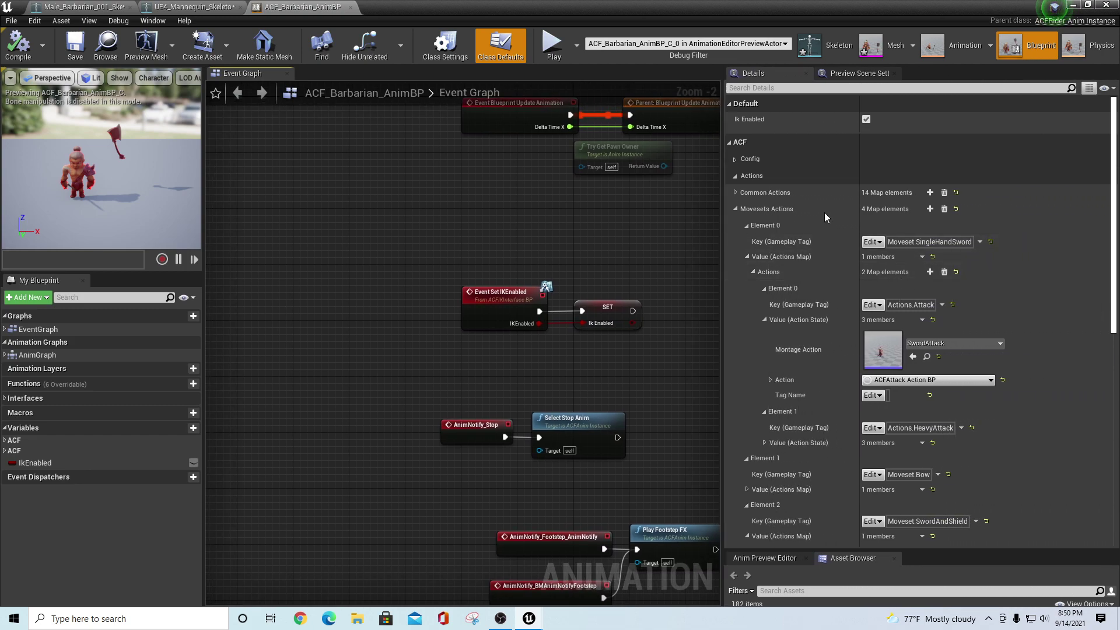
{"action": "left_click", "coordinate": [733, 176]}
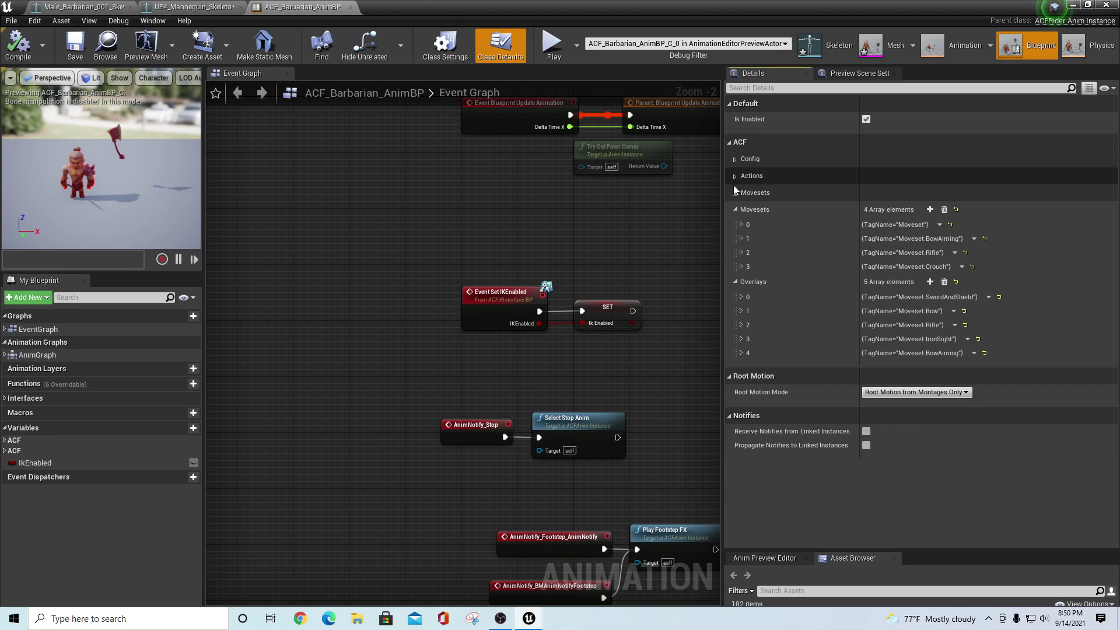
{"action": "left_click", "coordinate": [734, 192]}
{"action": "left_click", "coordinate": [734, 177]}
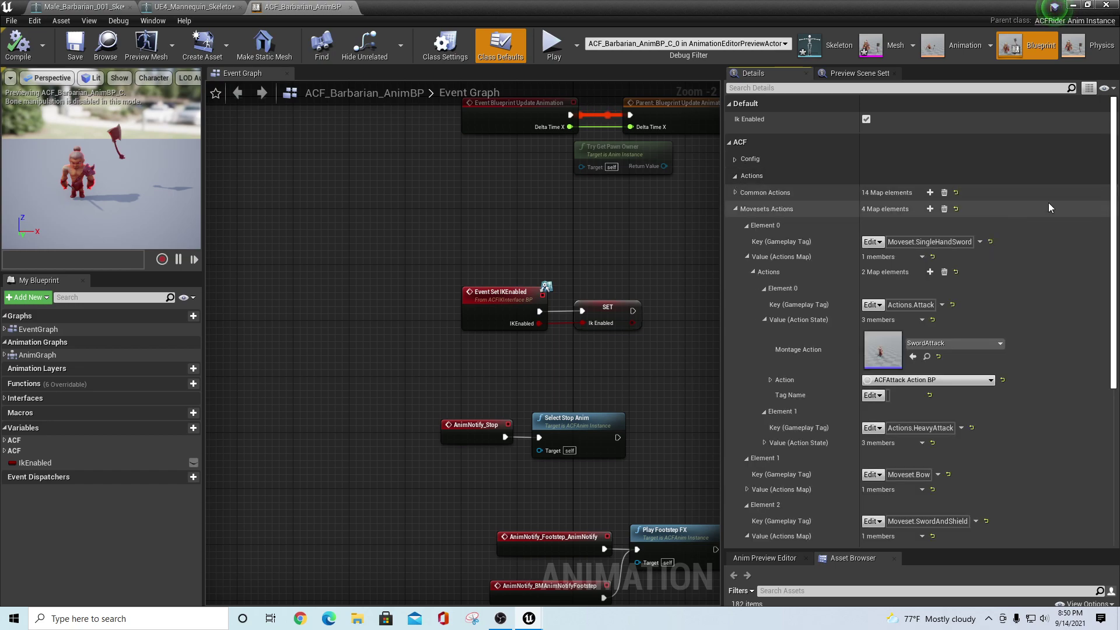
Review the Movesets Actions, including the action state of the attack under Moveset.SwordAndShield
{"action": "scroll", "coordinate": [1078, 292], "scroll_direction": "down", "scroll_amount": 3}
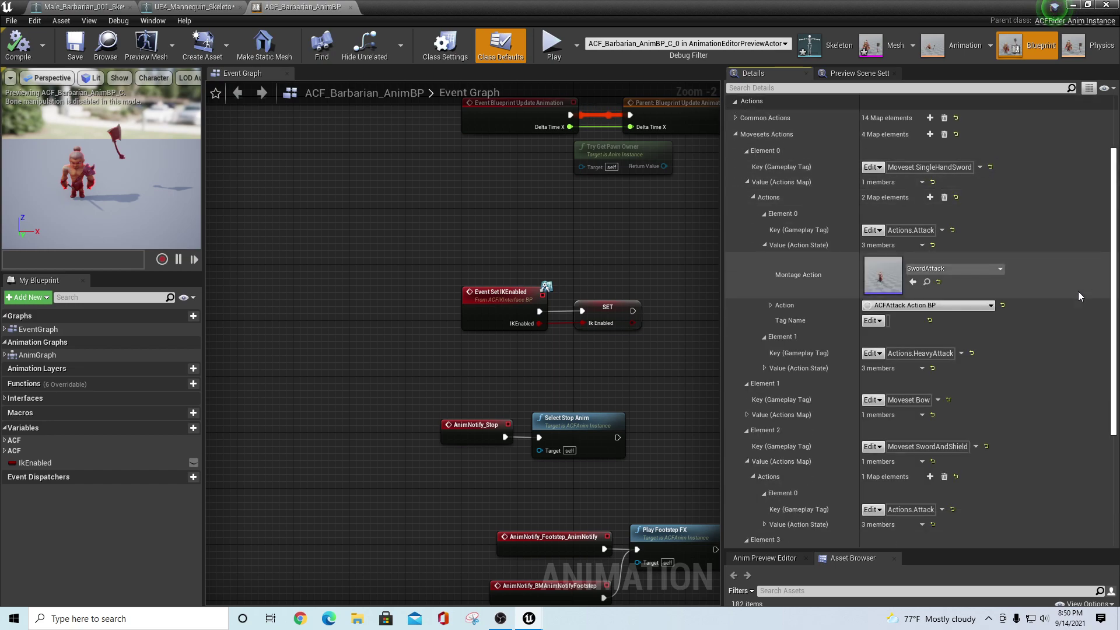
{"action": "scroll", "coordinate": [1077, 292], "scroll_direction": "down", "scroll_amount": 6}
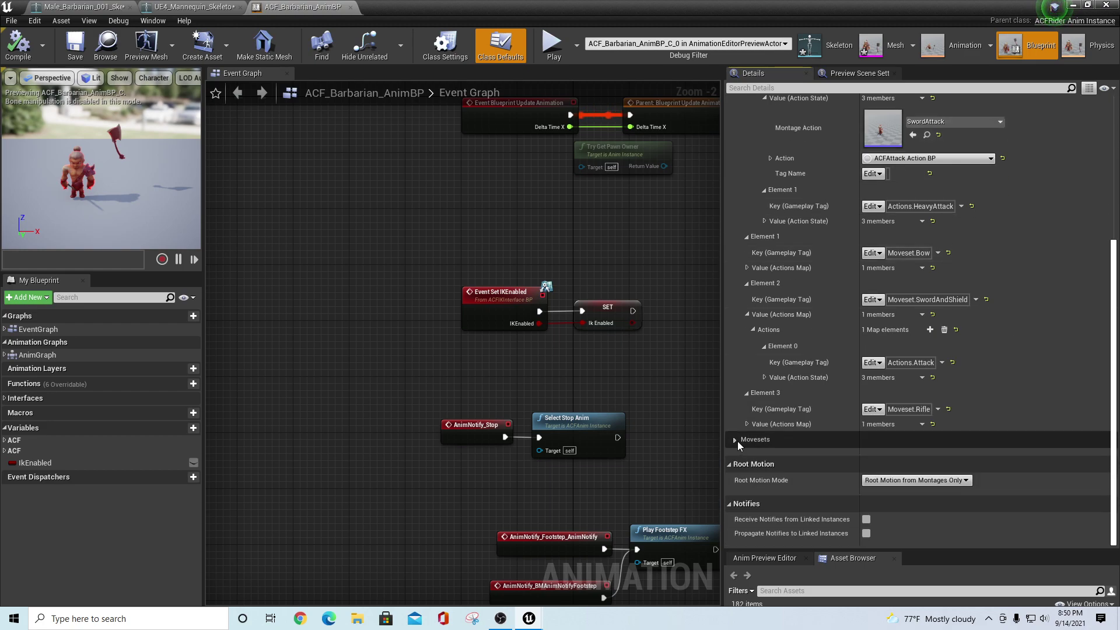
{"action": "scroll", "coordinate": [786, 306], "scroll_direction": "up", "scroll_amount": 3}
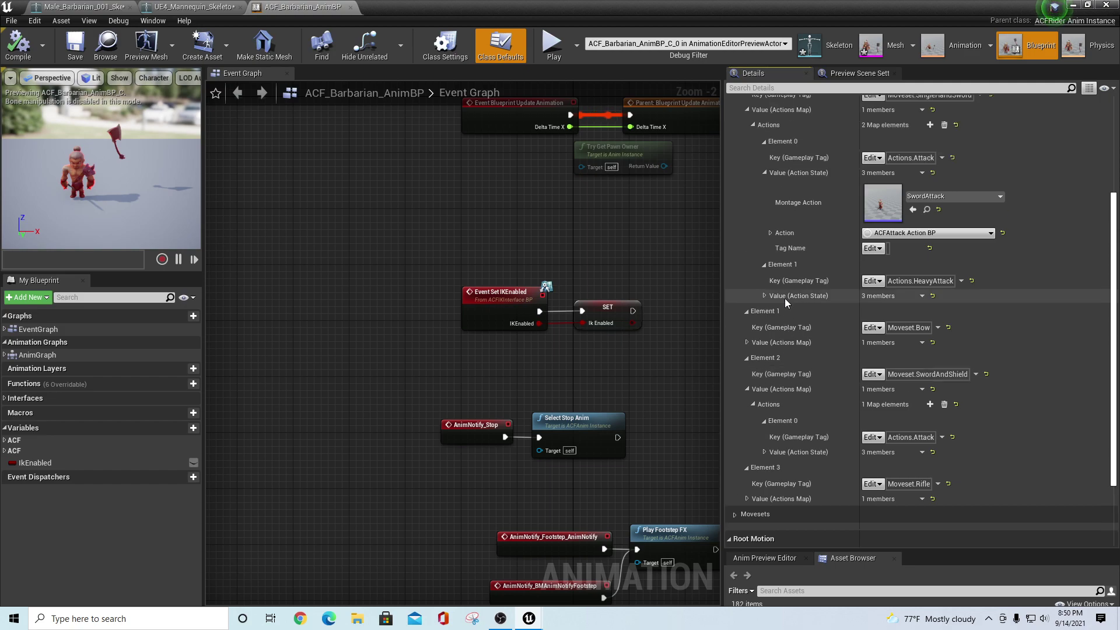
{"action": "scroll", "coordinate": [785, 299], "scroll_direction": "up", "scroll_amount": 2}
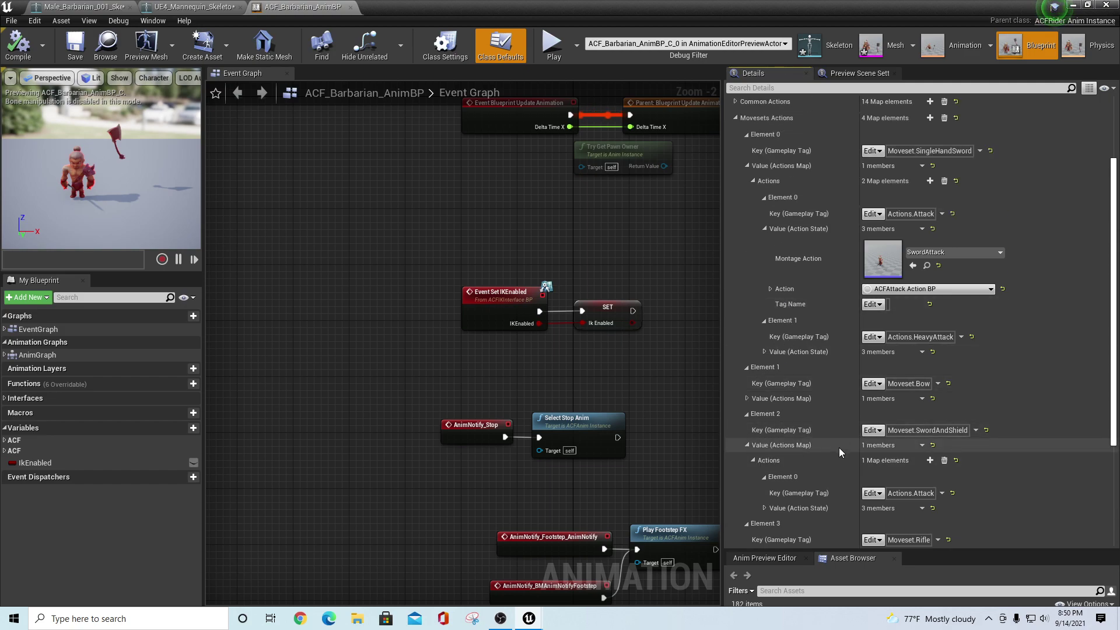
{"action": "left_click", "coordinate": [765, 508]}
{"action": "scroll", "coordinate": [792, 461], "scroll_direction": "down", "scroll_amount": 5}
{"action": "scroll", "coordinate": [800, 452], "scroll_direction": "up", "scroll_amount": 6}
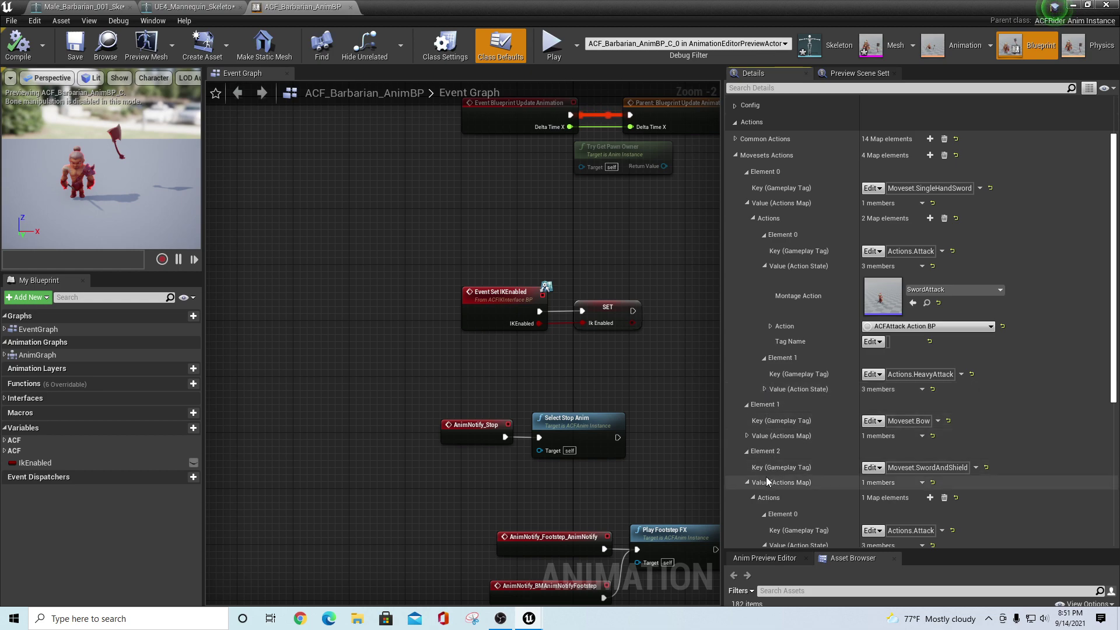
{"action": "scroll", "coordinate": [800, 411], "scroll_direction": "up", "scroll_amount": 2}
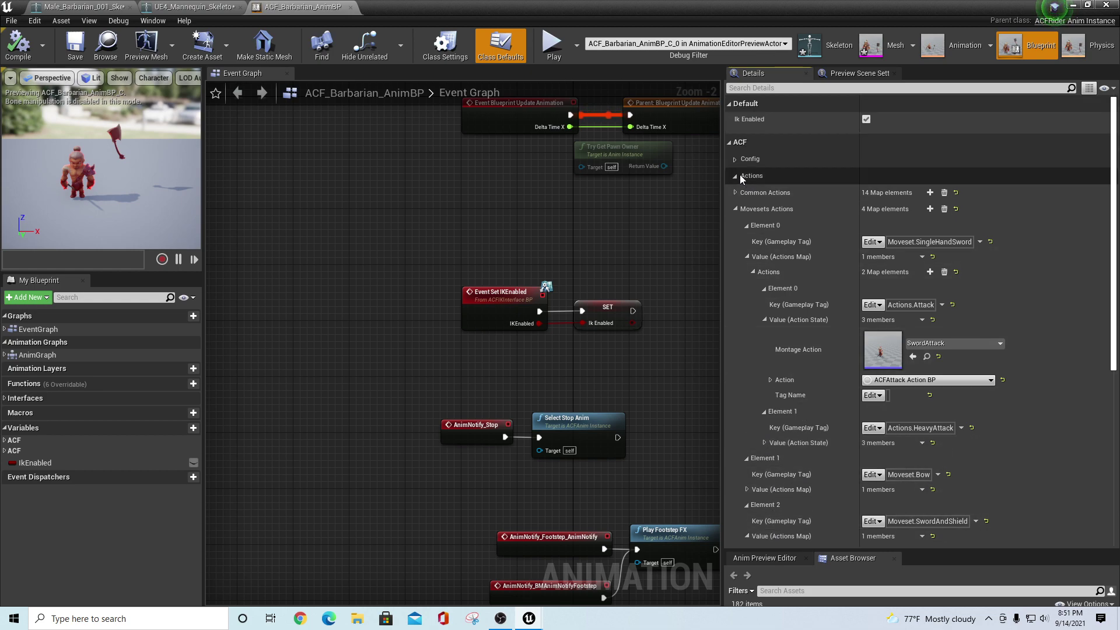
Expand the Common Actions and inspect the action states of Element 0 and Element 1
{"action": "left_click", "coordinate": [736, 193]}
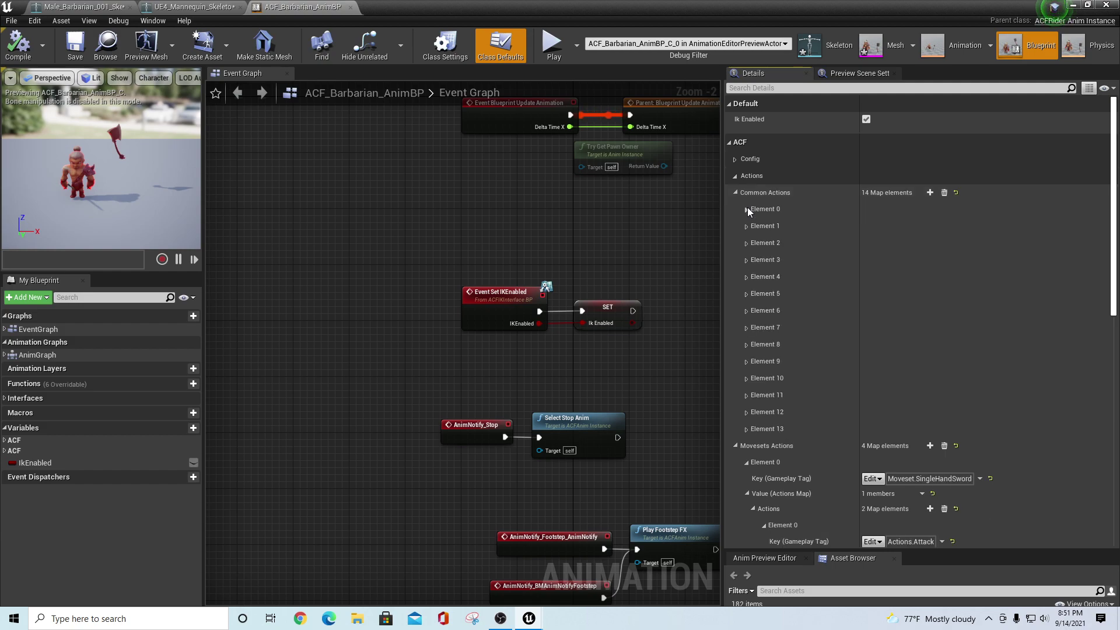
{"action": "left_click", "coordinate": [747, 209]}
{"action": "left_click", "coordinate": [746, 240]}
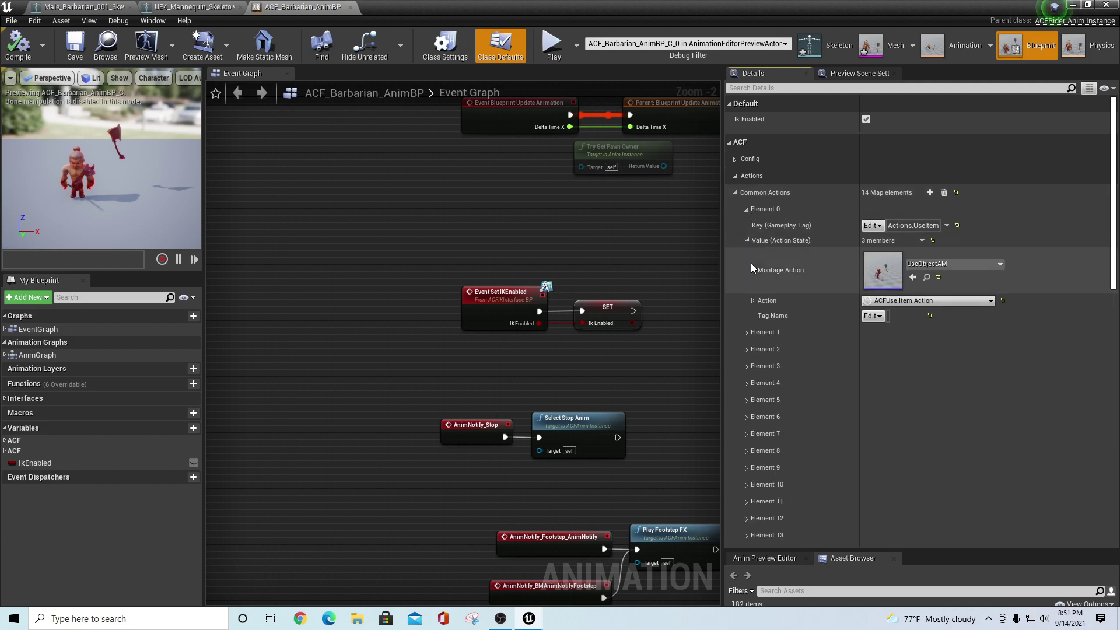
{"action": "left_click", "coordinate": [747, 332]}
{"action": "left_click", "coordinate": [748, 362]}
{"action": "scroll", "coordinate": [749, 367], "scroll_direction": "down", "scroll_amount": 1}
Open the Equip montage used by the Actions.Equip.Melee action and select its animation segment to identify the source animation
{"action": "scroll", "coordinate": [750, 373], "scroll_direction": "down", "scroll_amount": 6}
{"action": "left_click", "coordinate": [747, 325]}
{"action": "scroll", "coordinate": [747, 325], "scroll_direction": "down", "scroll_amount": 6}
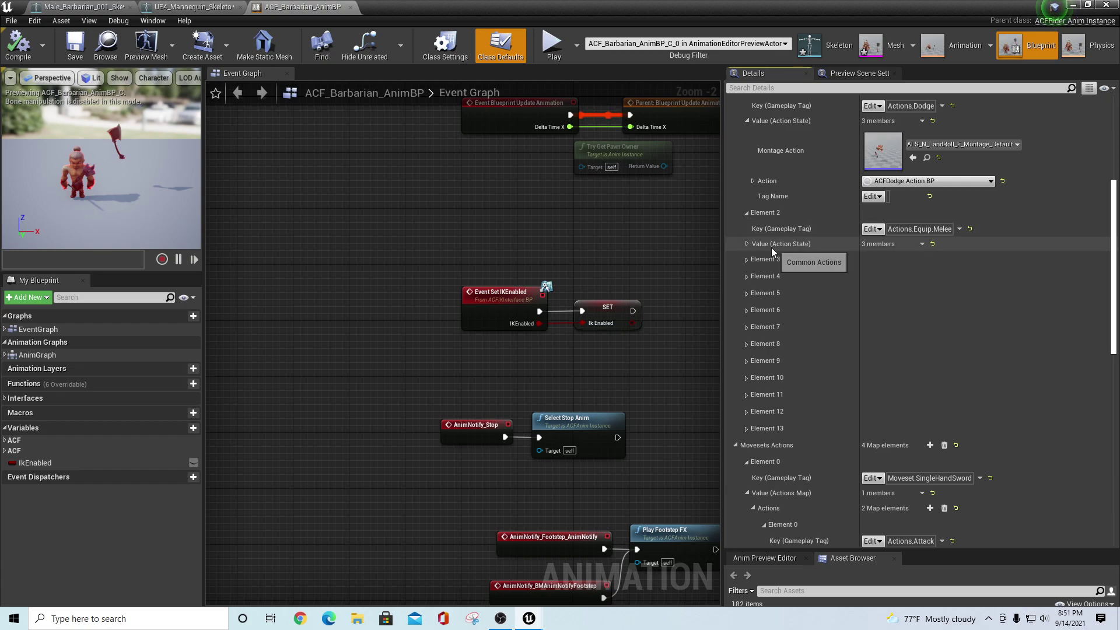
{"action": "left_click", "coordinate": [747, 245]}
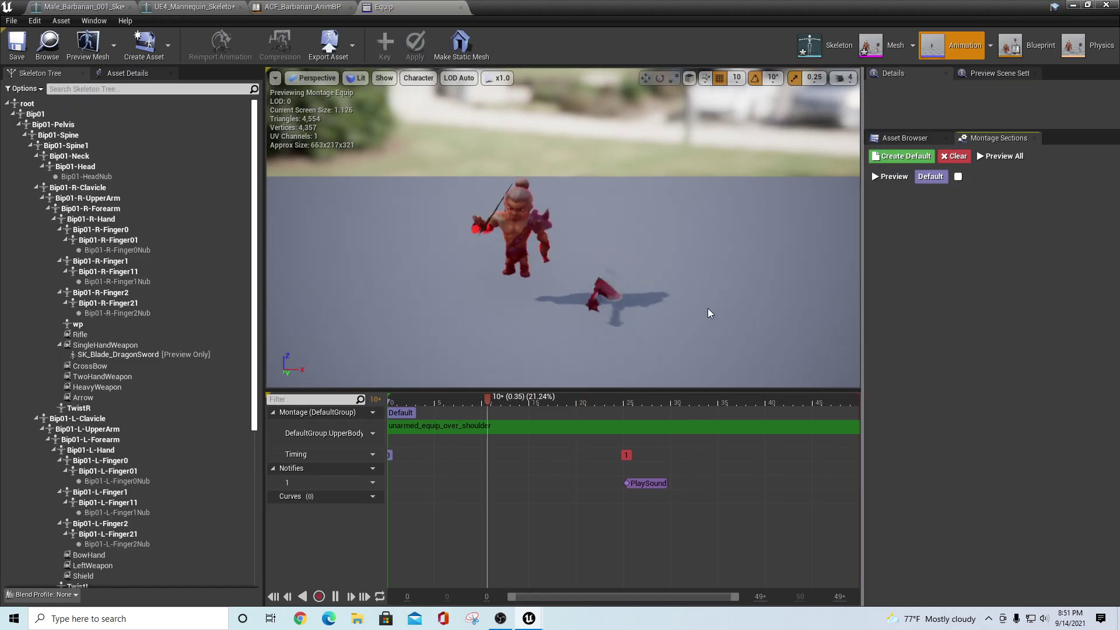
{"action": "left_click", "coordinate": [475, 425]}
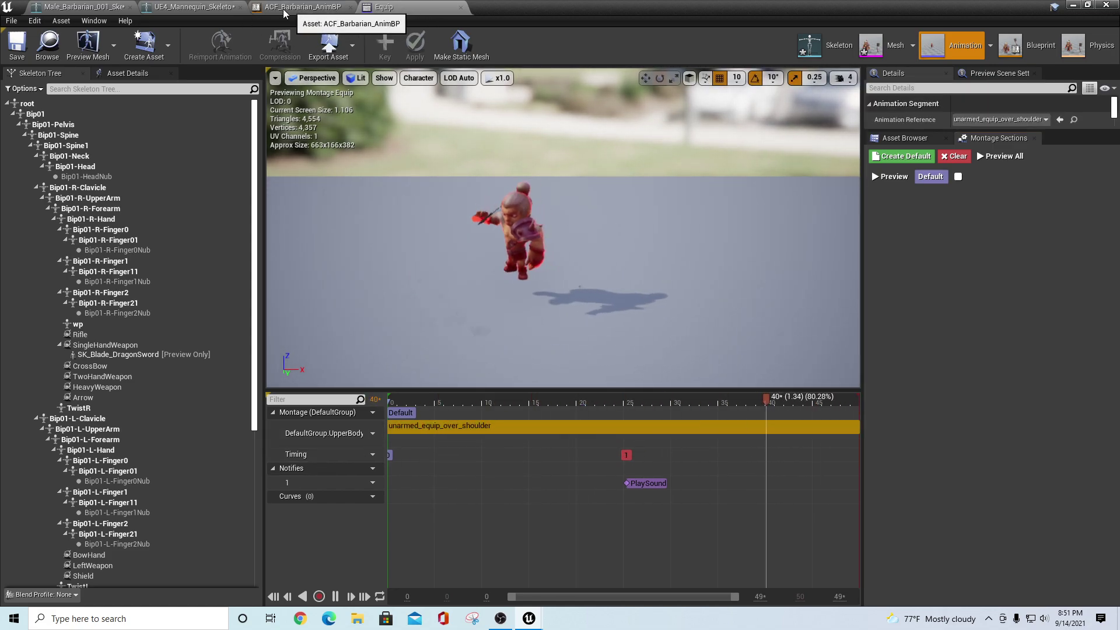
Return to the Male_Barbarian skeleton and preview the unarmed_equip_over_shoulder animation
{"action": "left_click", "coordinate": [179, 12]}
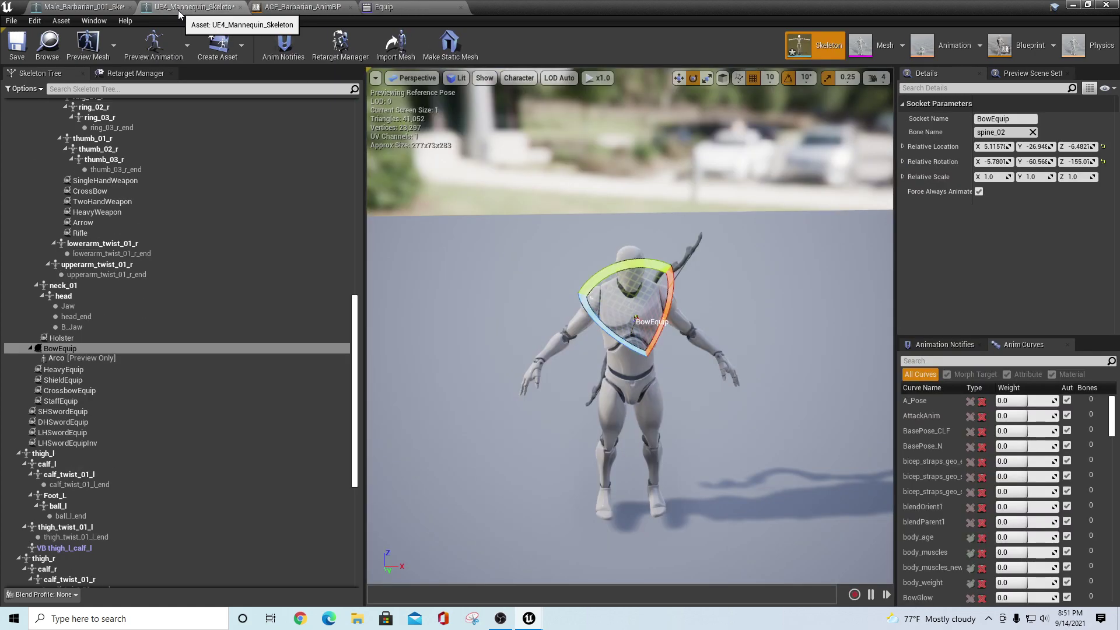
{"action": "left_click", "coordinate": [93, 7]}
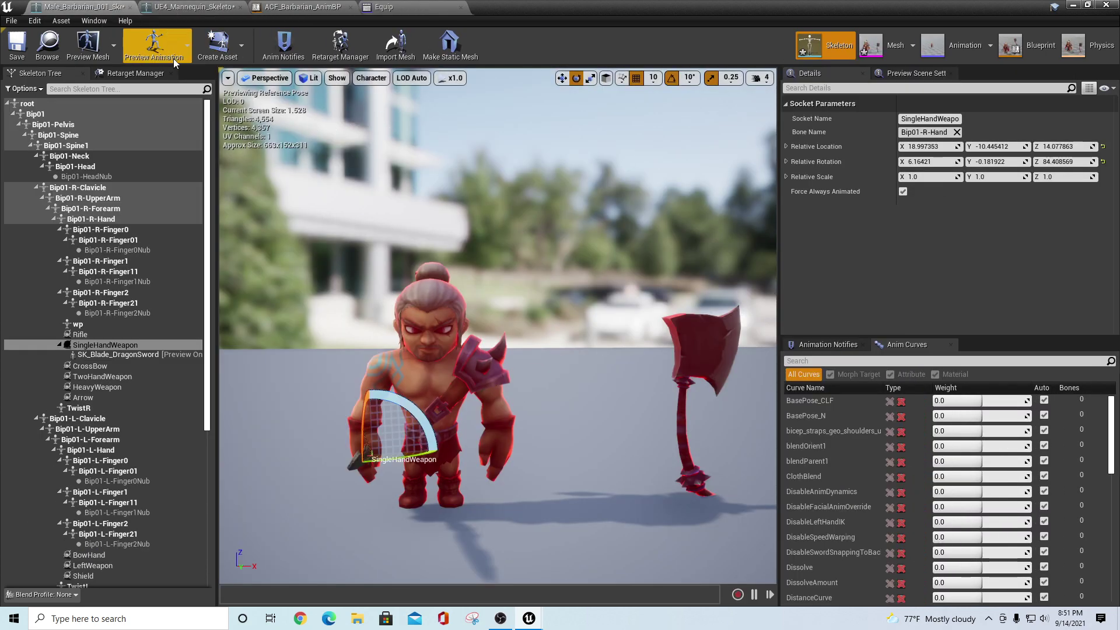
{"action": "left_click", "coordinate": [156, 54]}
{"action": "type", "text": "una"}
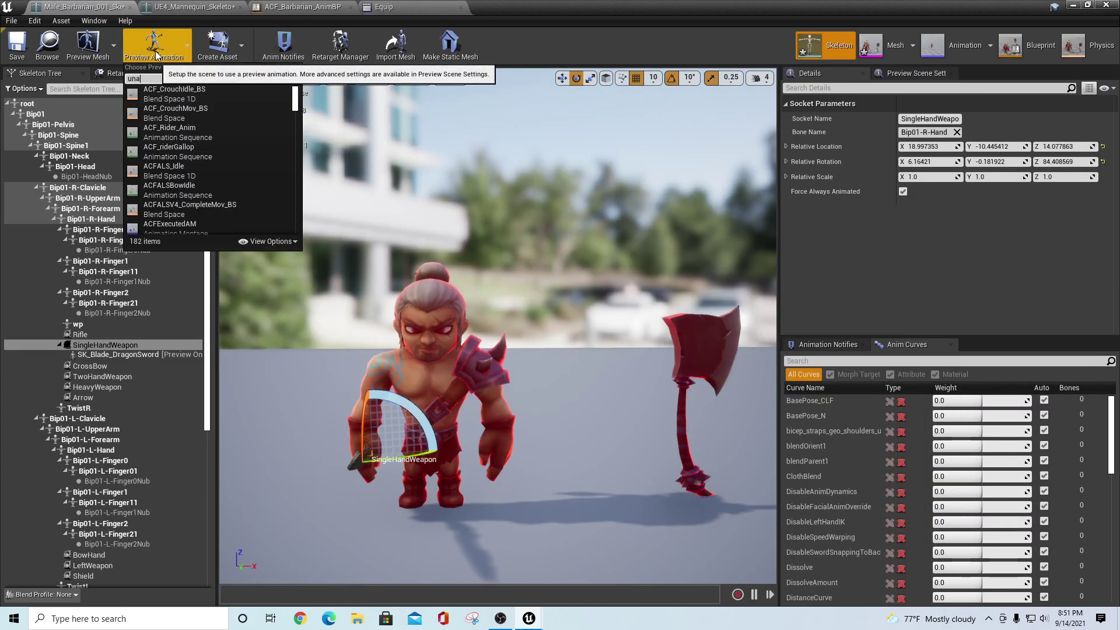
{"action": "type", "text": "r"}
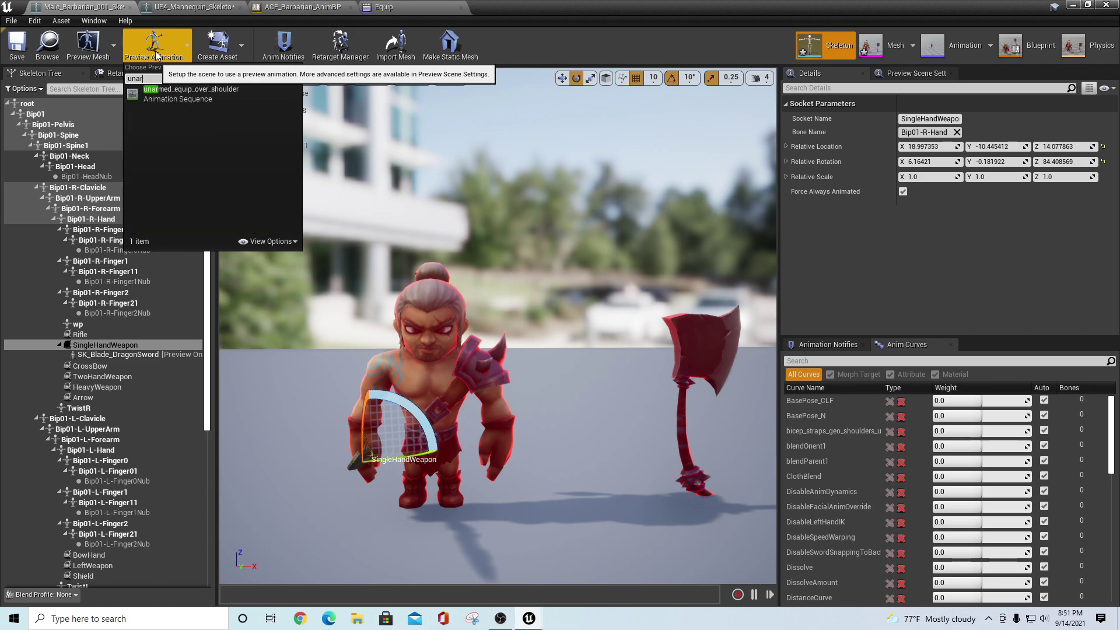
{"action": "left_click", "coordinate": [174, 96]}
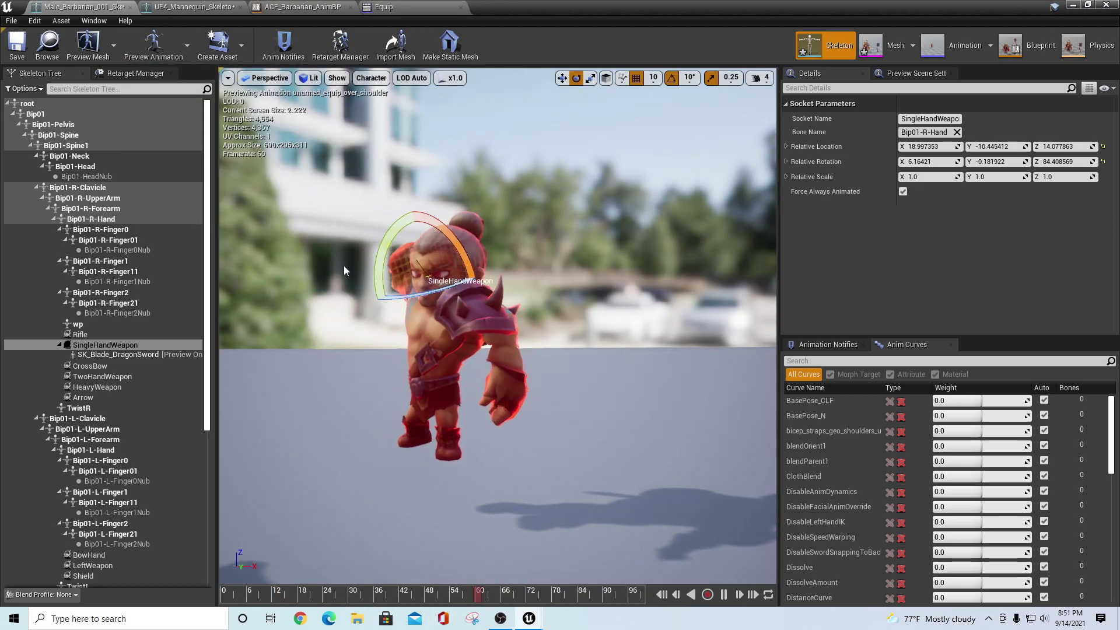
Pause the preview, clear the socket selection and scrub to about frame 40, examining the sword hand from behind
{"action": "left_click", "coordinate": [724, 594]}
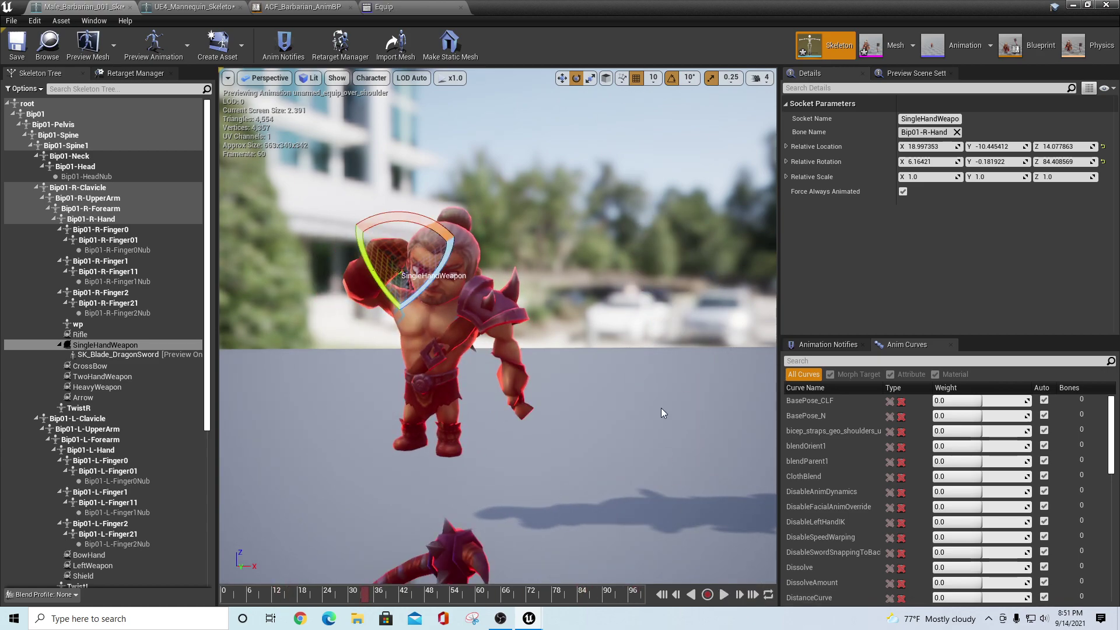
{"action": "left_click", "coordinate": [596, 201]}
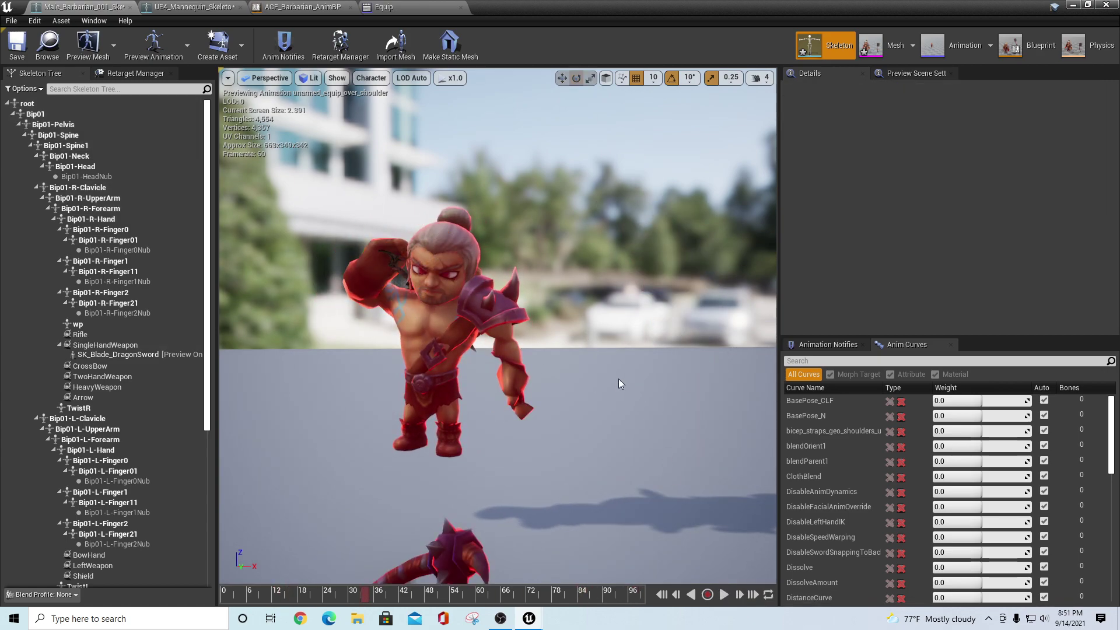
{"action": "left_click_drag", "start_coordinate": [373, 596], "coordinate": [406, 607]}
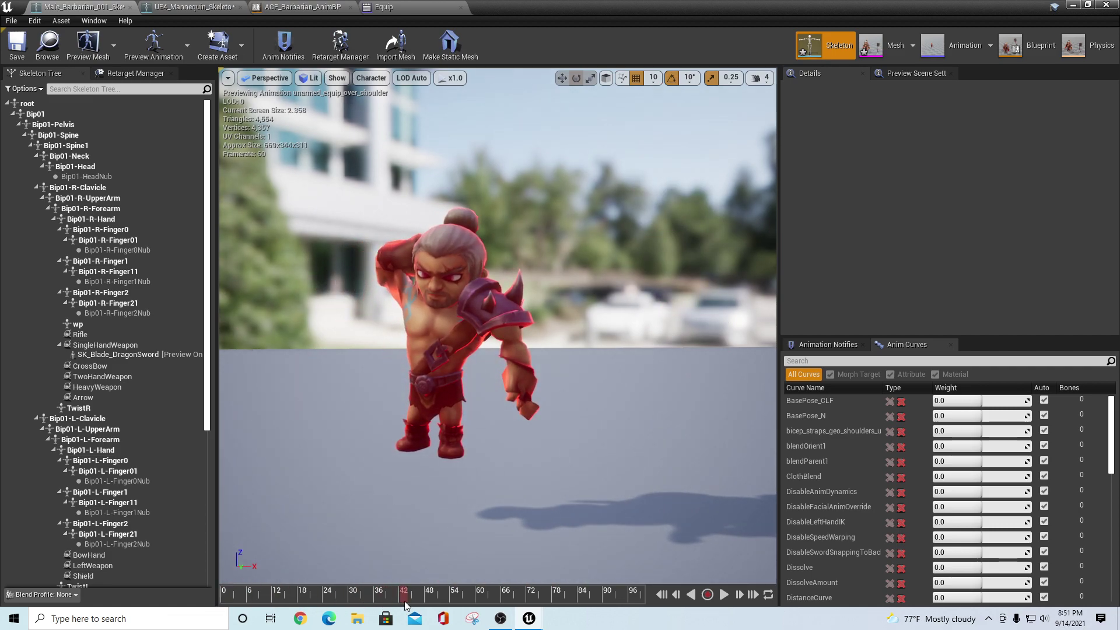
{"action": "left_click_drag", "start_coordinate": [559, 303], "coordinate": [292, 300], "text": "alt"}
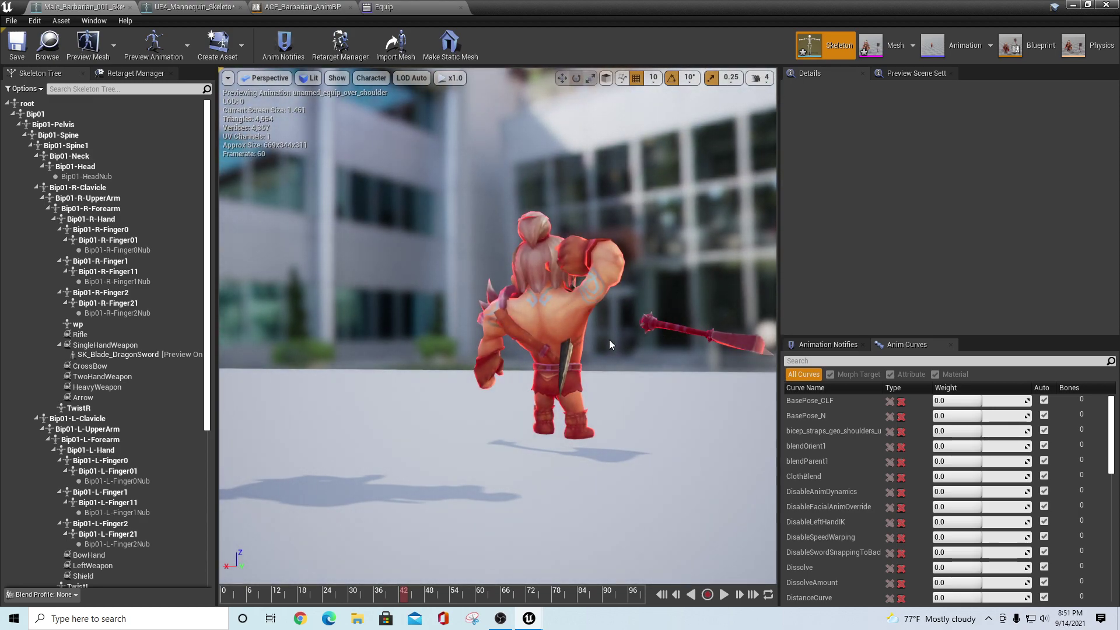
{"action": "left_click_drag", "start_coordinate": [405, 598], "coordinate": [397, 593]}
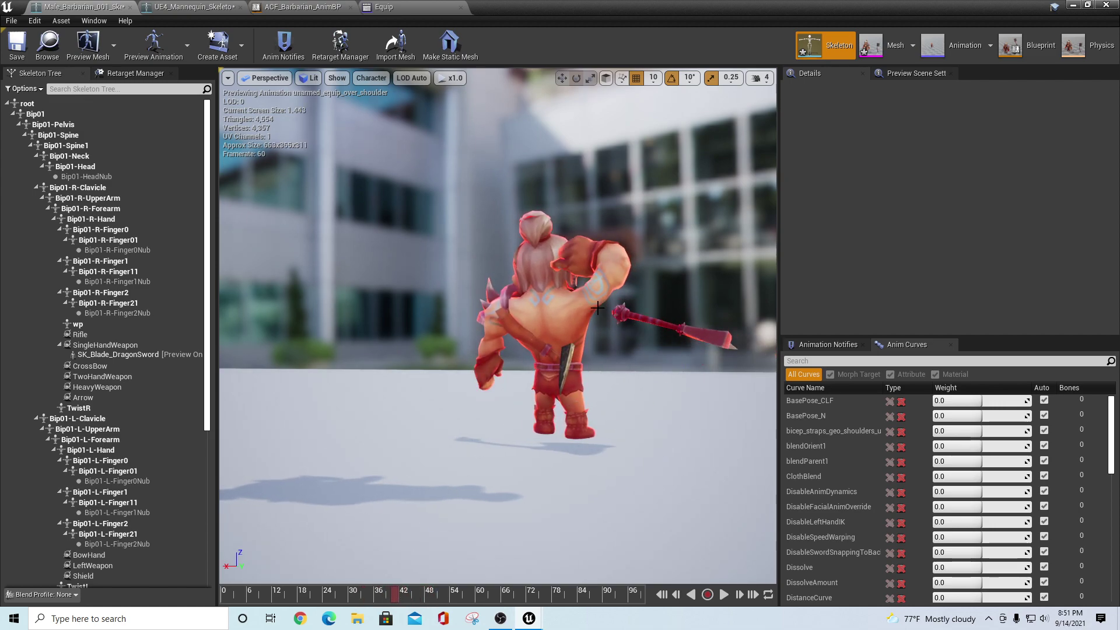
Move the SingleHandWeapon socket to about X 21.2, Y 12.2, Z 14.0 so the sword meets the right hand
{"action": "left_click", "coordinate": [105, 345]}
{"action": "left_click", "coordinate": [561, 78]}
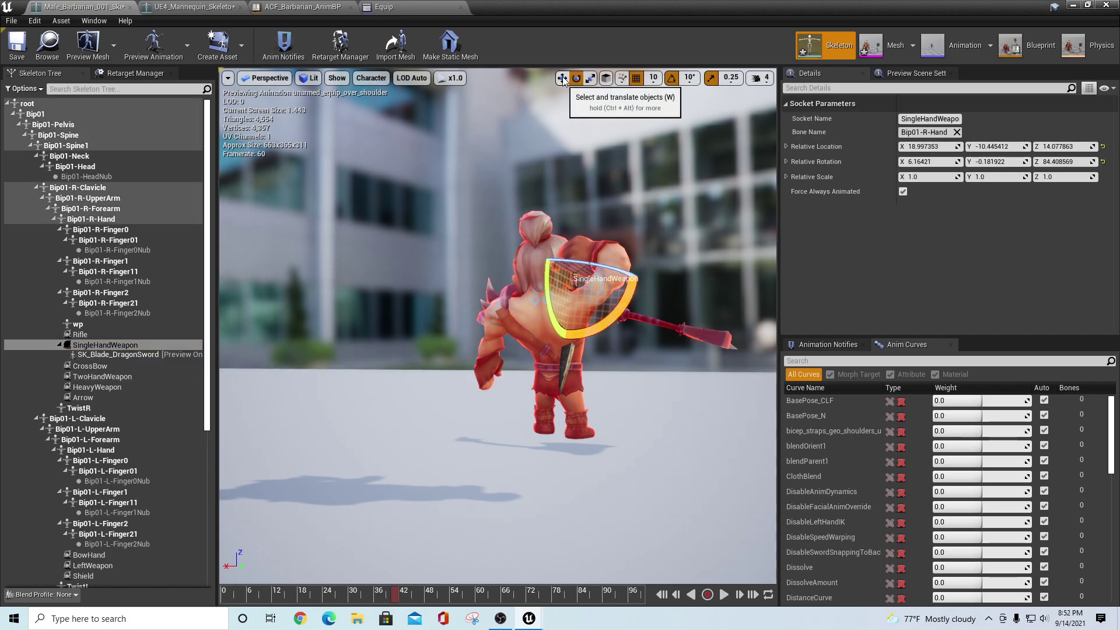
{"action": "left_click_drag", "start_coordinate": [576, 277], "coordinate": [551, 270]}
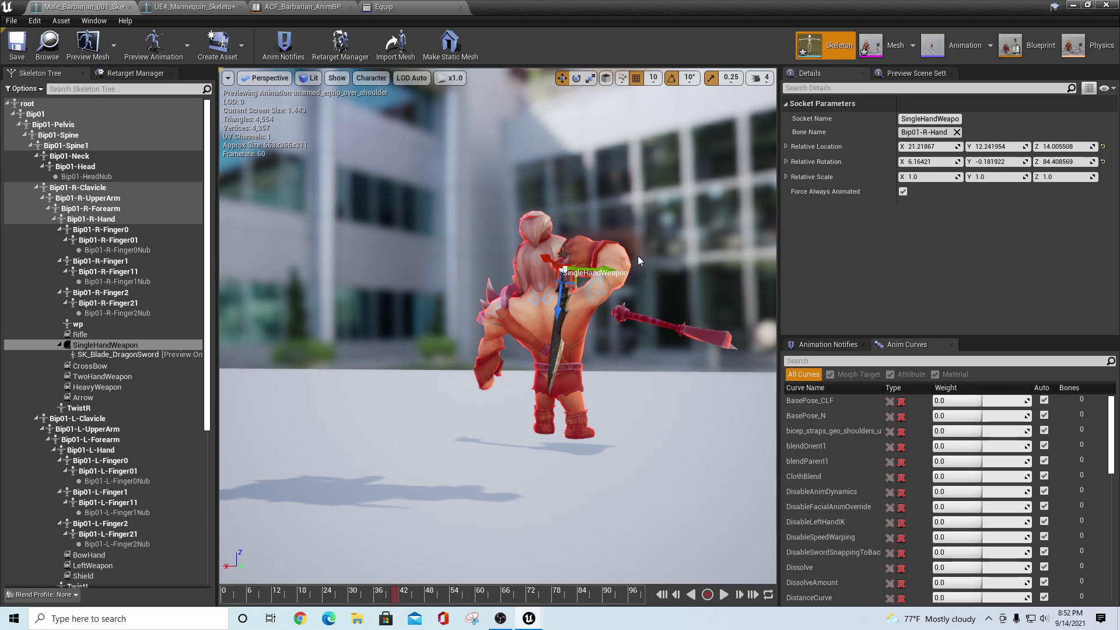
Rotate the SingleHandWeapon socket to about X -14.1, Y -9.9, Z 86.8 and check the grip by scrubbing to about frame 88
{"action": "left_click", "coordinate": [576, 78]}
{"action": "left_click_drag", "start_coordinate": [554, 333], "coordinate": [537, 331]}
{"action": "left_click_drag", "start_coordinate": [526, 282], "coordinate": [534, 260]}
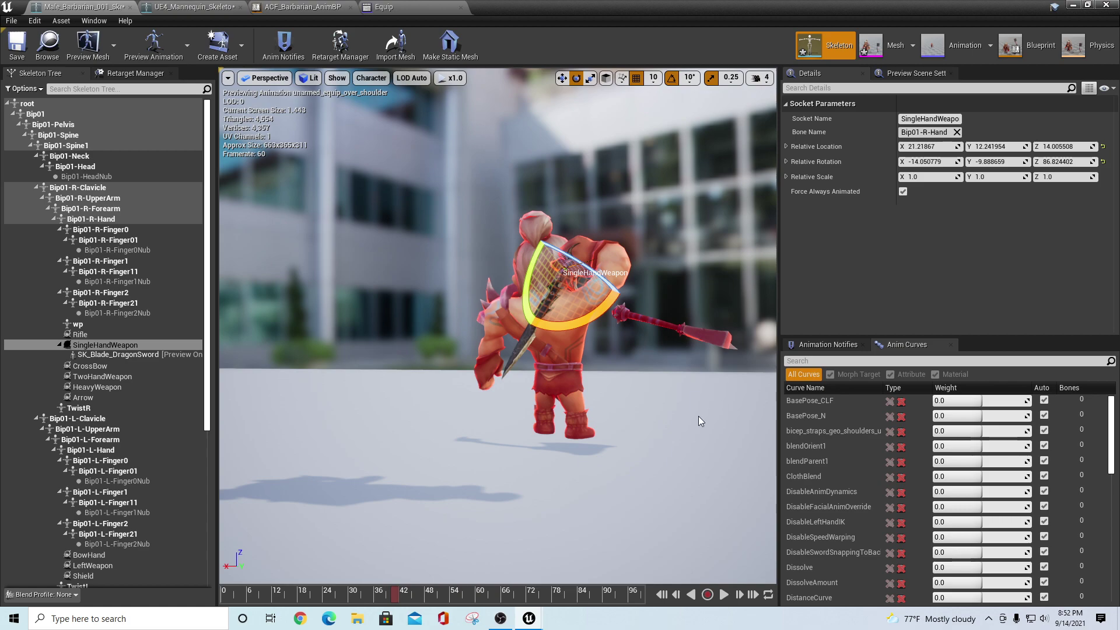
{"action": "left_click", "coordinate": [649, 425]}
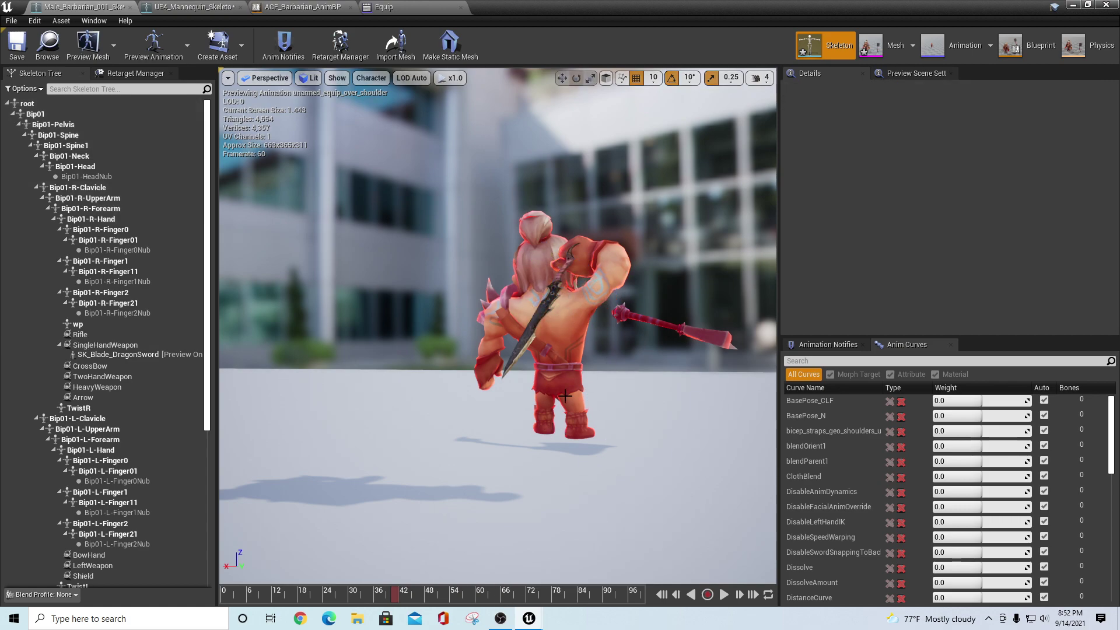
{"action": "left_click_drag", "start_coordinate": [393, 597], "coordinate": [600, 531]}
Attach Arco as a preview asset to the SHSwordEquip socket
{"action": "scroll", "coordinate": [114, 453], "scroll_direction": "down", "scroll_amount": 10}
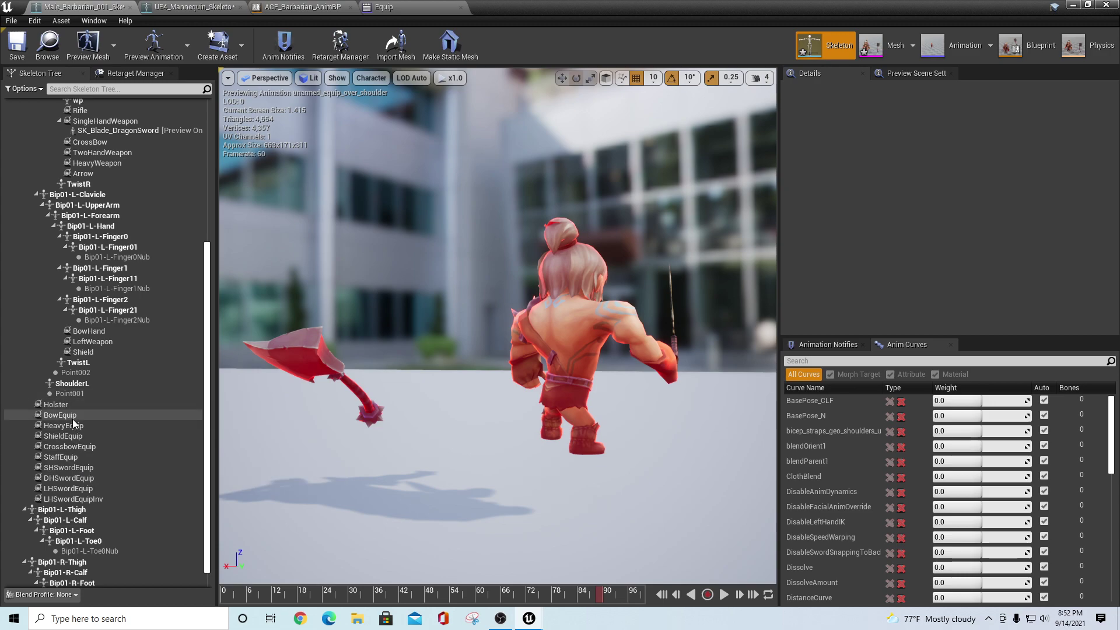
{"action": "left_click", "coordinate": [73, 470]}
{"action": "right_click", "coordinate": [73, 469]}
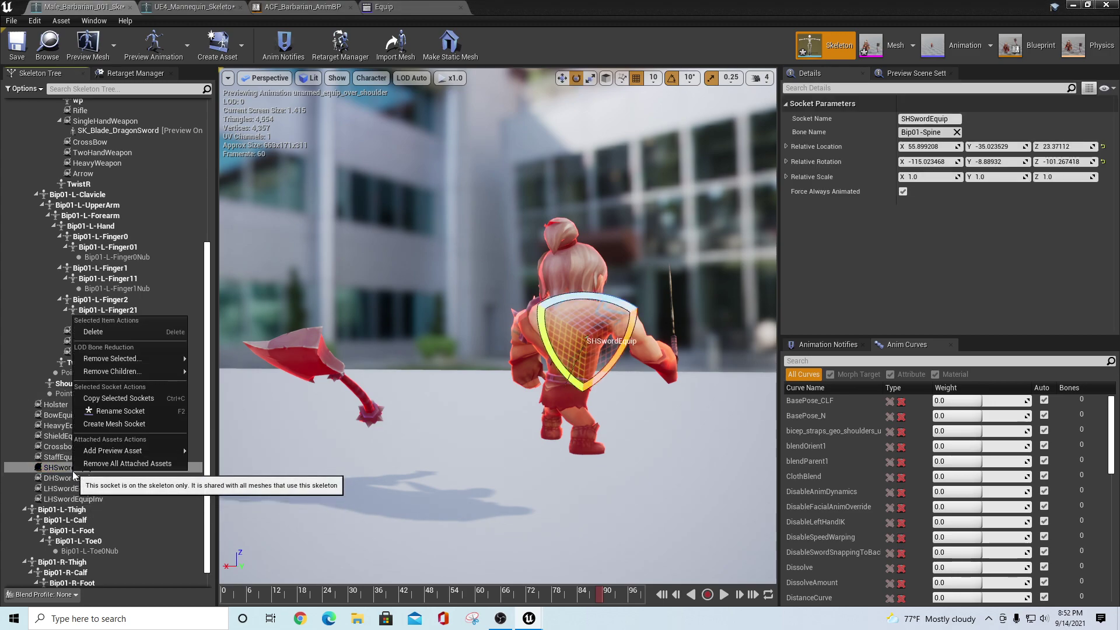
{"action": "mouse_move", "coordinate": [106, 454]}
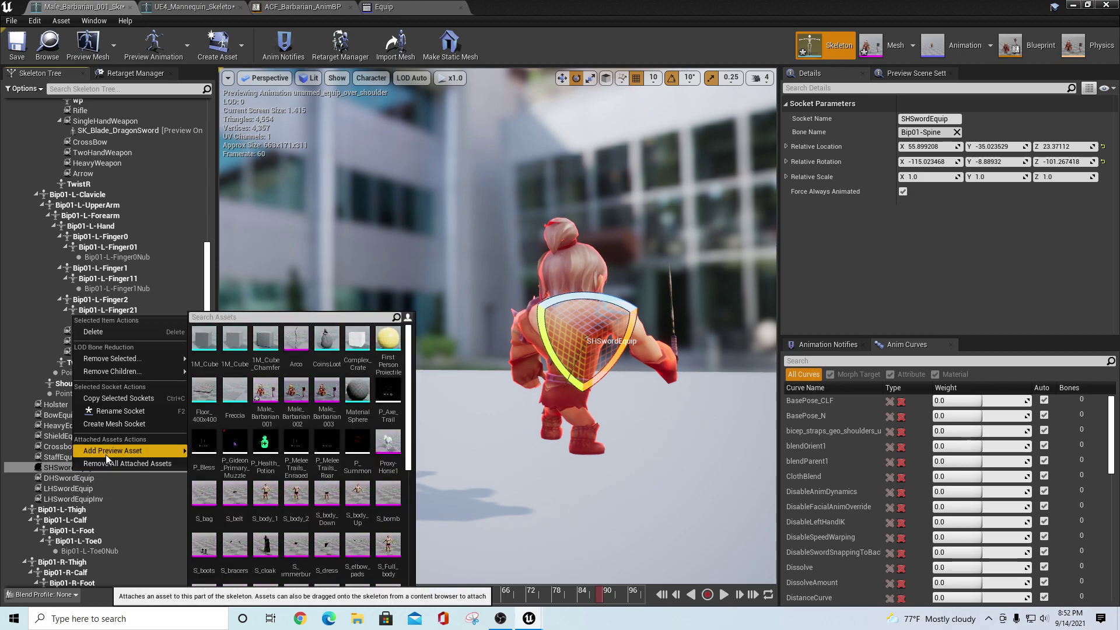
{"action": "type", "text": "arc"}
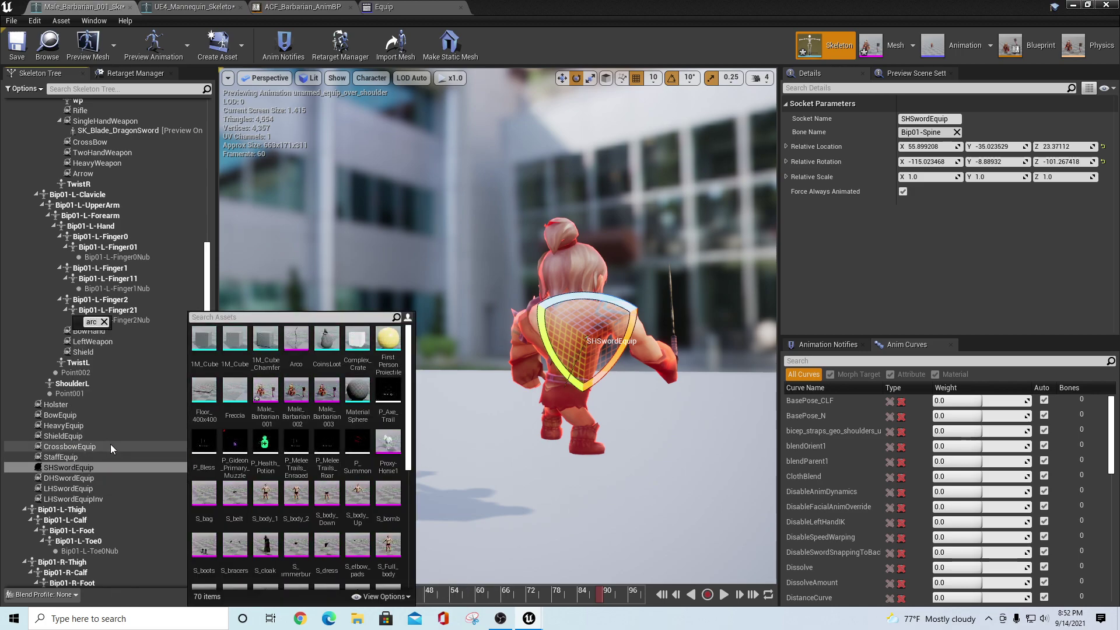
{"action": "left_click", "coordinate": [109, 492]}
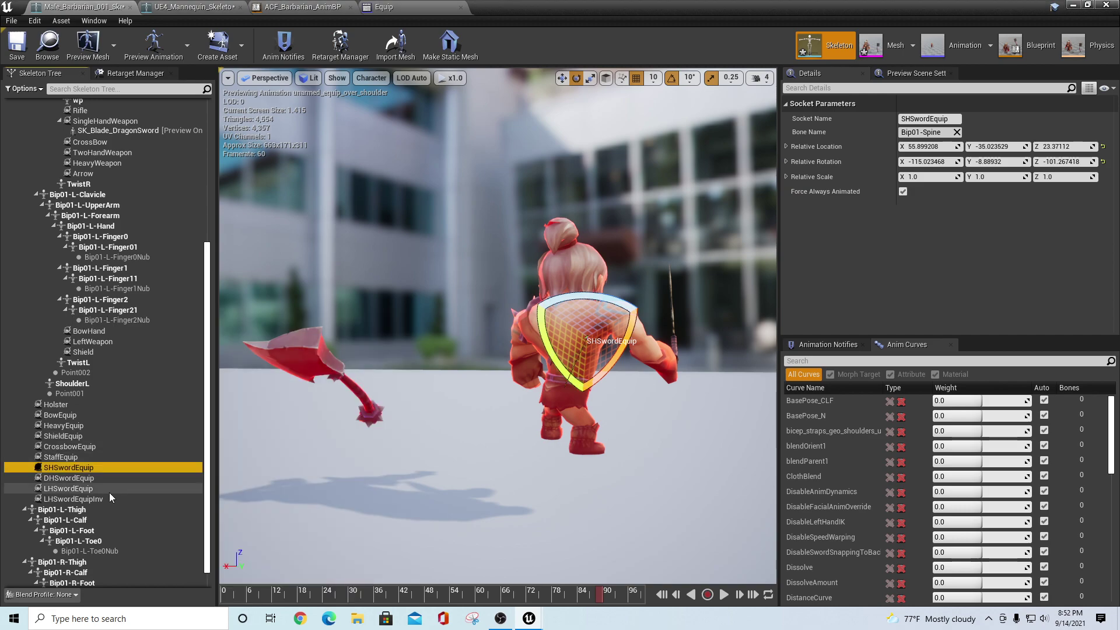
{"action": "right_click", "coordinate": [148, 468]}
{"action": "mouse_move", "coordinate": [146, 447]}
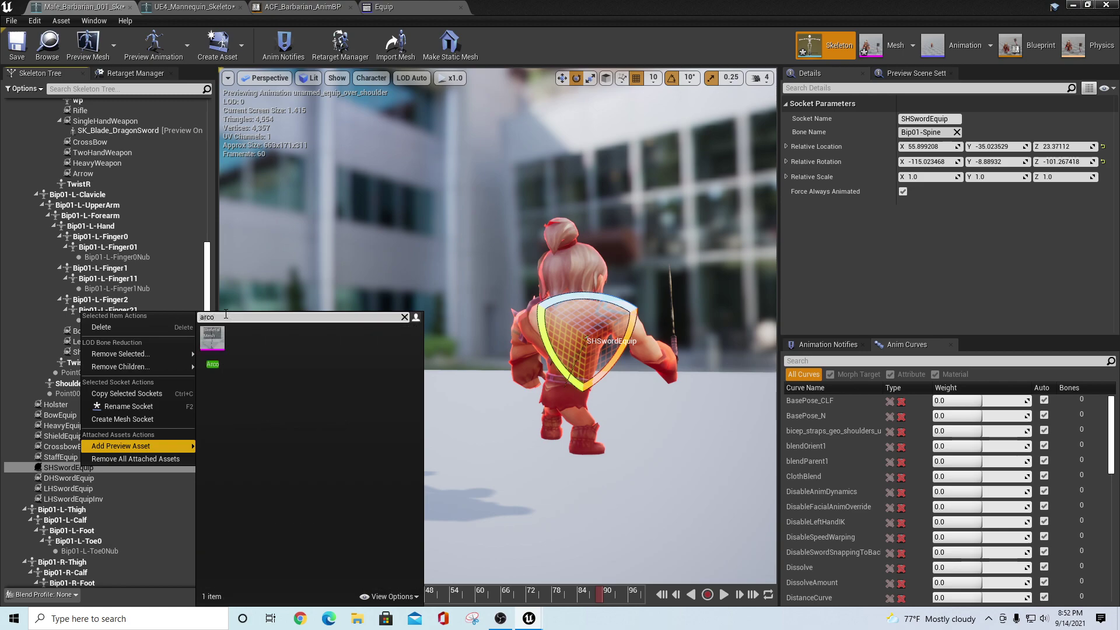
{"action": "left_click", "coordinate": [212, 337]}
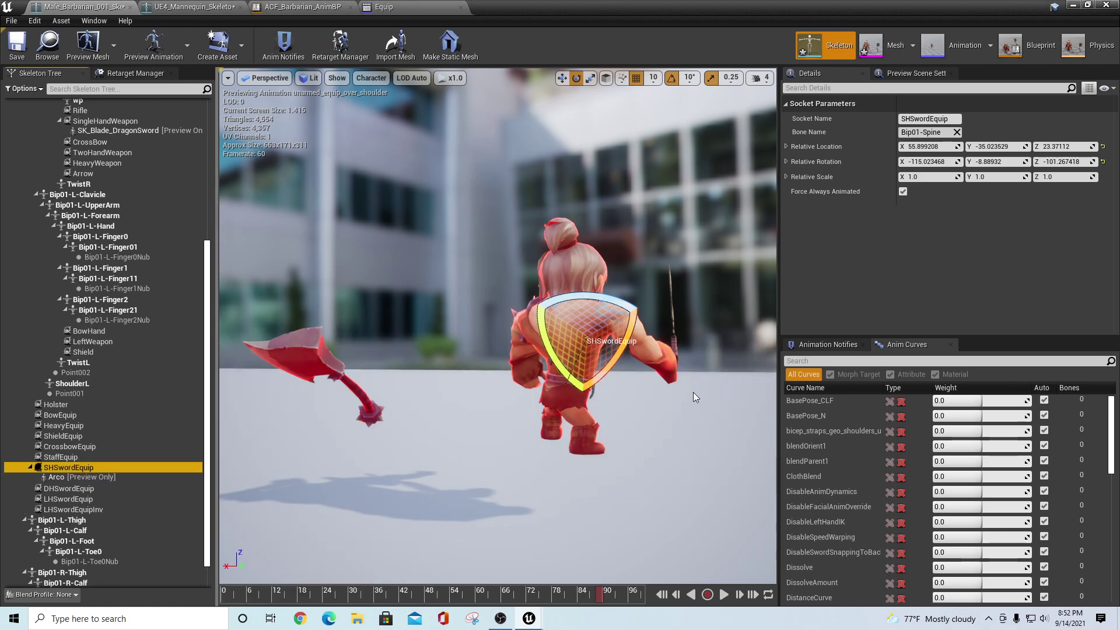
Try moving the SHSwordEquip socket to about X 70.0, Y 35.7, Z 34.7 with Arco attached, and undo the move
{"action": "left_click", "coordinate": [561, 79]}
{"action": "left_click_drag", "start_coordinate": [618, 362], "coordinate": [560, 351]}
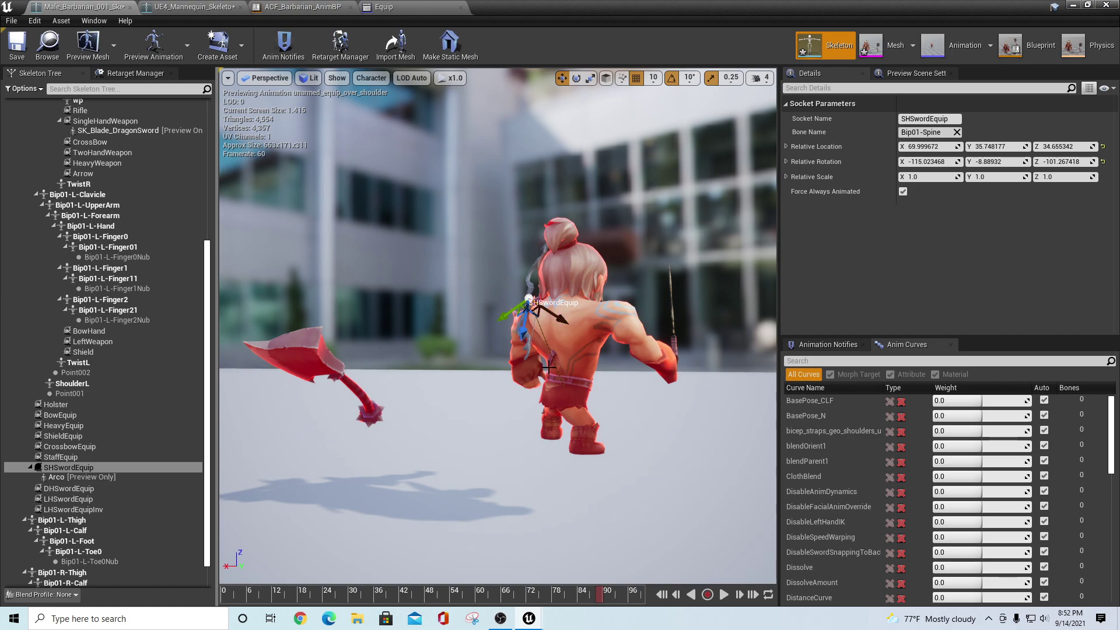
{"action": "key", "text": "ctrl+z"}
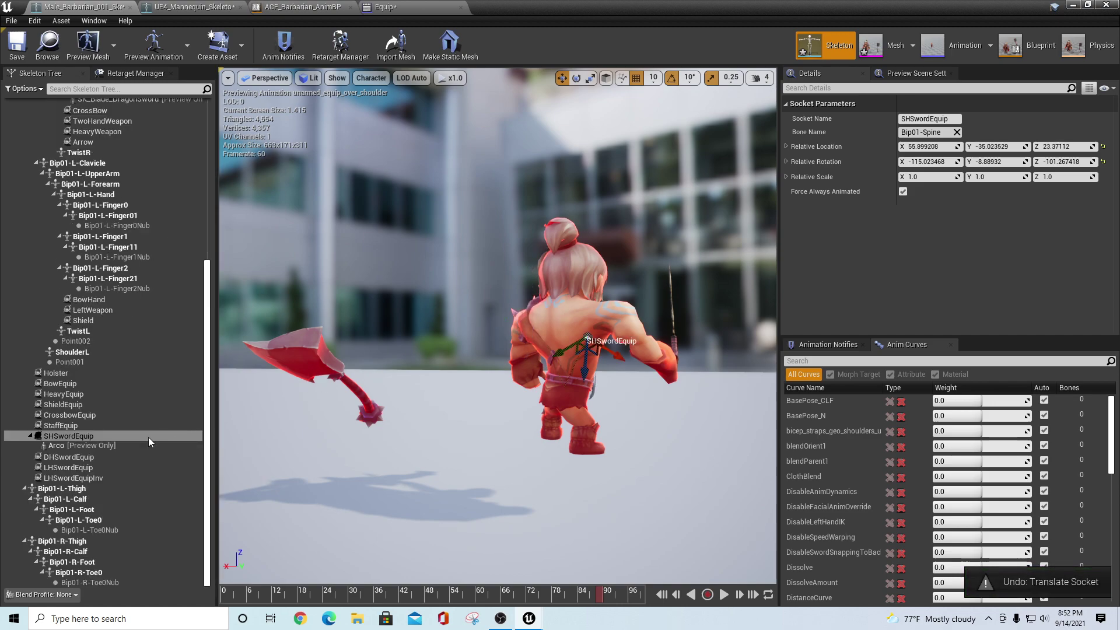
Remove all assets attached to the SHSwordEquip socket and attach SK_Blade_DragonSword to it as the preview asset
{"action": "right_click", "coordinate": [78, 435]}
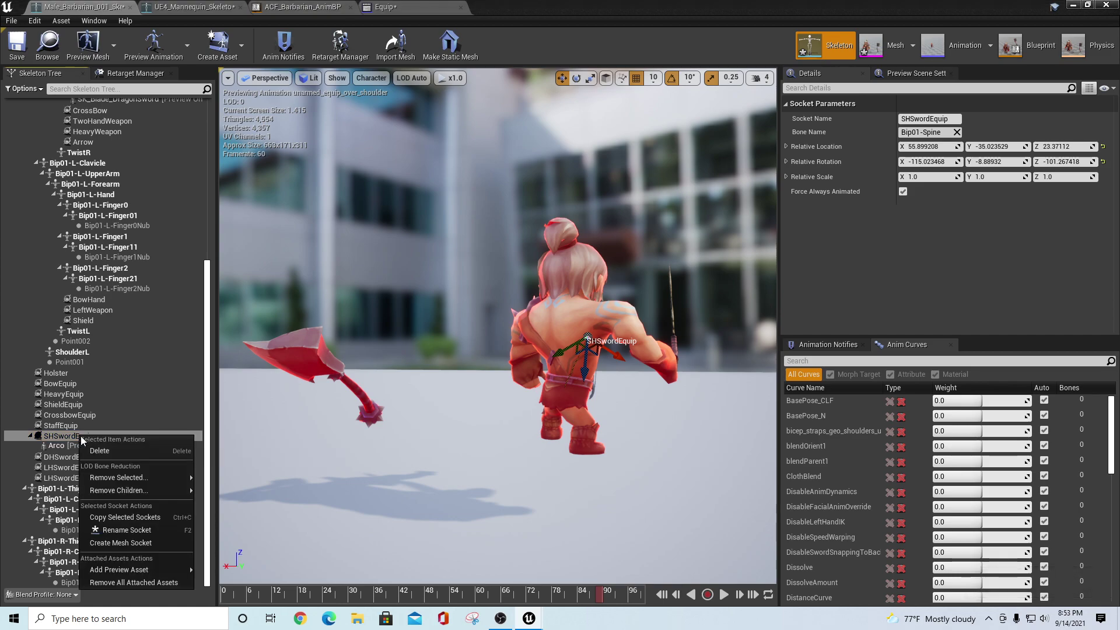
{"action": "left_click", "coordinate": [131, 581]}
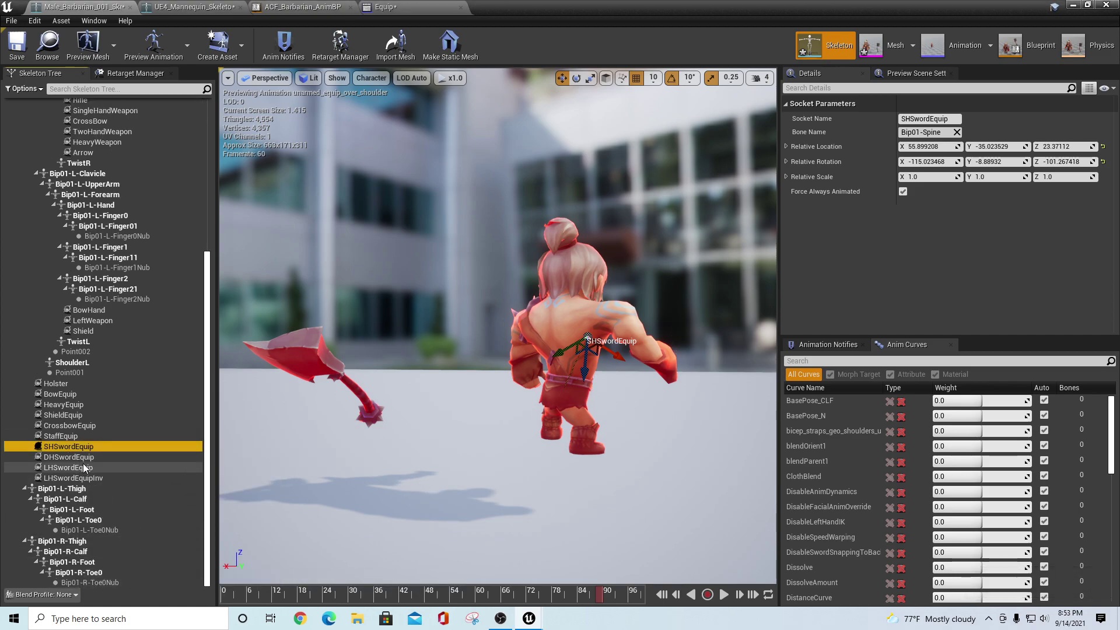
{"action": "right_click", "coordinate": [77, 446]}
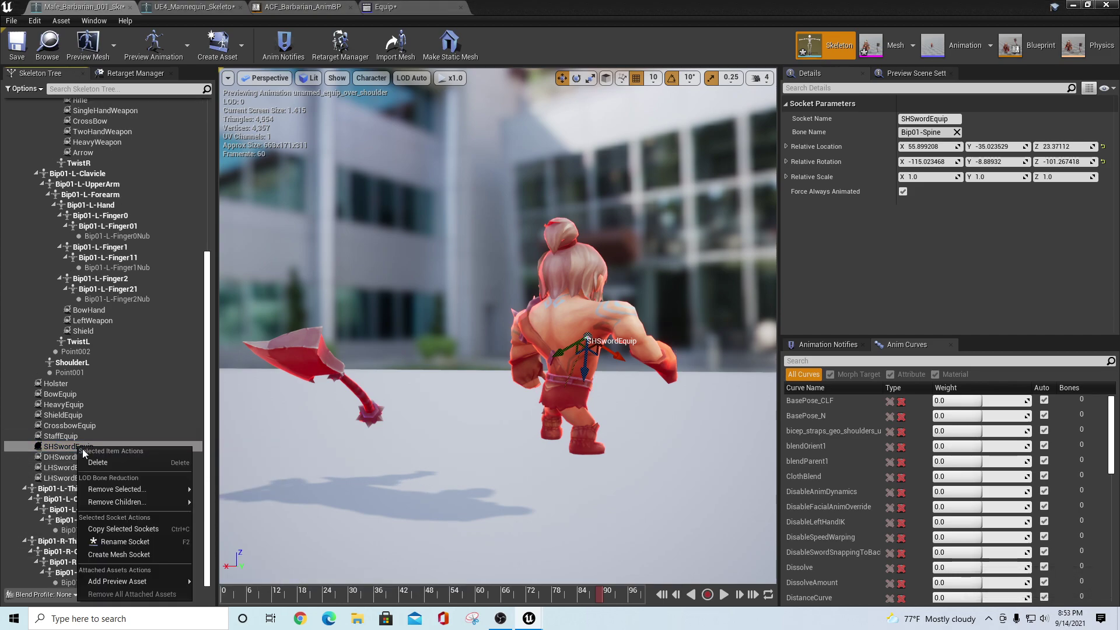
{"action": "mouse_move", "coordinate": [139, 582]}
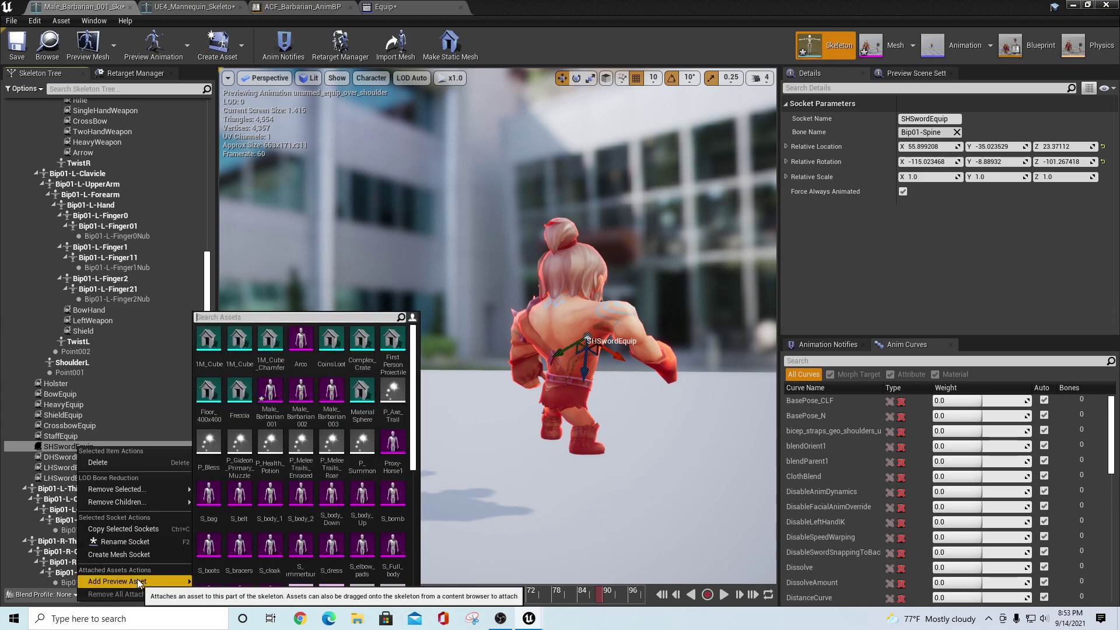
{"action": "type", "text": "swor"}
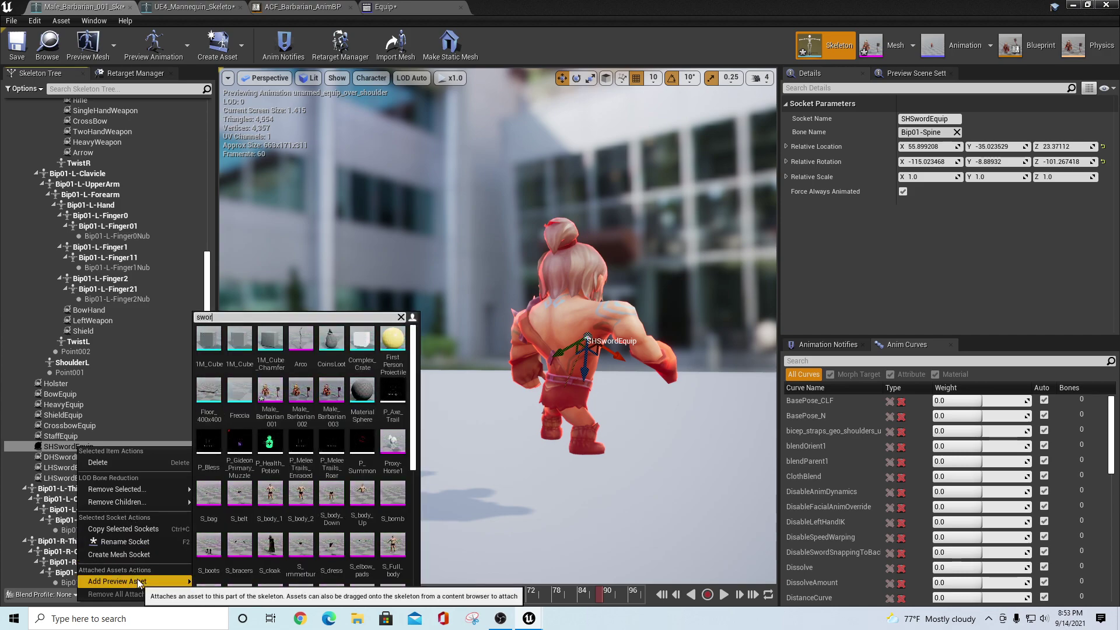
{"action": "type", "text": "d"}
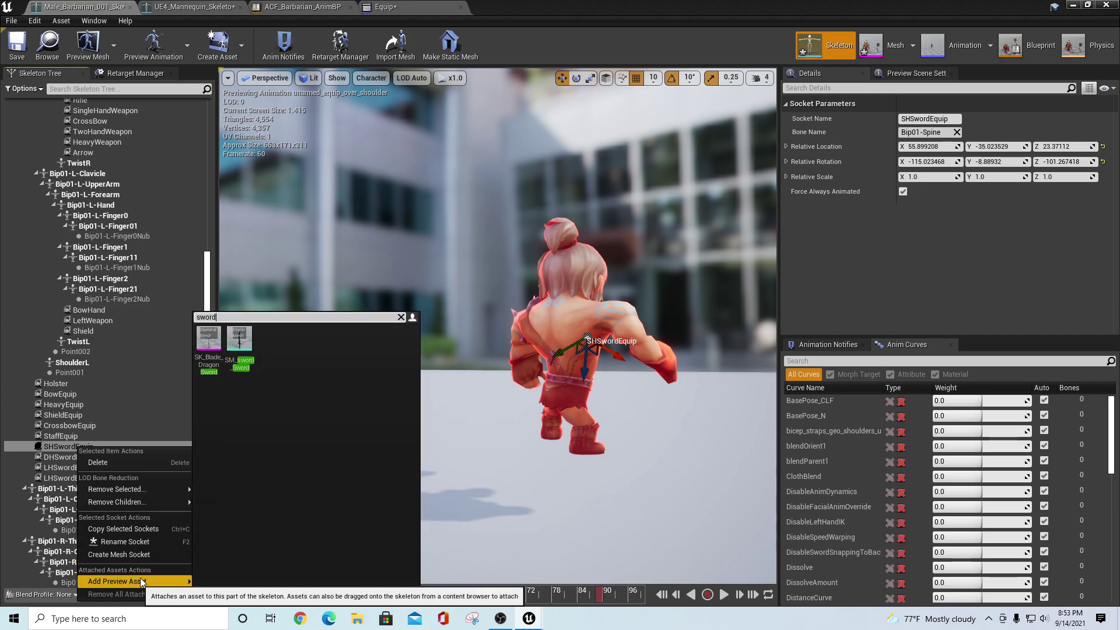
{"action": "left_click", "coordinate": [209, 345]}
Rotate the SHSwordEquip socket to about X -65.0, Y -8.9, Z -101.3 and move it to about X 66.9, Y 69.3, Z -7.9
{"action": "left_click_drag", "start_coordinate": [624, 356], "coordinate": [542, 344]}
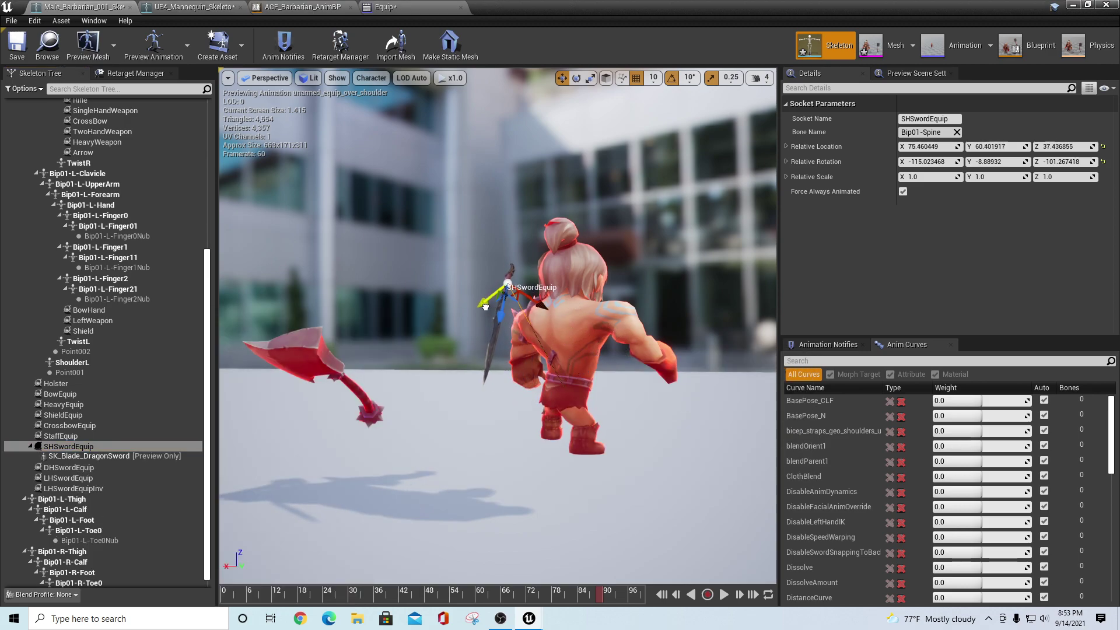
{"action": "left_click_drag", "start_coordinate": [484, 307], "coordinate": [513, 313]}
{"action": "left_click_drag", "start_coordinate": [512, 488], "coordinate": [512, 484], "text": "alt"}
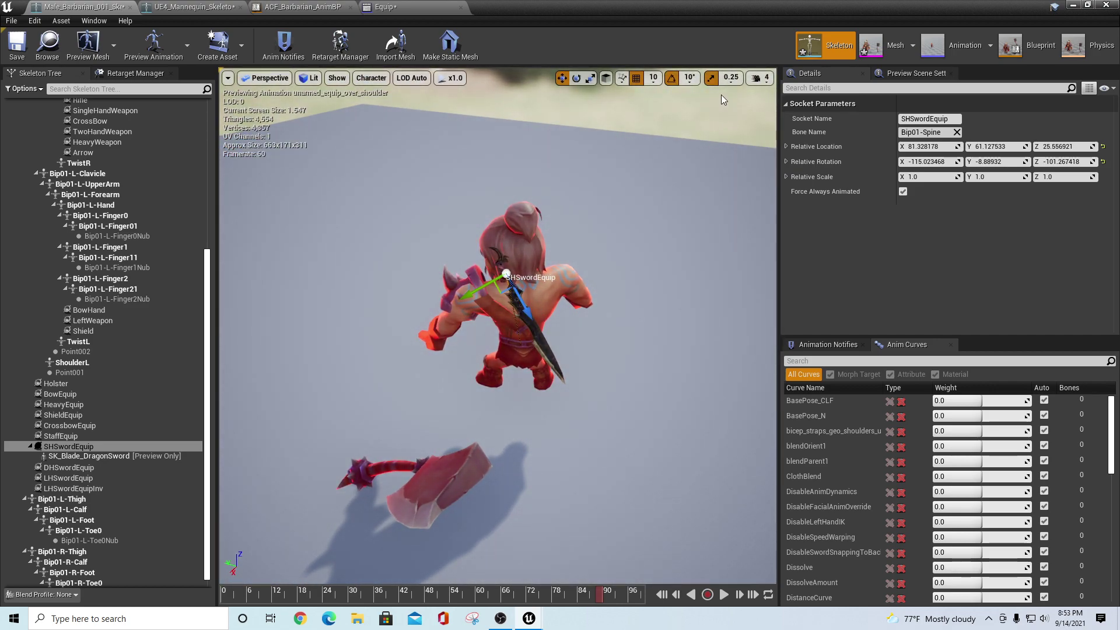
{"action": "left_click", "coordinate": [577, 78]}
{"action": "left_click_drag", "start_coordinate": [490, 320], "coordinate": [507, 331]}
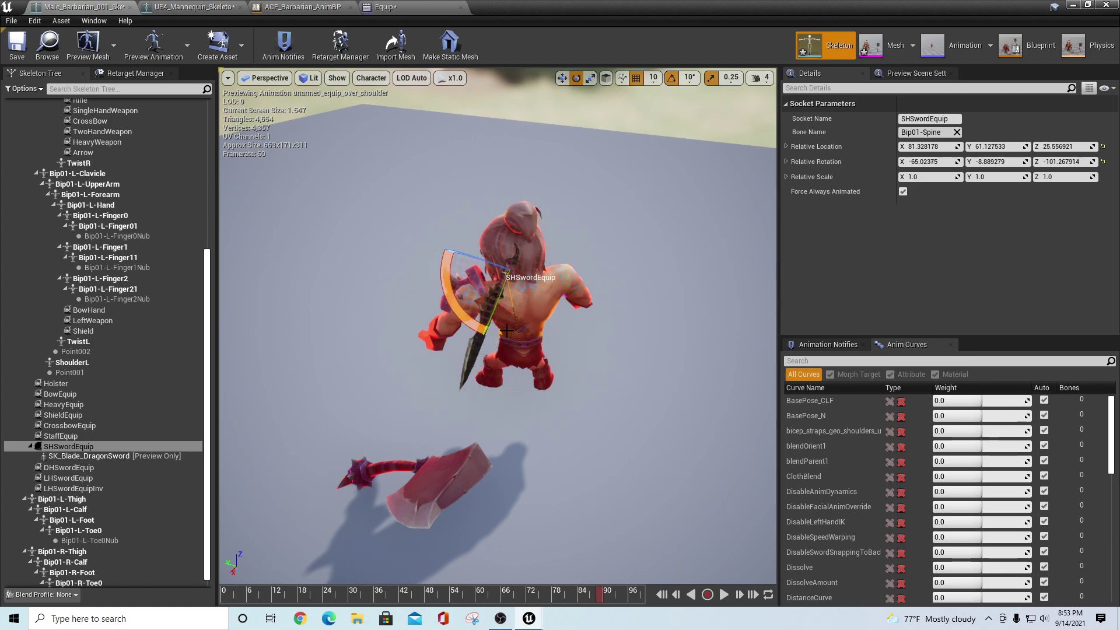
{"action": "left_click", "coordinate": [562, 78]}
{"action": "left_click_drag", "start_coordinate": [479, 263], "coordinate": [529, 256]}
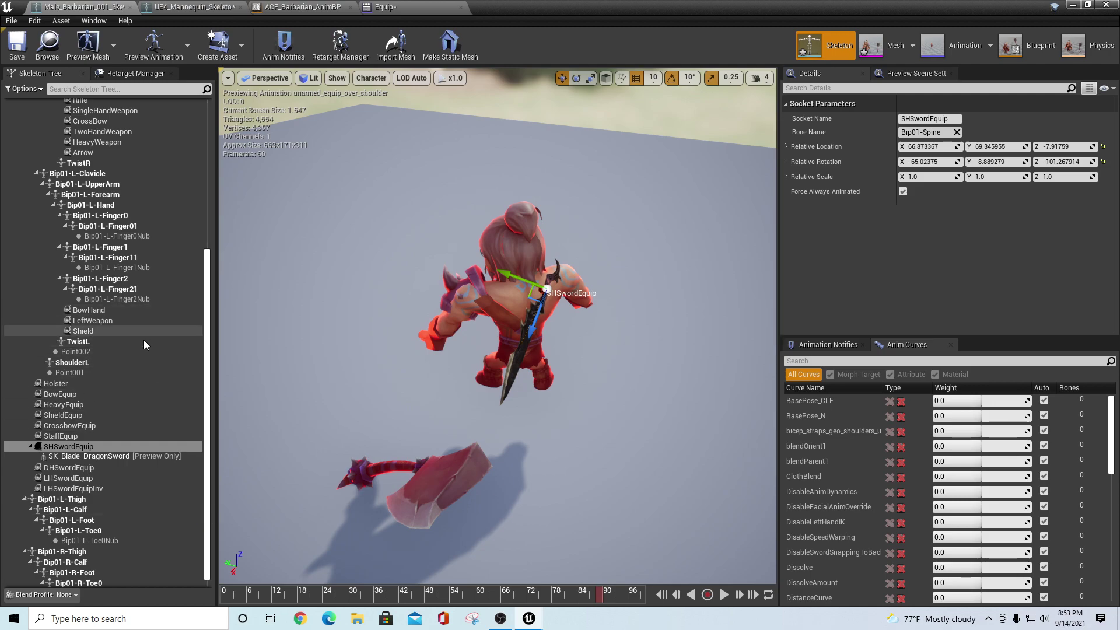
Attach SK_Blade_DragonSword as a preview asset to the SingleHandWeapon socket under the right hand
{"action": "scroll", "coordinate": [146, 327], "scroll_direction": "up", "scroll_amount": 5}
{"action": "left_click", "coordinate": [101, 278]}
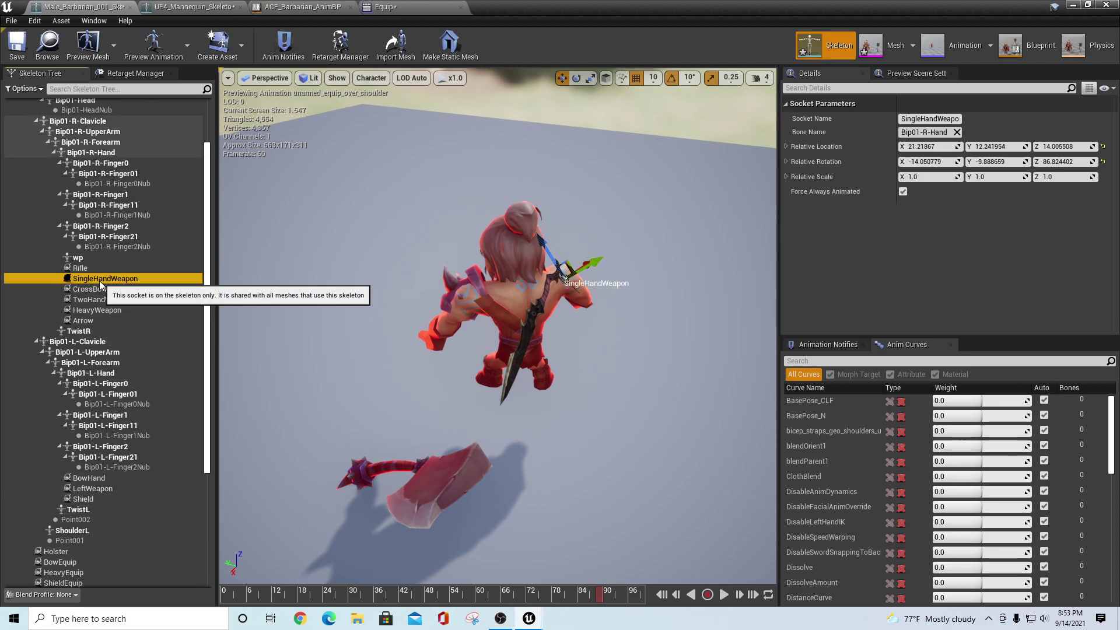
{"action": "right_click", "coordinate": [100, 280]}
{"action": "mouse_move", "coordinate": [159, 415]}
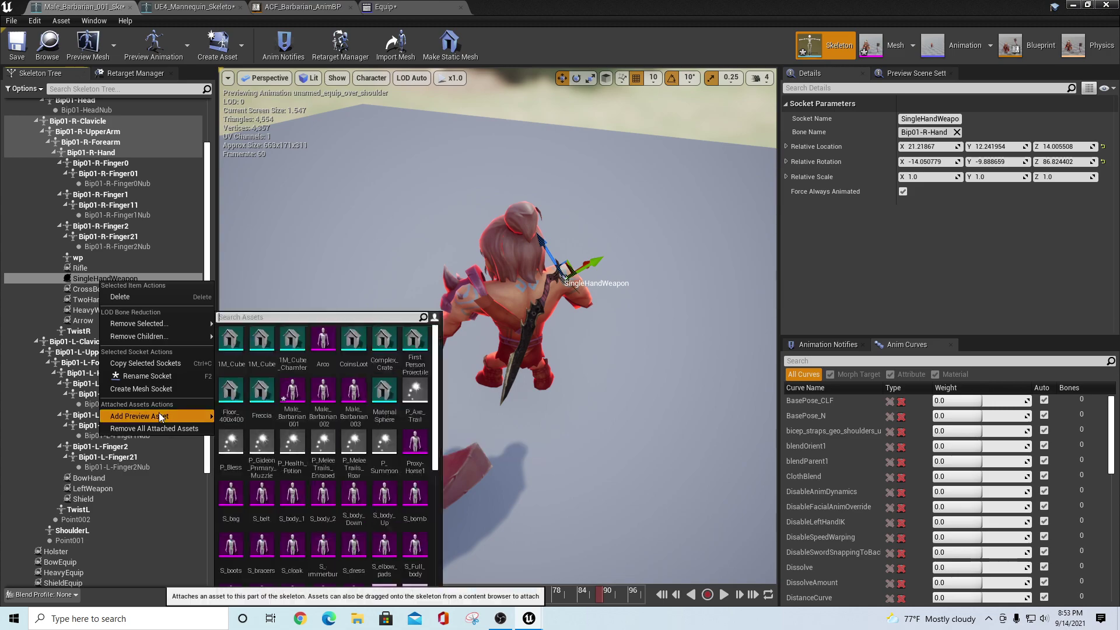
{"action": "type", "text": "sword"}
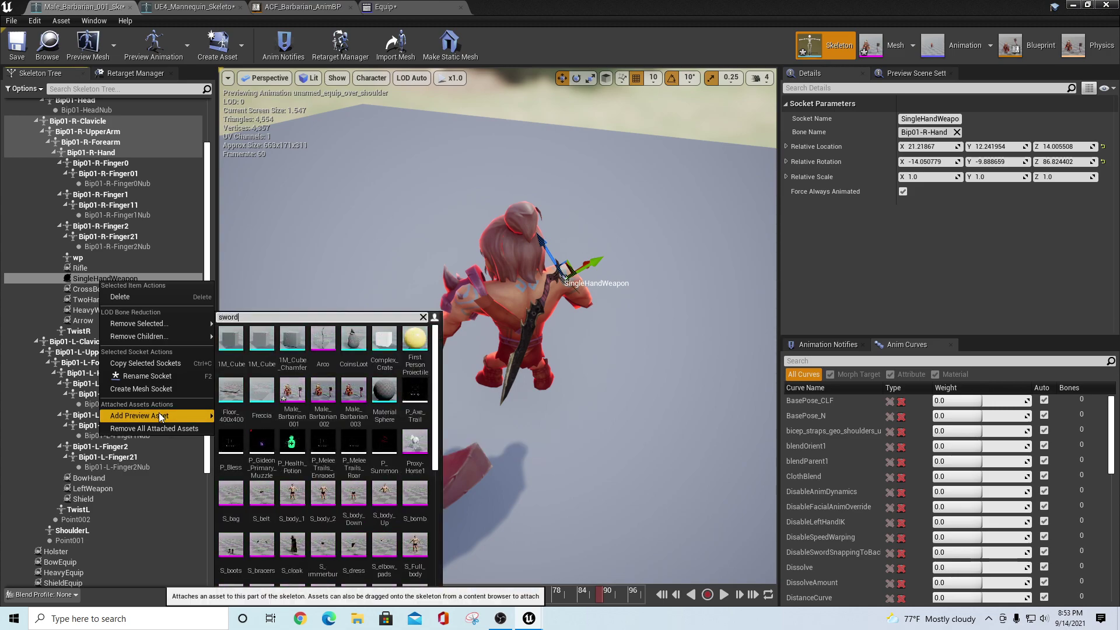
{"action": "left_click", "coordinate": [232, 338]}
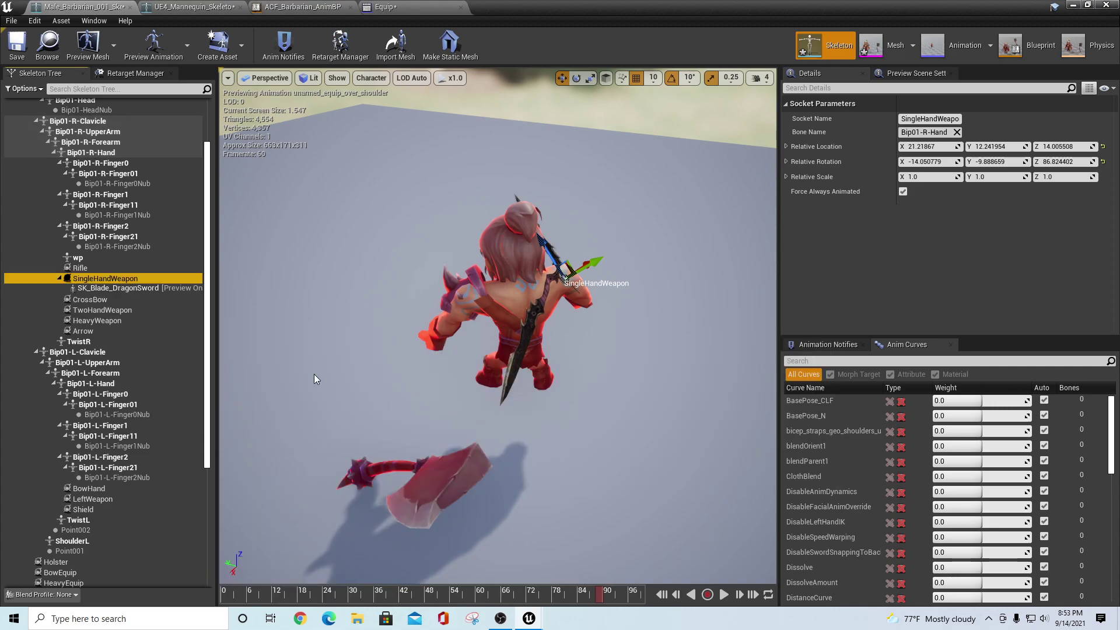
Scrub the preview to frame 60 and move SHSwordEquip to about X 86.4, Y 61.8, Z -18.2, close to the hand-held sword
{"action": "left_click", "coordinate": [147, 55]}
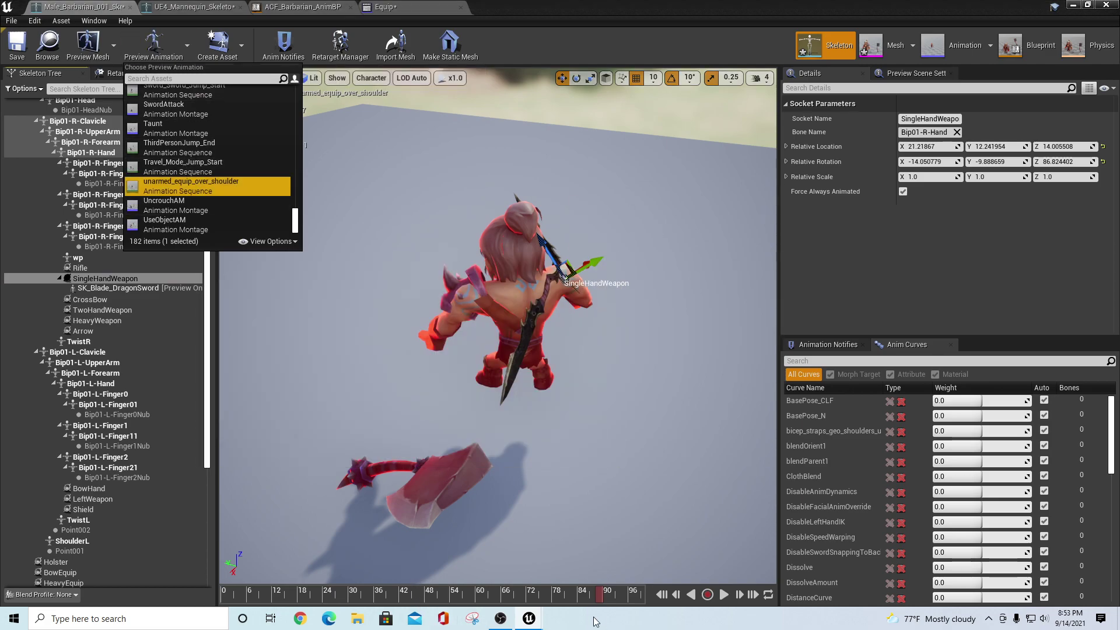
{"action": "key", "text": "Escape"}
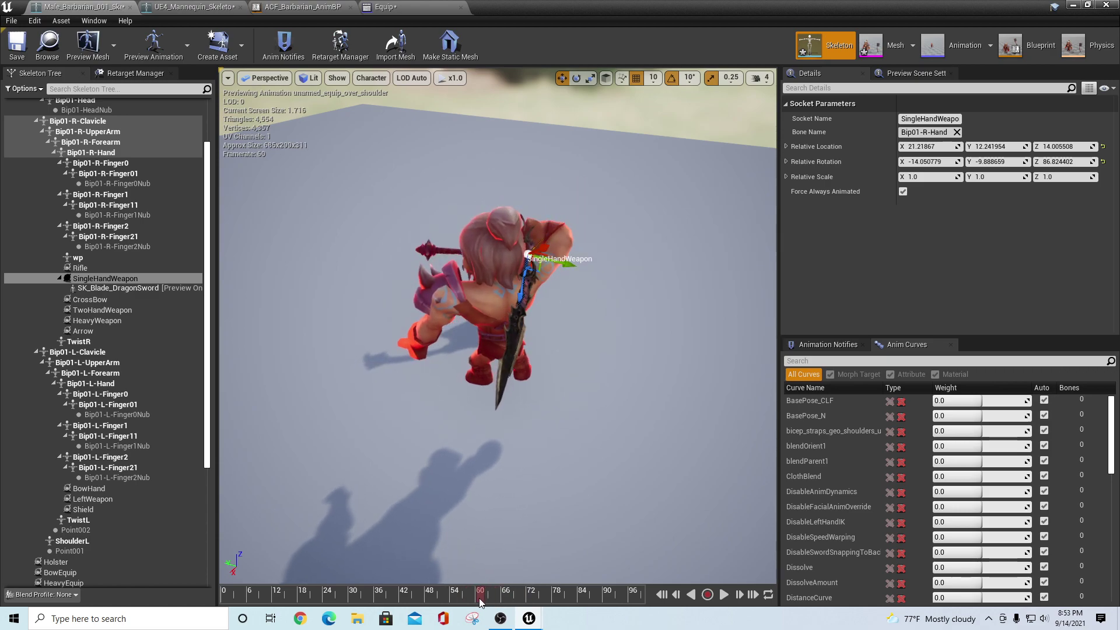
{"action": "mouse_move", "coordinate": [666, 458]}
{"action": "left_mouse_down"}
{"action": "mouse_move", "coordinate": [663, 443]}
{"action": "mouse_move", "coordinate": [660, 457]}
{"action": "left_mouse_up"}
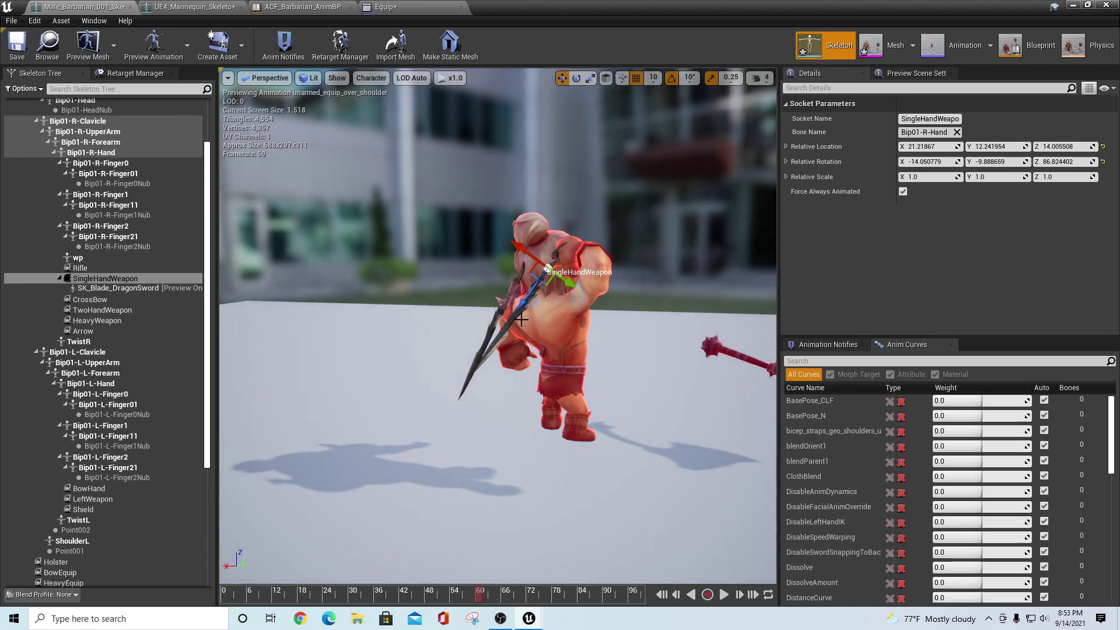
{"action": "scroll", "coordinate": [106, 486], "scroll_direction": "down", "scroll_amount": 5}
{"action": "left_click", "coordinate": [99, 477]}
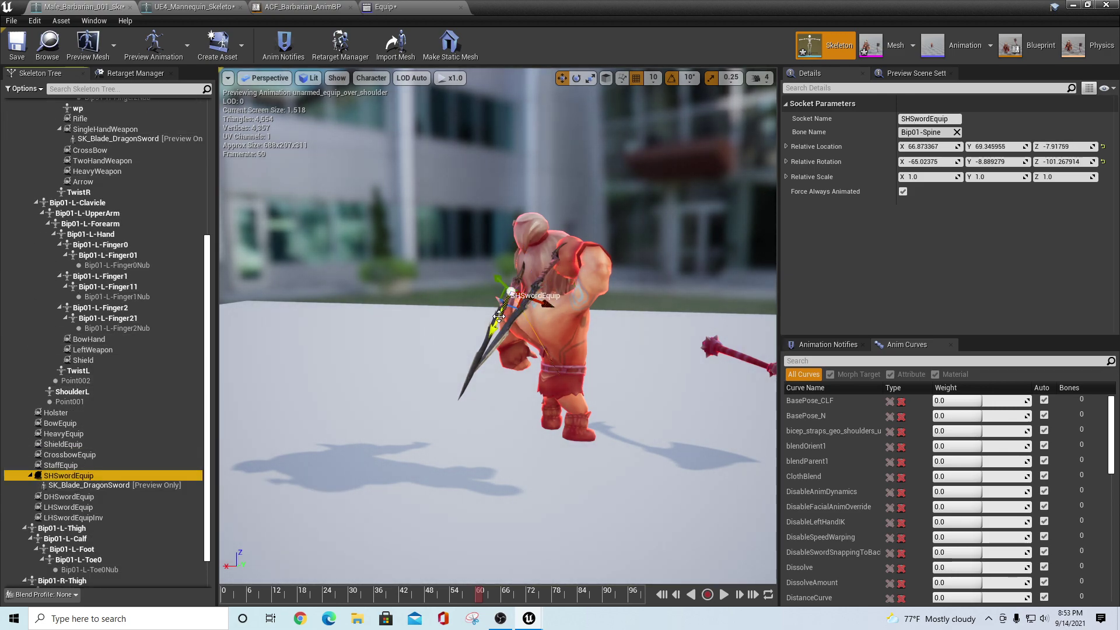
{"action": "left_click_drag", "start_coordinate": [499, 317], "coordinate": [502, 314]}
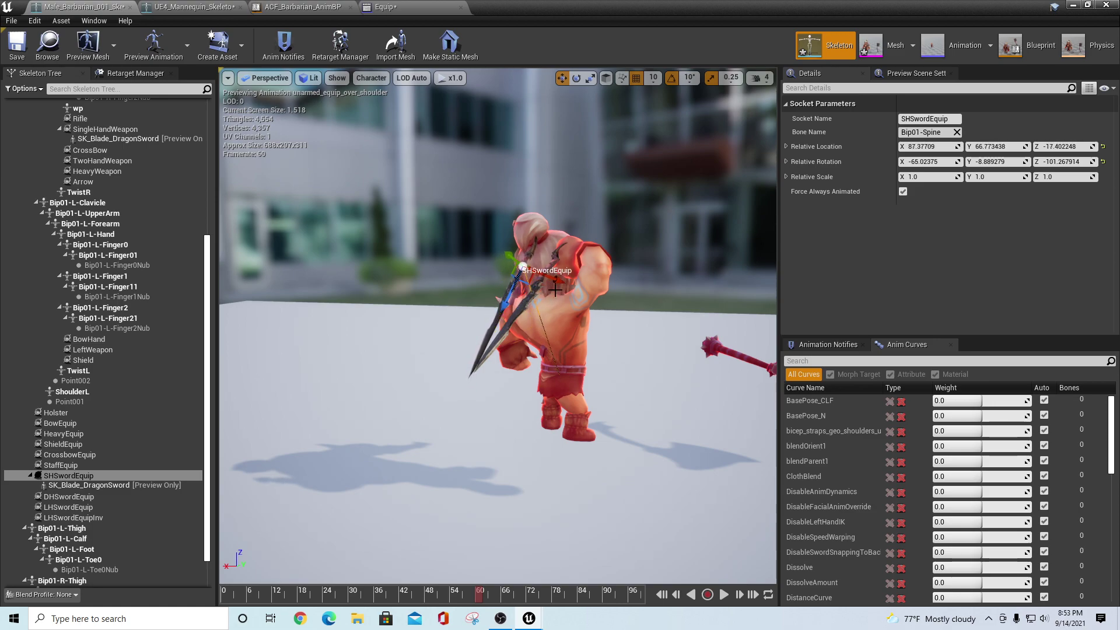
{"action": "left_click_drag", "start_coordinate": [563, 284], "coordinate": [568, 287]}
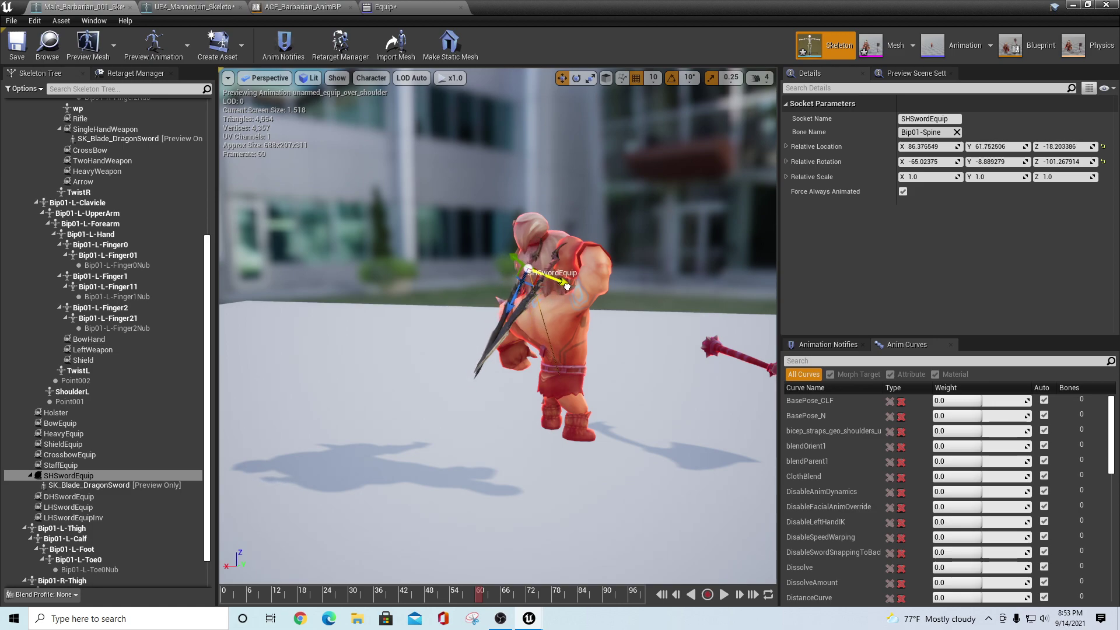
Align SHSwordEquip with the held sword at about location 86.0, 46.8, -21.7 and rotation -64.0, -4.6, -110.4, and save the skeleton
{"action": "left_click", "coordinate": [575, 78]}
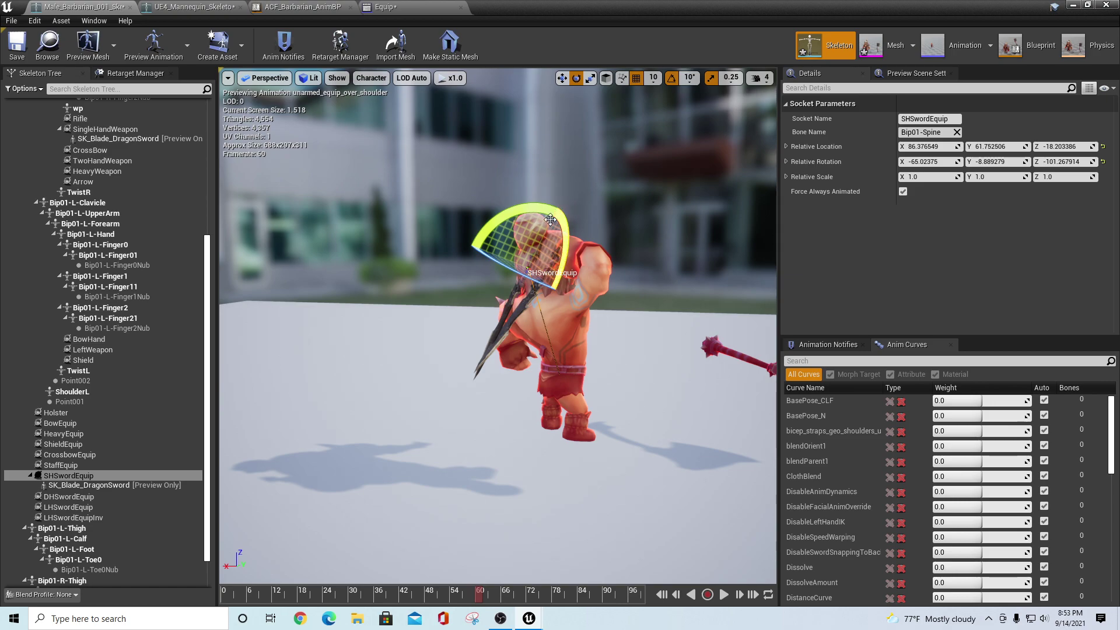
{"action": "left_click_drag", "start_coordinate": [550, 219], "coordinate": [570, 235]}
{"action": "left_click", "coordinate": [562, 78]}
{"action": "left_click_drag", "start_coordinate": [545, 301], "coordinate": [519, 304]}
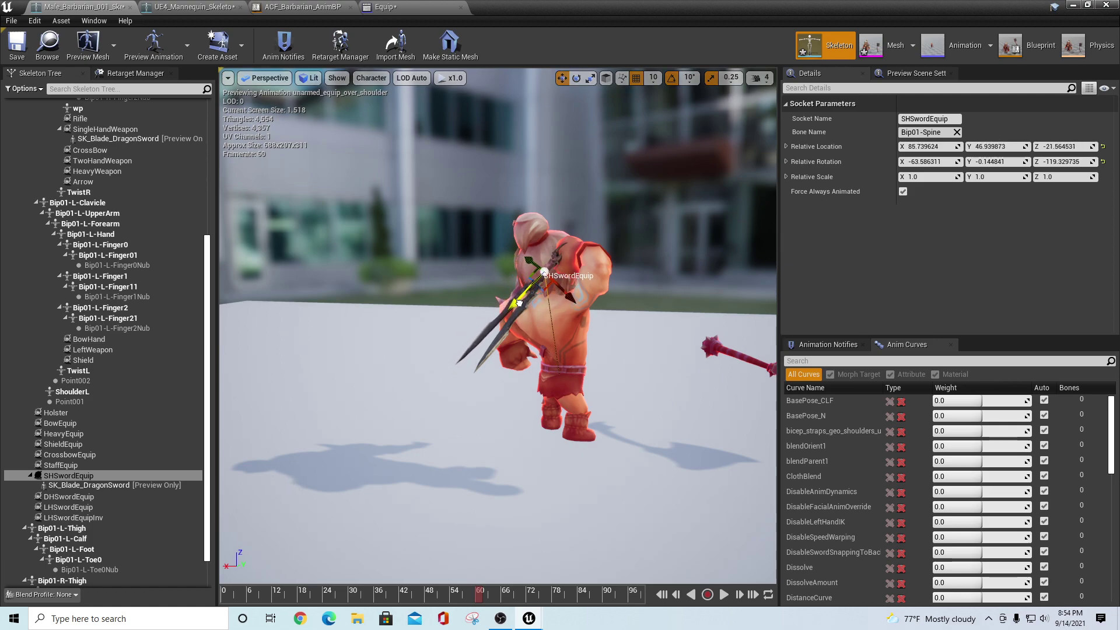
{"action": "left_click", "coordinate": [576, 78]}
{"action": "left_click_drag", "start_coordinate": [498, 252], "coordinate": [552, 229]}
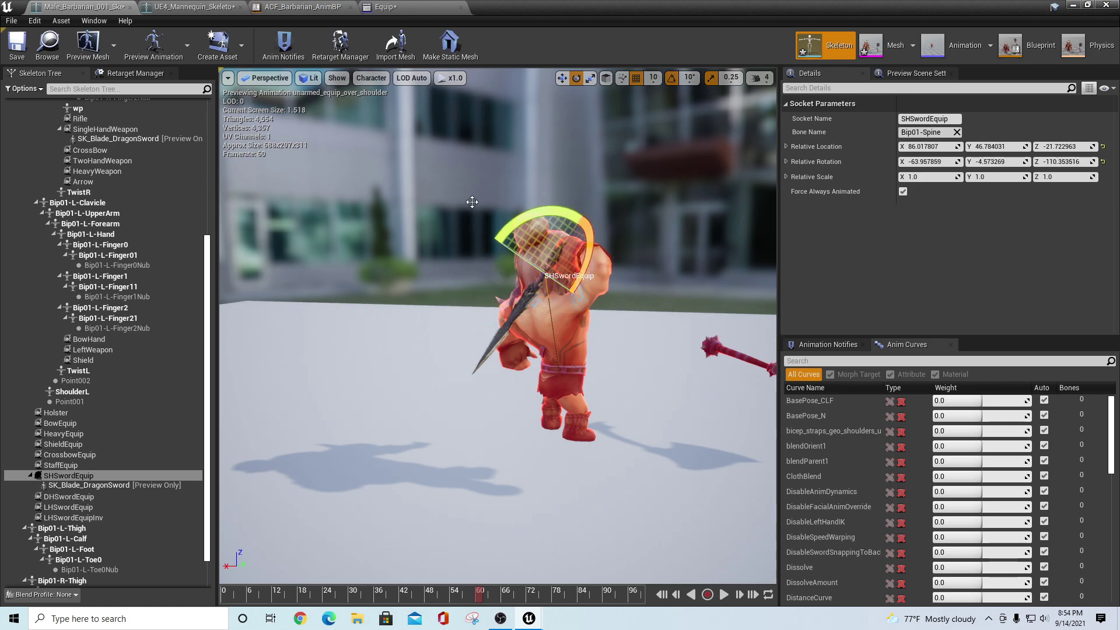
{"action": "left_click", "coordinate": [17, 51]}
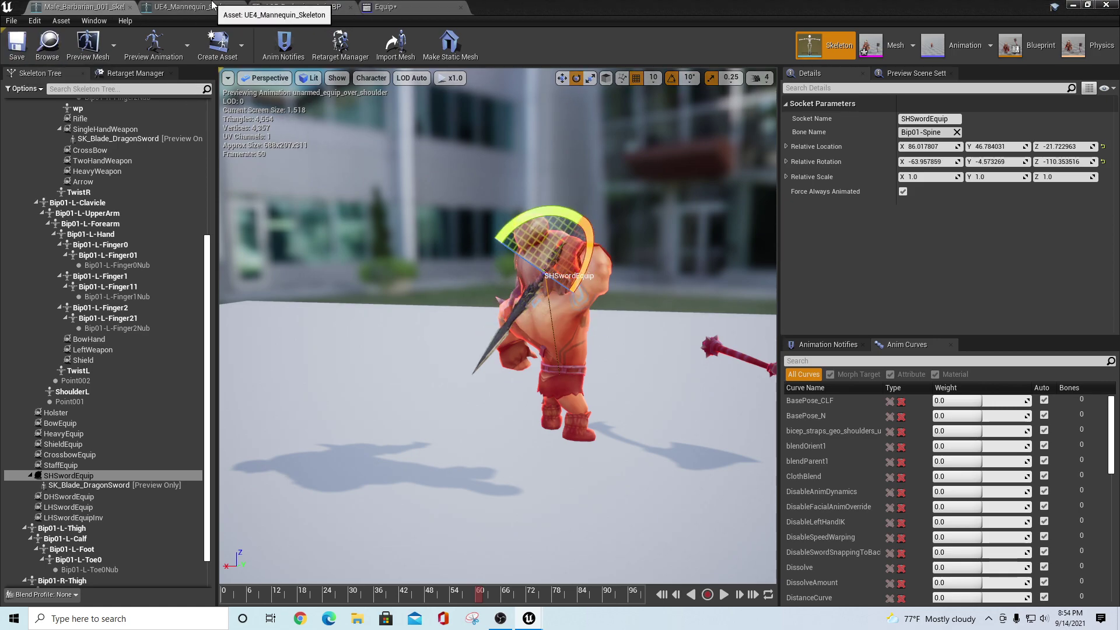
Play-test the level to check how the sword, bow and shield sit on the barbarian's back and hands
{"action": "left_click", "coordinate": [1074, 5]}
{"action": "left_click", "coordinate": [624, 52]}
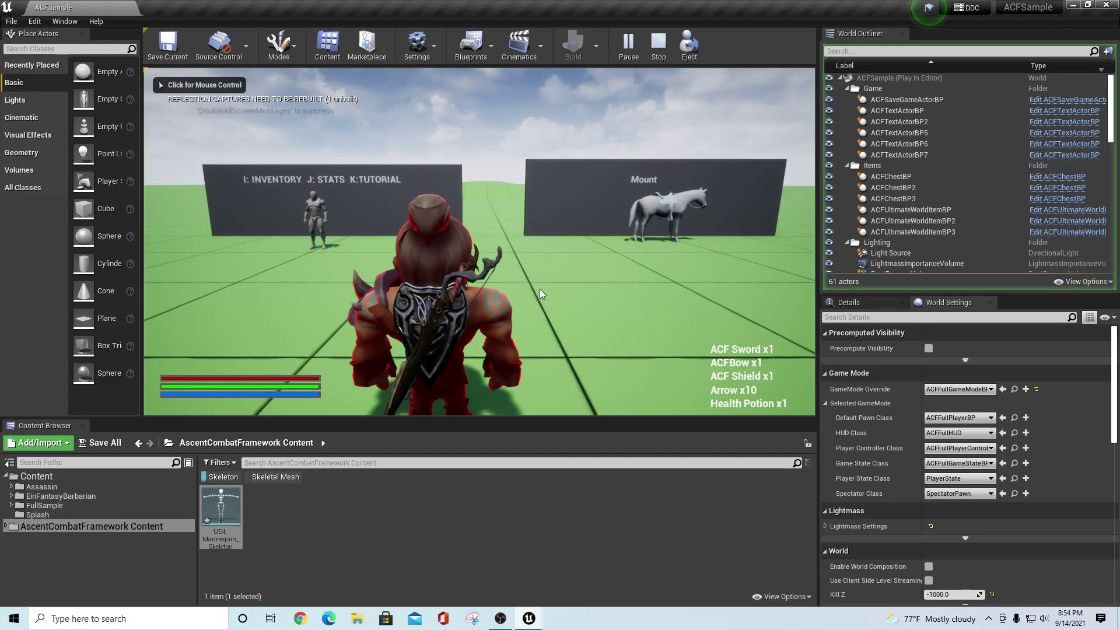
{"action": "left_click", "coordinate": [540, 289]}
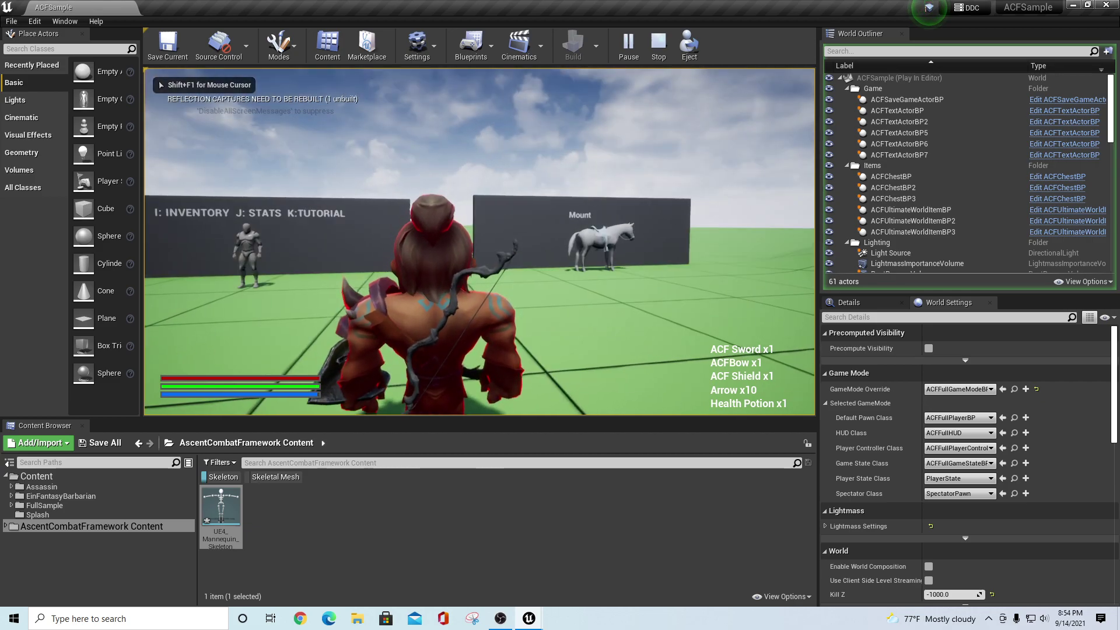
{"action": "key", "text": "Escape"}
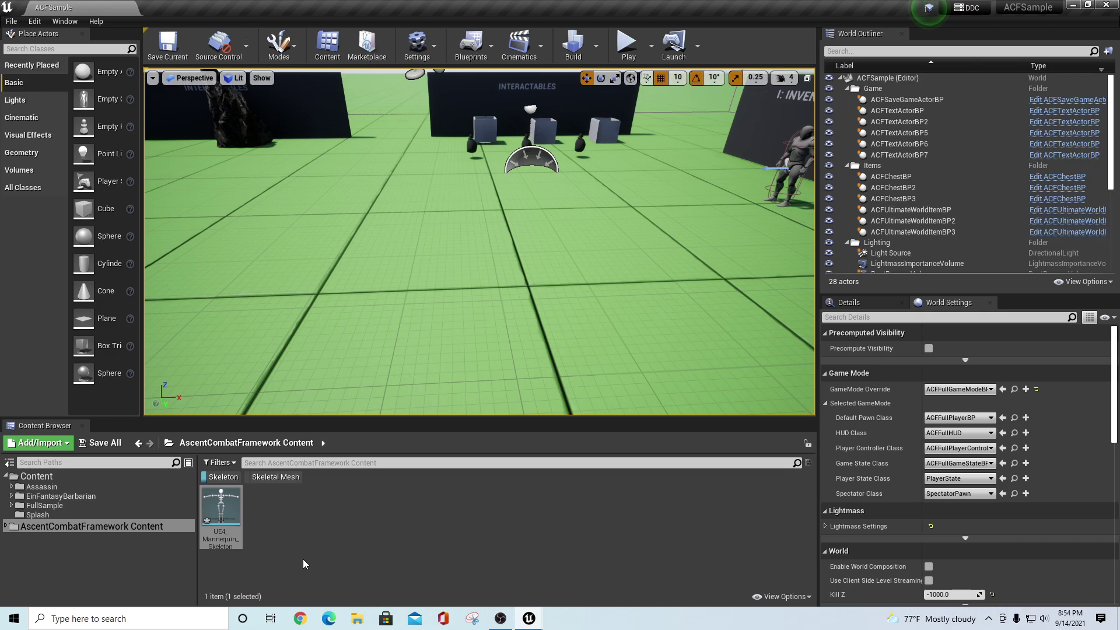
Return to ACF_Barbarian_AnimBP and review the ACF Common Actions in its class defaults, collapsing the Actions group
{"action": "mouse_move", "coordinate": [529, 618]}
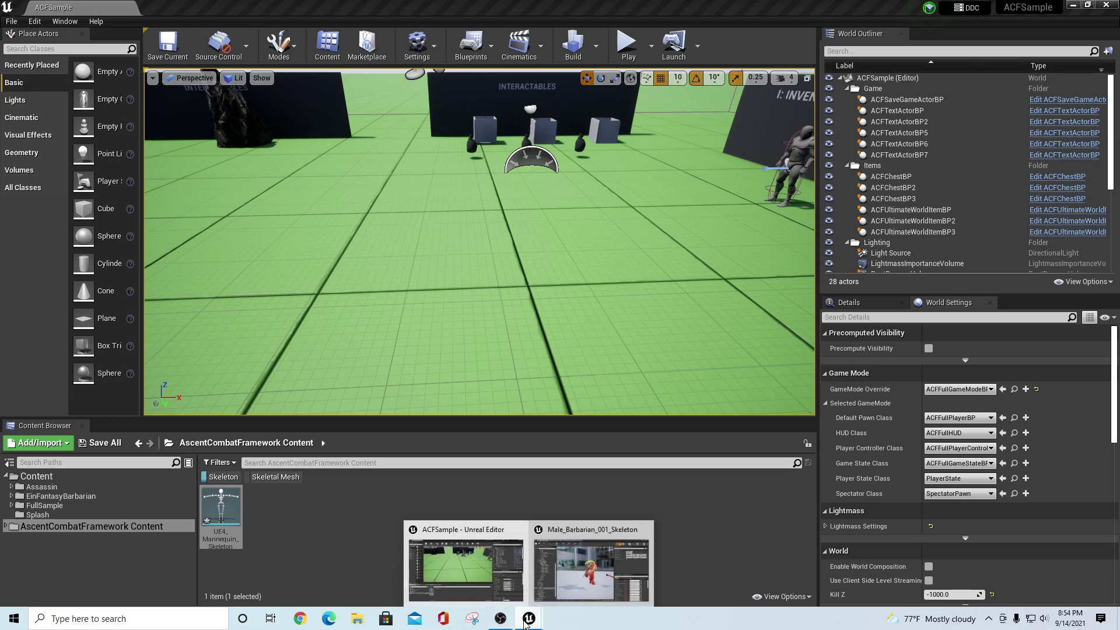
{"action": "left_click", "coordinate": [560, 537]}
{"action": "left_click", "coordinate": [321, 8]}
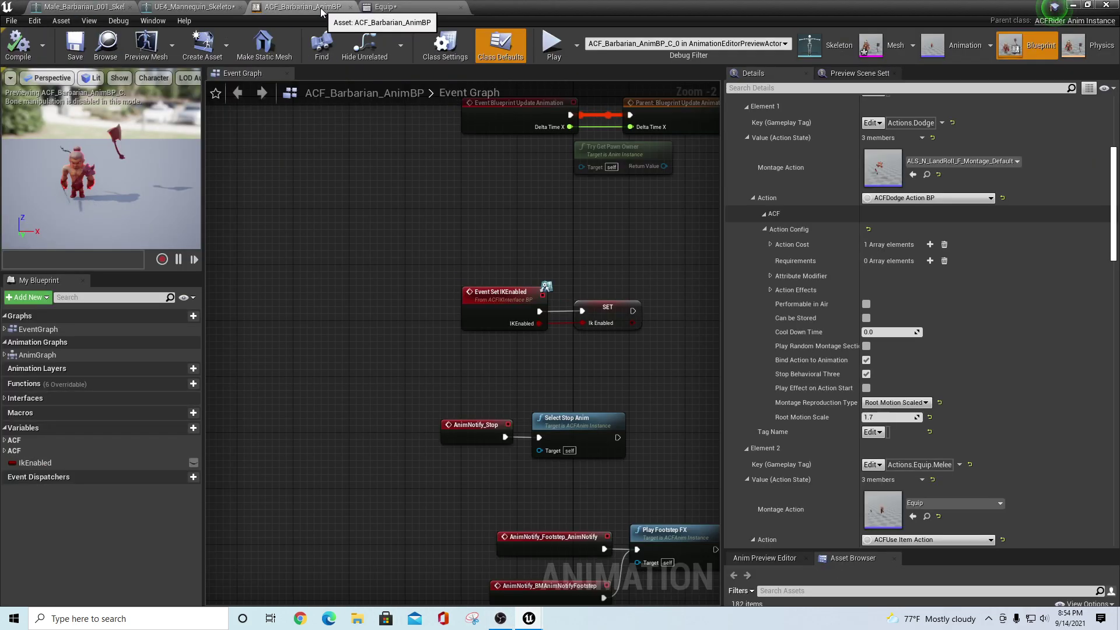
{"action": "right_click_drag", "start_coordinate": [562, 225], "coordinate": [408, 175]}
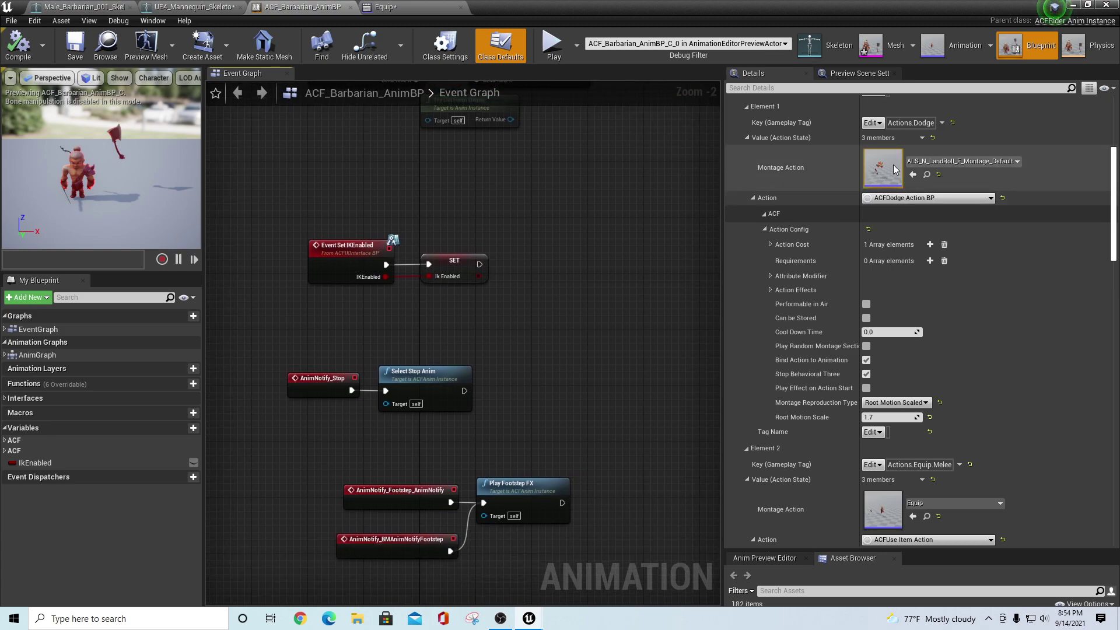
{"action": "scroll", "coordinate": [1100, 114], "scroll_direction": "up", "scroll_amount": 6}
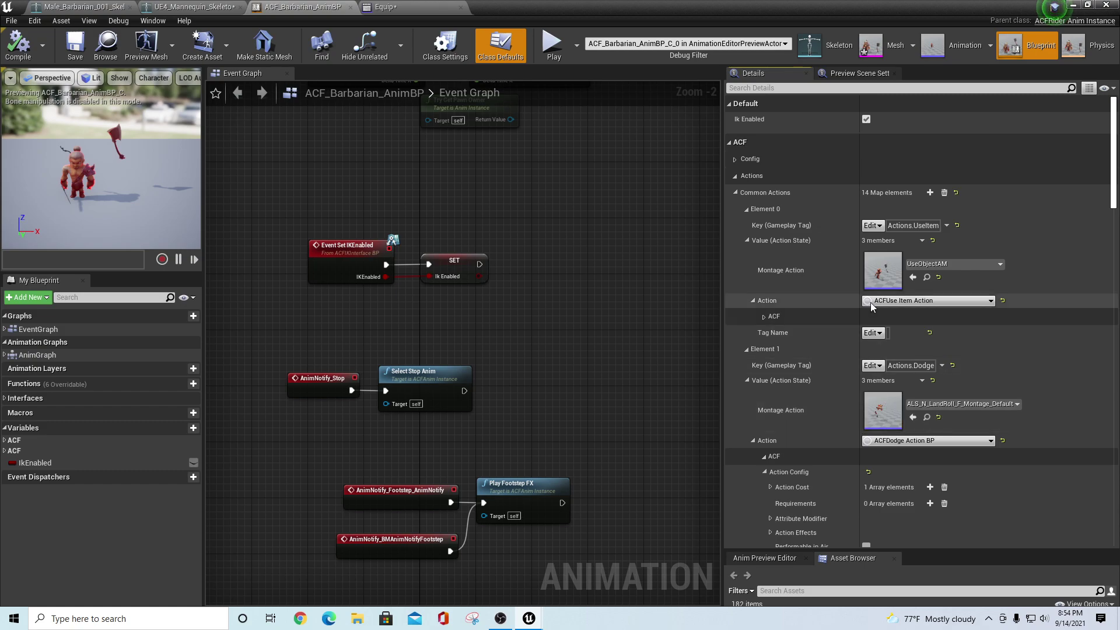
{"action": "left_click", "coordinate": [736, 176]}
{"action": "left_click", "coordinate": [740, 195]}
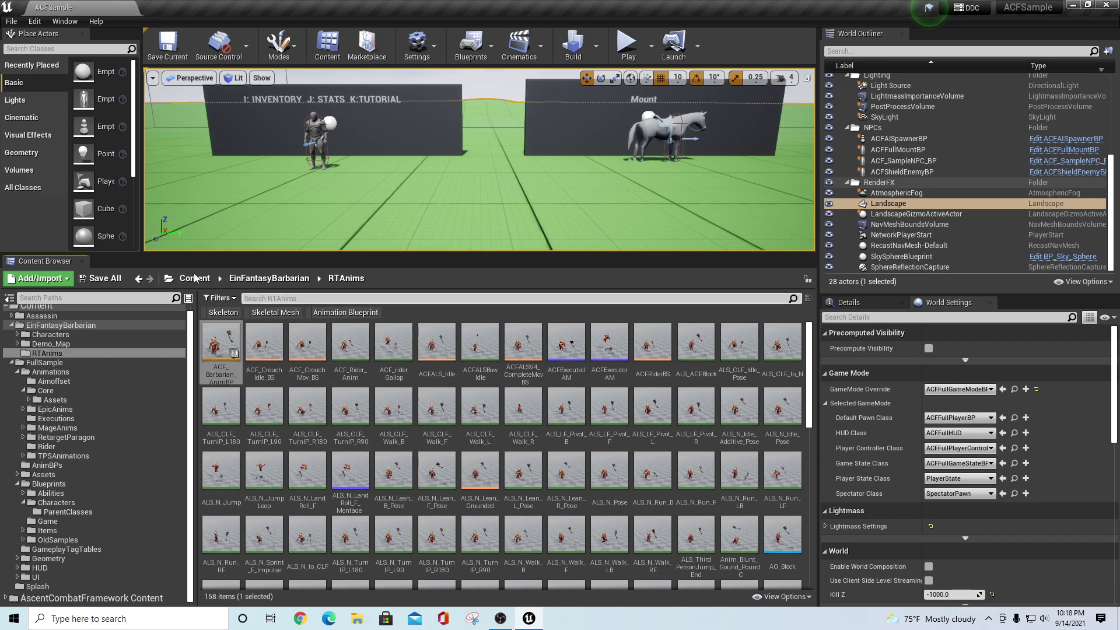
Open the ACF_Barbarian_AnimBP animation blueprint from the RTAnims folder
{"action": "double_click", "coordinate": [216, 344]}
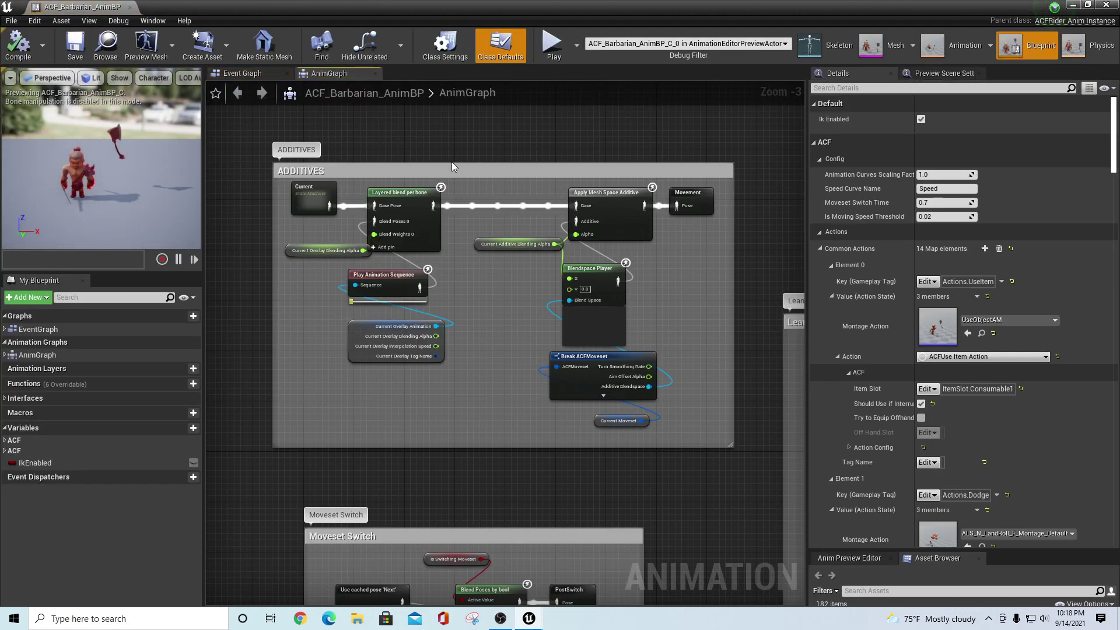
Inspect the UseObjectAM montage assigned to the Actions.UseItem common action and close it
{"action": "double_click", "coordinate": [936, 325]}
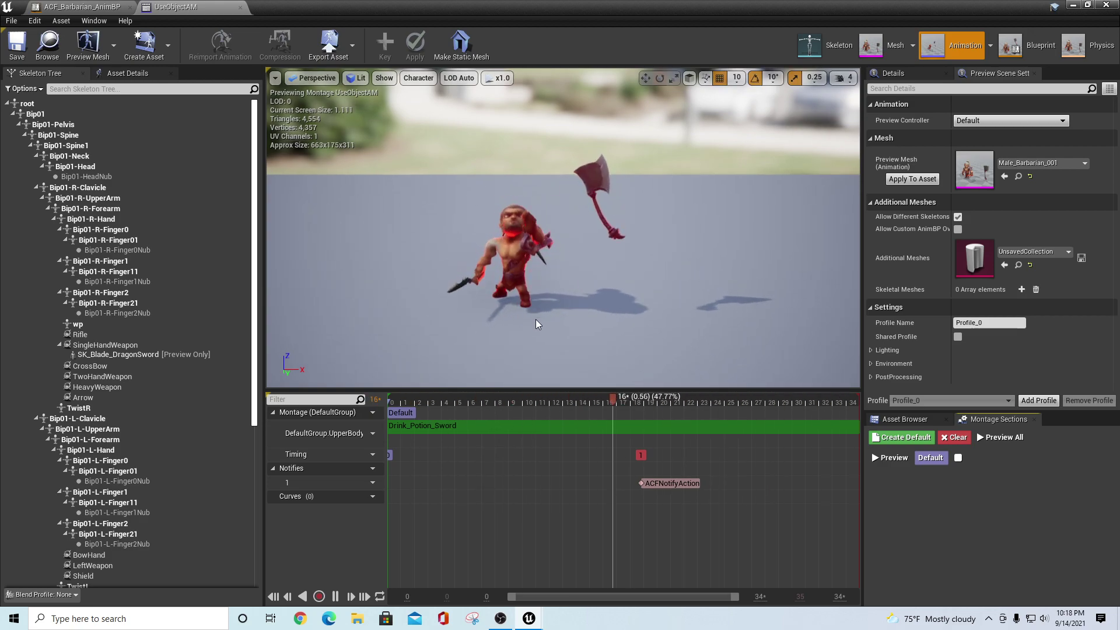
{"action": "left_click", "coordinate": [240, 7]}
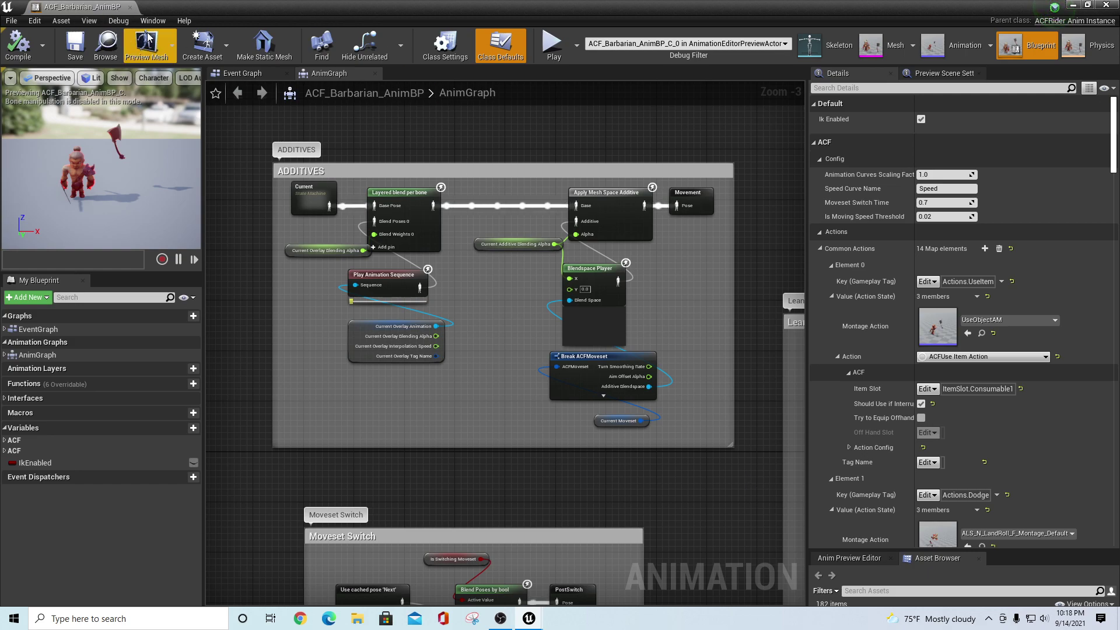
Select the Layered blend per bone node in the AnimGraph's ADDITIVES section and expand its layer setup down to the branch filter's bone name
{"action": "scroll", "coordinate": [262, 230], "scroll_direction": "down", "scroll_amount": 3}
{"action": "scroll", "coordinate": [262, 226], "scroll_direction": "down", "scroll_amount": 4}
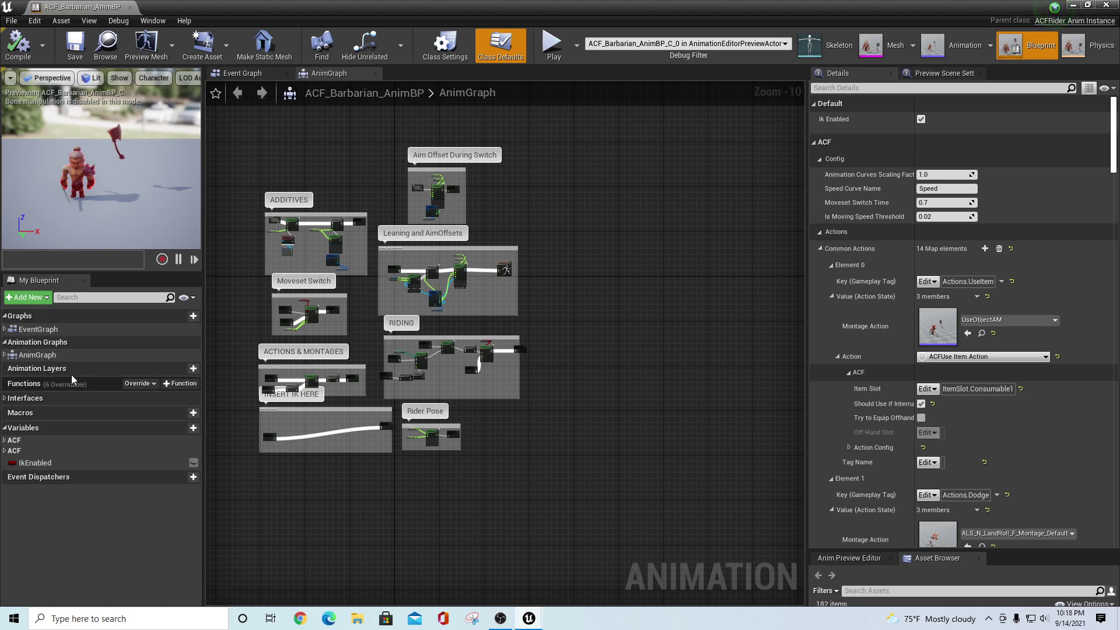
{"action": "left_click", "coordinate": [56, 356]}
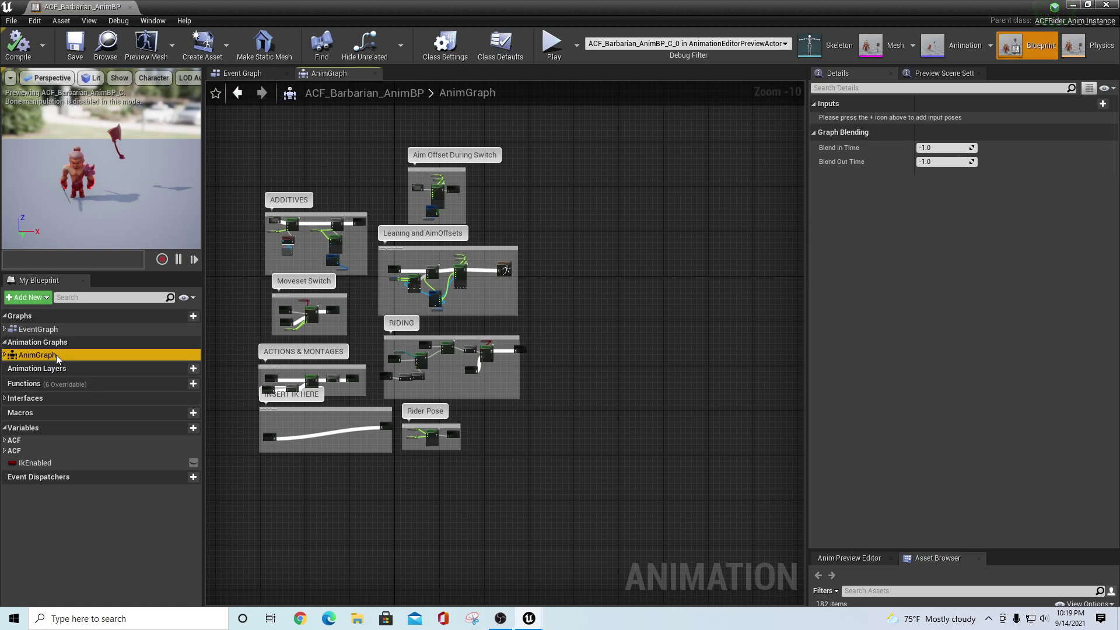
{"action": "scroll", "coordinate": [264, 158], "scroll_direction": "up", "scroll_amount": 7}
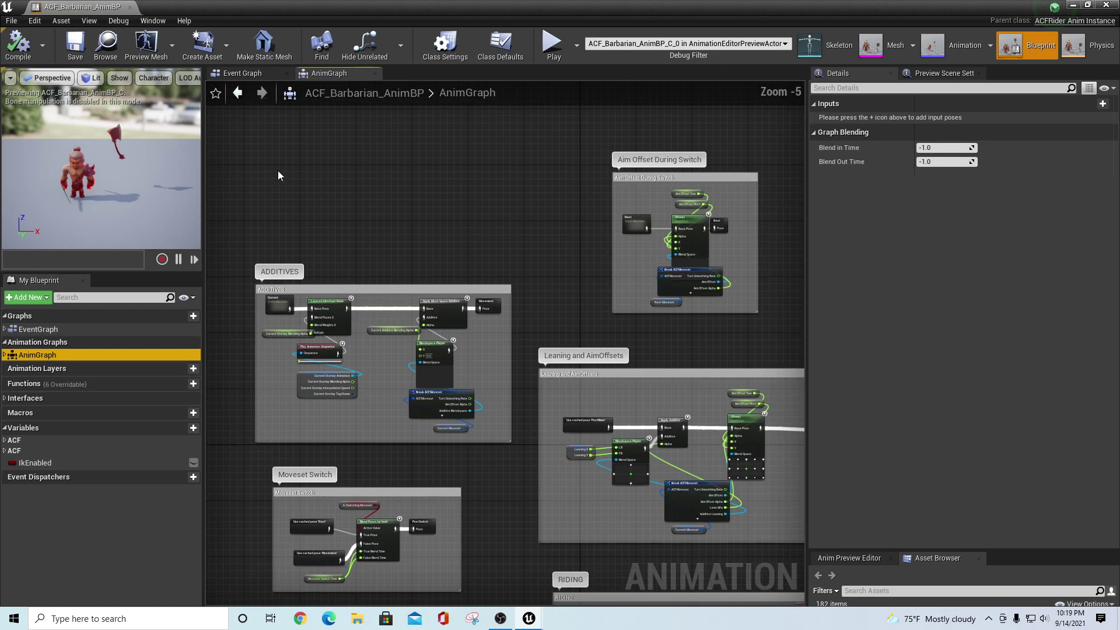
{"action": "right_click_drag", "start_coordinate": [471, 286], "coordinate": [568, 101]}
{"action": "left_click", "coordinate": [352, 201]}
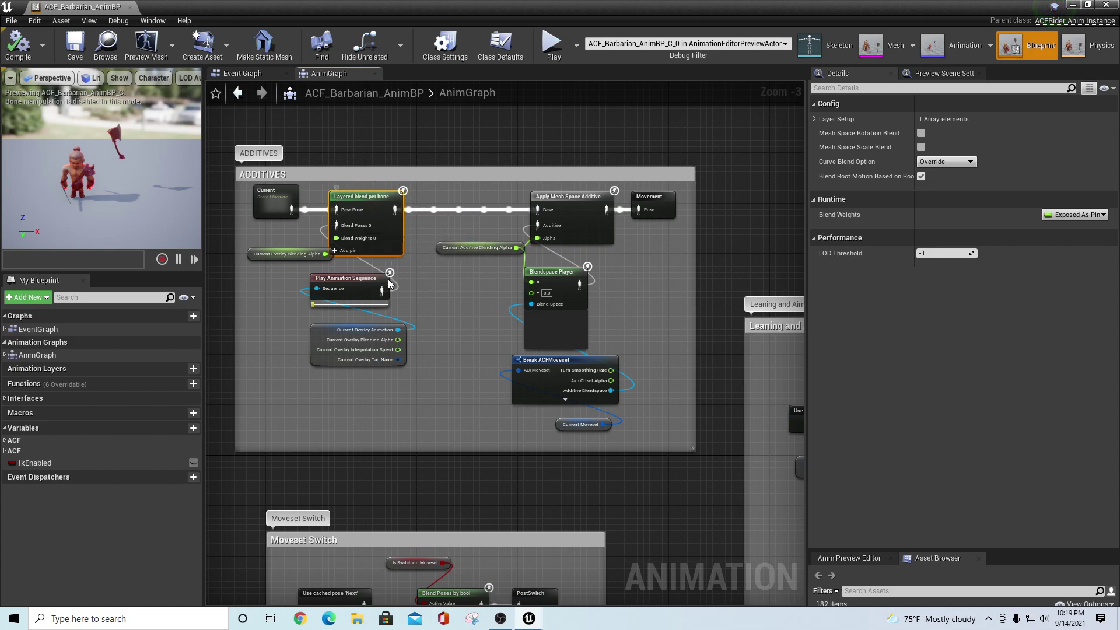
{"action": "left_click", "coordinate": [814, 119]}
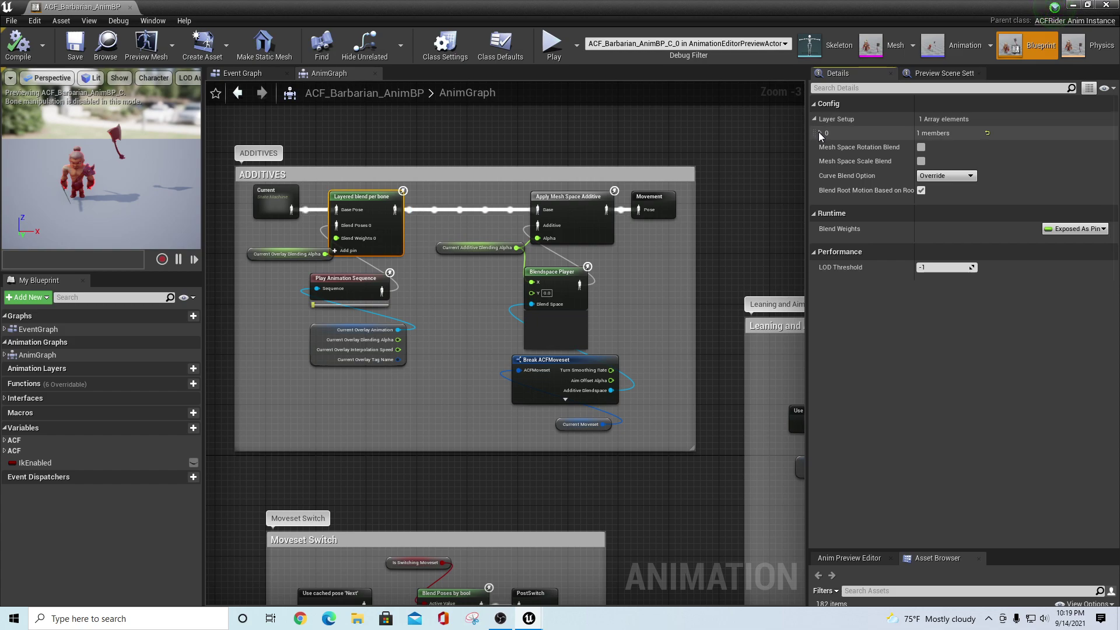
{"action": "left_click", "coordinate": [819, 133]}
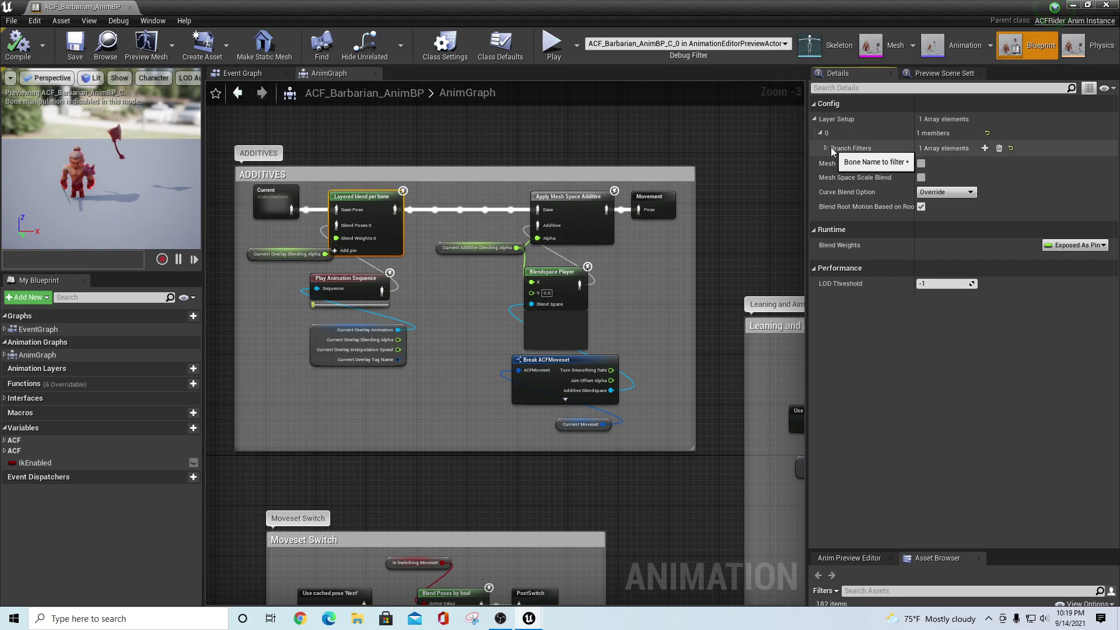
{"action": "left_click", "coordinate": [825, 149]}
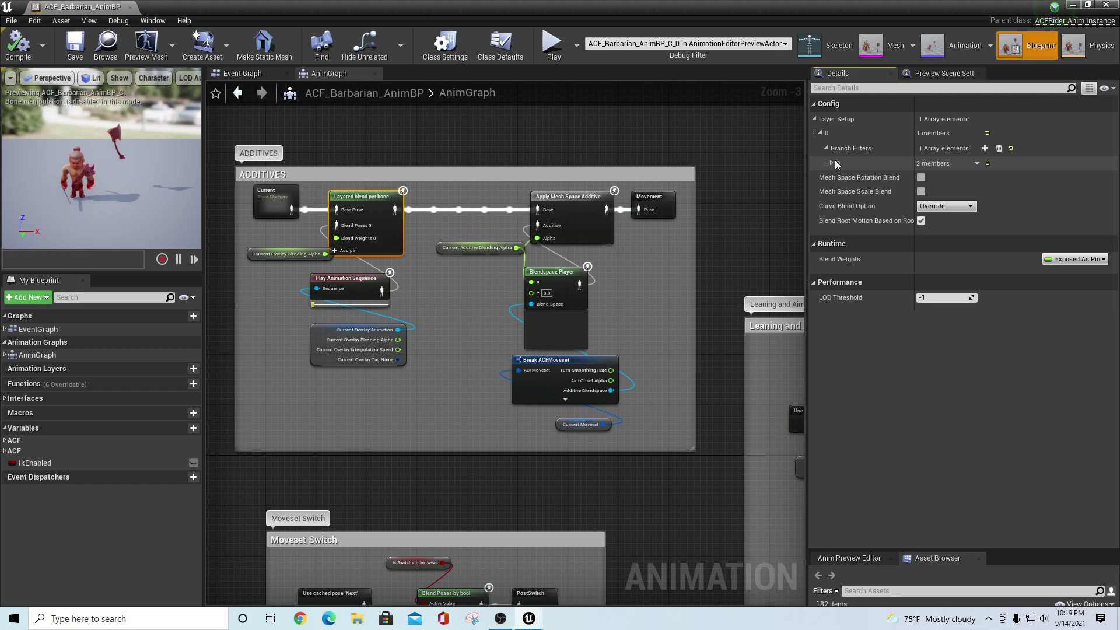
{"action": "left_click", "coordinate": [832, 163]}
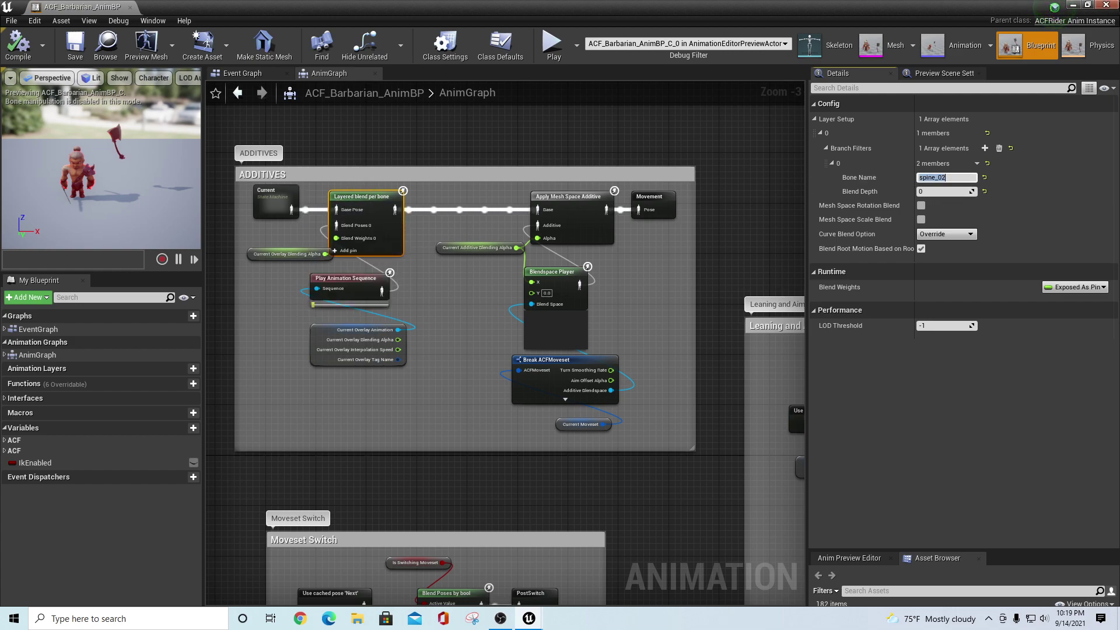
Open Male_Barbarian_001_Skeleton from the EinFantasyBarbarian folder and show its skeleton tree
{"action": "left_click", "coordinate": [1075, 7]}
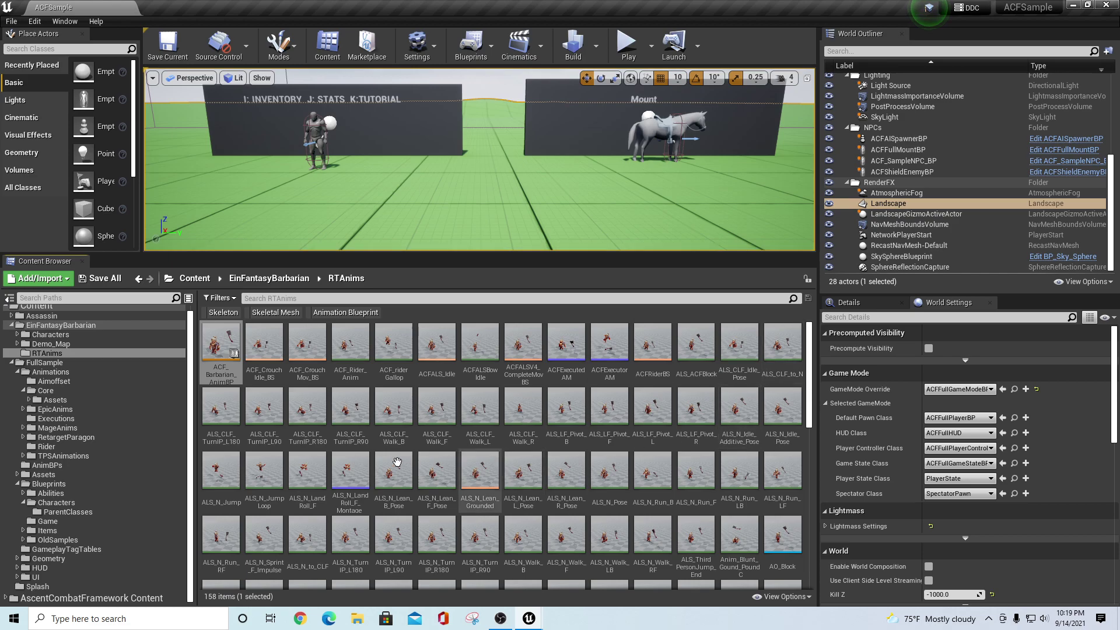
{"action": "left_click", "coordinate": [223, 313]}
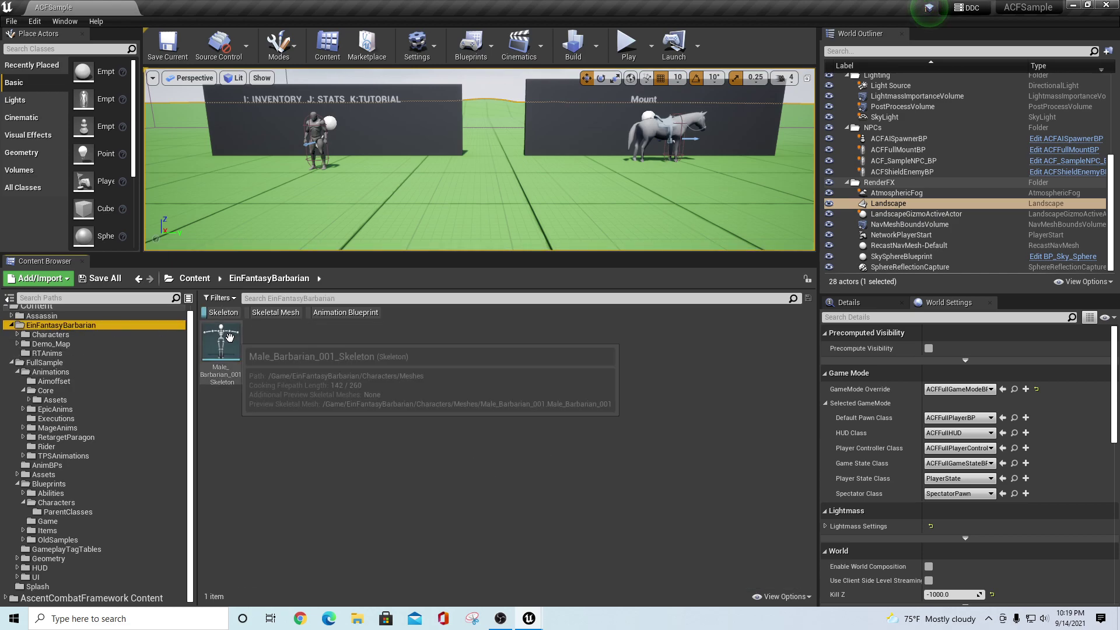
{"action": "double_click", "coordinate": [221, 344]}
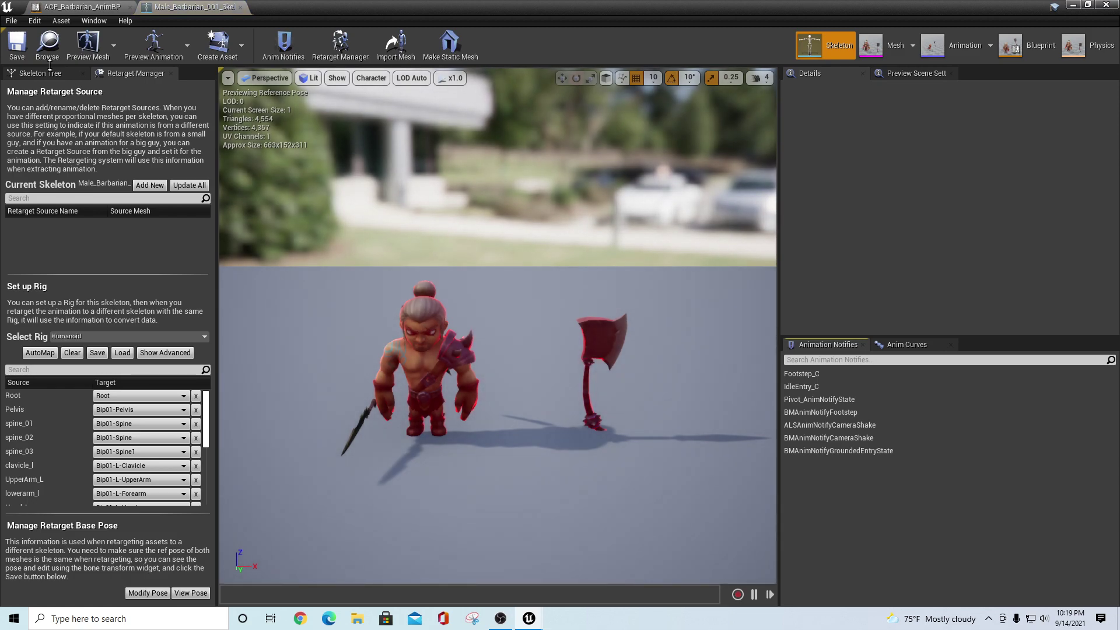
{"action": "left_click", "coordinate": [40, 73]}
{"action": "left_click", "coordinate": [82, 6]}
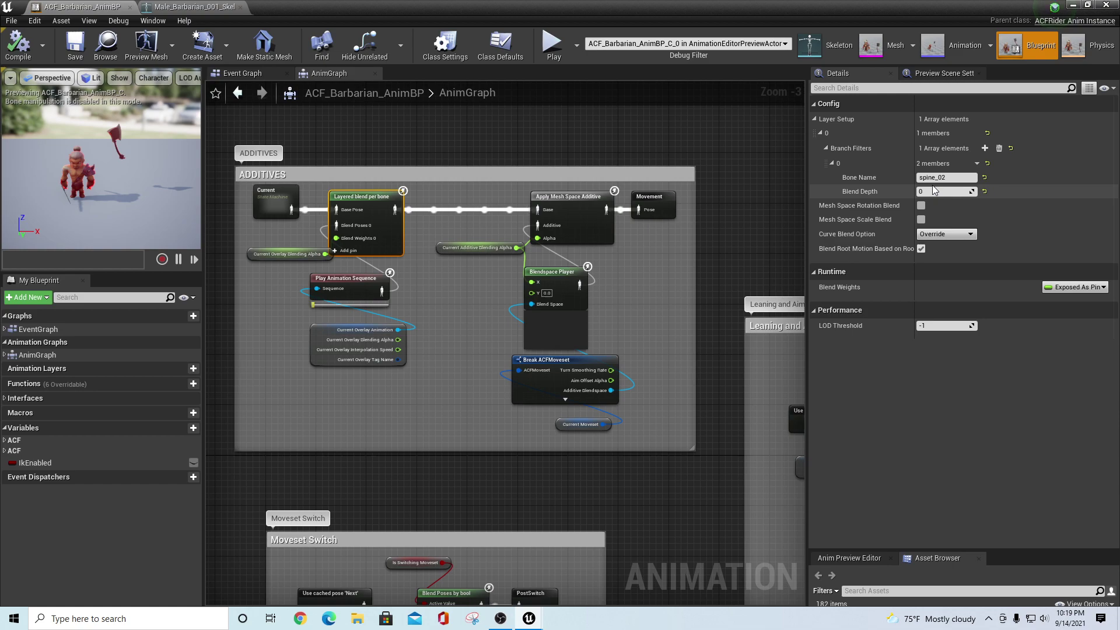
{"action": "left_click", "coordinate": [194, 6]}
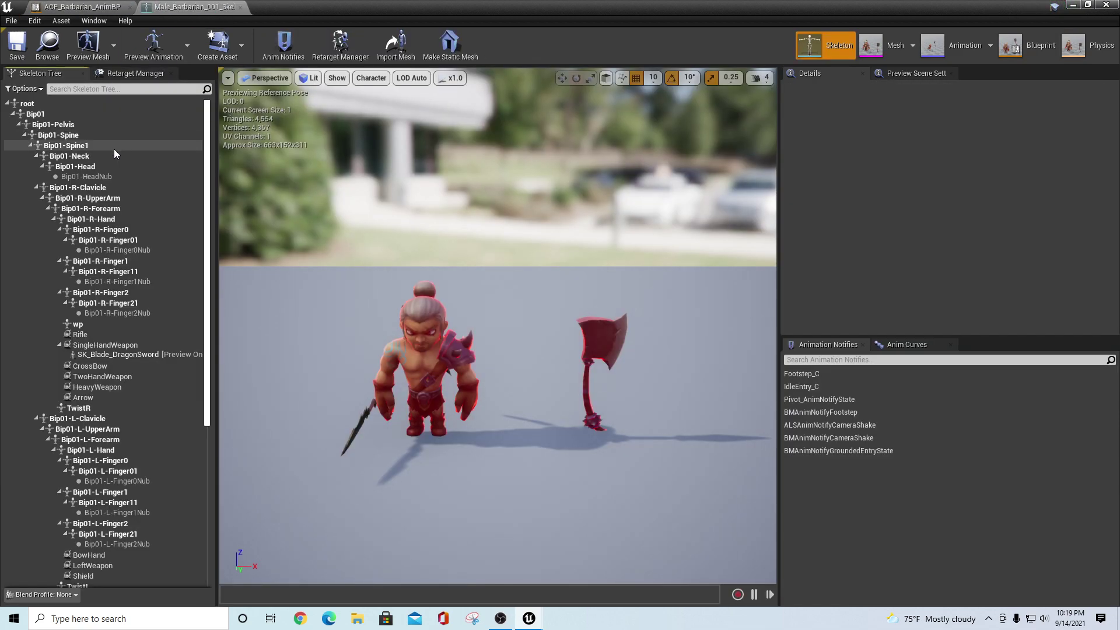
Copy the Bip01-Spine bone's name and enter it as the branch filter bone of the ADDITIVES Layered blend per bone node
{"action": "left_click", "coordinate": [66, 138]}
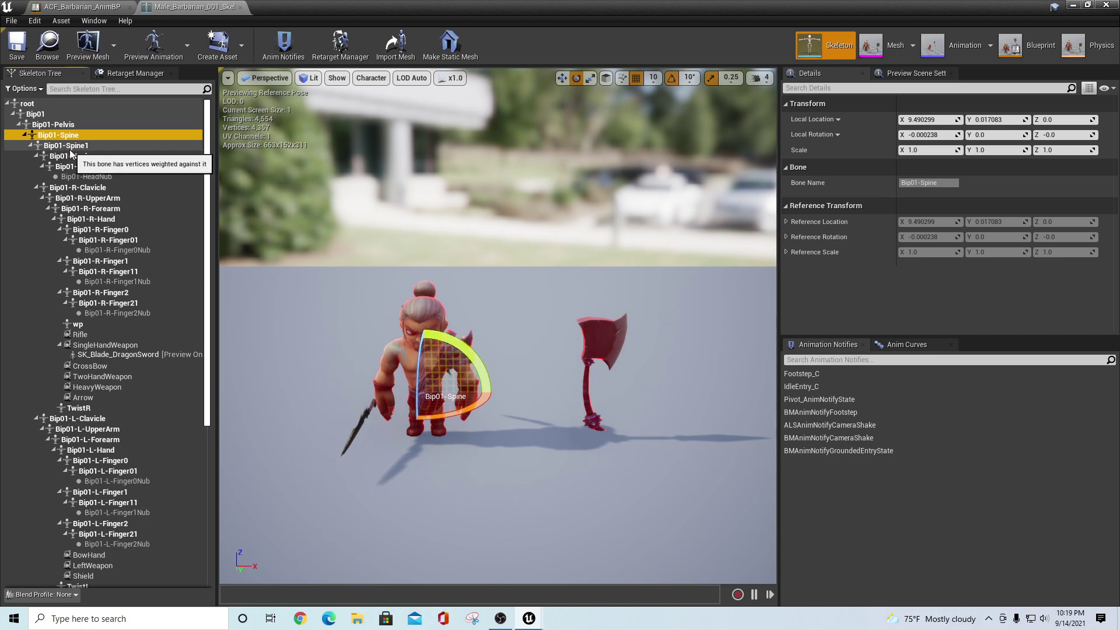
{"action": "left_click", "coordinate": [70, 147]}
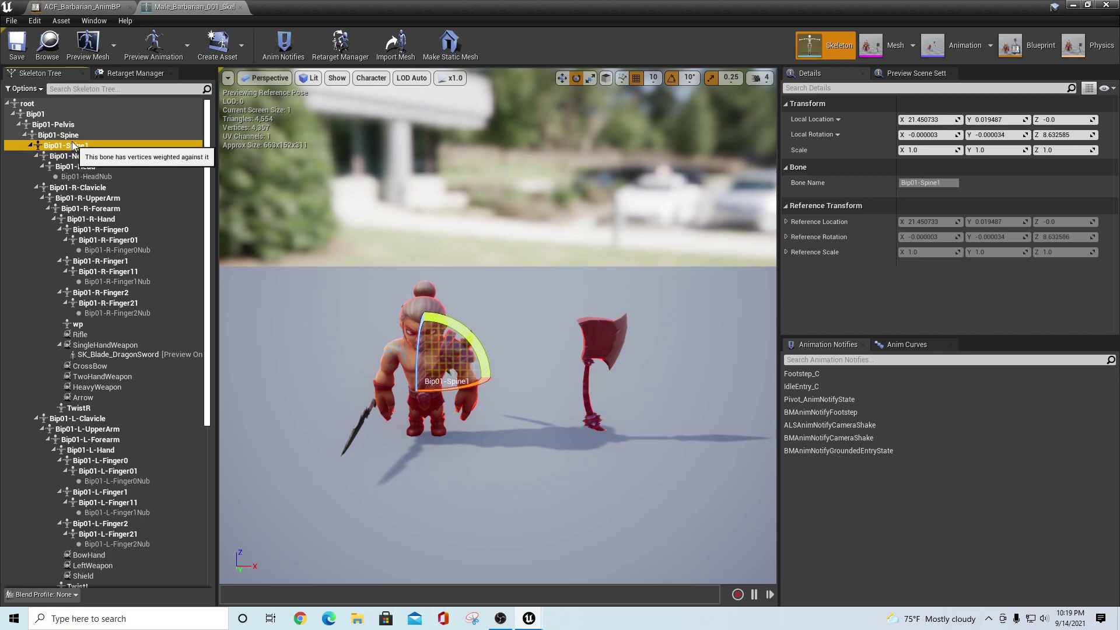
{"action": "left_click", "coordinate": [69, 136]}
{"action": "right_click", "coordinate": [72, 136]}
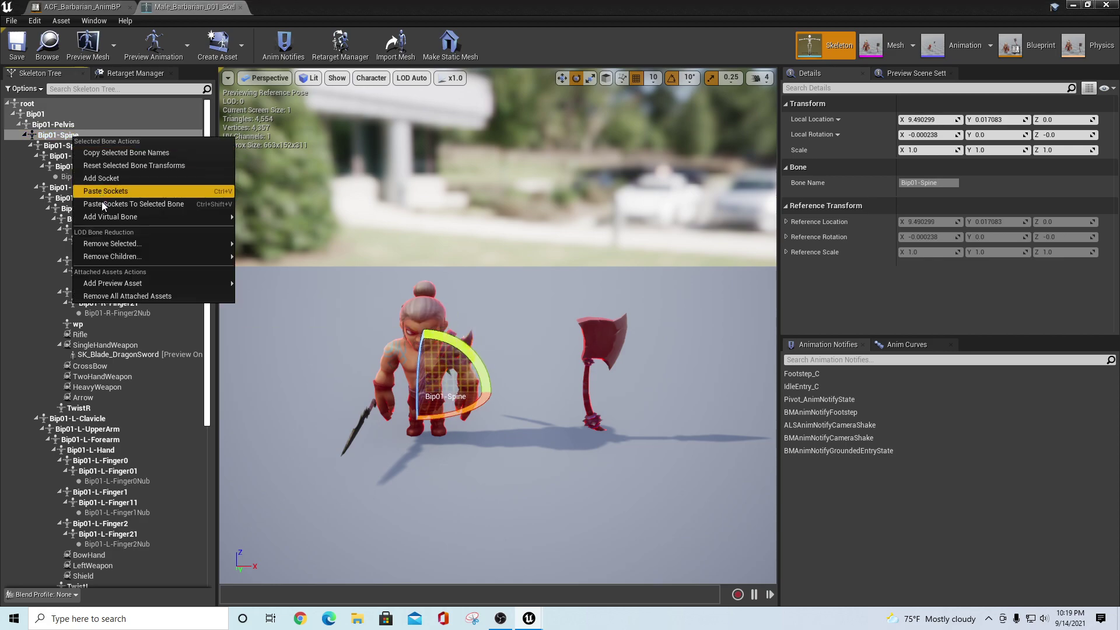
{"action": "left_click", "coordinate": [145, 155]}
{"action": "left_click", "coordinate": [92, 8]}
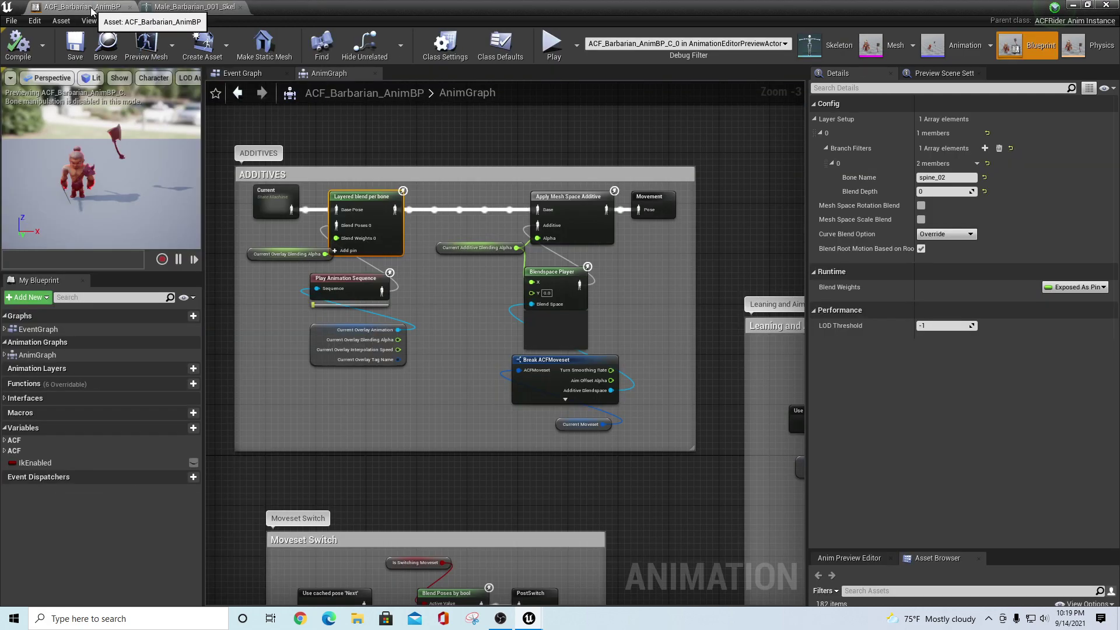
{"action": "left_click", "coordinate": [949, 178]}
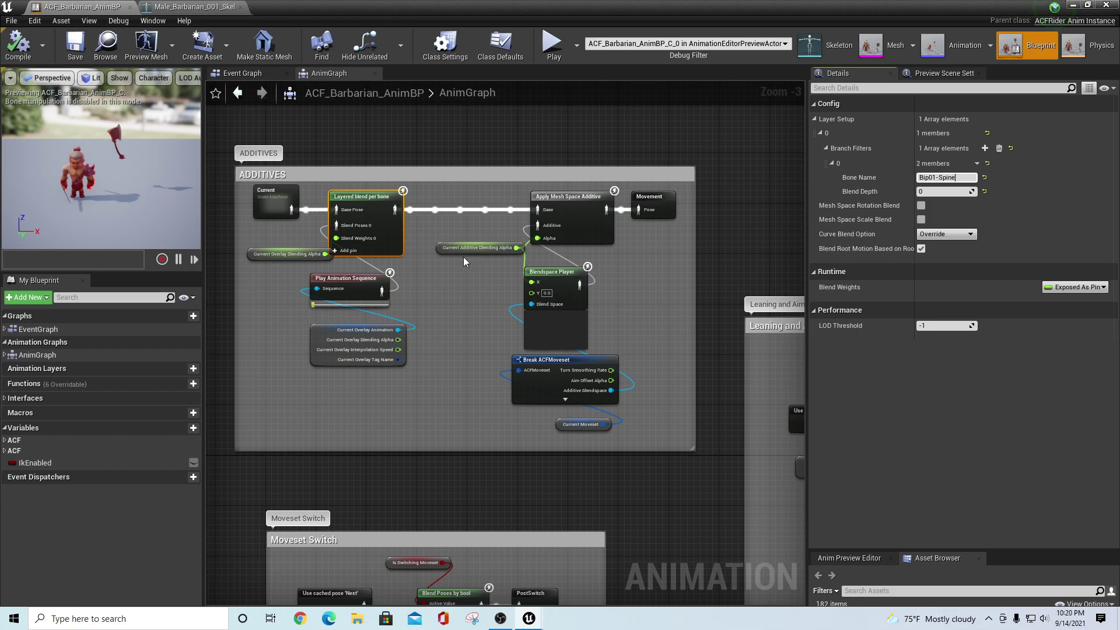
Set the branch filter bone of the Layered blend per bone node in the ACTIONS & MONTAGES section to Bip01-Spine
{"action": "right_click_drag", "start_coordinate": [710, 451], "coordinate": [697, 176]}
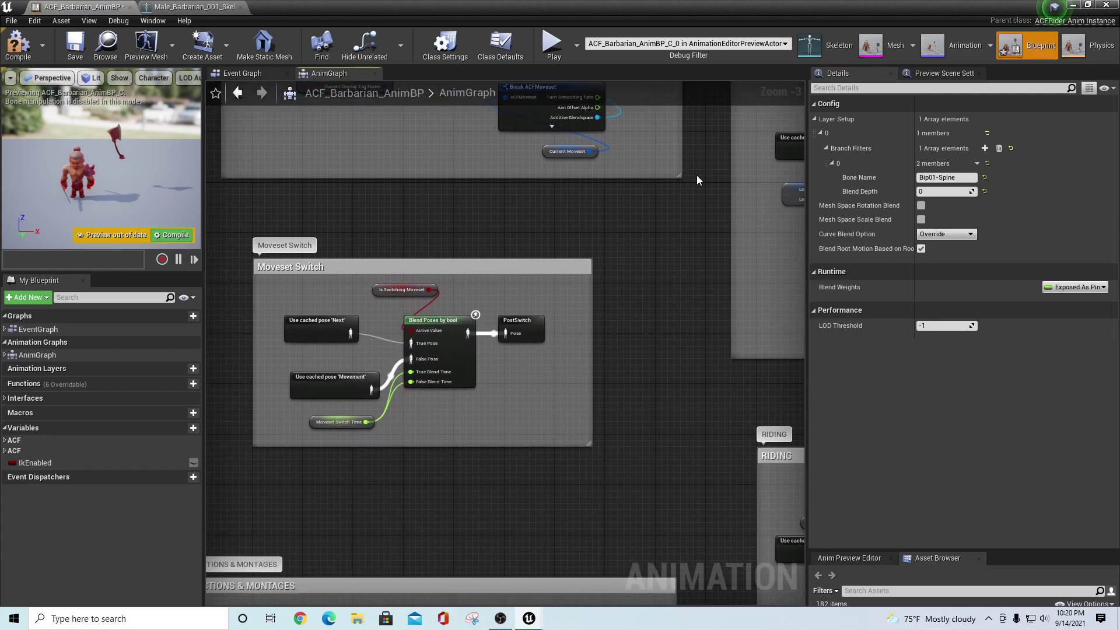
{"action": "left_click", "coordinate": [453, 325]}
{"action": "right_click_drag", "start_coordinate": [604, 547], "coordinate": [672, 303]}
{"action": "left_click", "coordinate": [509, 383]}
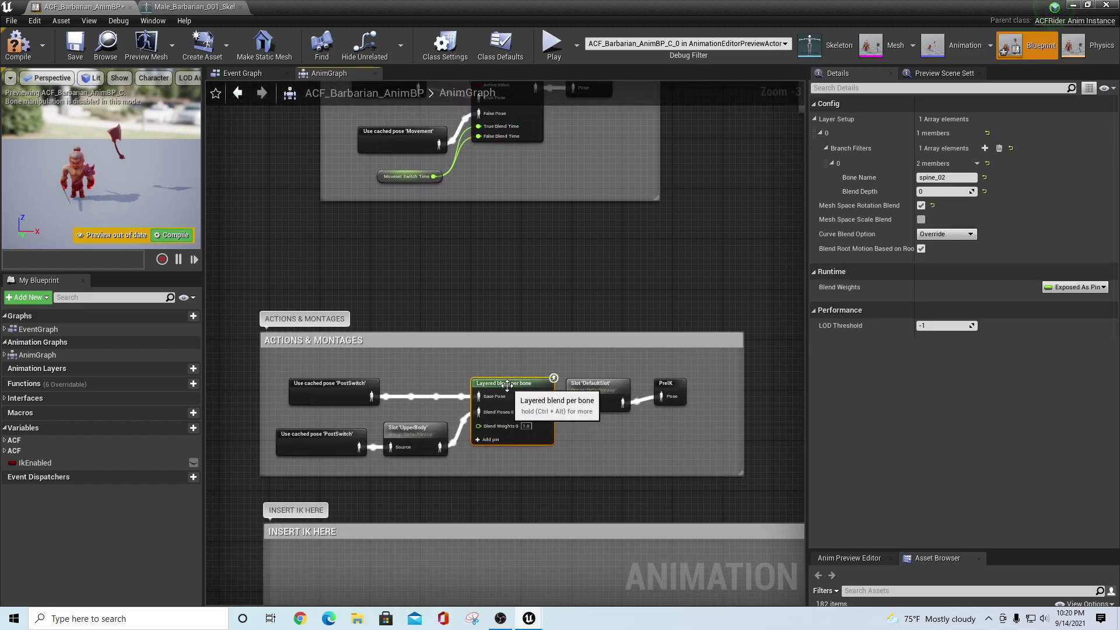
{"action": "left_click", "coordinate": [945, 178]}
{"action": "key", "text": "ctrl+v"}
Check the INSERT IK HERE, Aim Offset During Switch and Leaning and AimOffsets sections for nodes that reference a bone
{"action": "right_click_drag", "start_coordinate": [726, 297], "coordinate": [700, 51]}
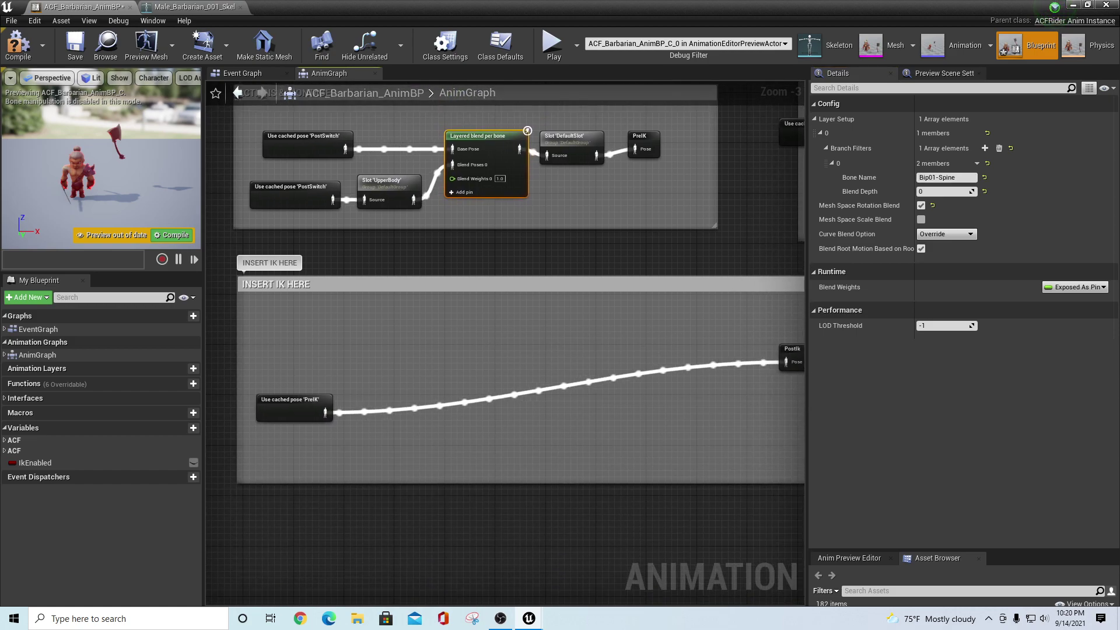
{"action": "scroll", "coordinate": [660, 250], "scroll_direction": "down", "scroll_amount": 1}
{"action": "right_click_drag", "start_coordinate": [733, 170], "coordinate": [417, 627]}
{"action": "right_click_drag", "start_coordinate": [758, 105], "coordinate": [701, 233]}
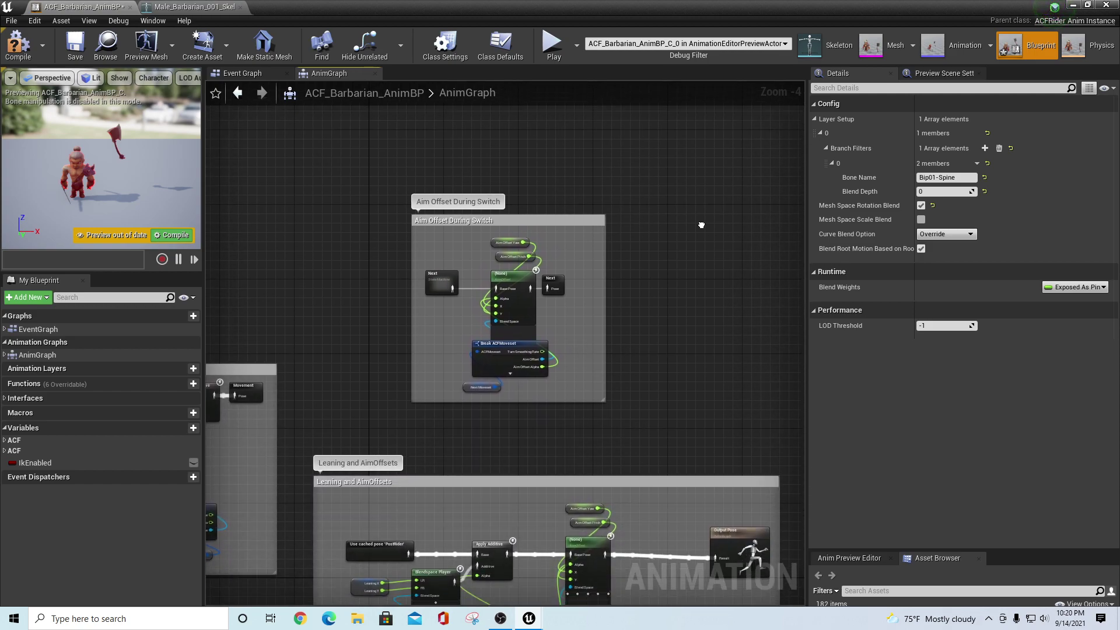
{"action": "scroll", "coordinate": [701, 233], "scroll_direction": "up", "scroll_amount": 2}
{"action": "right_click_drag", "start_coordinate": [642, 313], "coordinate": [735, 230]}
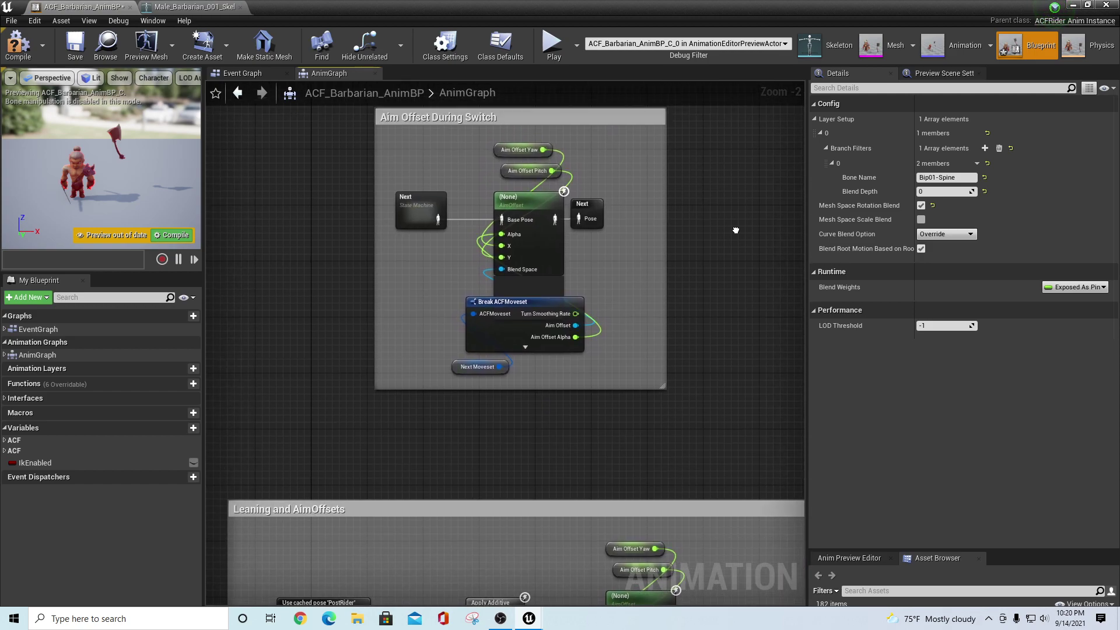
{"action": "left_click", "coordinate": [514, 225]}
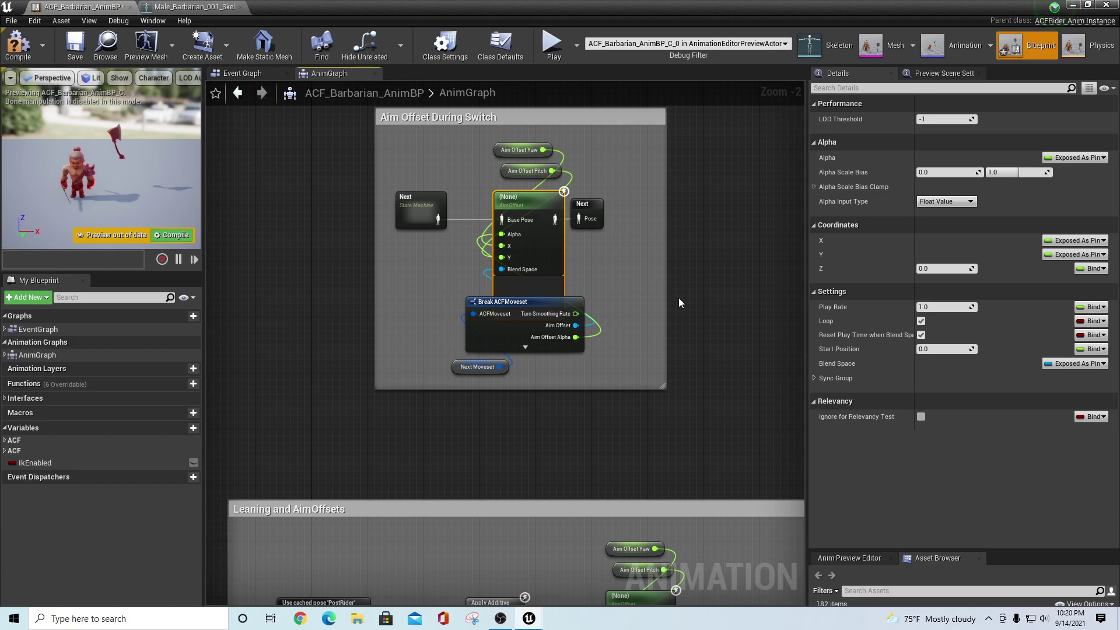
{"action": "right_click_drag", "start_coordinate": [760, 395], "coordinate": [770, 34]}
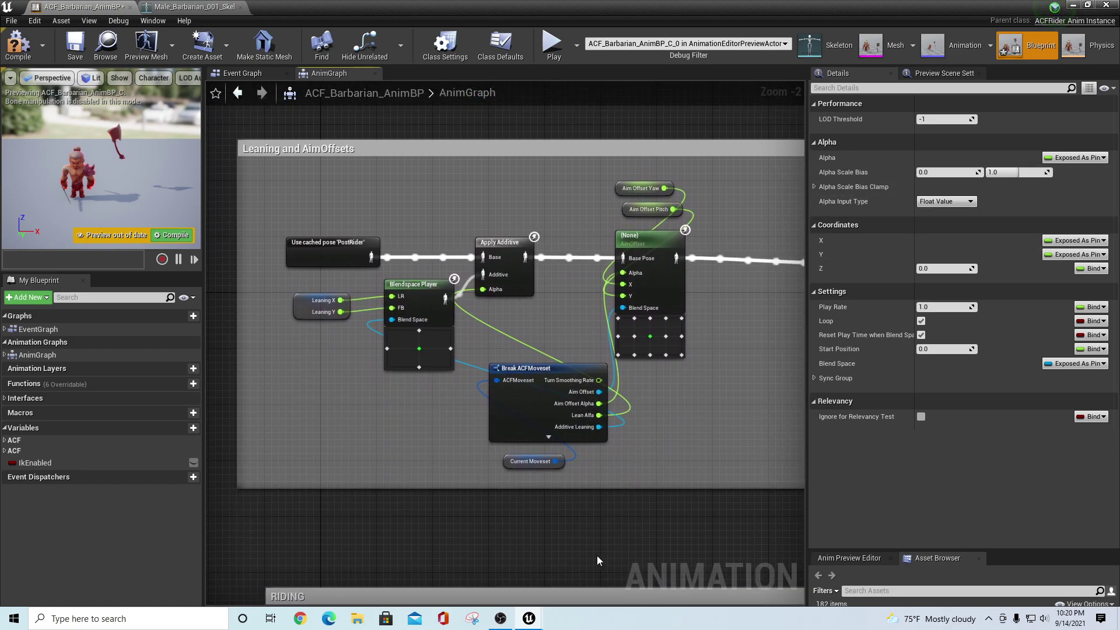
Set the branch filter bone of the RIDING section's Layered blend per bone node to Bip01-Spine
{"action": "right_click_drag", "start_coordinate": [647, 526], "coordinate": [619, 206]}
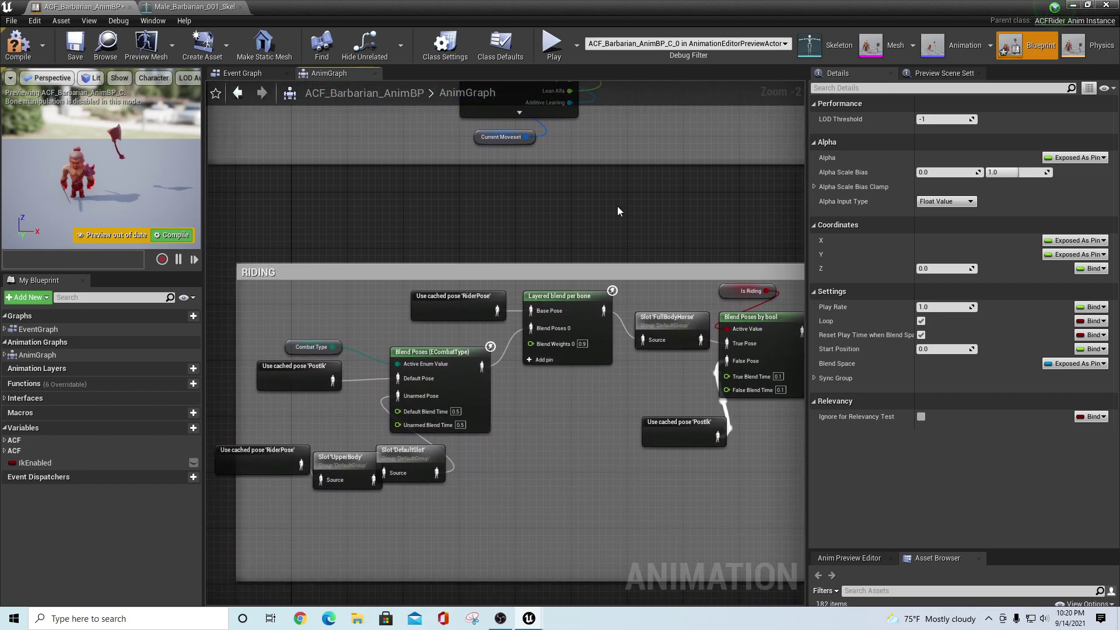
{"action": "left_click", "coordinate": [571, 303]}
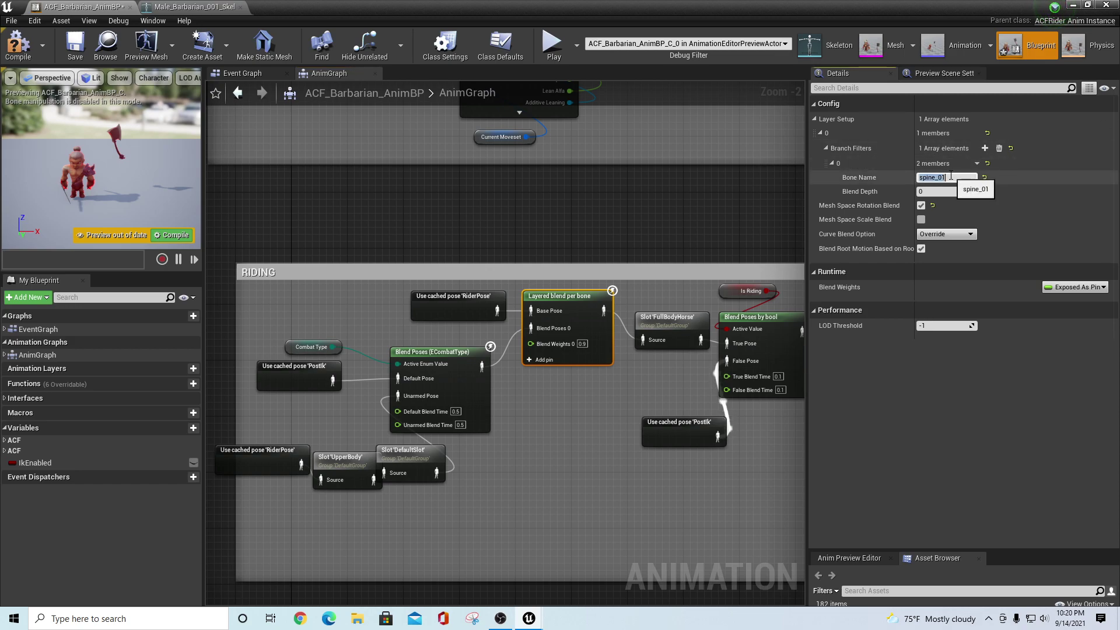
{"action": "type", "text": "Bip01-Spine"}
{"action": "key", "text": "Return"}
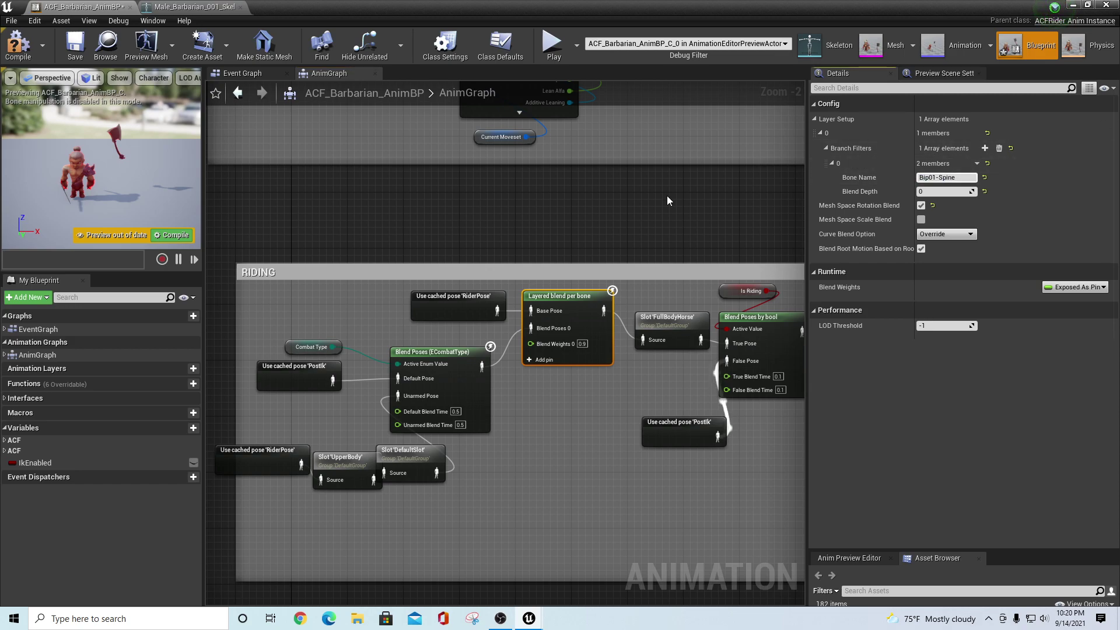
Look over the remaining AnimGraph sections, then compile and save ACF_Barbarian_AnimBP
{"action": "scroll", "coordinate": [624, 224], "scroll_direction": "down", "scroll_amount": 1}
{"action": "right_click_drag", "start_coordinate": [624, 225], "coordinate": [605, 125]}
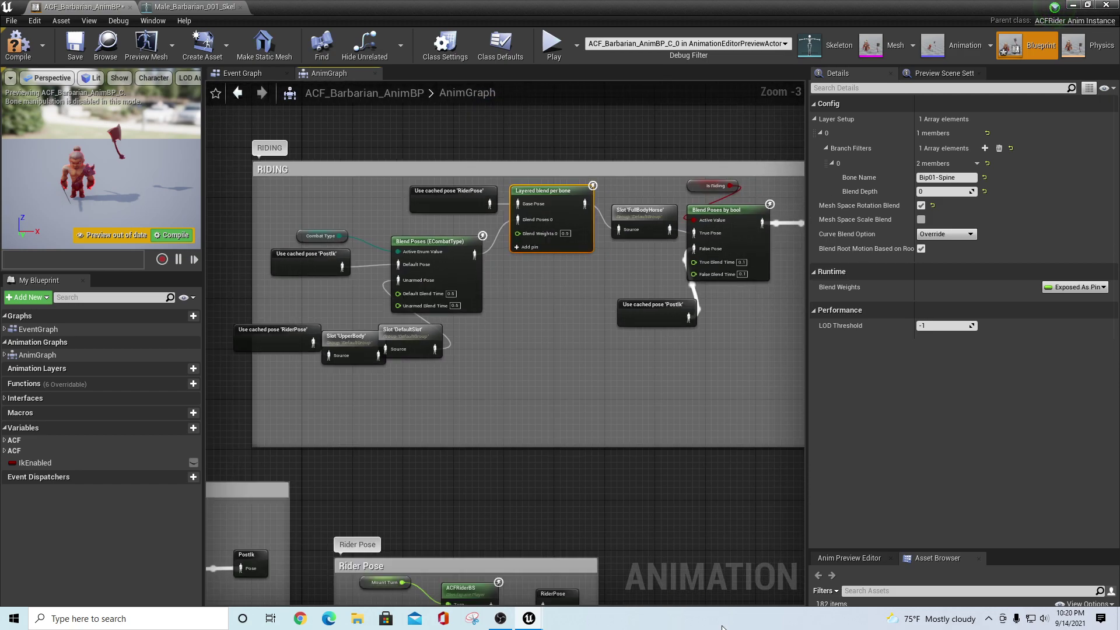
{"action": "right_click_drag", "start_coordinate": [704, 531], "coordinate": [696, 560]}
{"action": "scroll", "coordinate": [730, 485], "scroll_direction": "down", "scroll_amount": 3}
{"action": "left_click", "coordinate": [13, 46]}
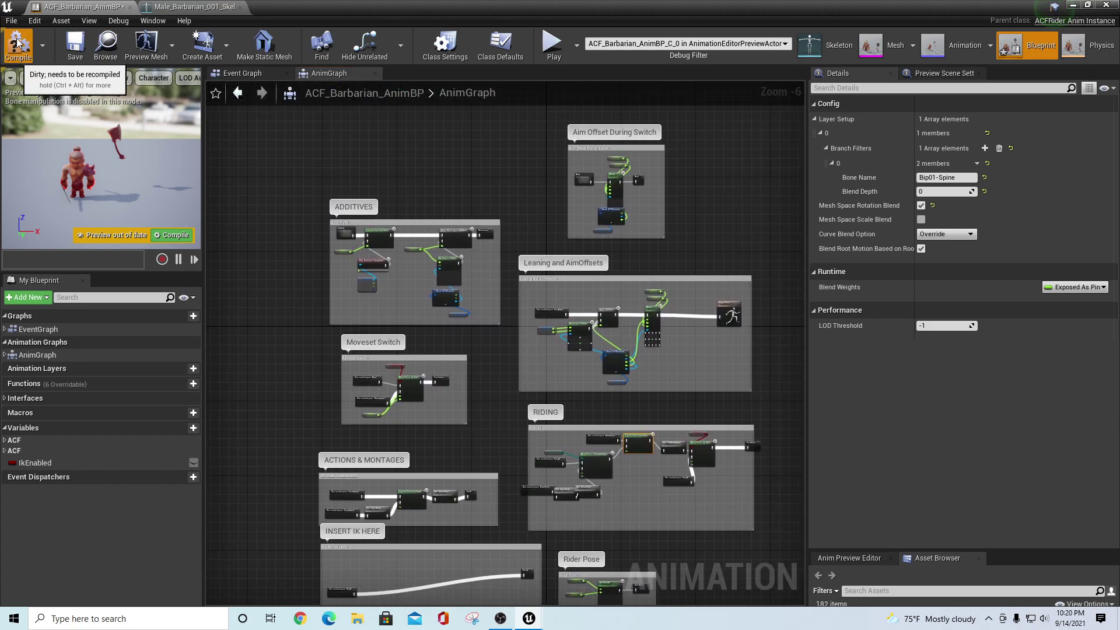
{"action": "left_click", "coordinate": [82, 49]}
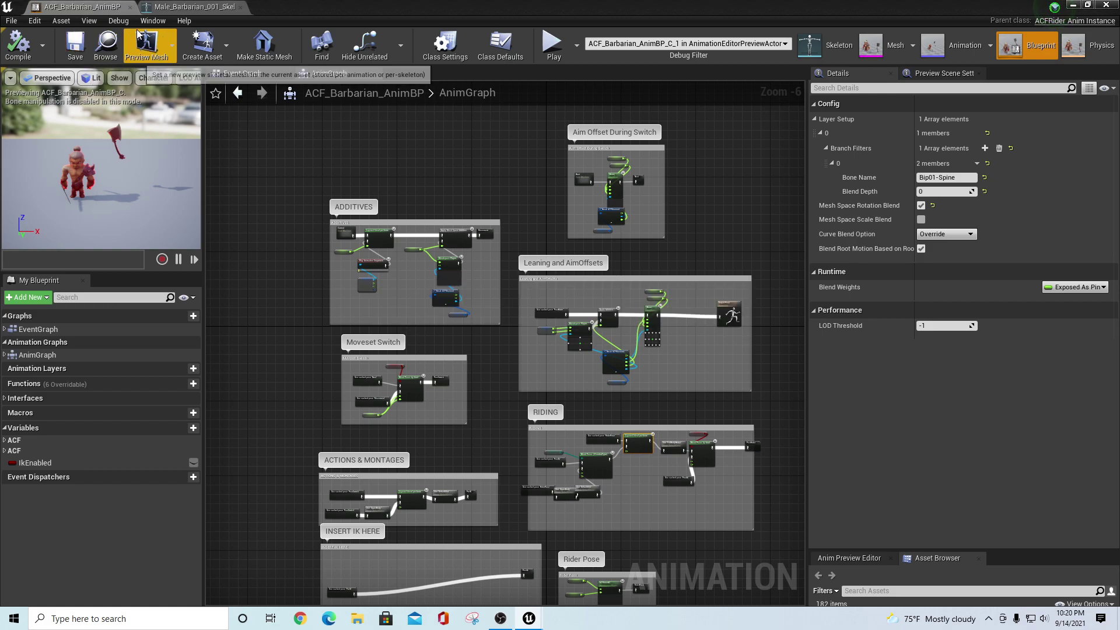
Return to the ACFSample level, start a full-screen play session and take control of the barbarian
{"action": "left_click", "coordinate": [1076, 6]}
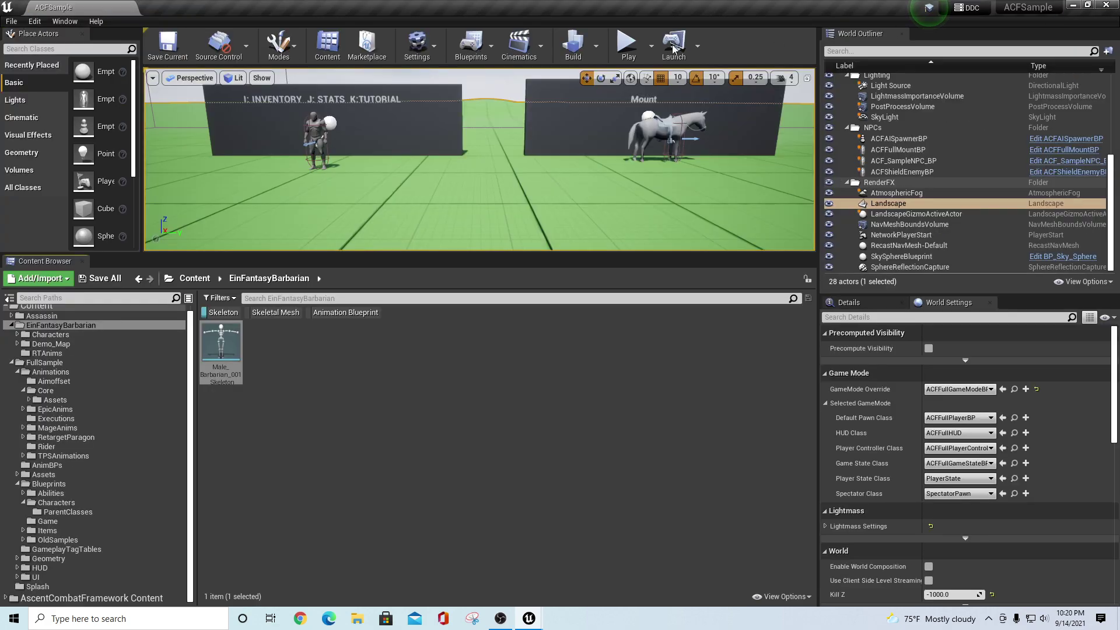
{"action": "left_click", "coordinate": [622, 54]}
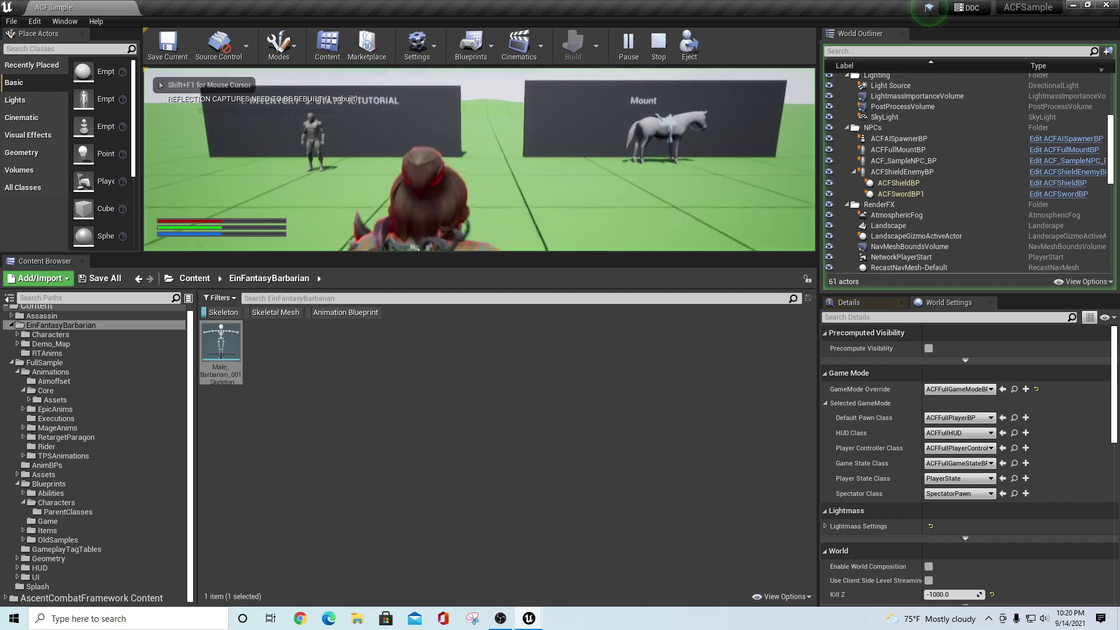
{"action": "key", "text": "F11"}
{"action": "key", "text": "w"}
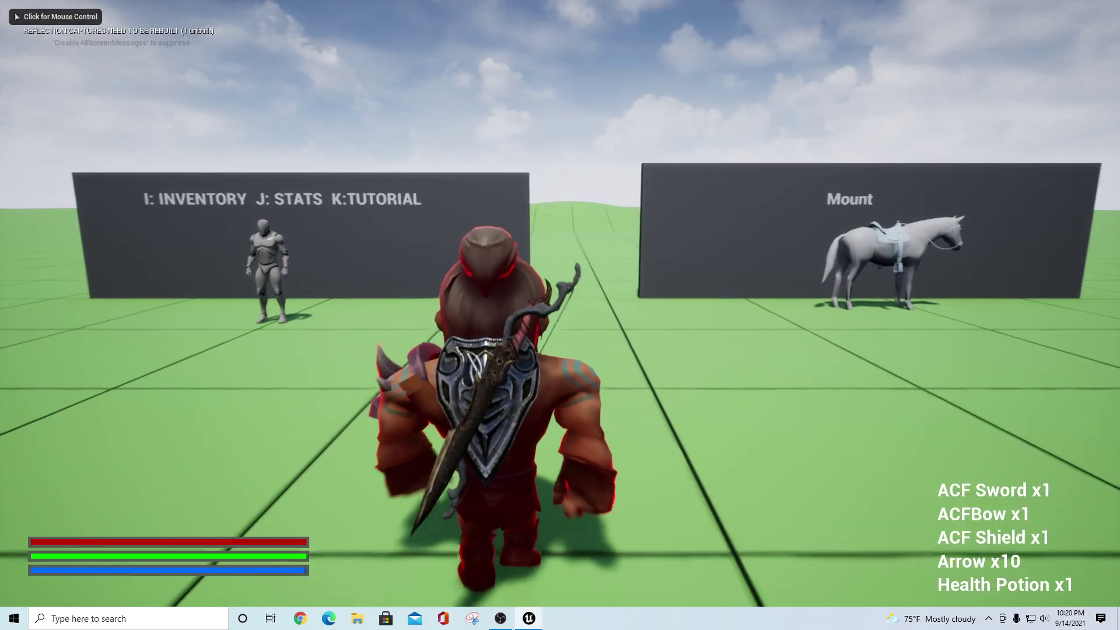
{"action": "left_click", "coordinate": [559, 315]}
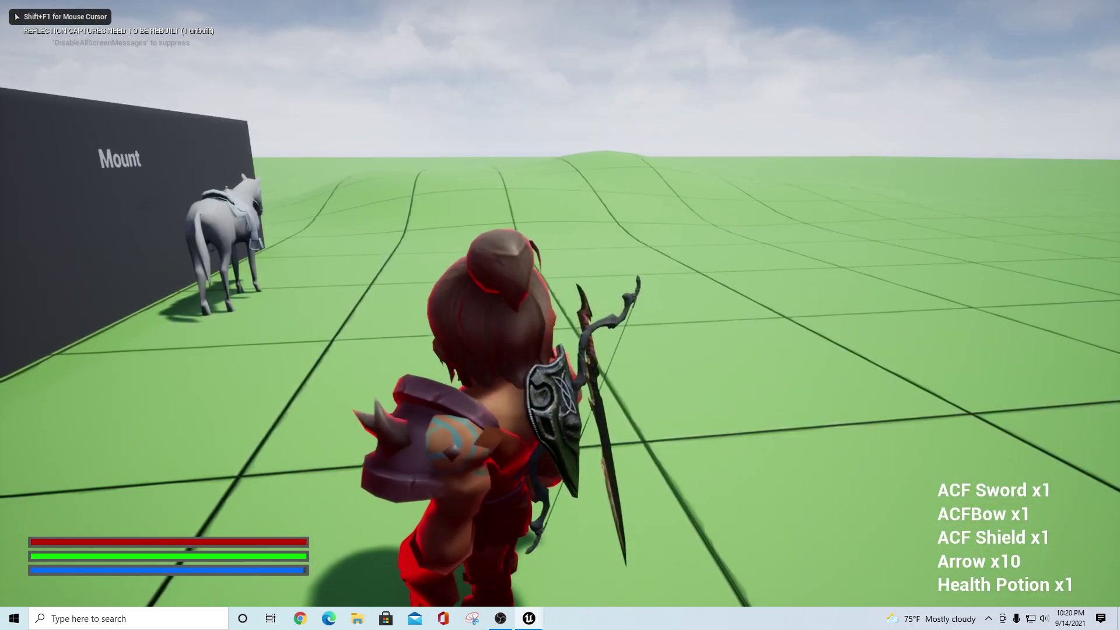
Test drawing and sheathing the barbarian's sword and shield repeatedly, checking how they sit in the hands and on the back
{"action": "key", "text": "1"}
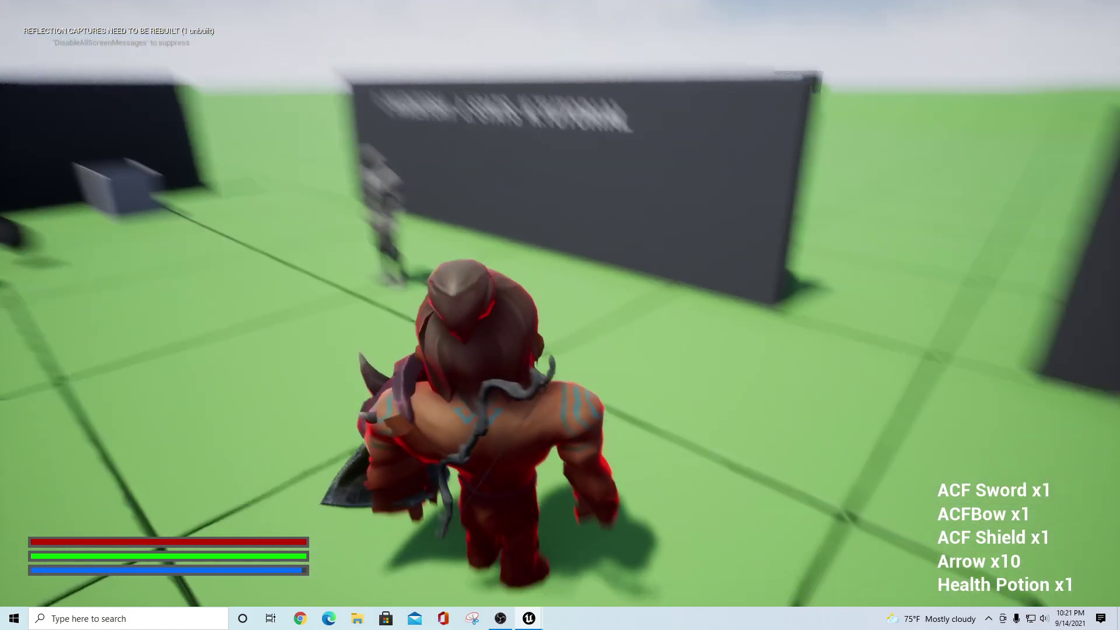
{"action": "key", "text": "1"}
{"action": "key", "text": "1"}
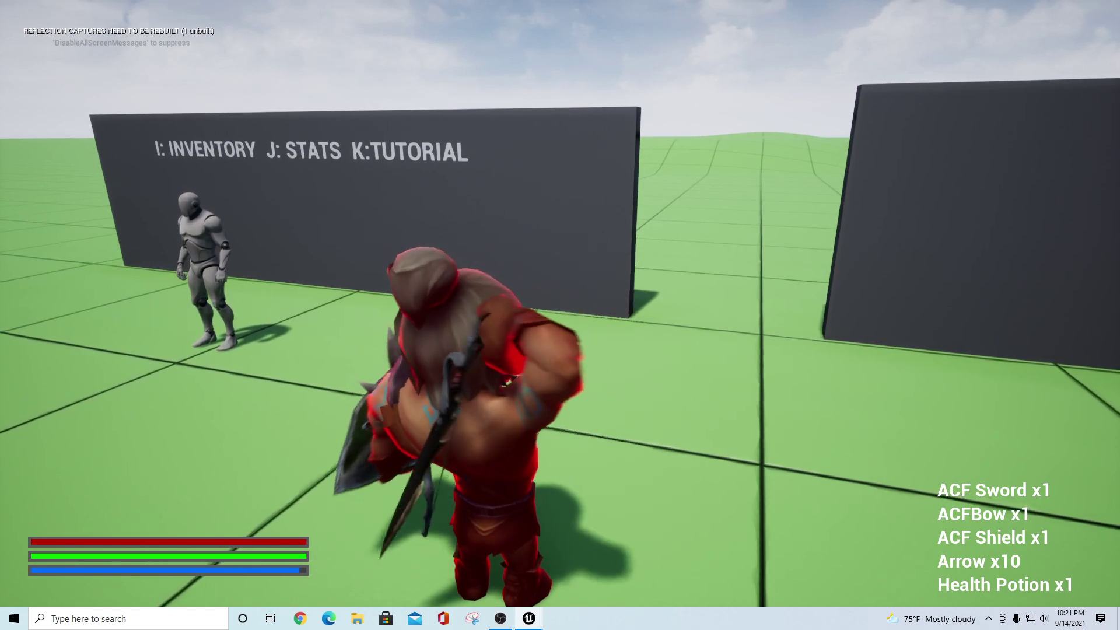
{"action": "key", "text": "2"}
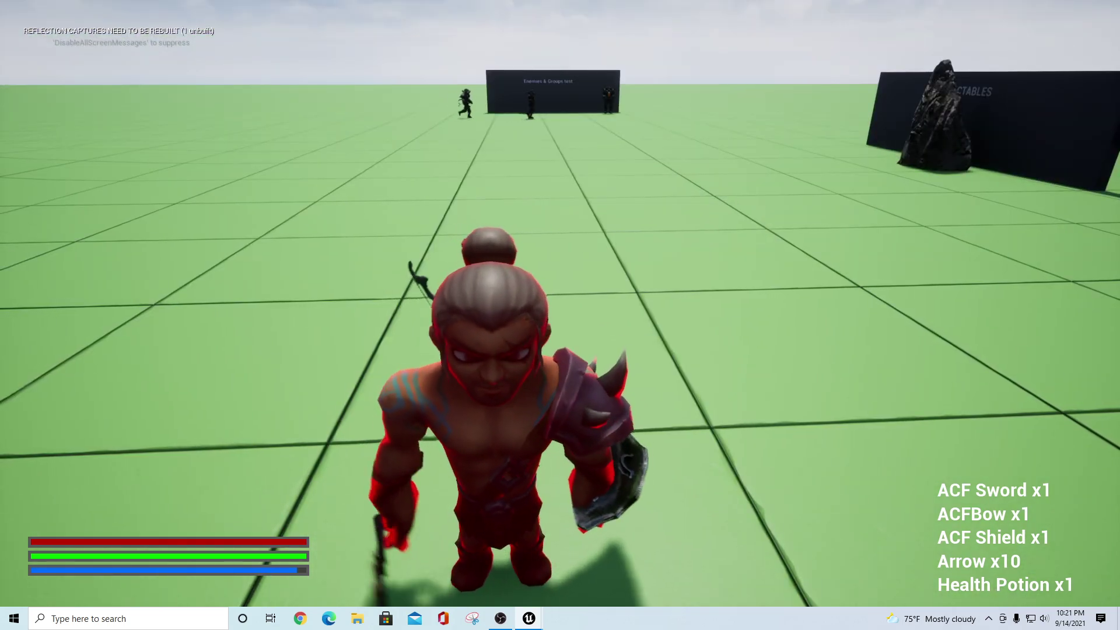
{"action": "key", "text": "1"}
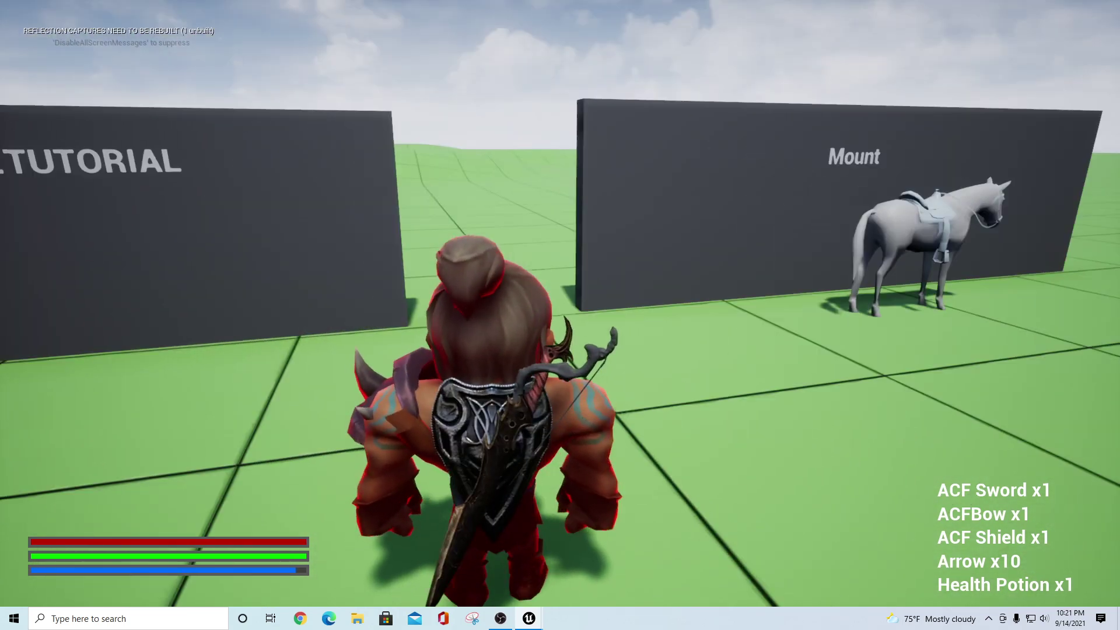
{"action": "key", "text": "1"}
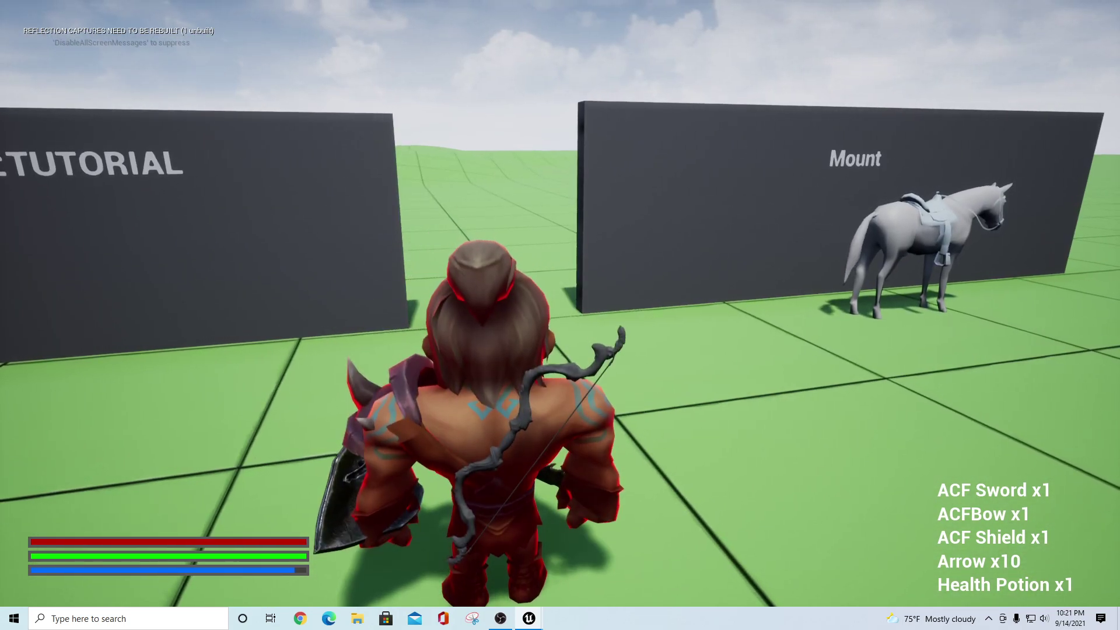
{"action": "key", "text": "1"}
{"action": "key", "text": "1"}
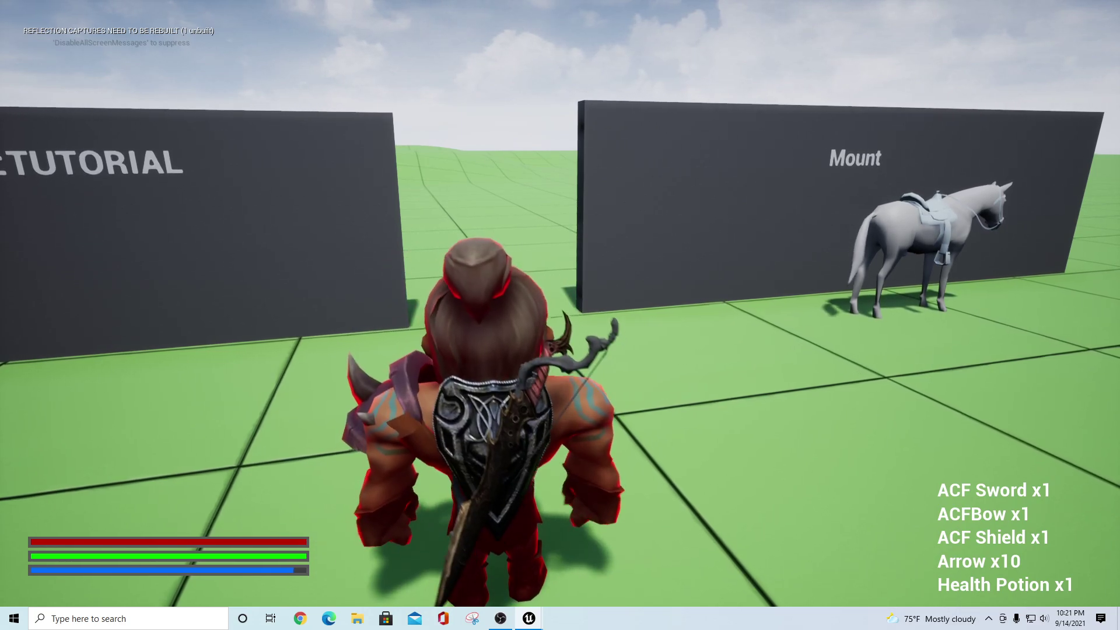
Test the barbarian's combat with sword attacks and by aiming and firing arrows with the bow
{"action": "key", "text": "2"}
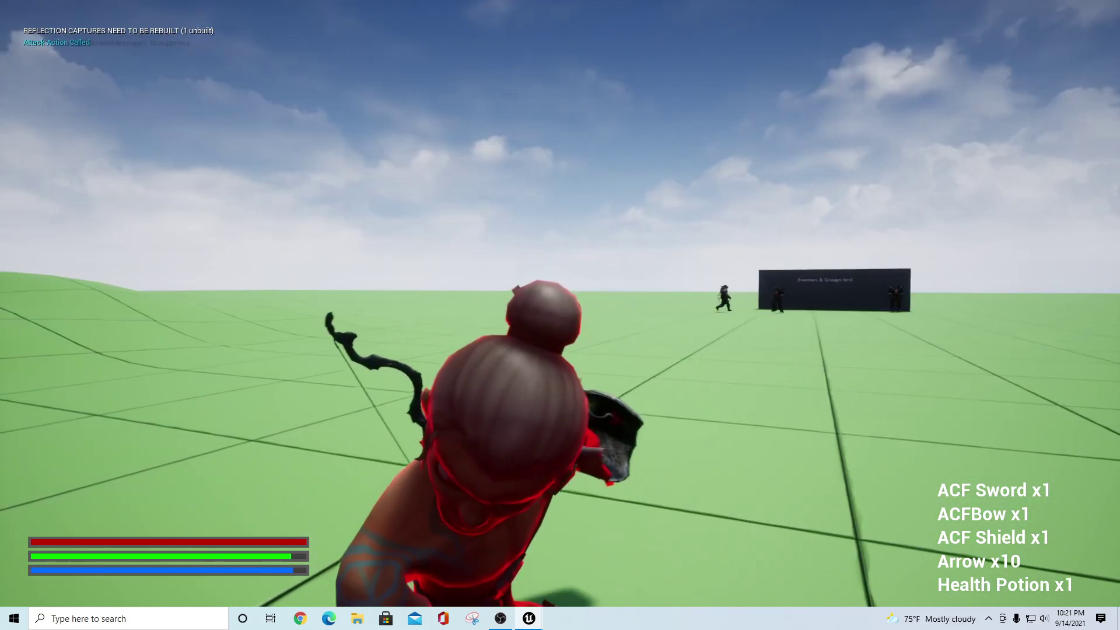
{"action": "key", "text": "1"}
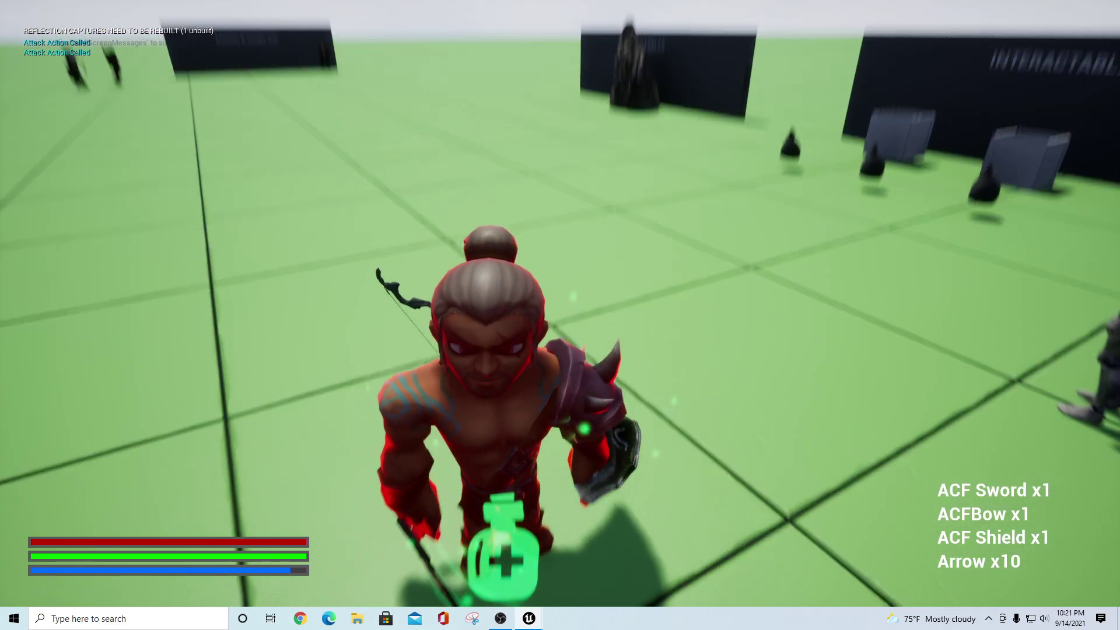
{"action": "key", "text": "w"}
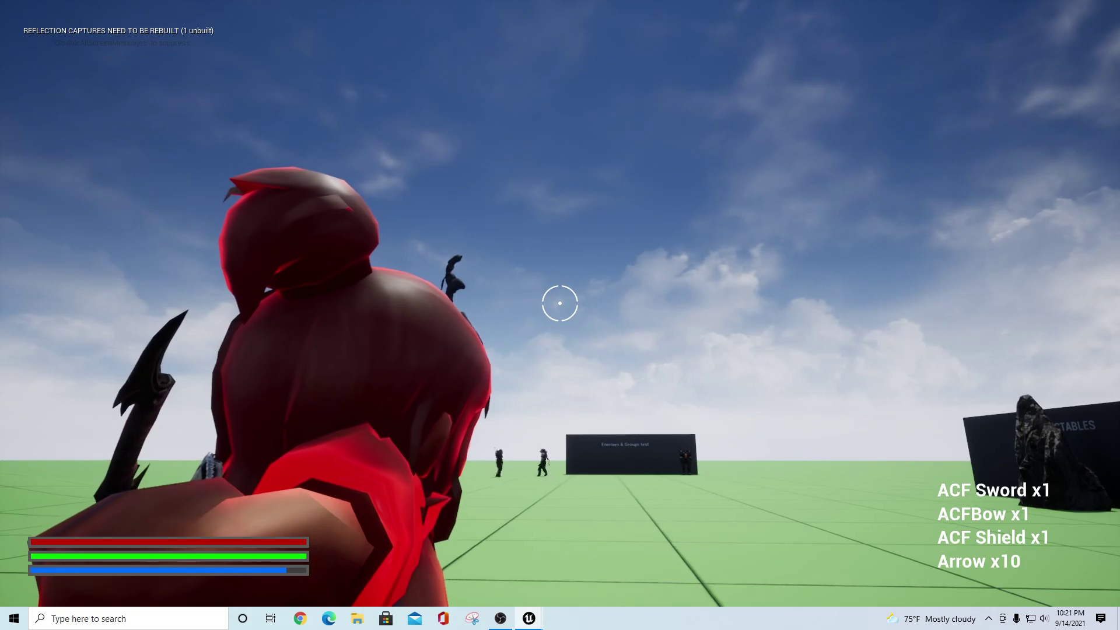
{"action": "left_click", "coordinate": [559, 303]}
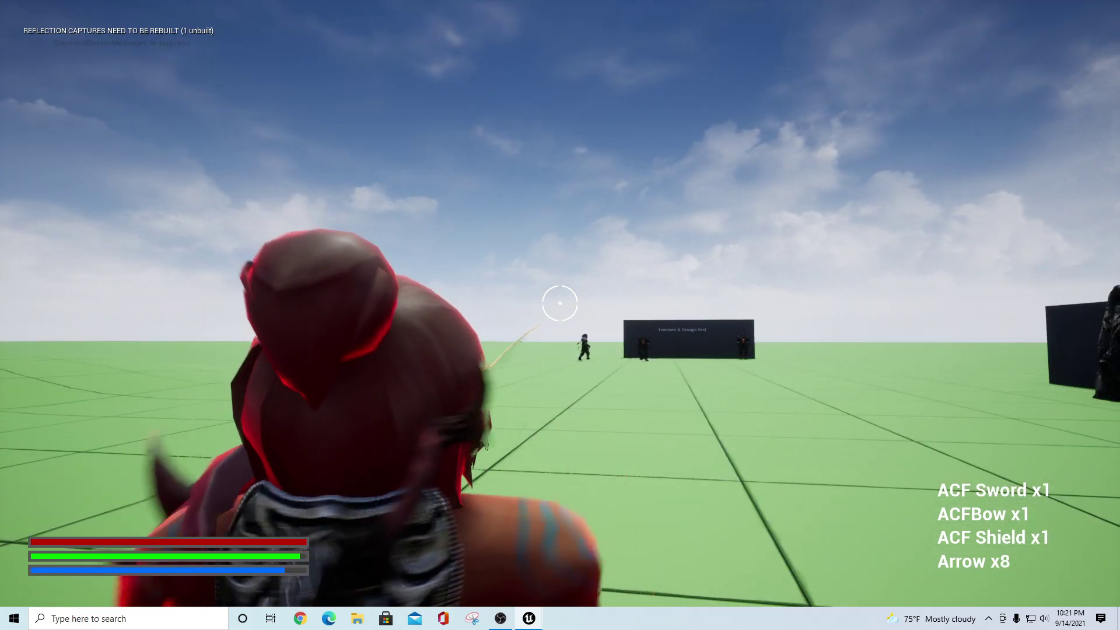
Move the barbarian around the level with the bow in hand to check its locomotion and upper-body pose
{"action": "key", "text": "w"}
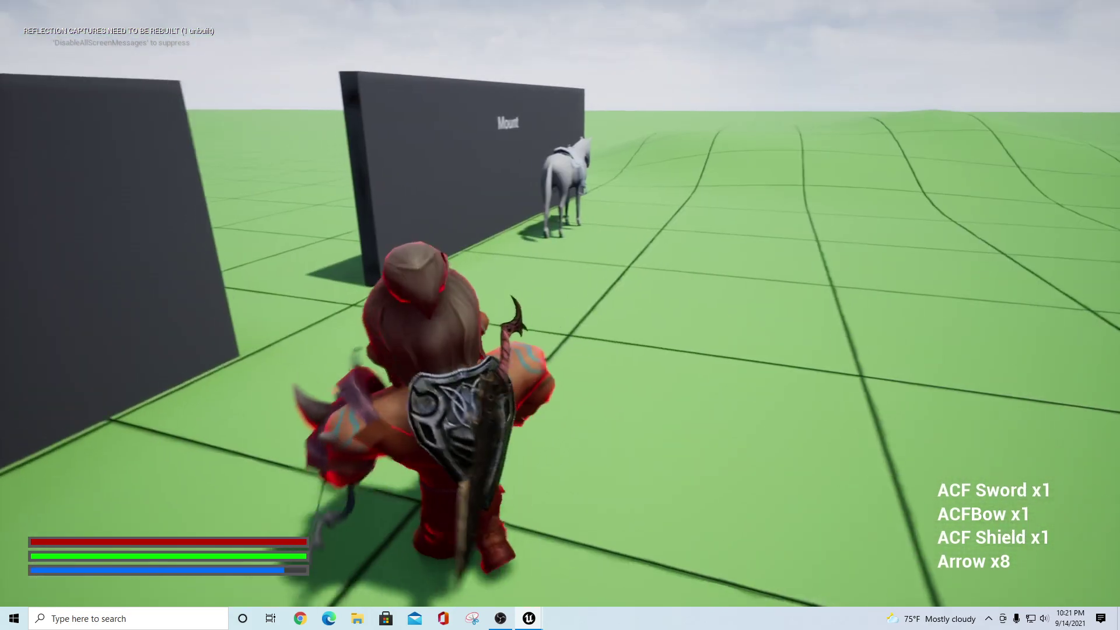
{"action": "key", "text": "w"}
{"action": "key", "text": "w"}
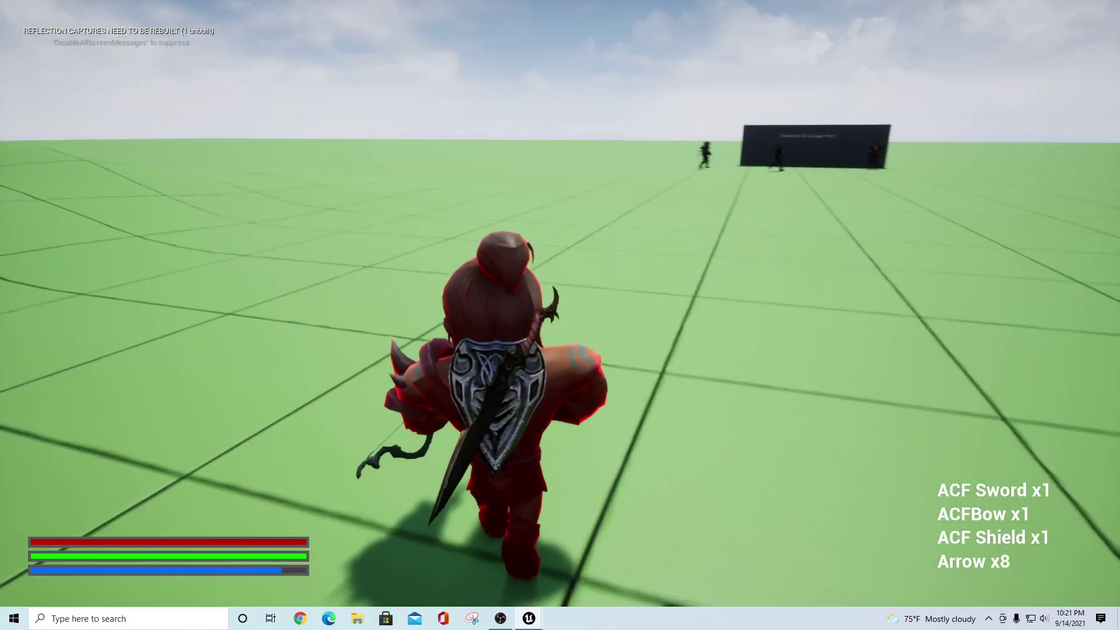
{"action": "key", "text": "w"}
{"action": "key", "text": "w"}
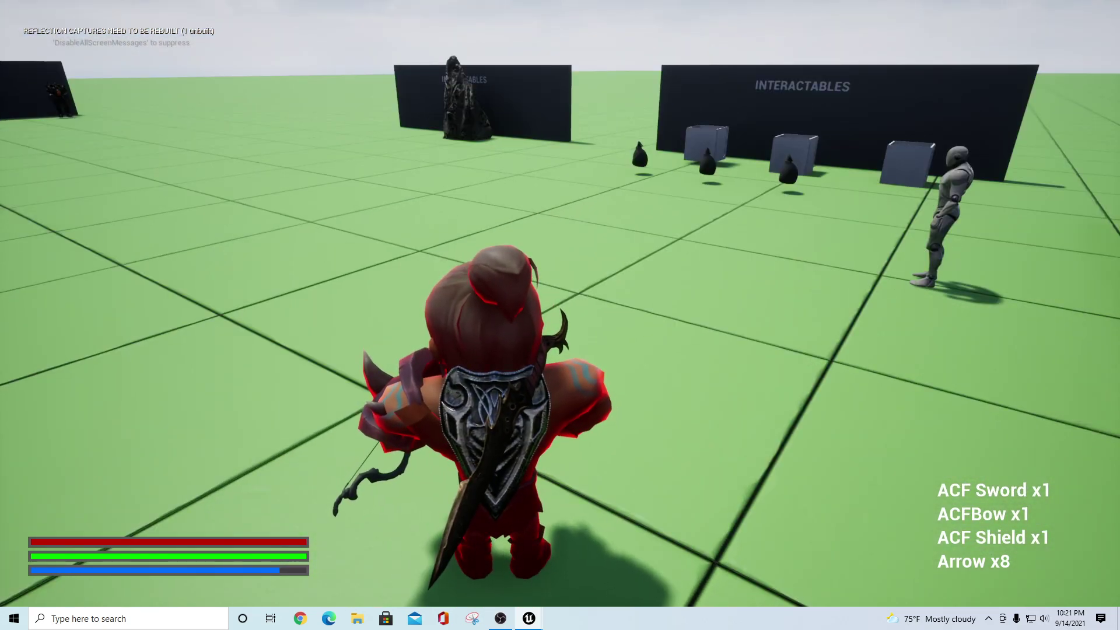
{"action": "key", "text": "w"}
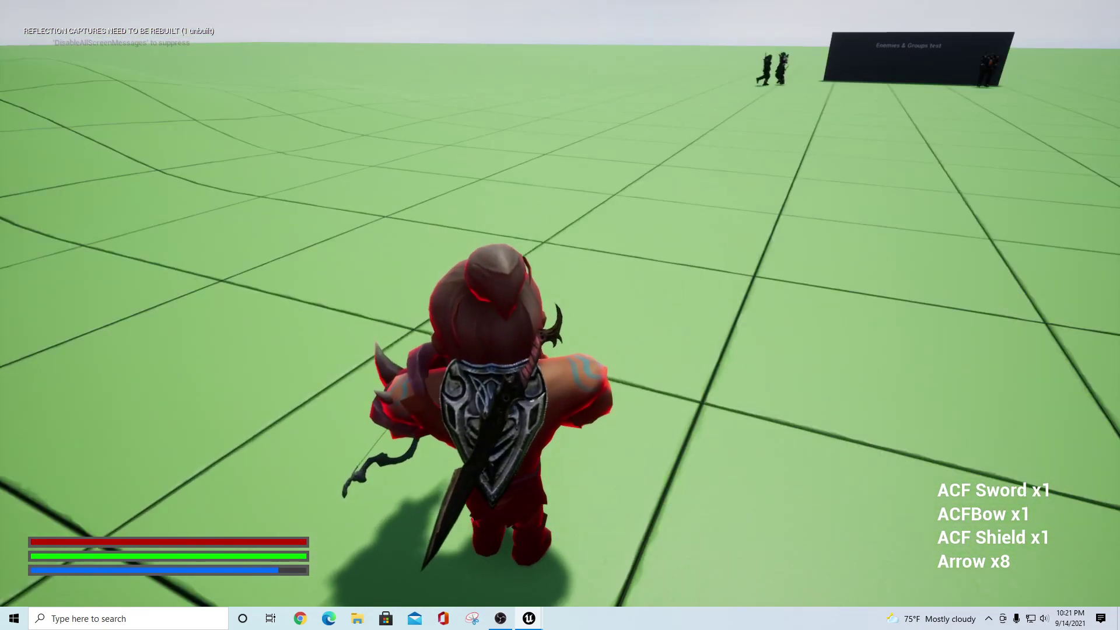